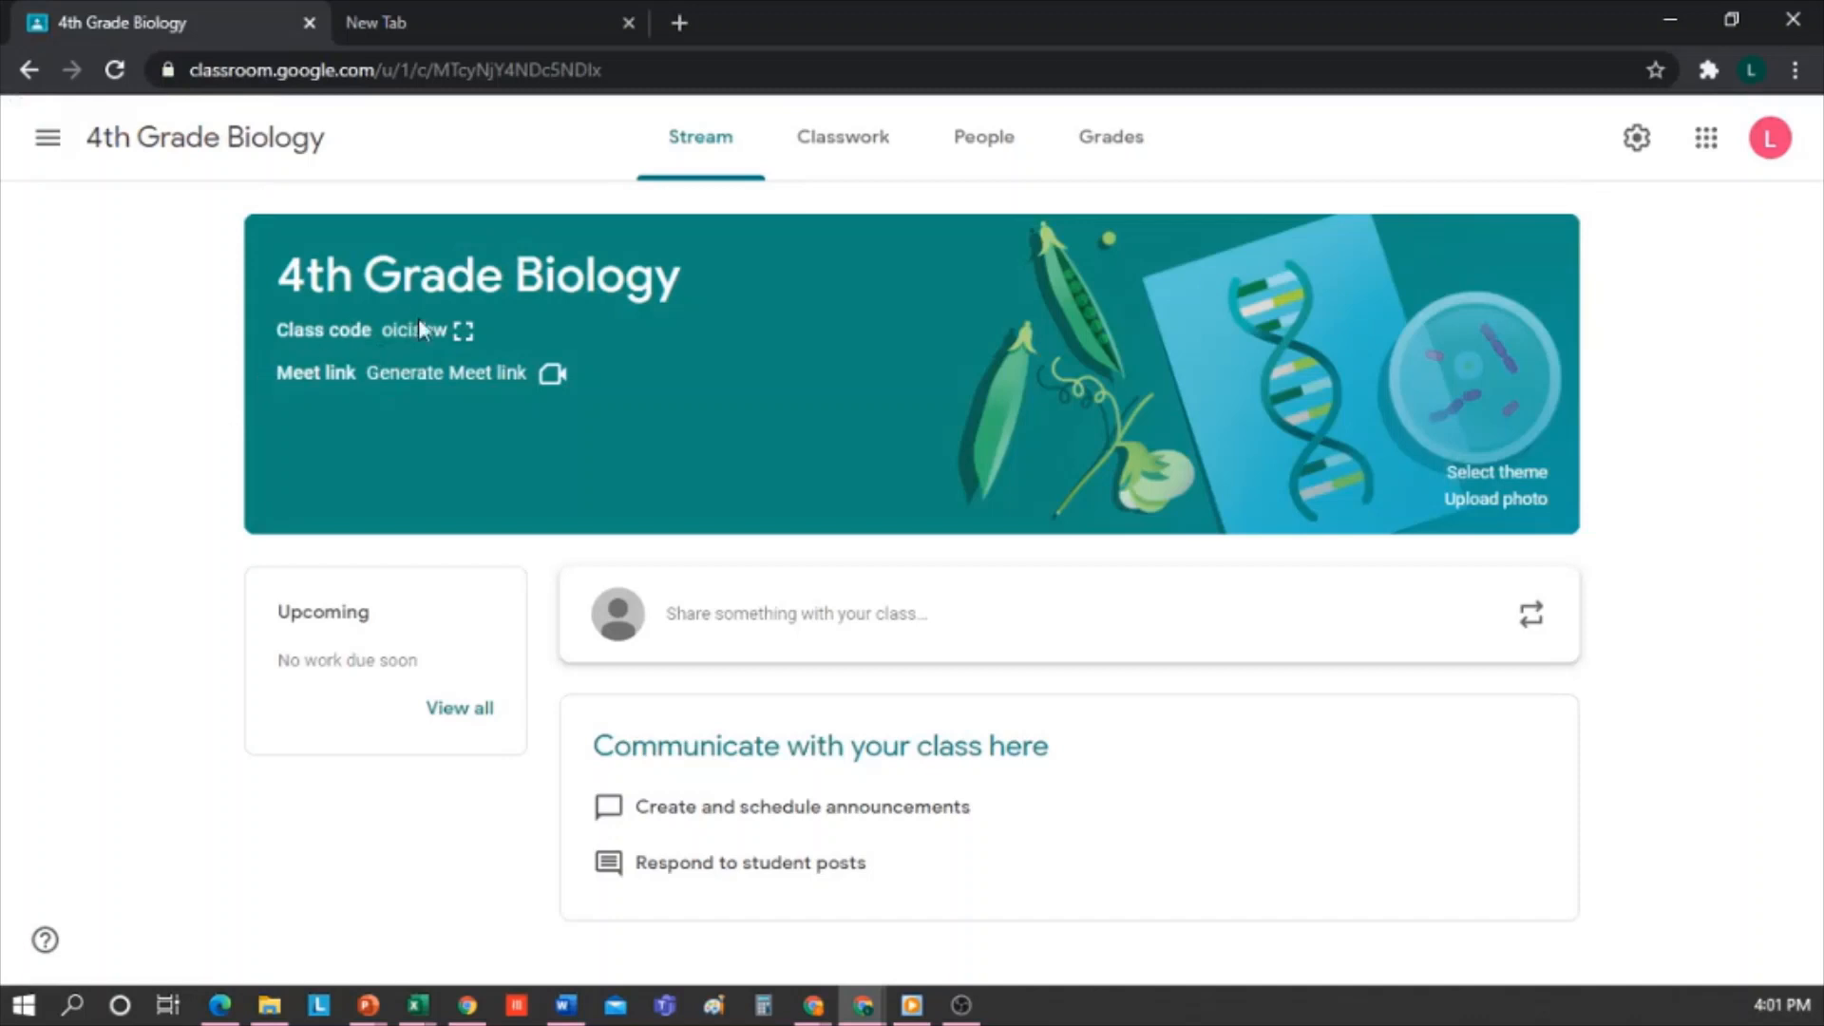
- Add a topic named "Animals" to the classwork of the 4th Grade Biology class
click(868, 150)
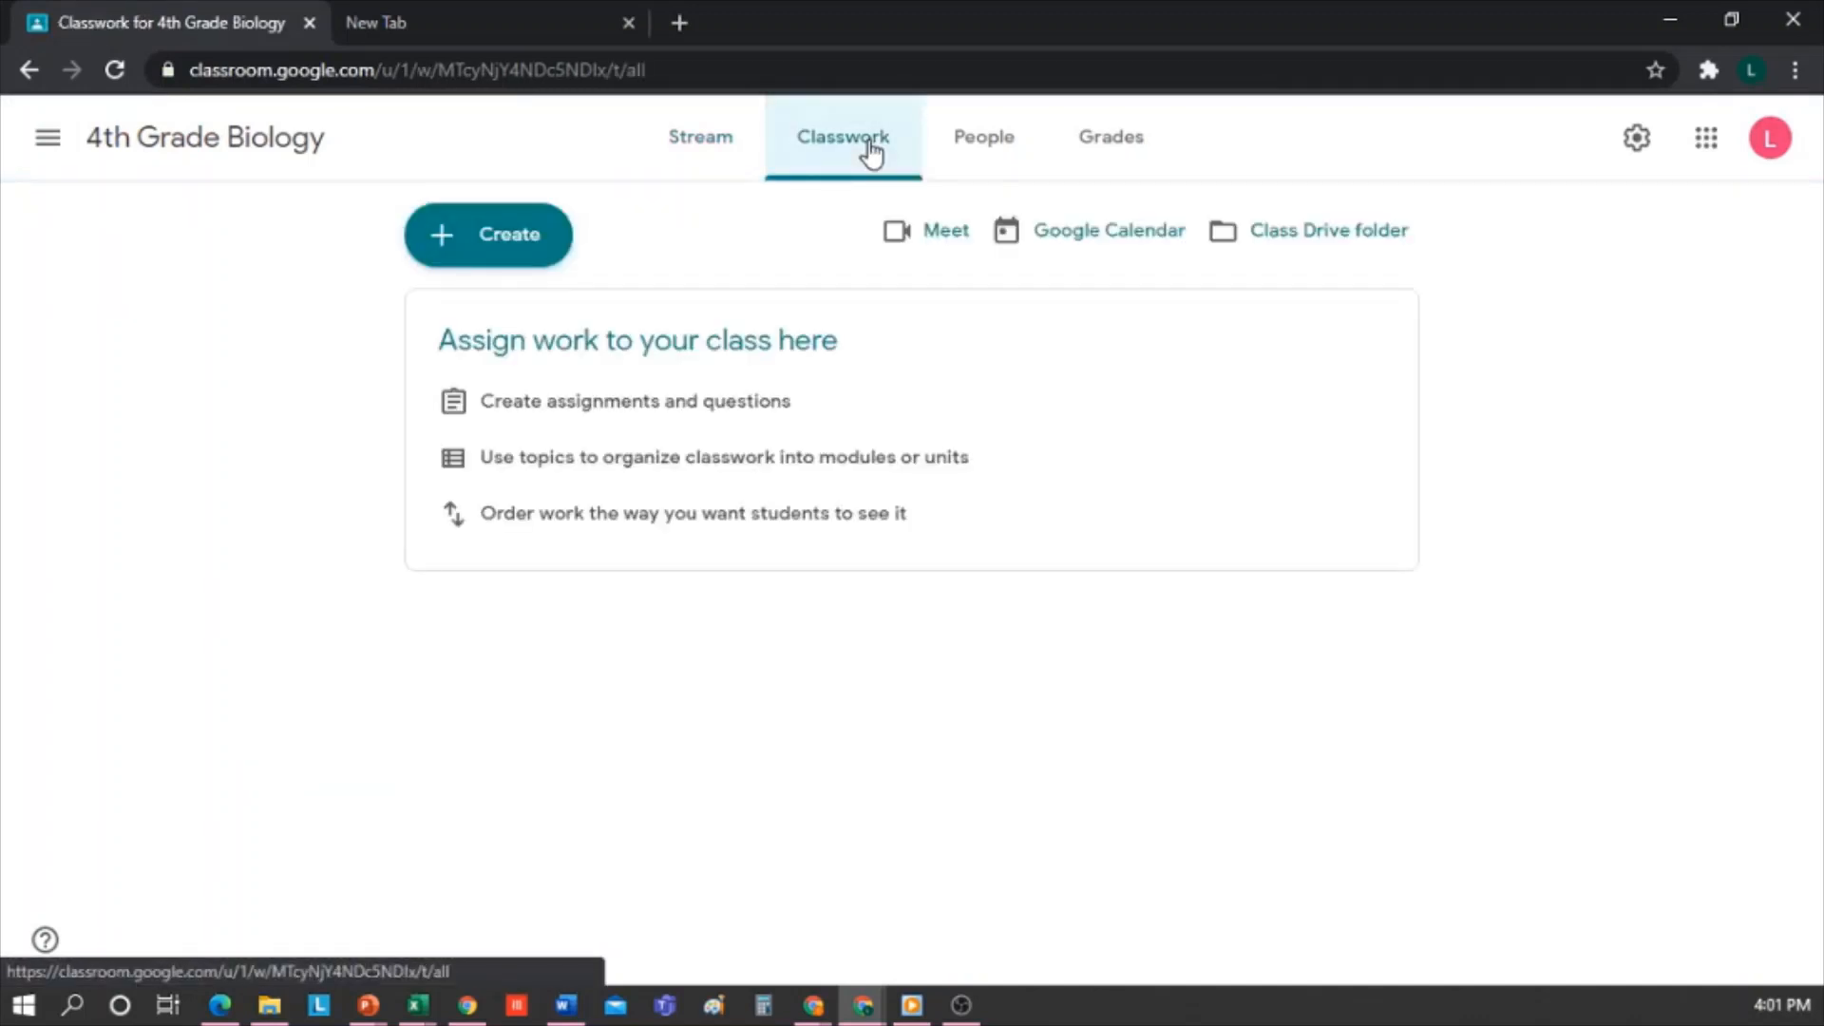
click(494, 253)
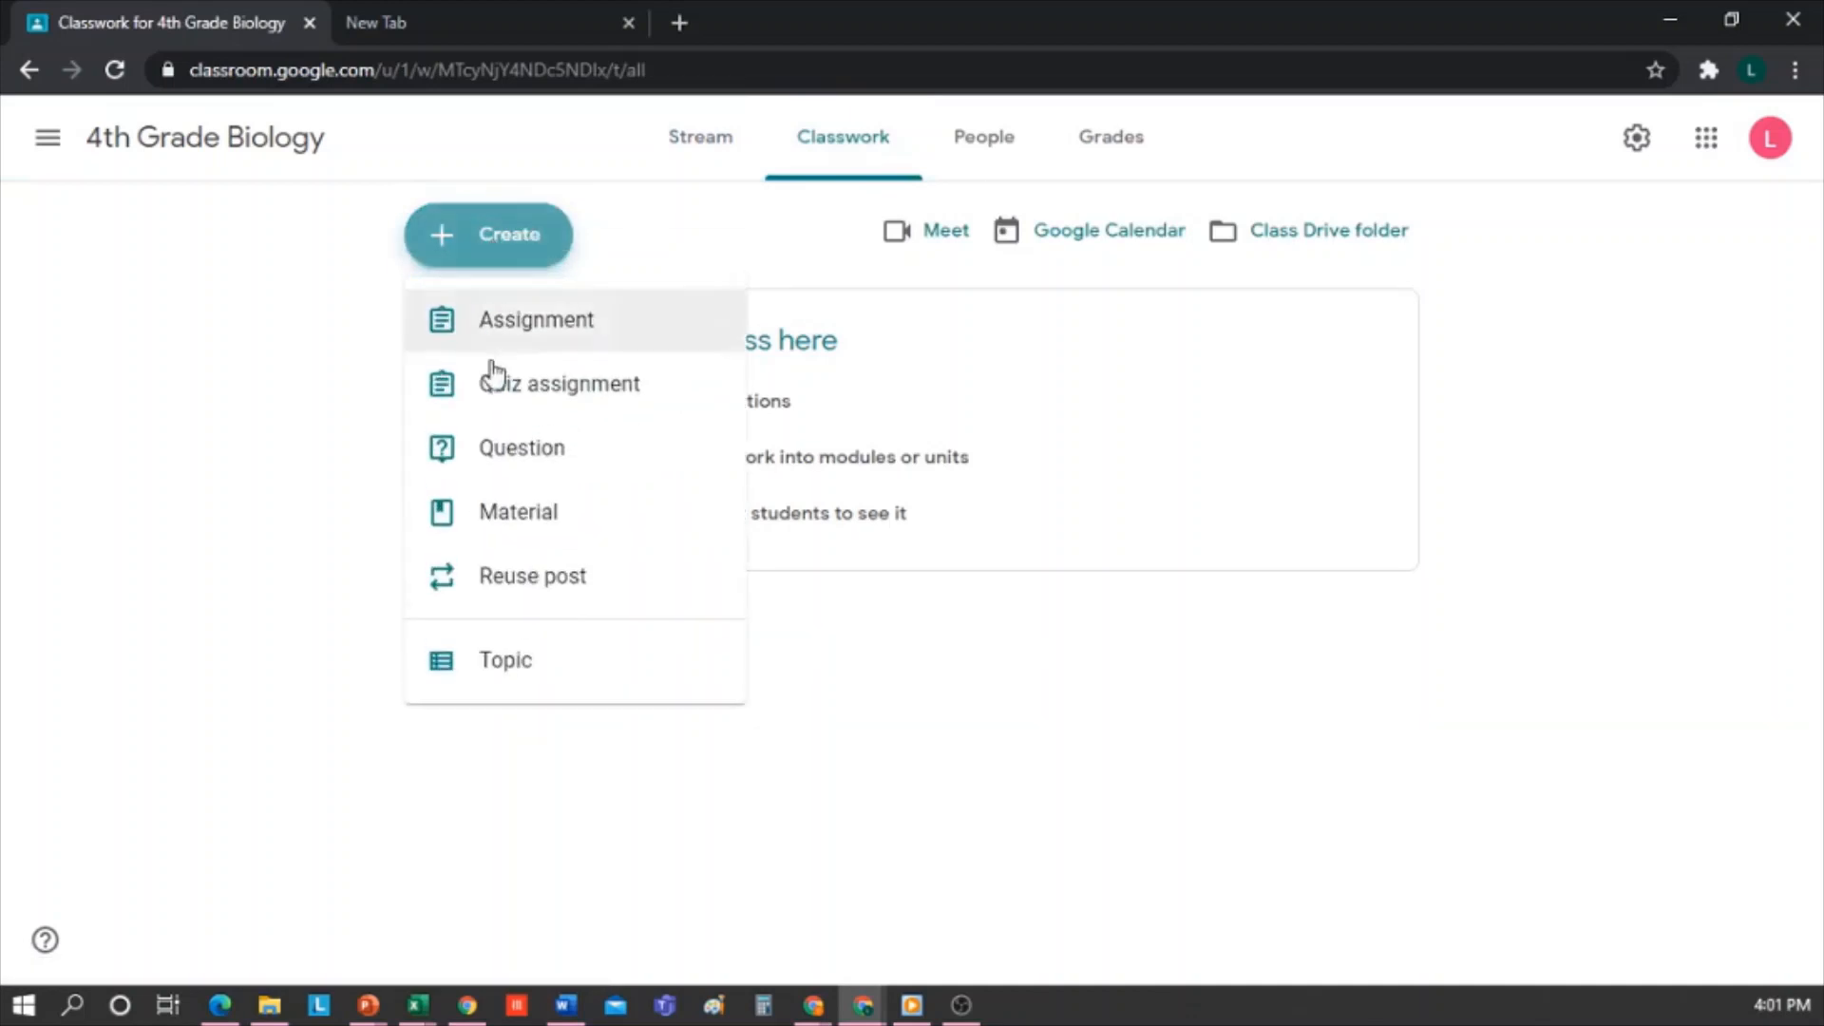
click(505, 662)
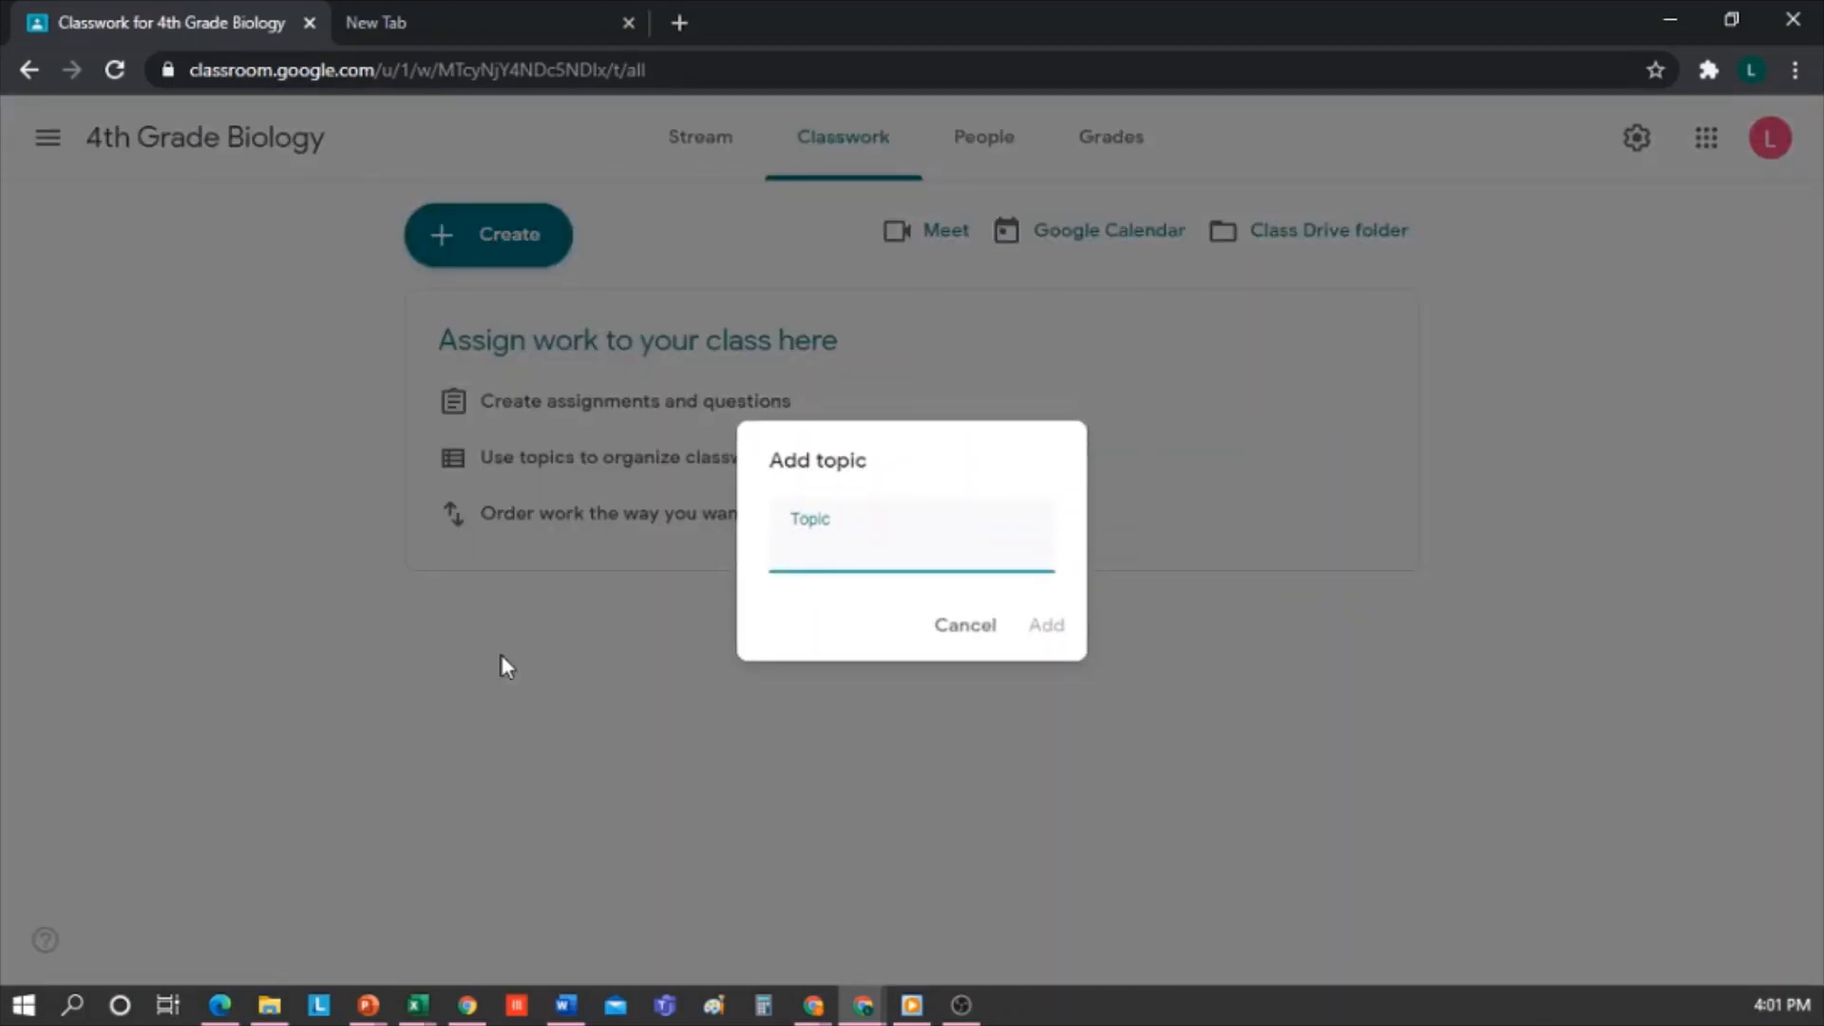
text(Animals)
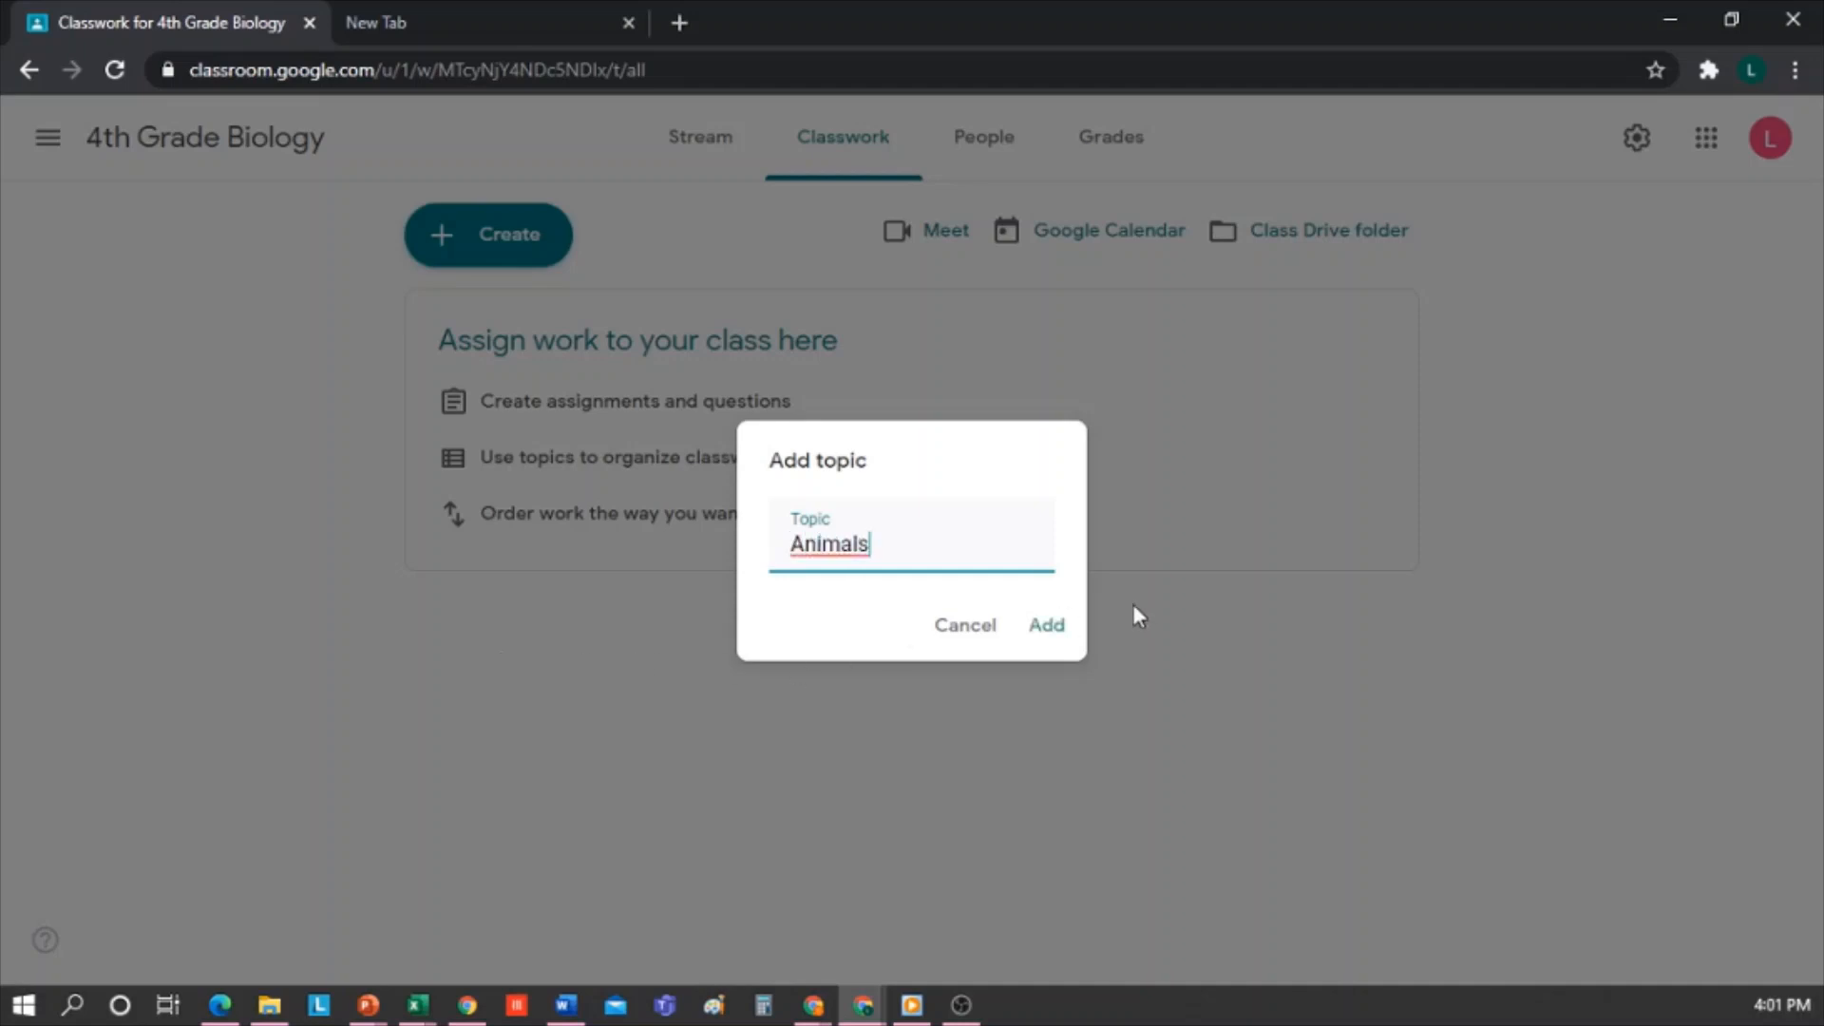
click(1052, 626)
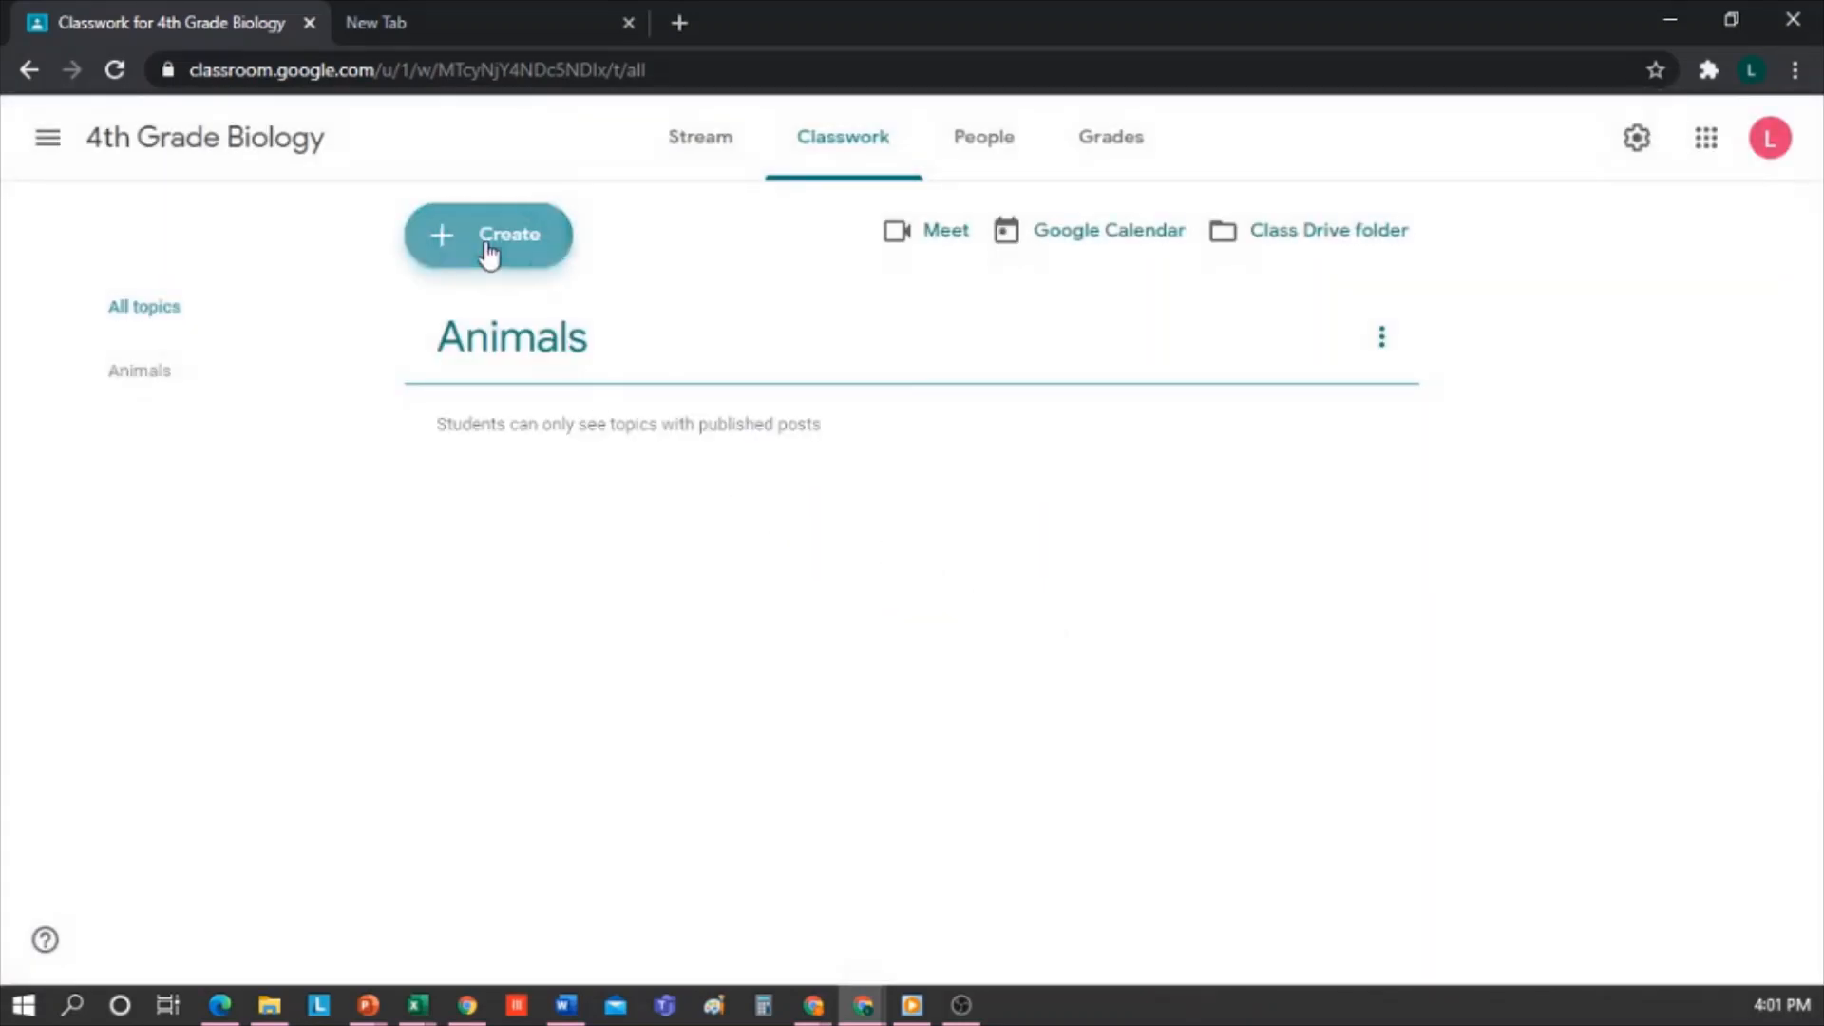
- Add a second classwork topic named "Plants"
click(490, 238)
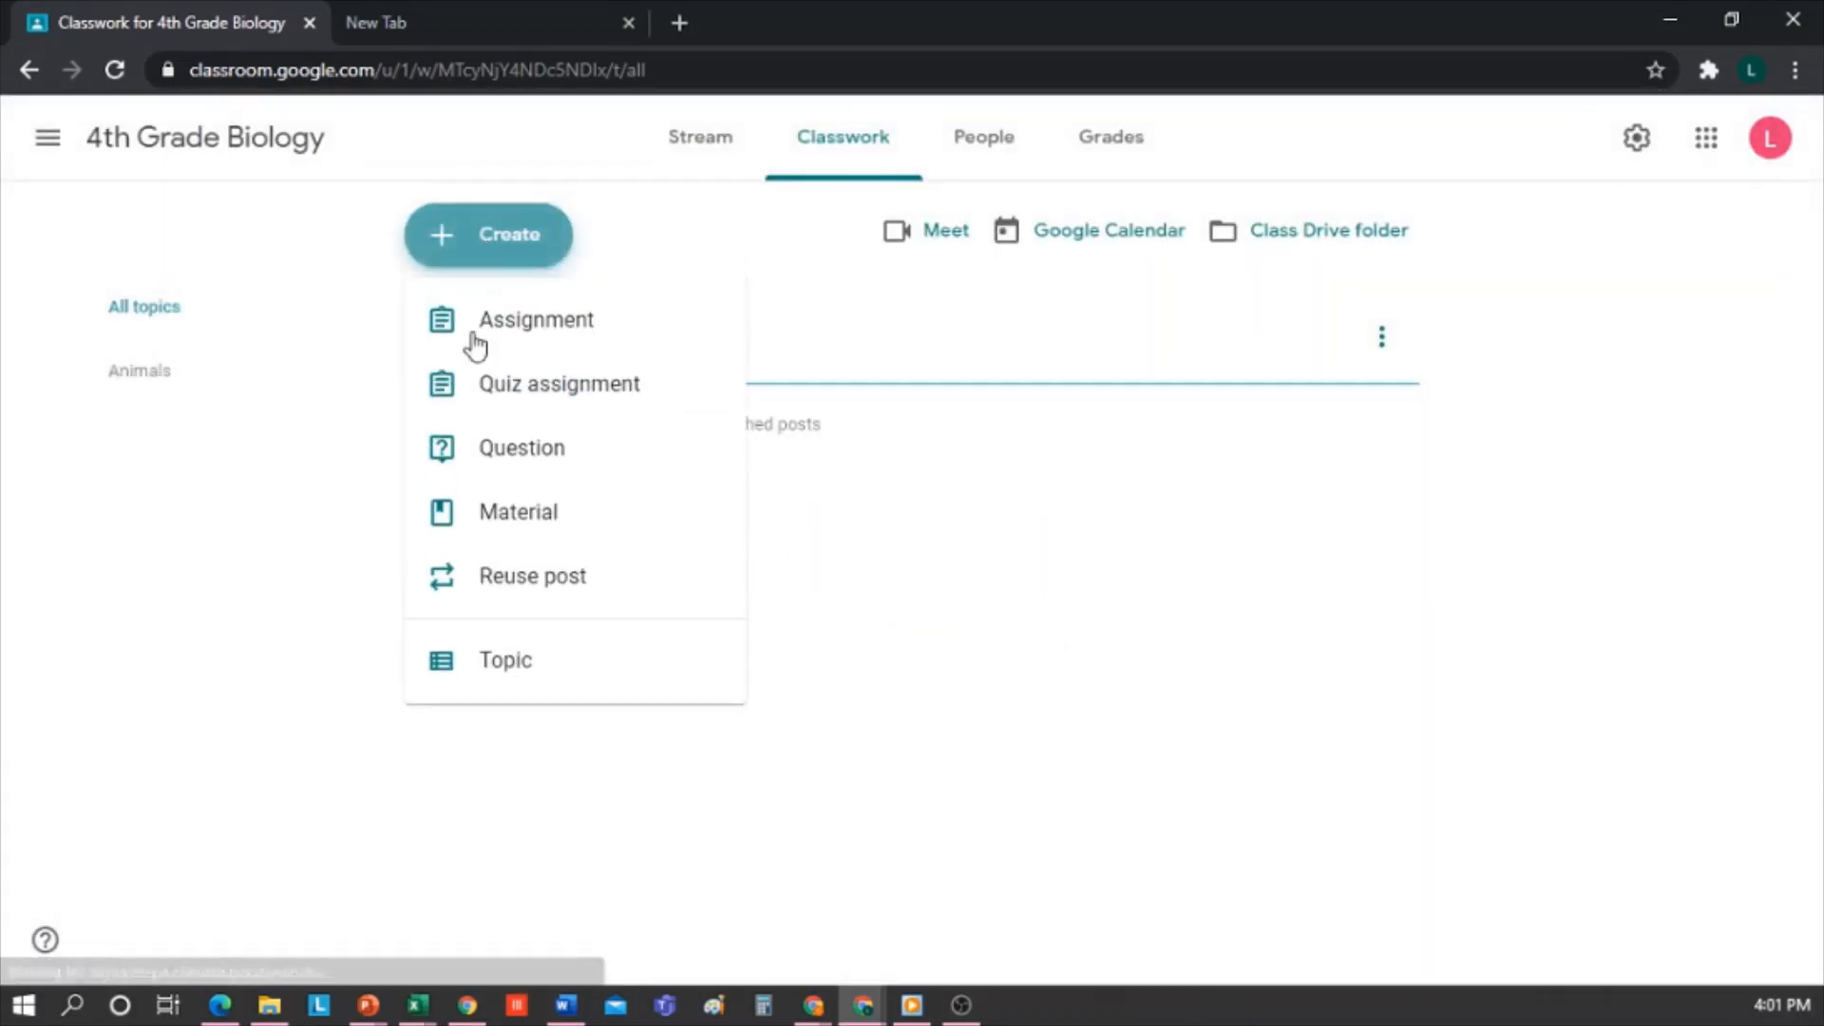
click(543, 676)
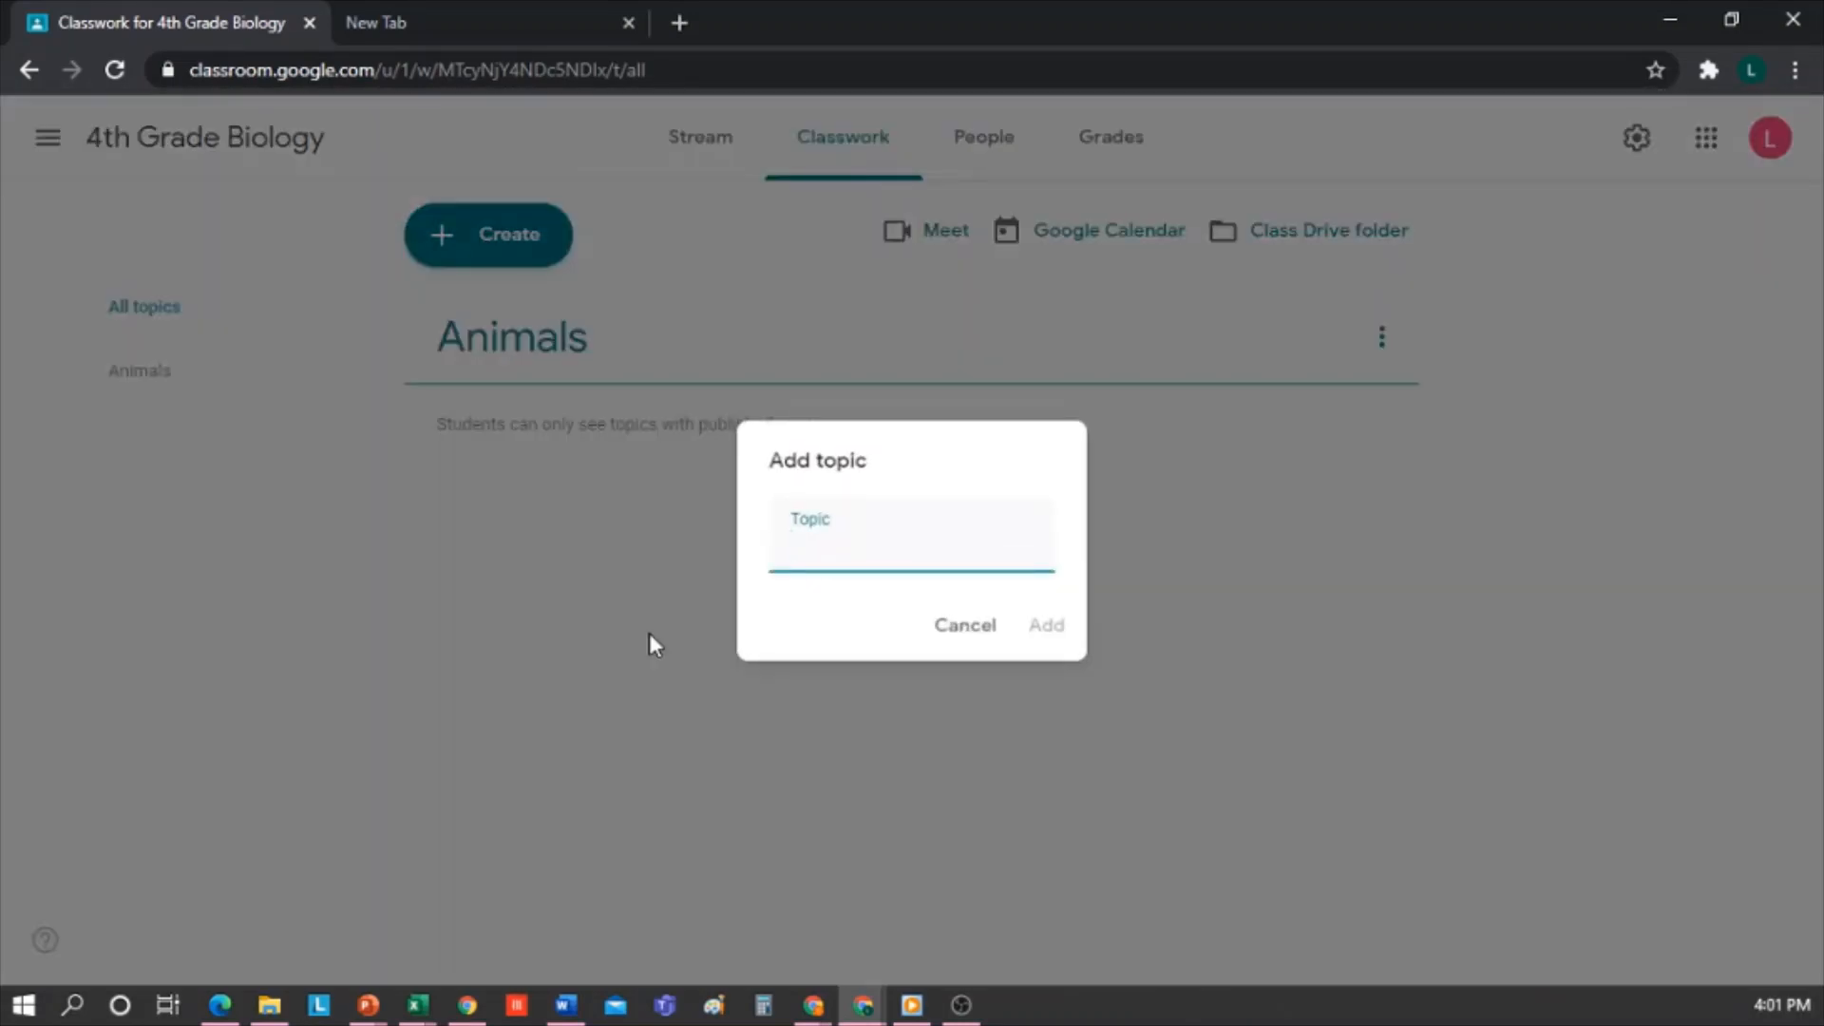
text(Plants)
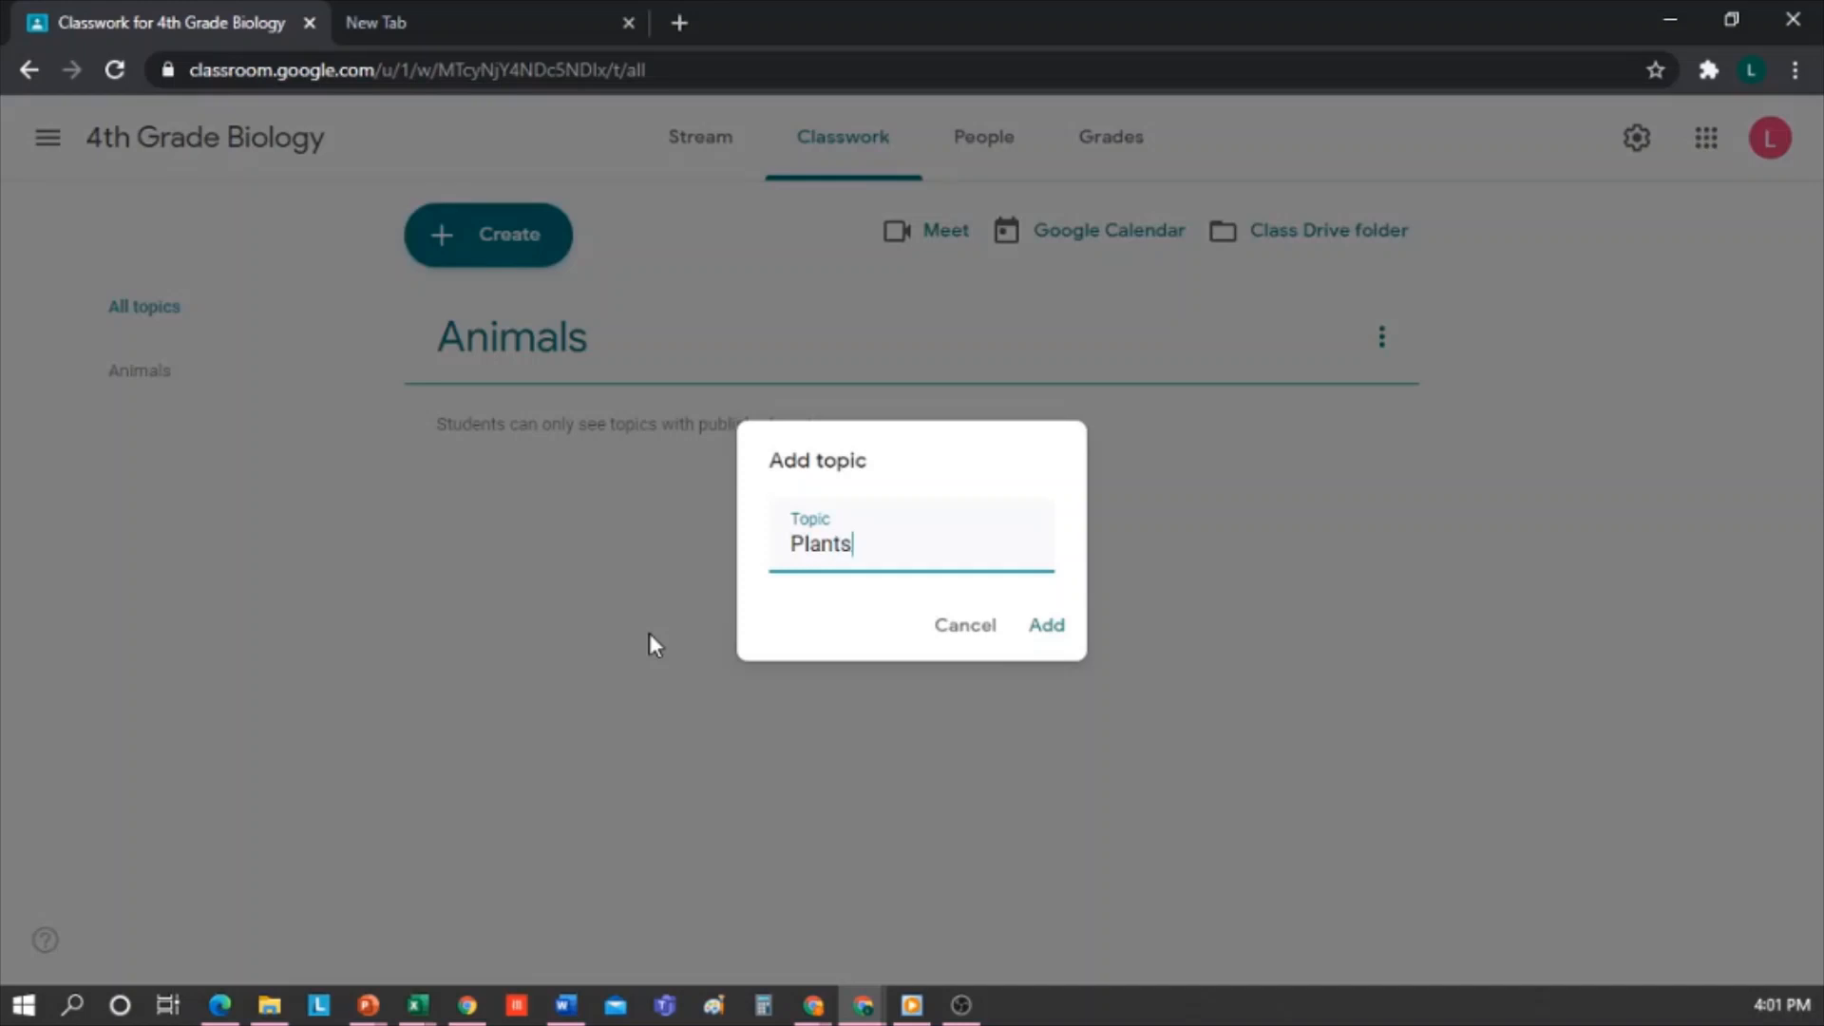
click(1047, 632)
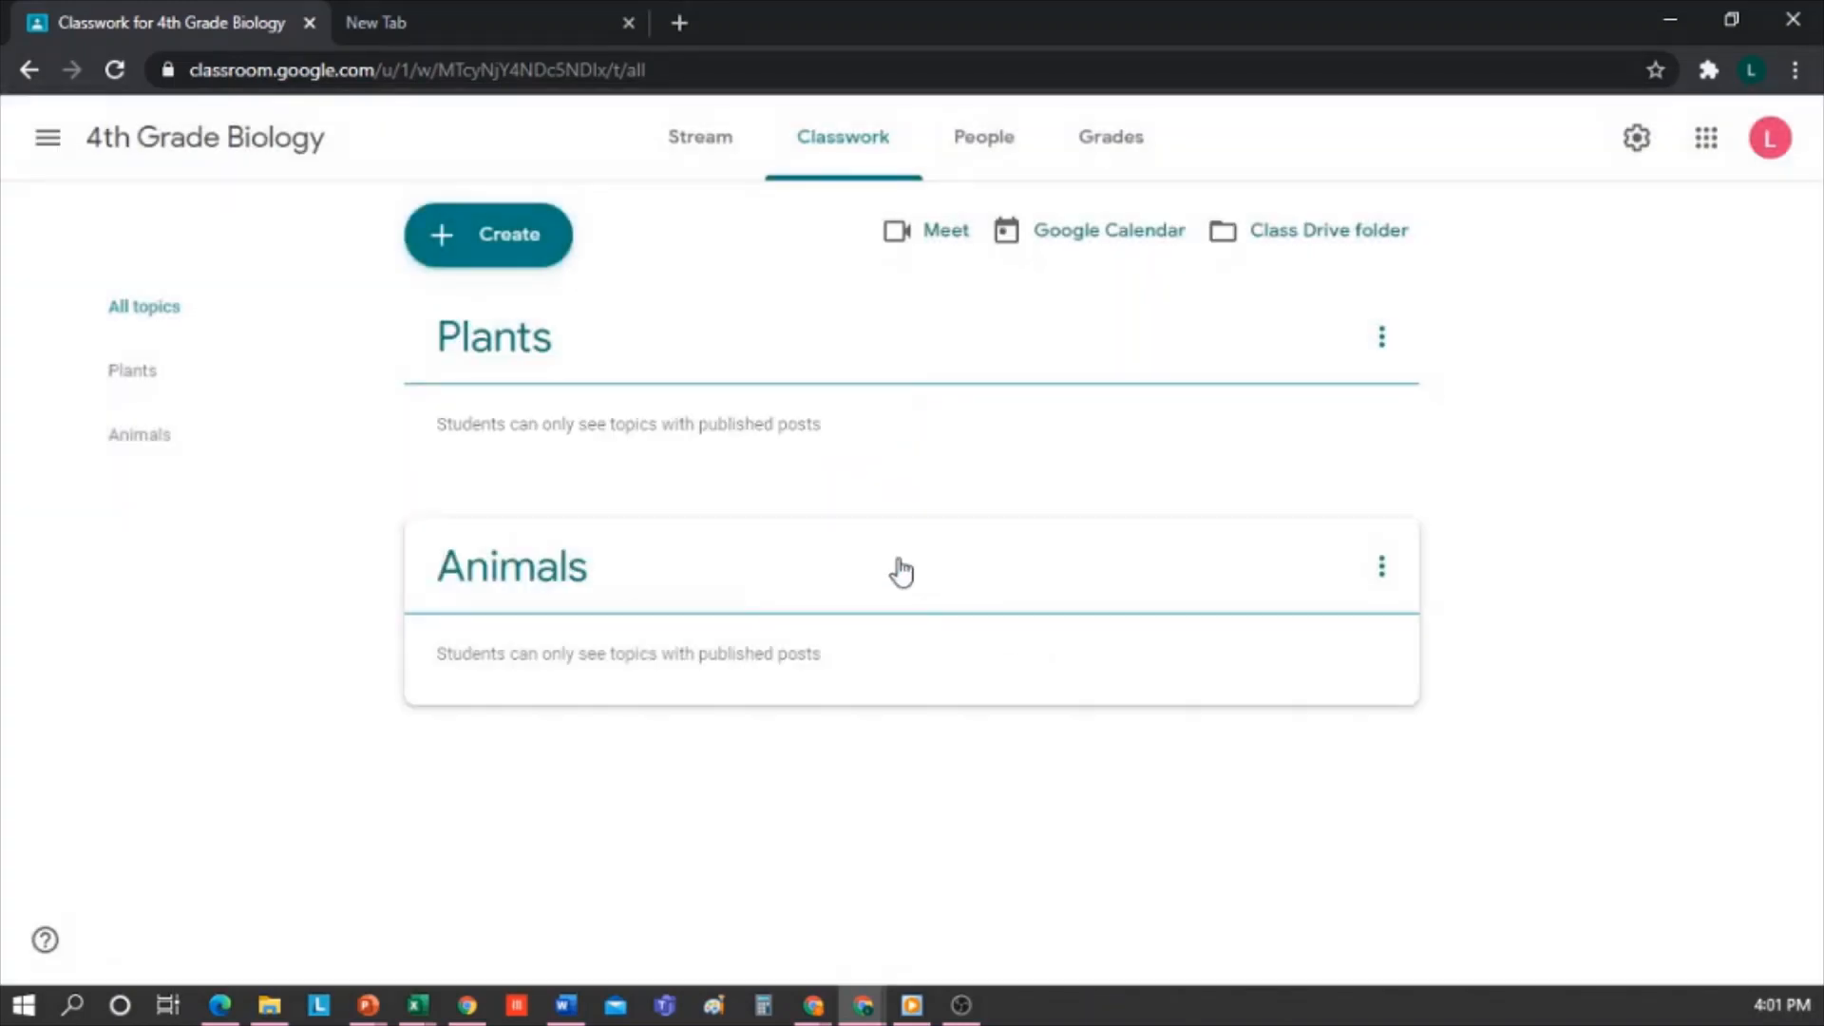
- Reorder the classwork topics so that Animals comes before Plants
click(1384, 354)
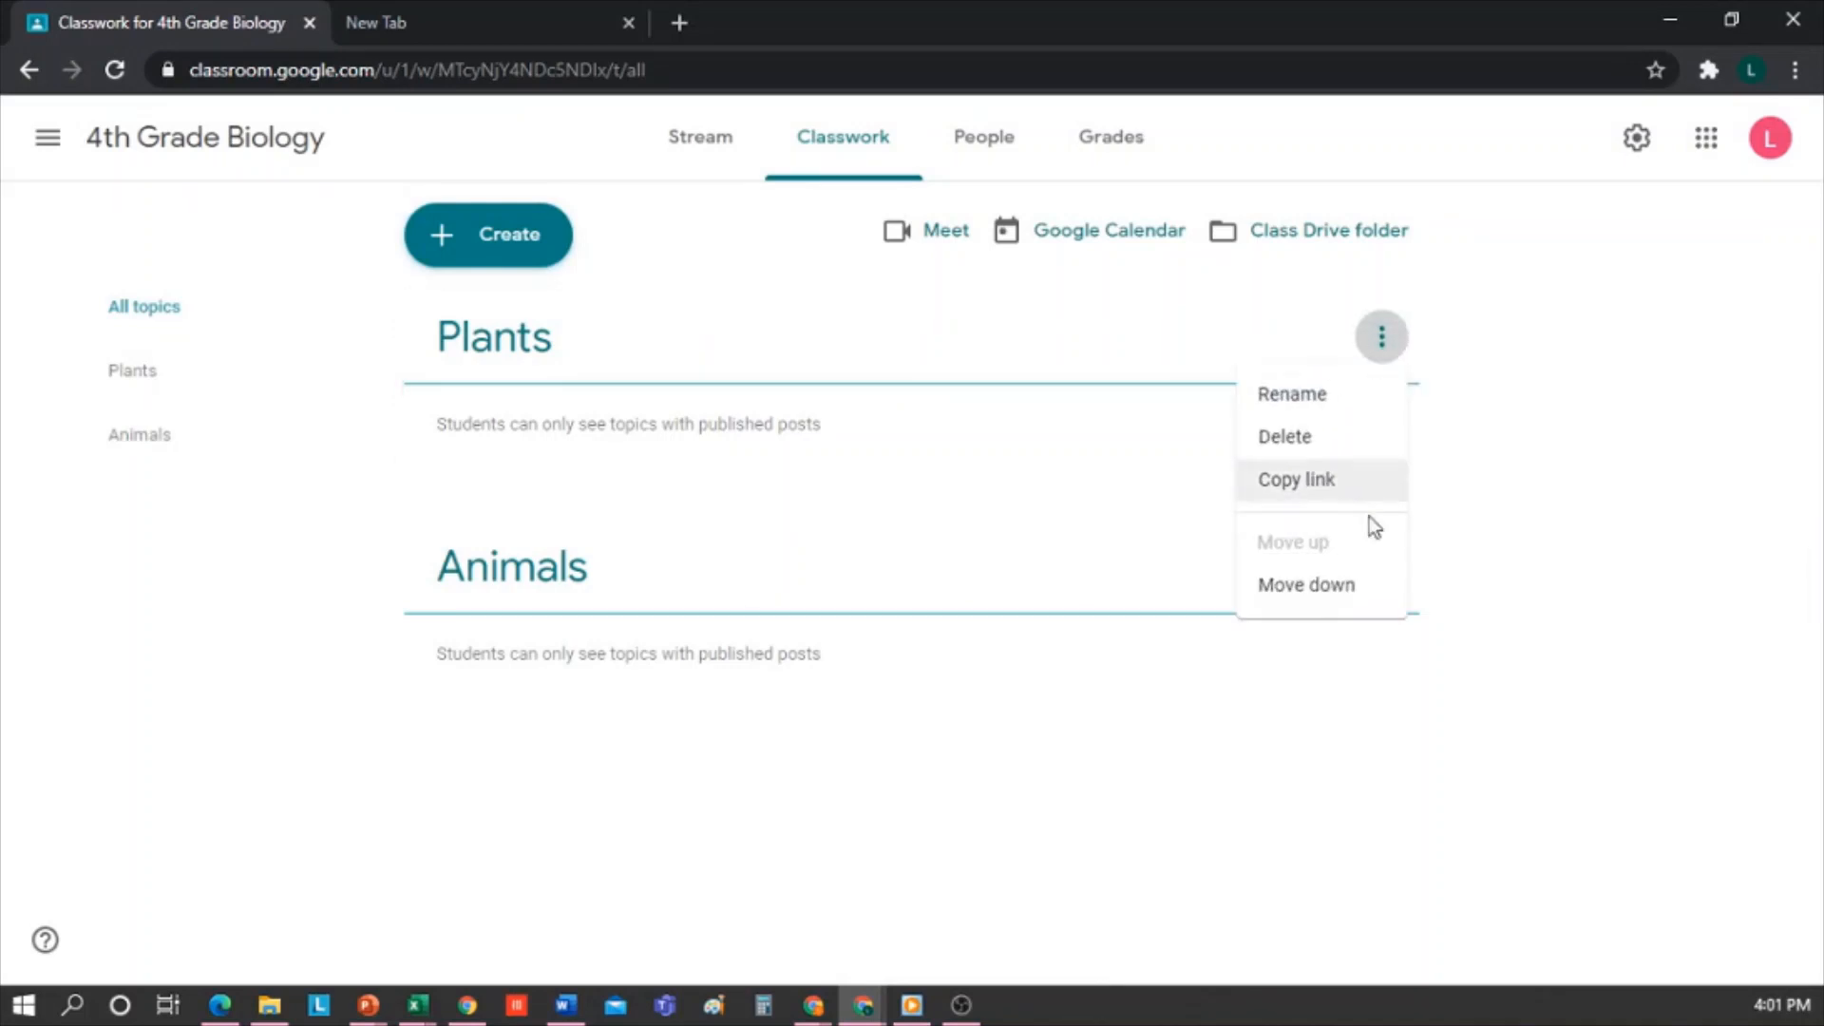
click(1325, 327)
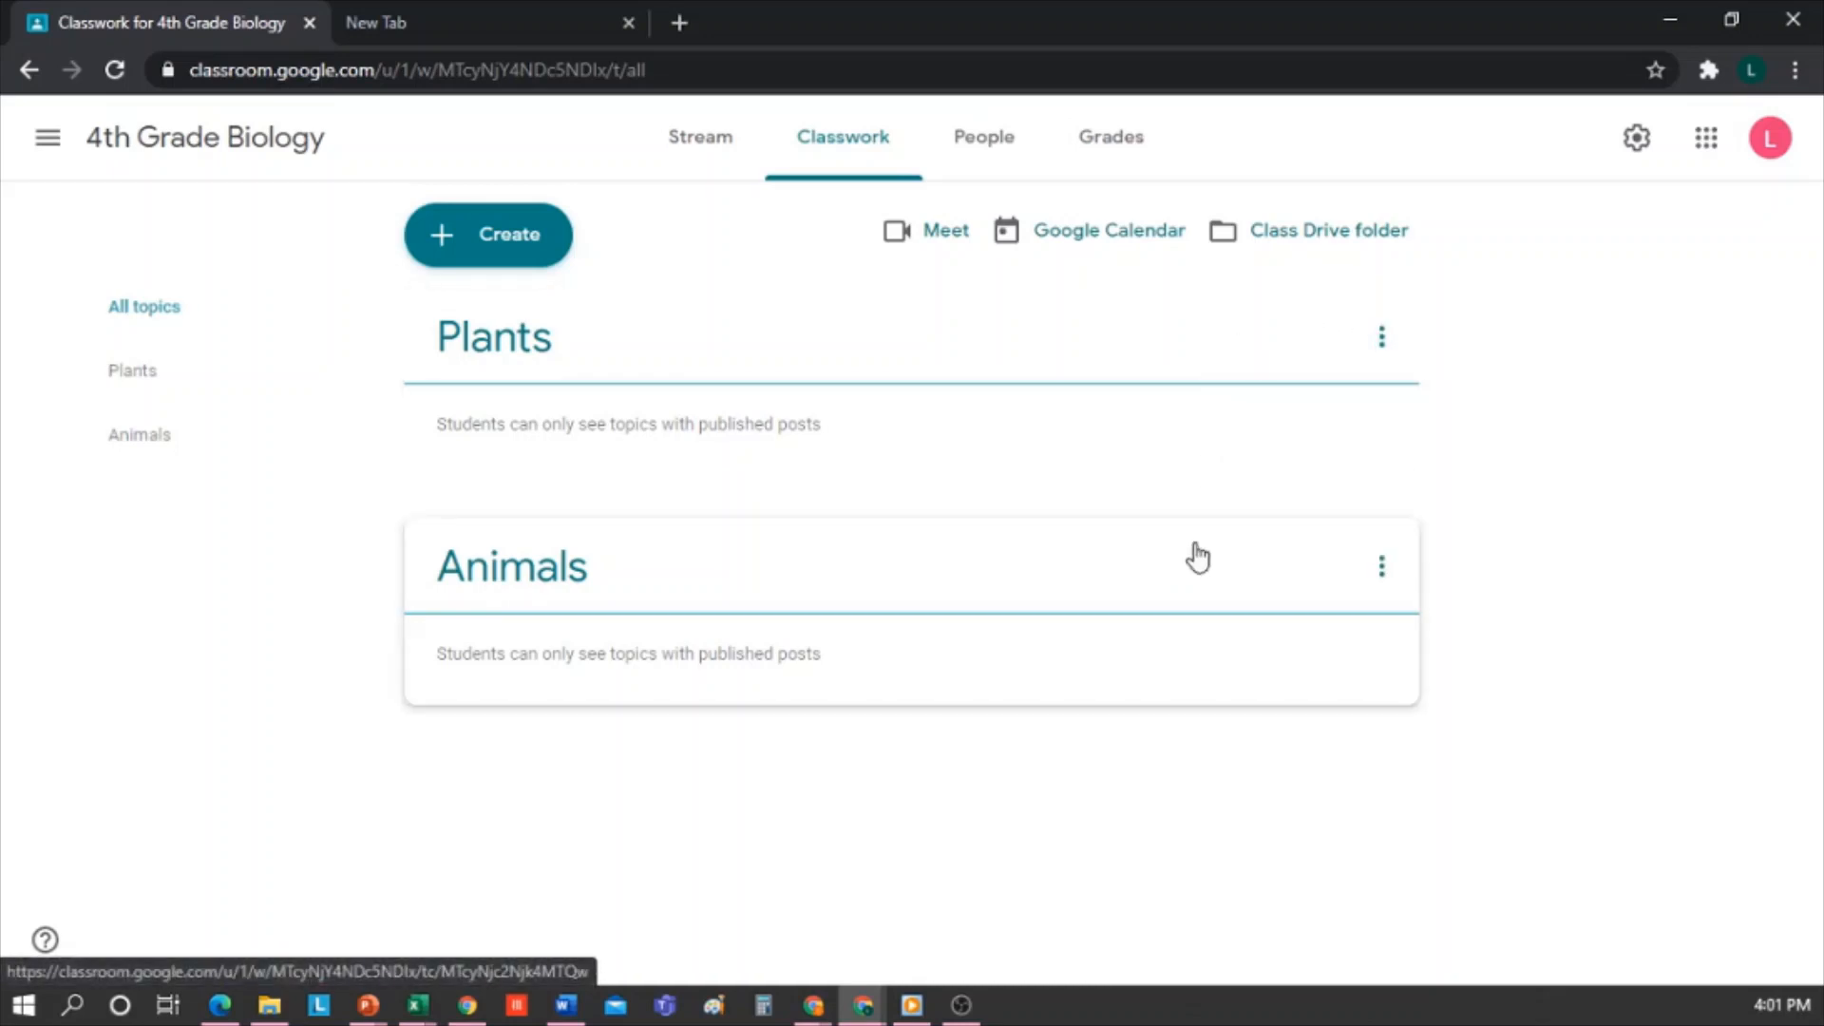
drag(1193, 558, 1201, 379)
- Create an assignment titled "Summary of the Animal Kingdom" with the instructions "Make a presentation of your Summary of the Animal Kingdom."
click(489, 234)
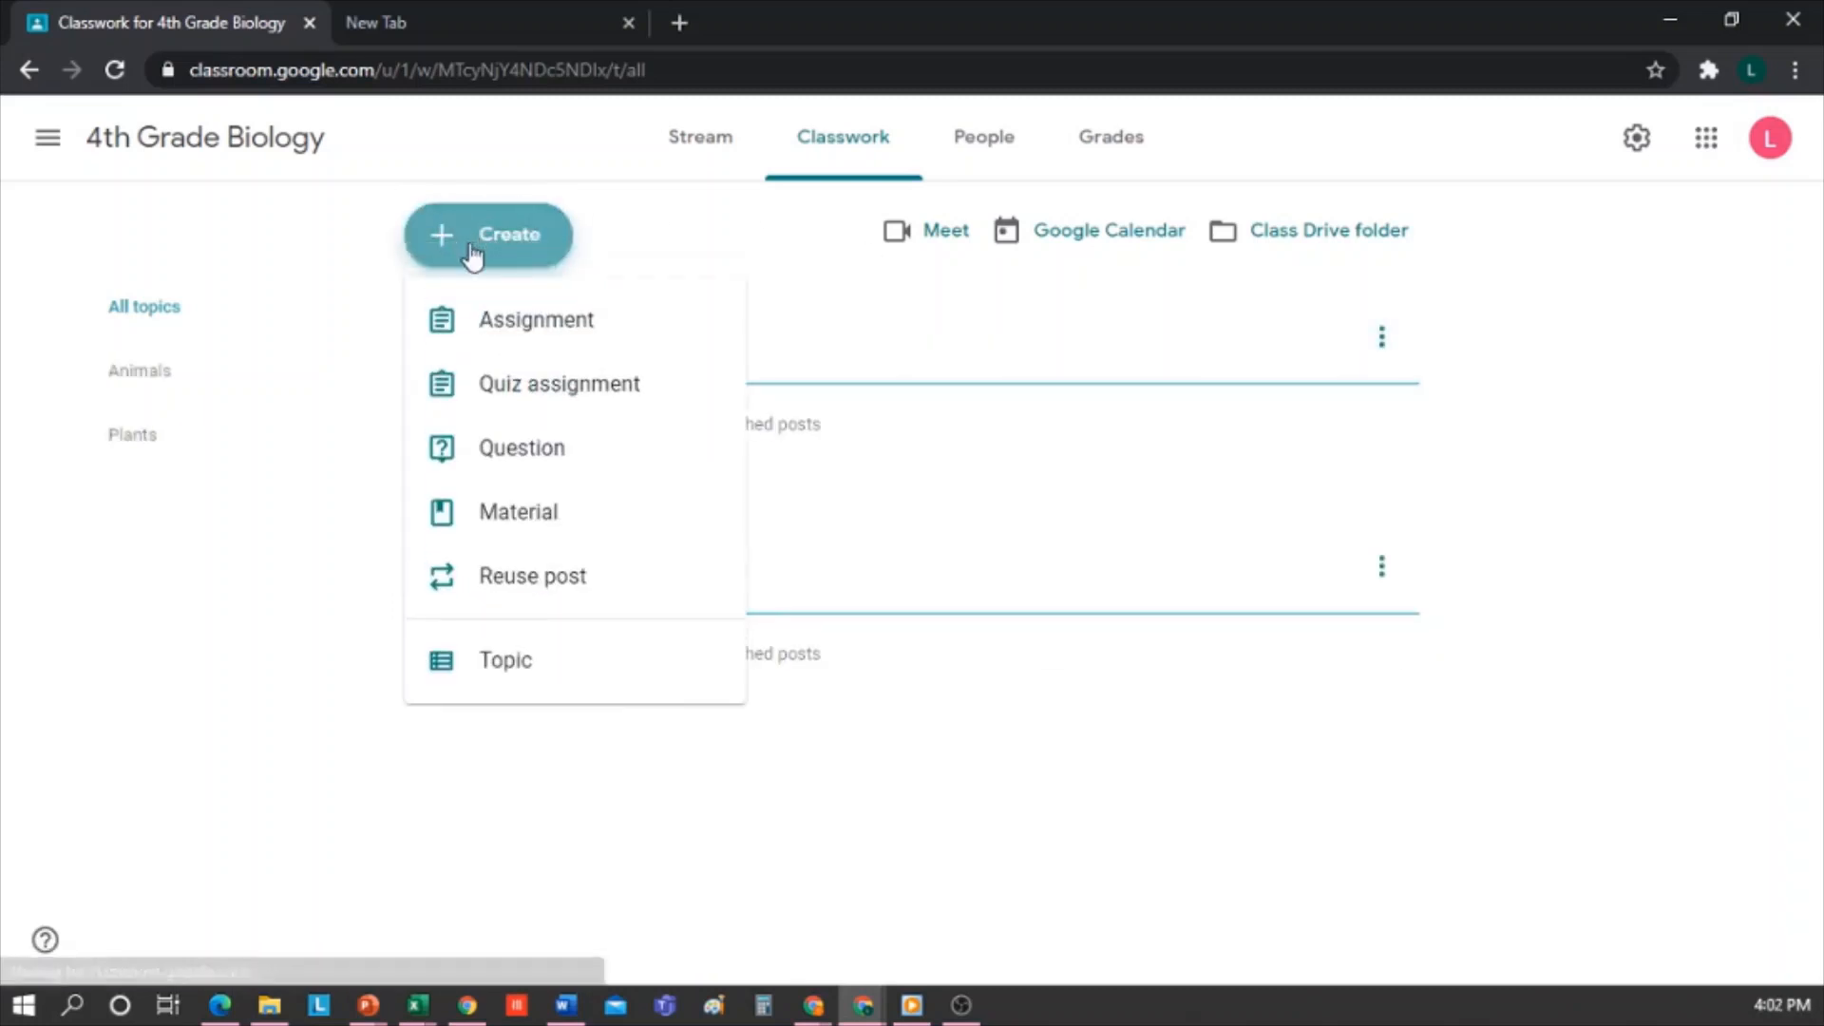
click(537, 323)
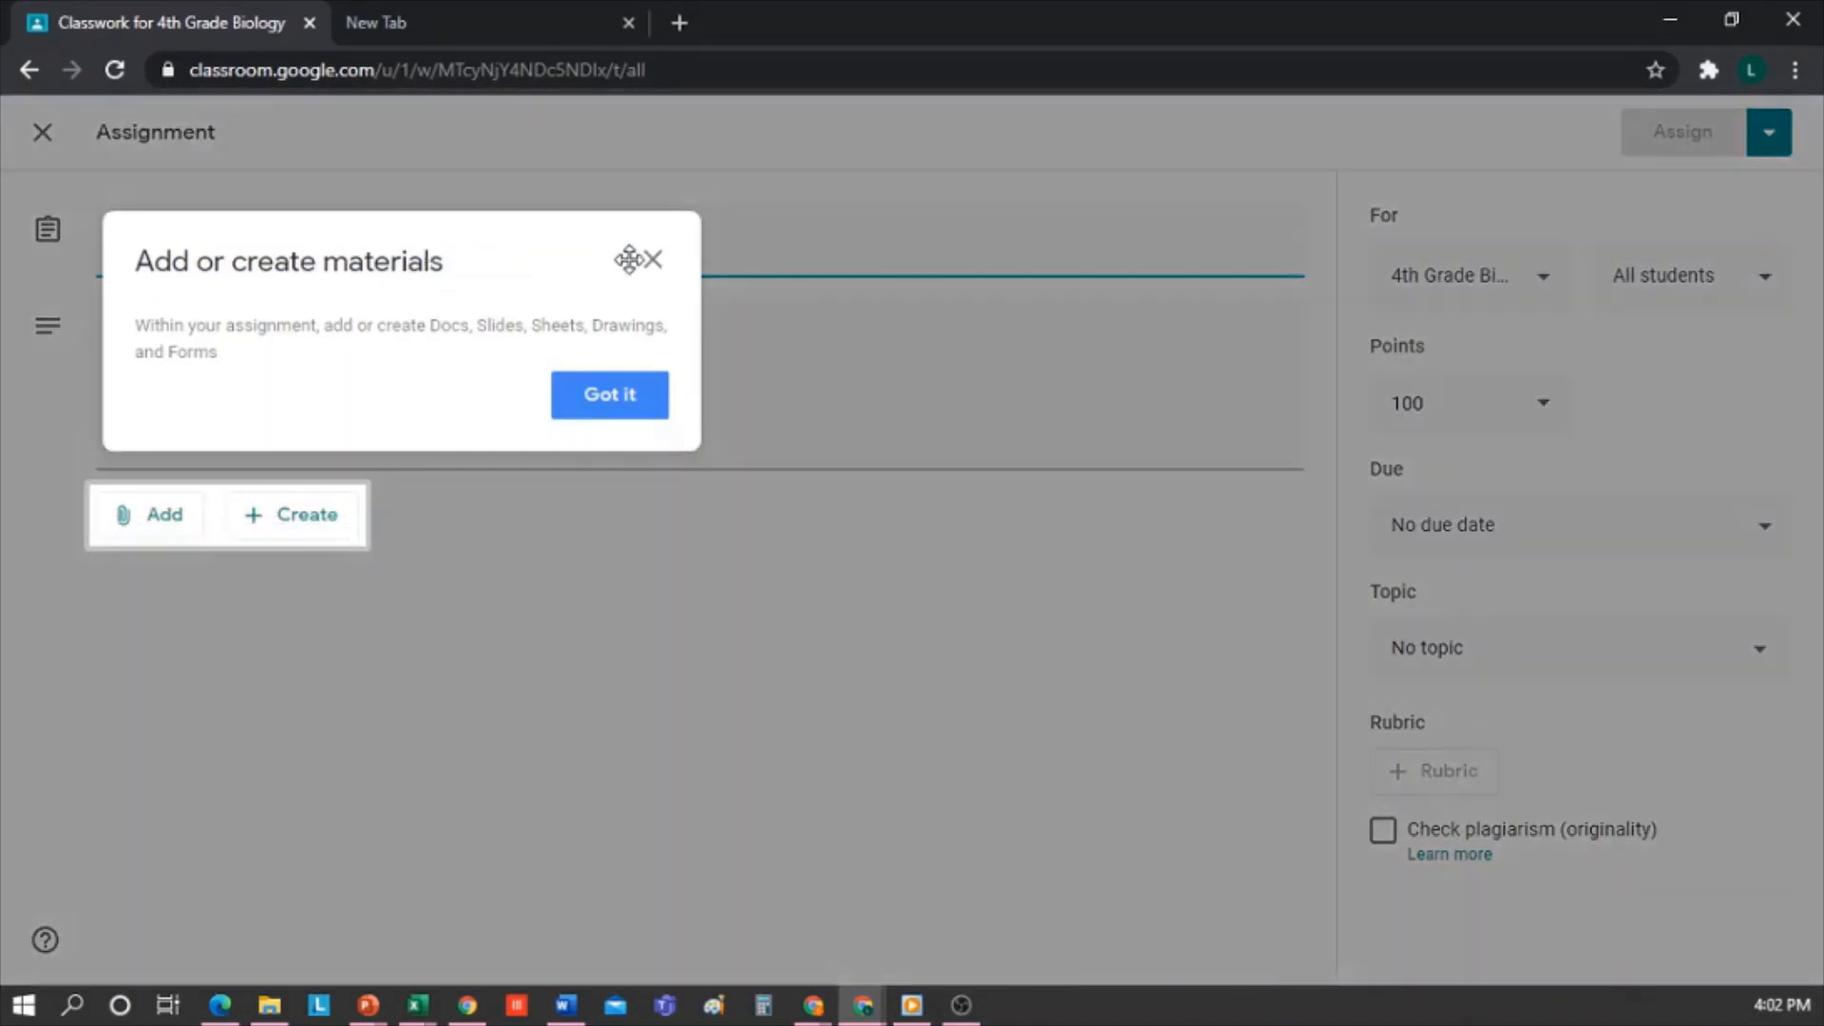
click(629, 398)
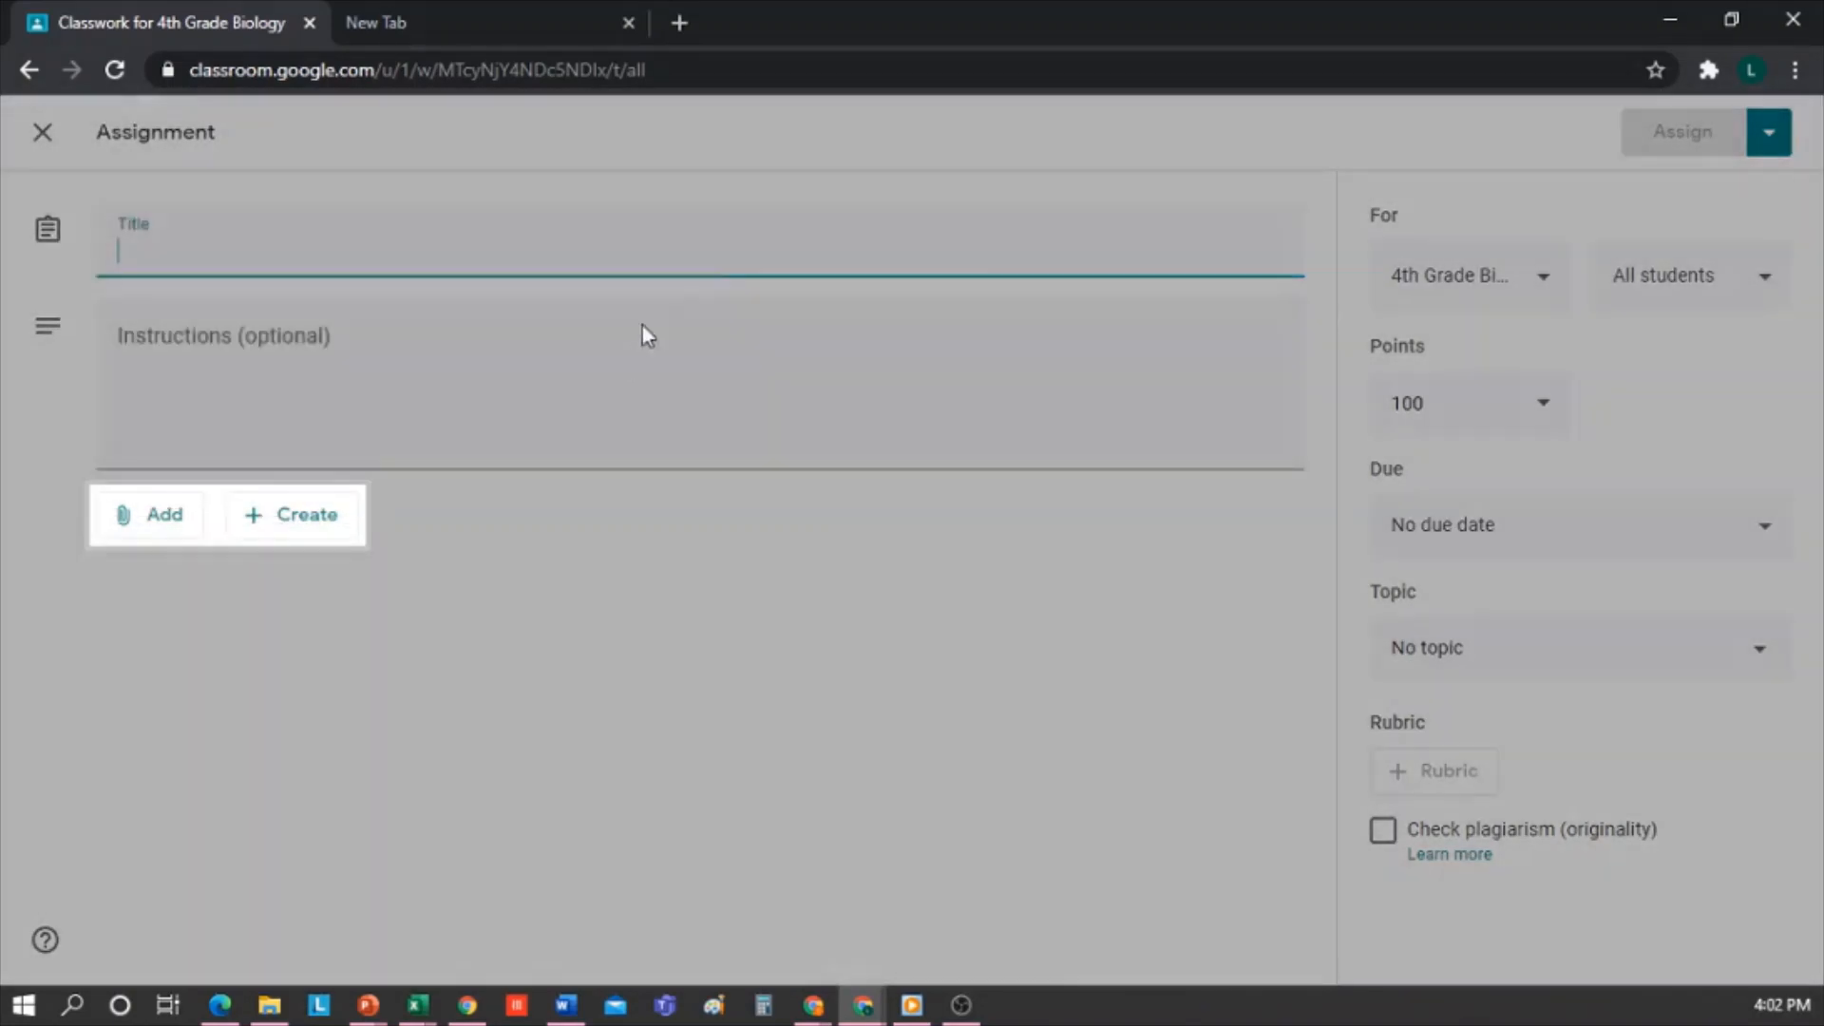
text(Summary of the Animal Kingdom)
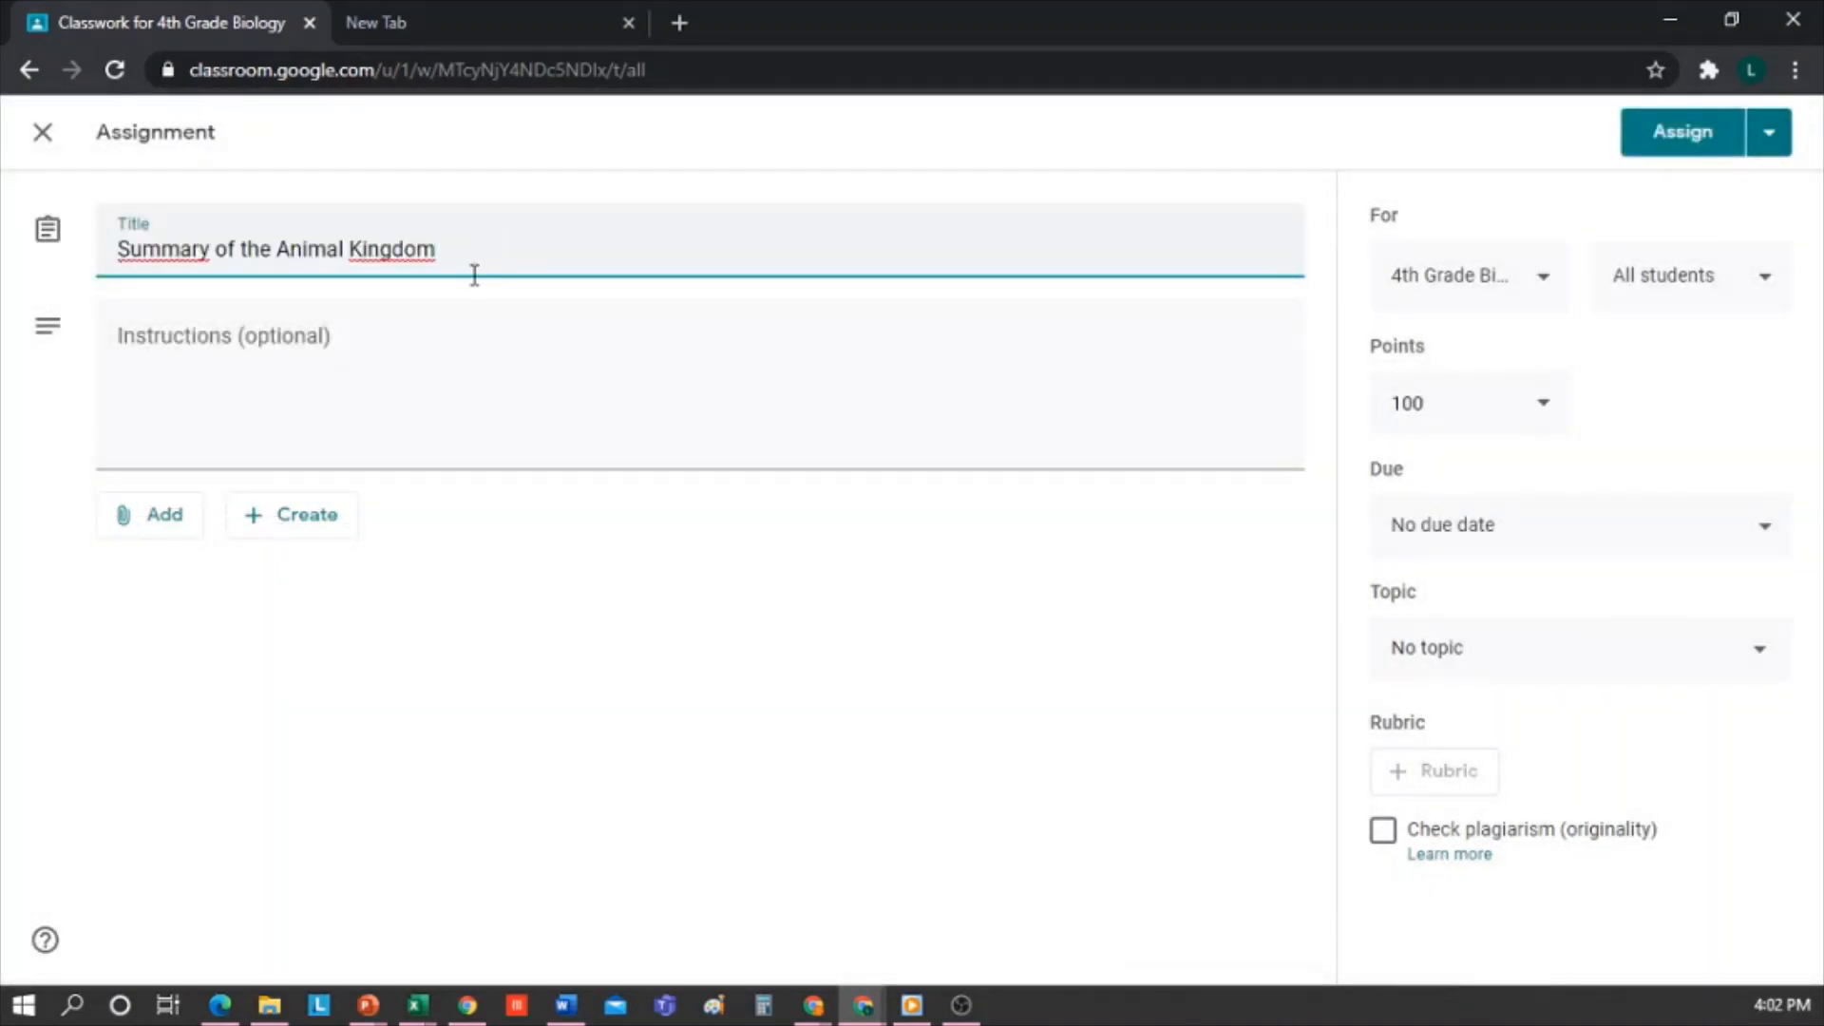
click(429, 346)
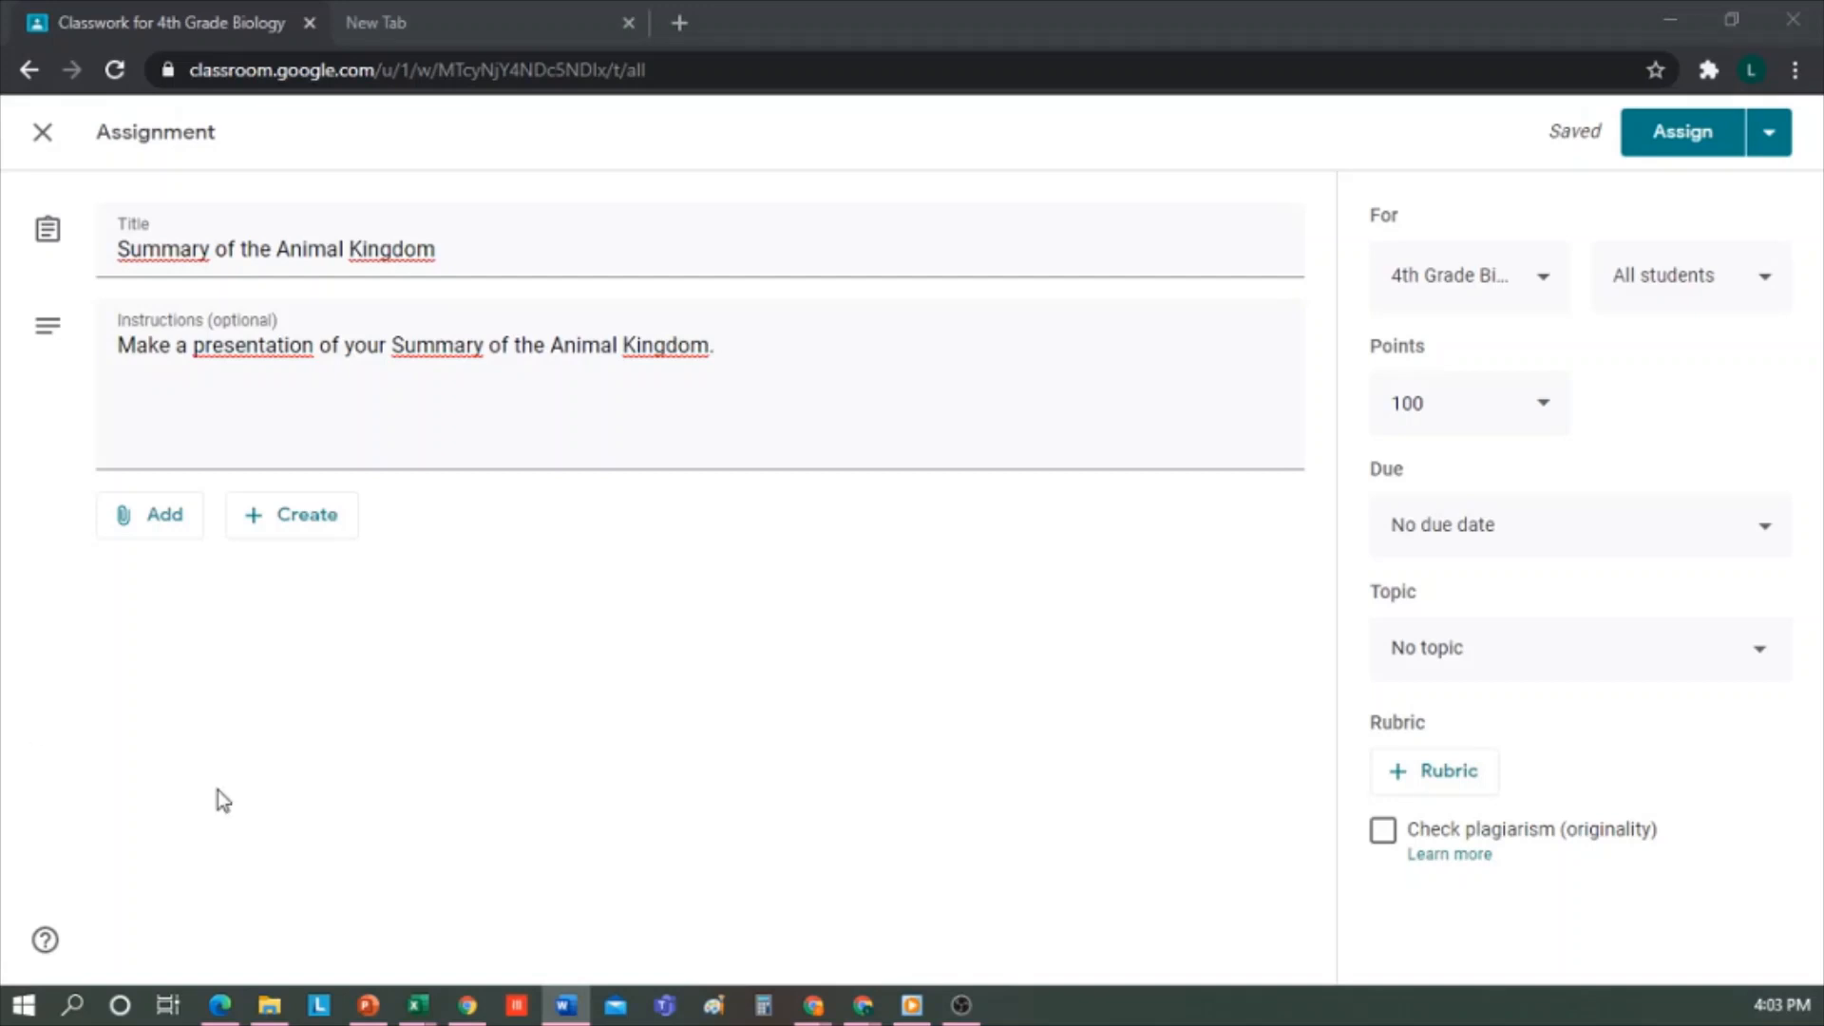
- Create a new Google Docs document as an attachment to the assignment
click(169, 526)
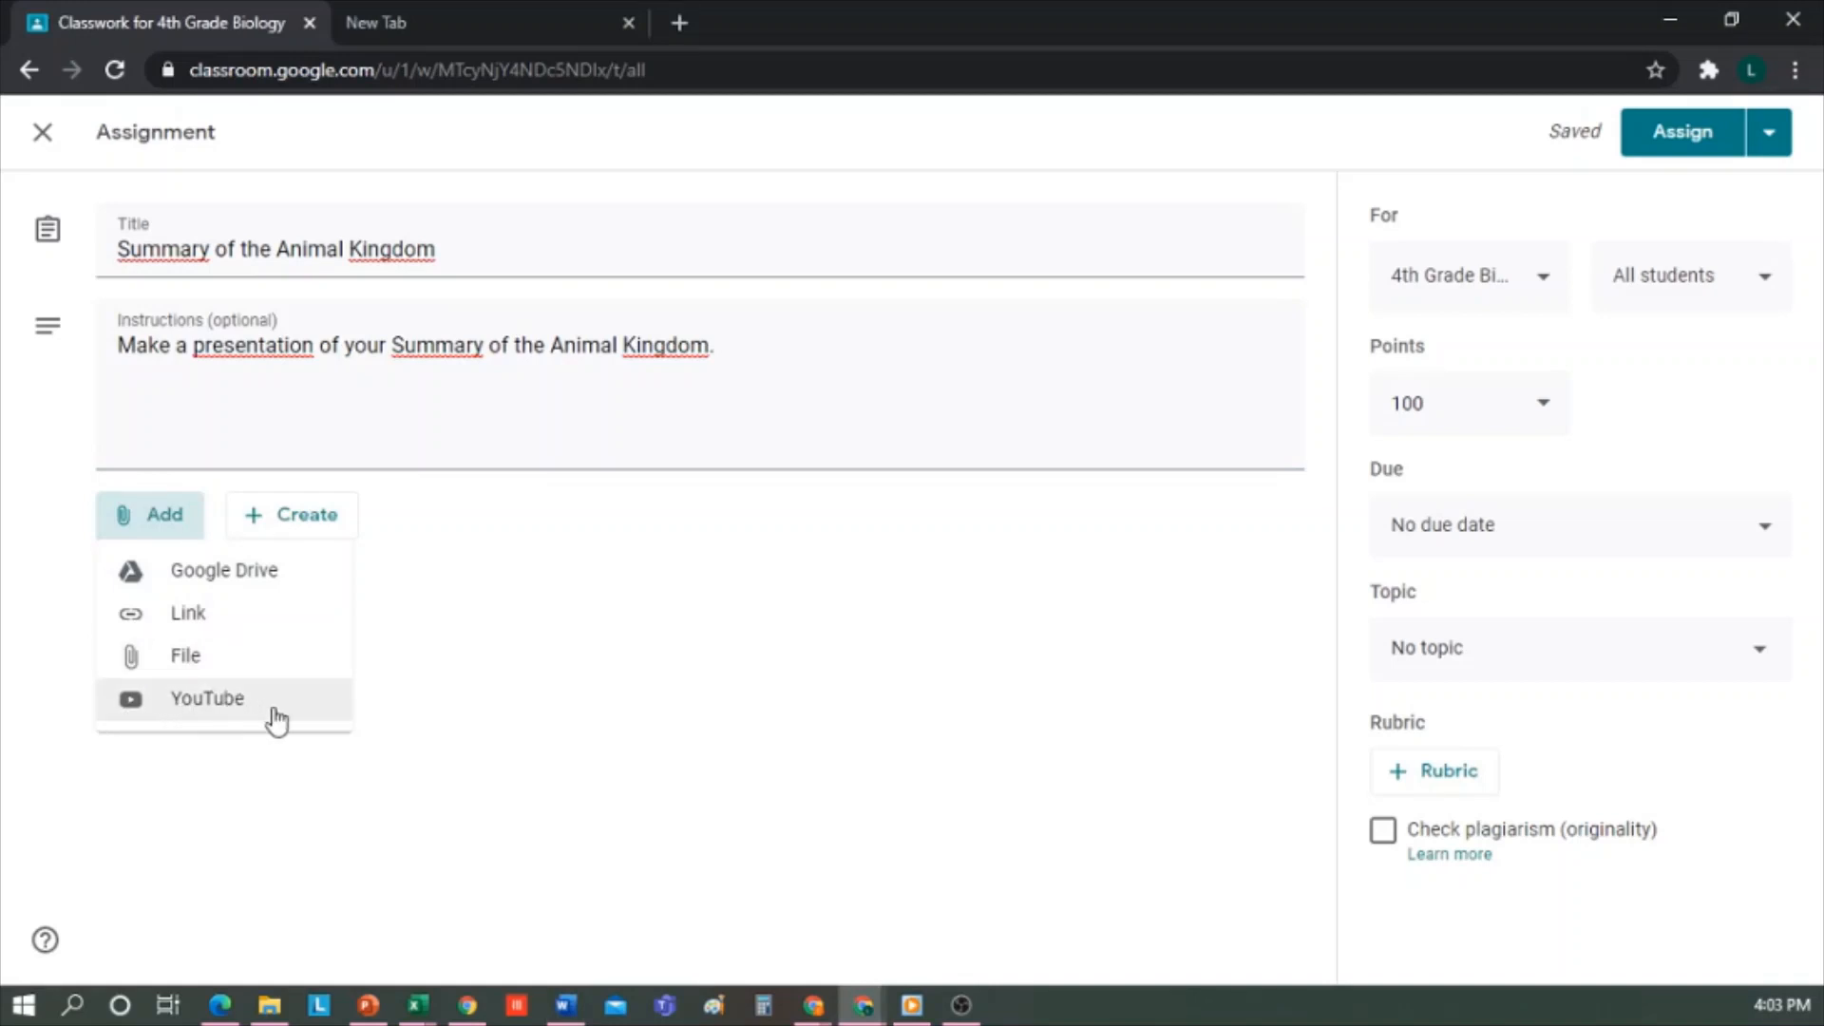
click(429, 648)
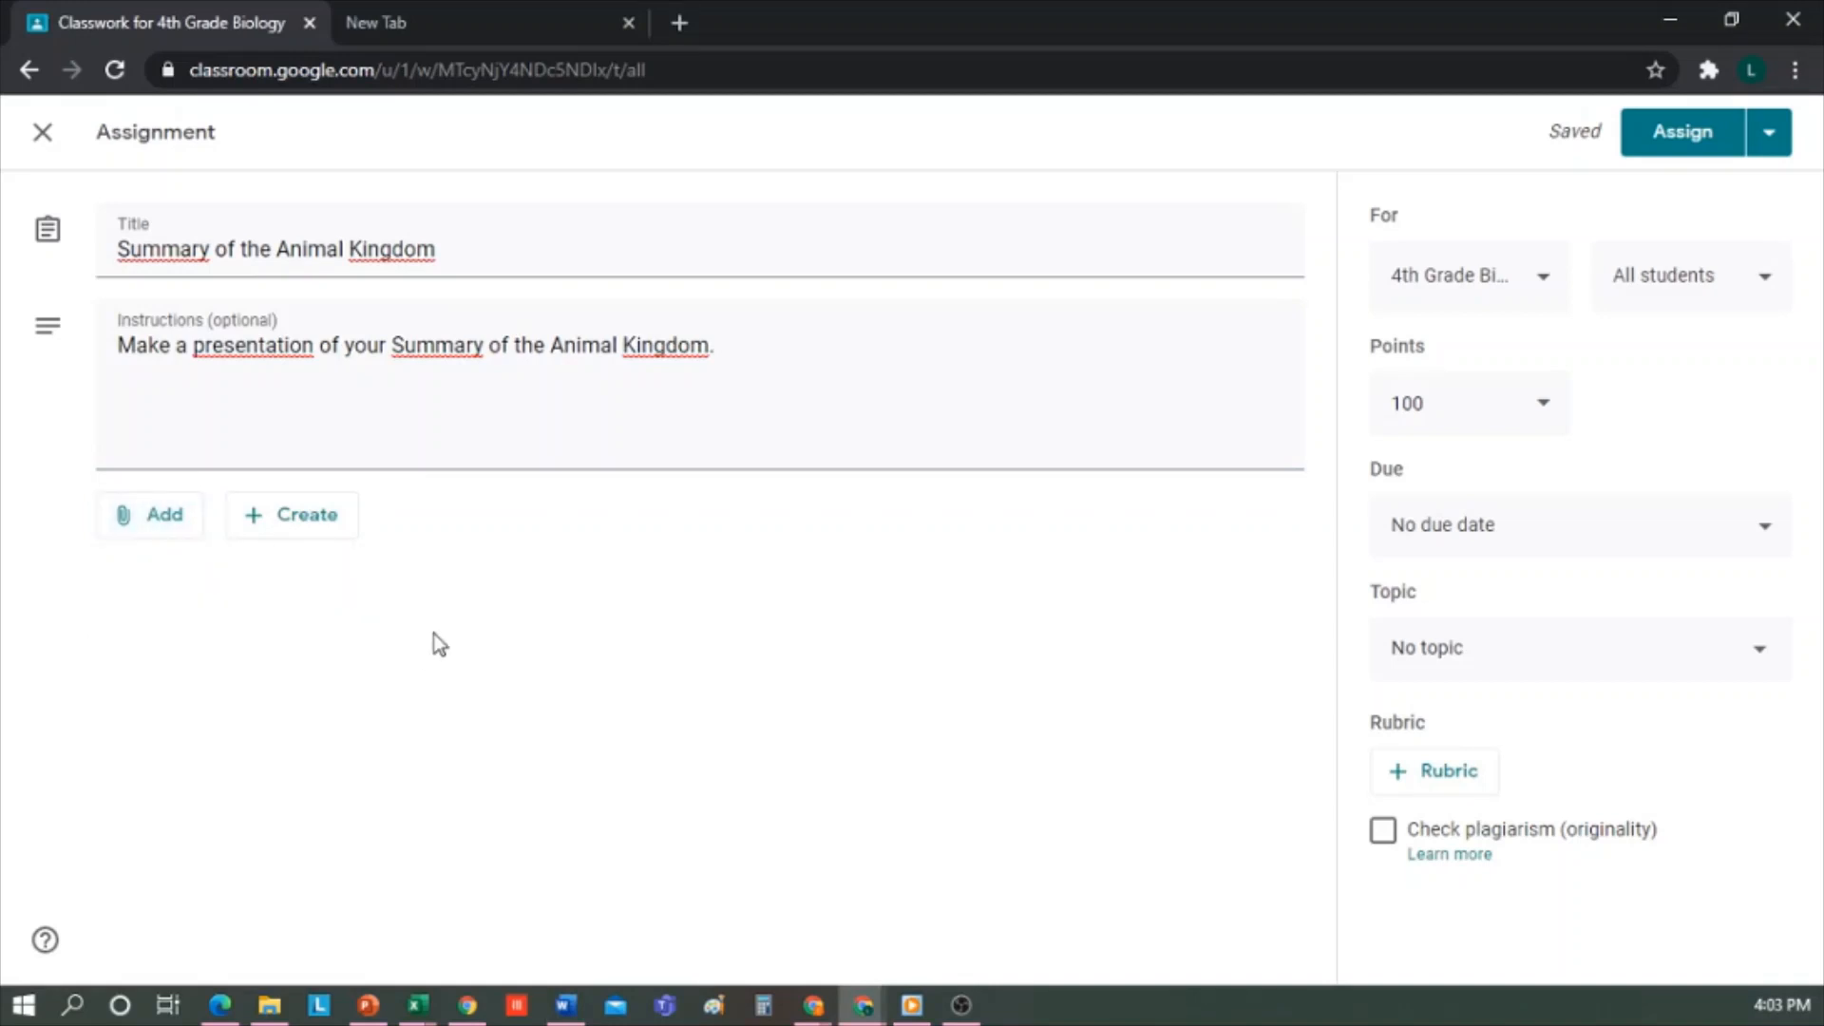
click(307, 529)
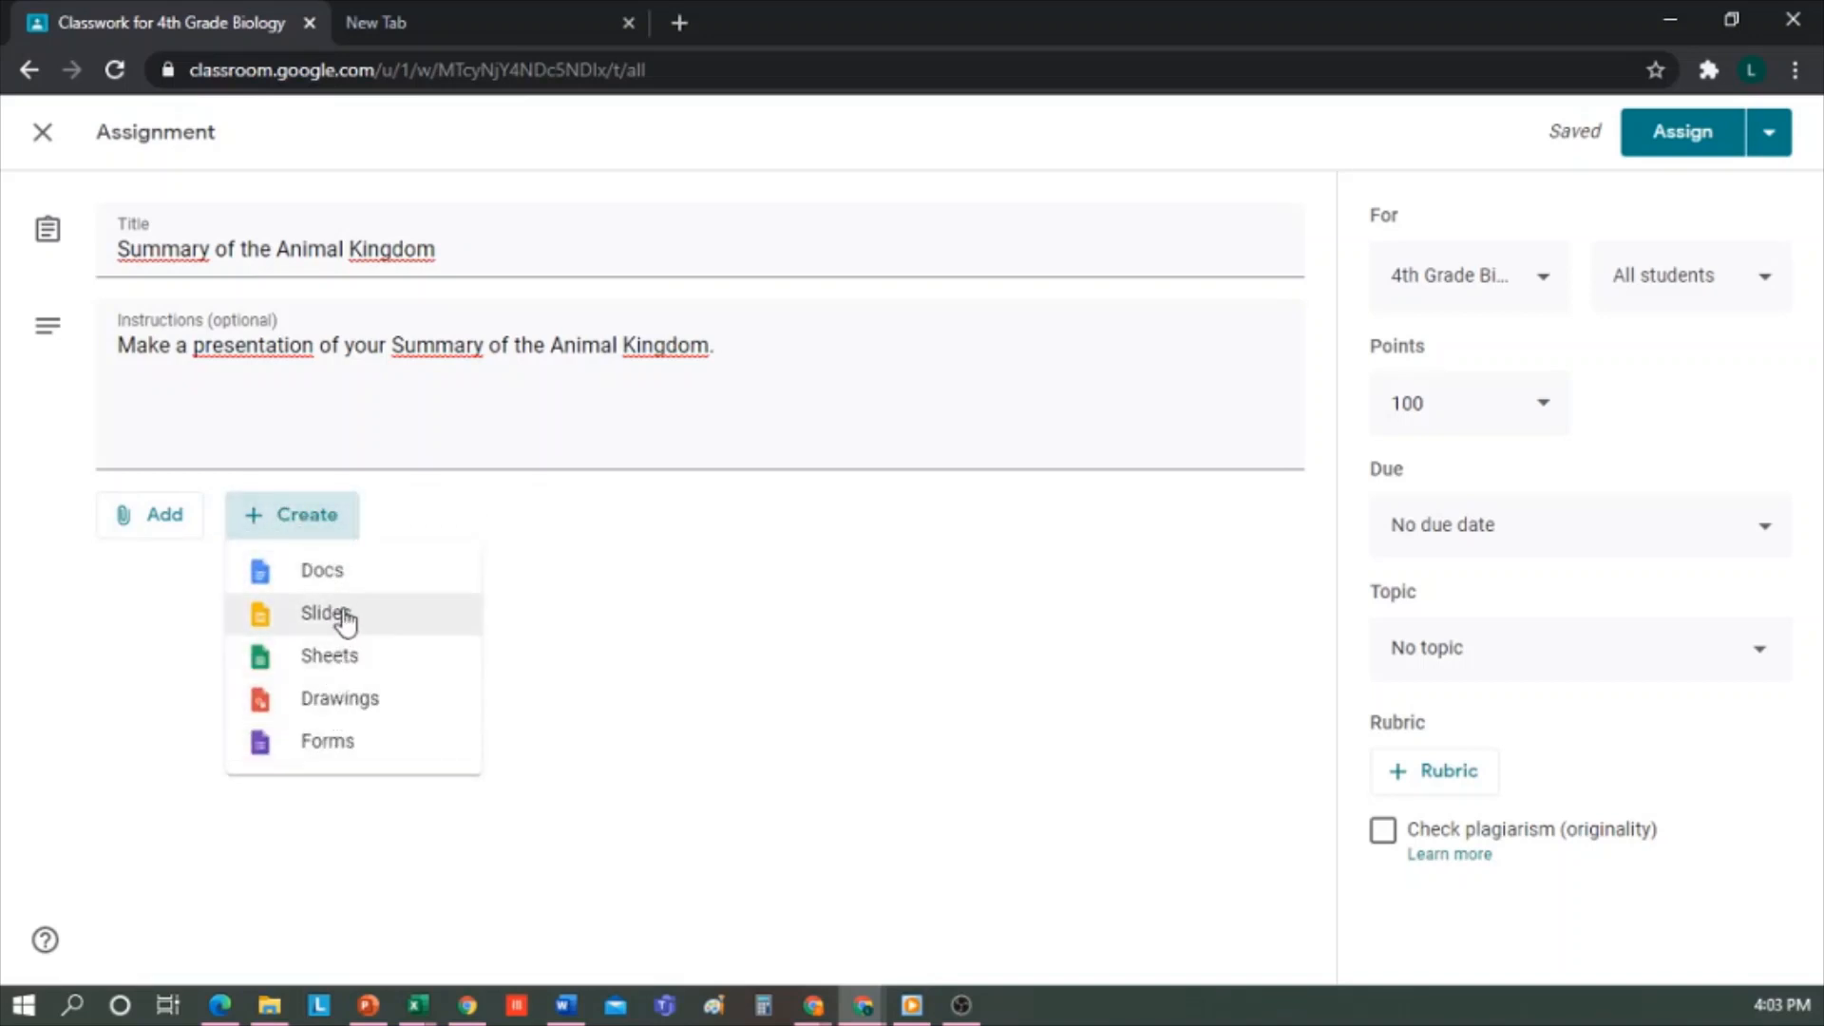
click(333, 574)
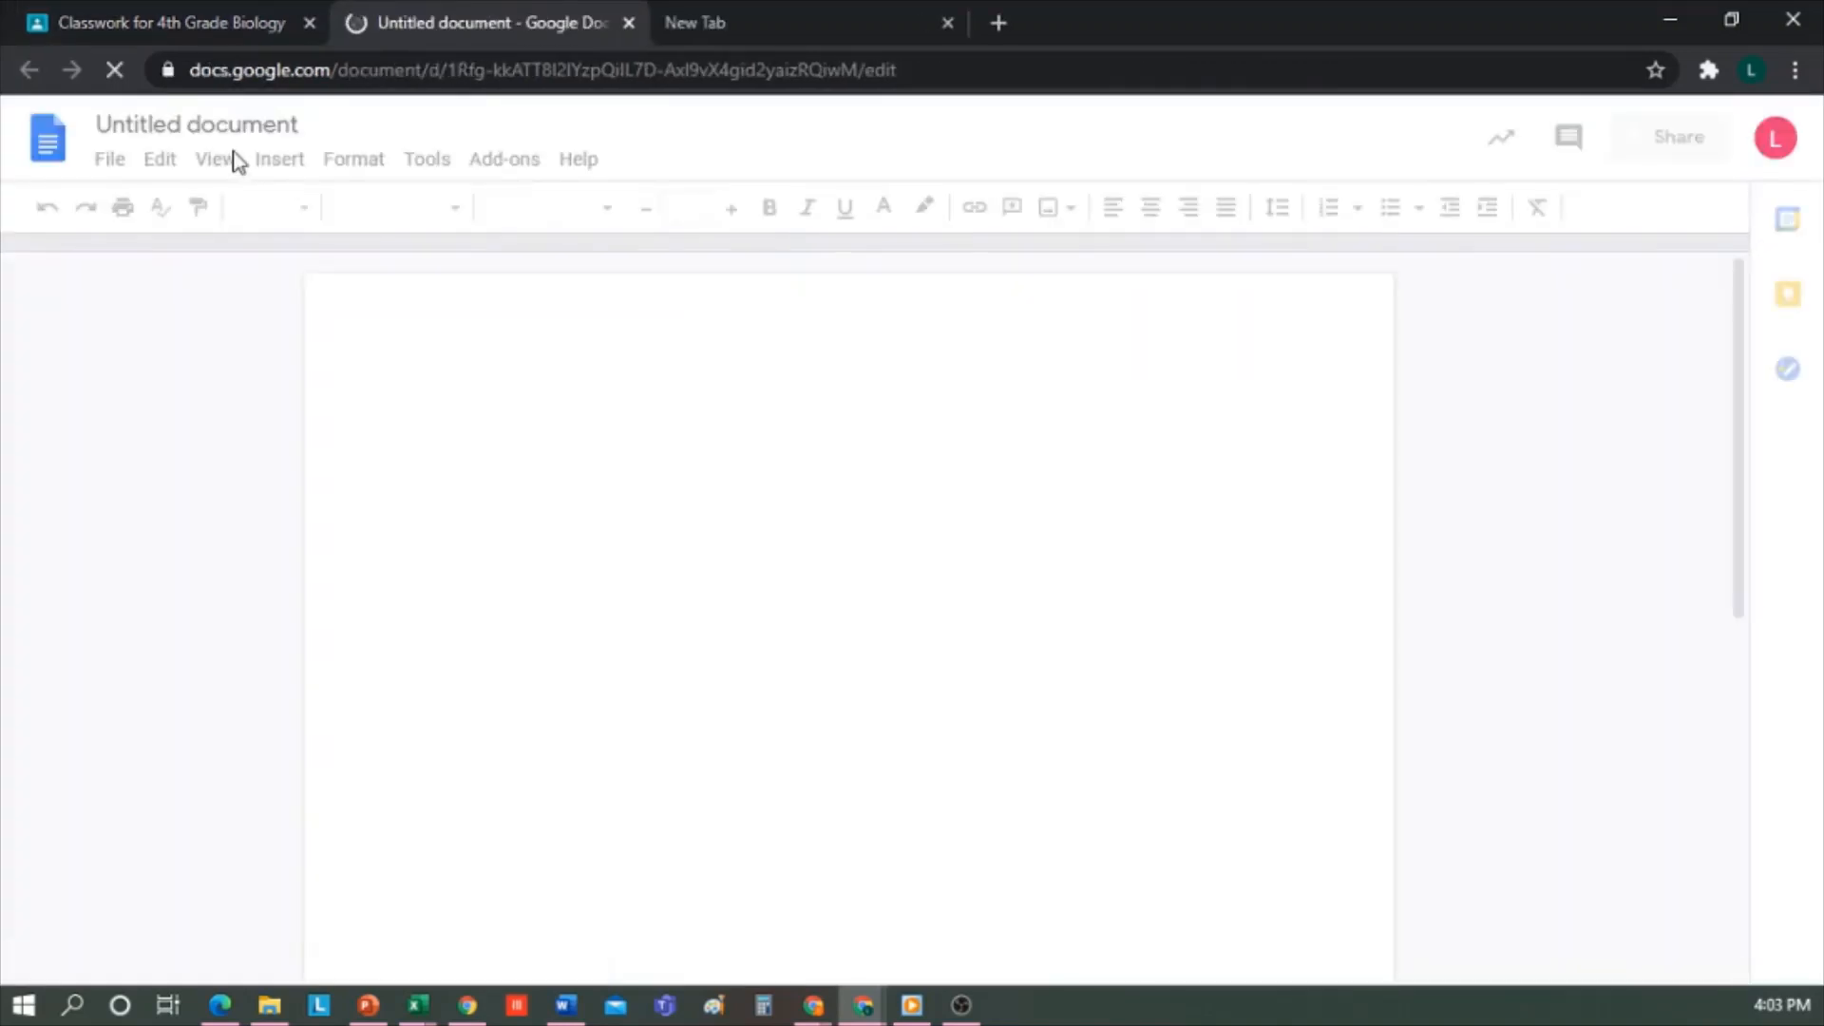
- Write a numbered list in the document with the items "Highlights" and "Links of interest"
click(1328, 205)
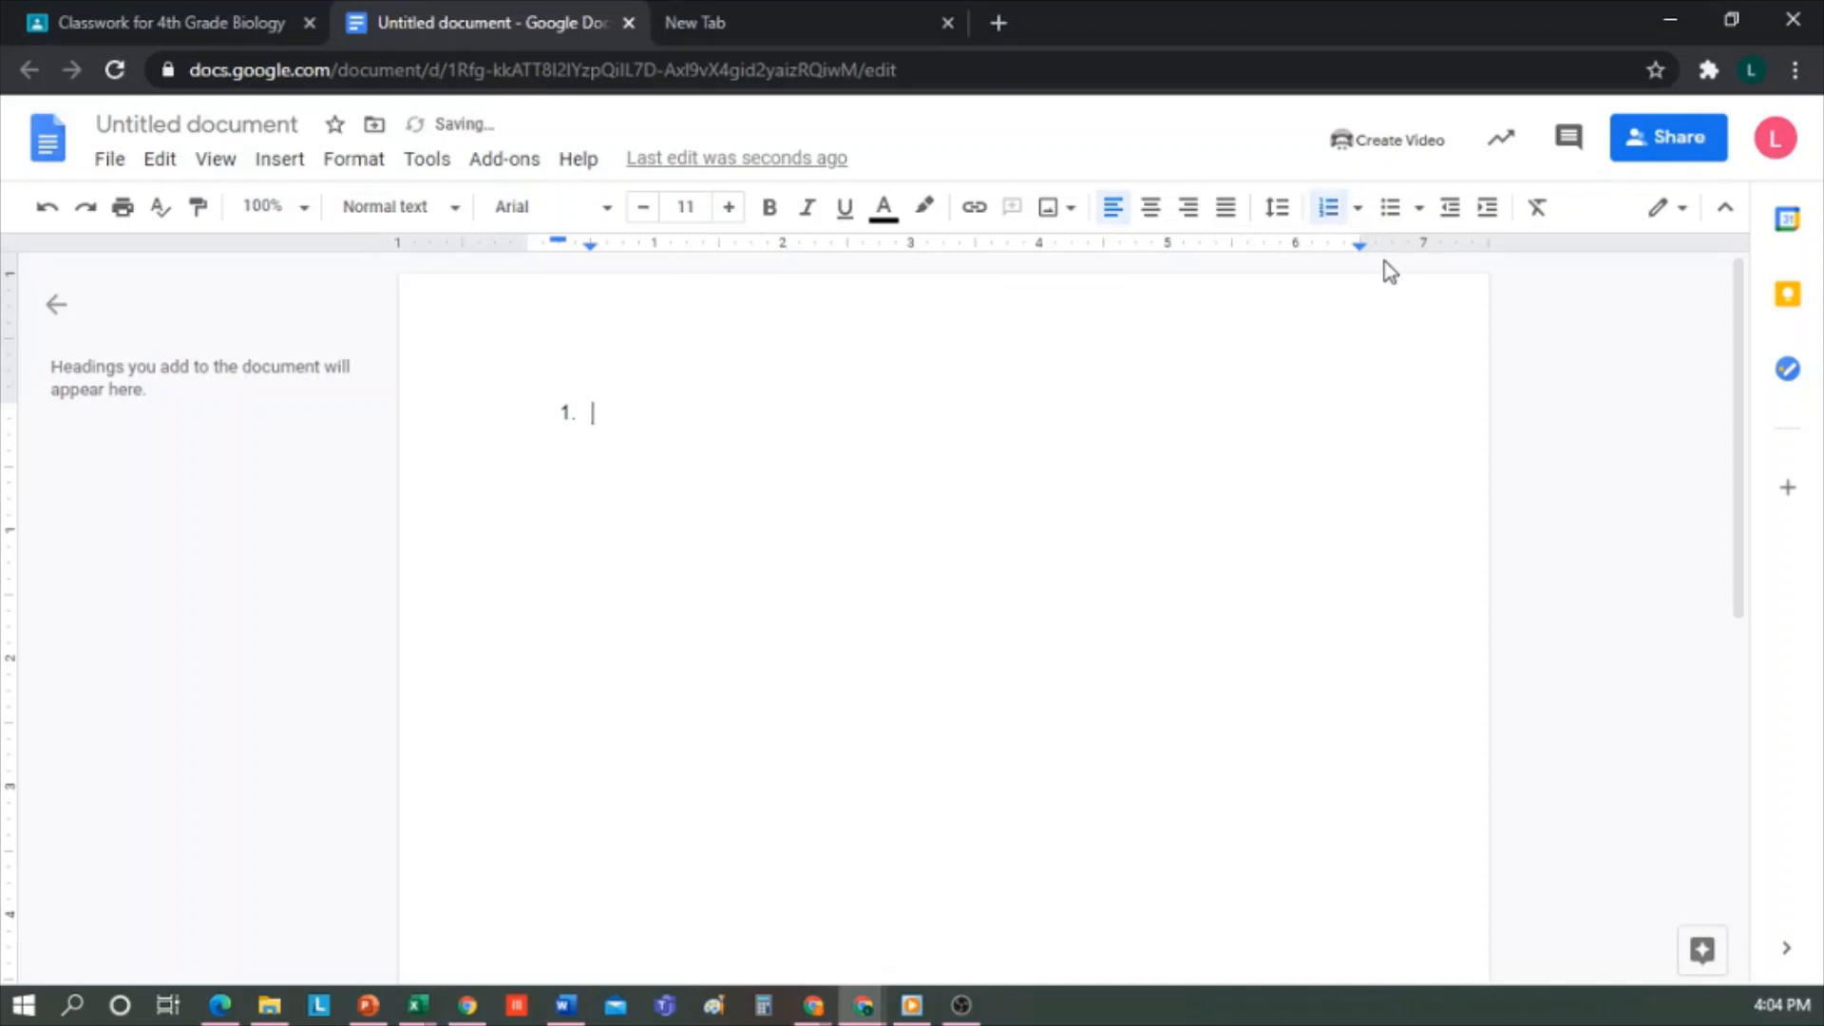
text(Highlights)
key(Return)
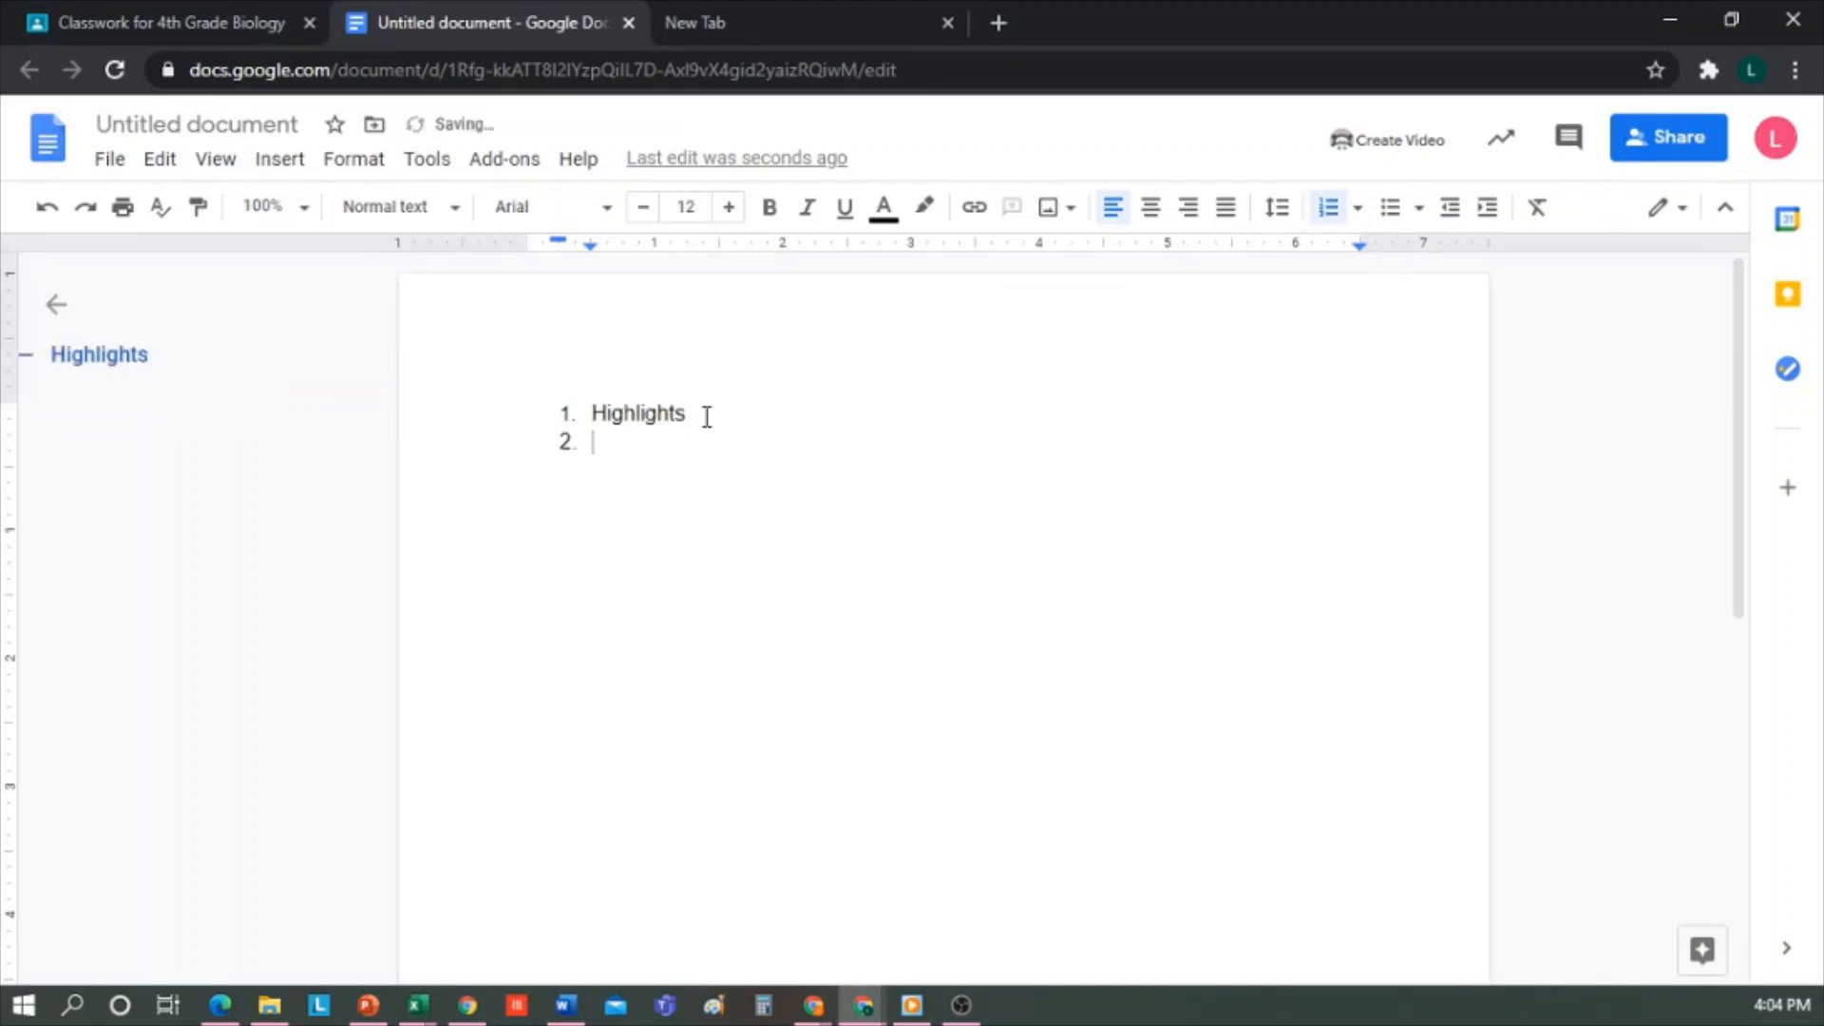
text(Links of interest)
- Insert blank unnumbered lines between the "Highlights" and "Links of interest" items for students' answers
click(707, 416)
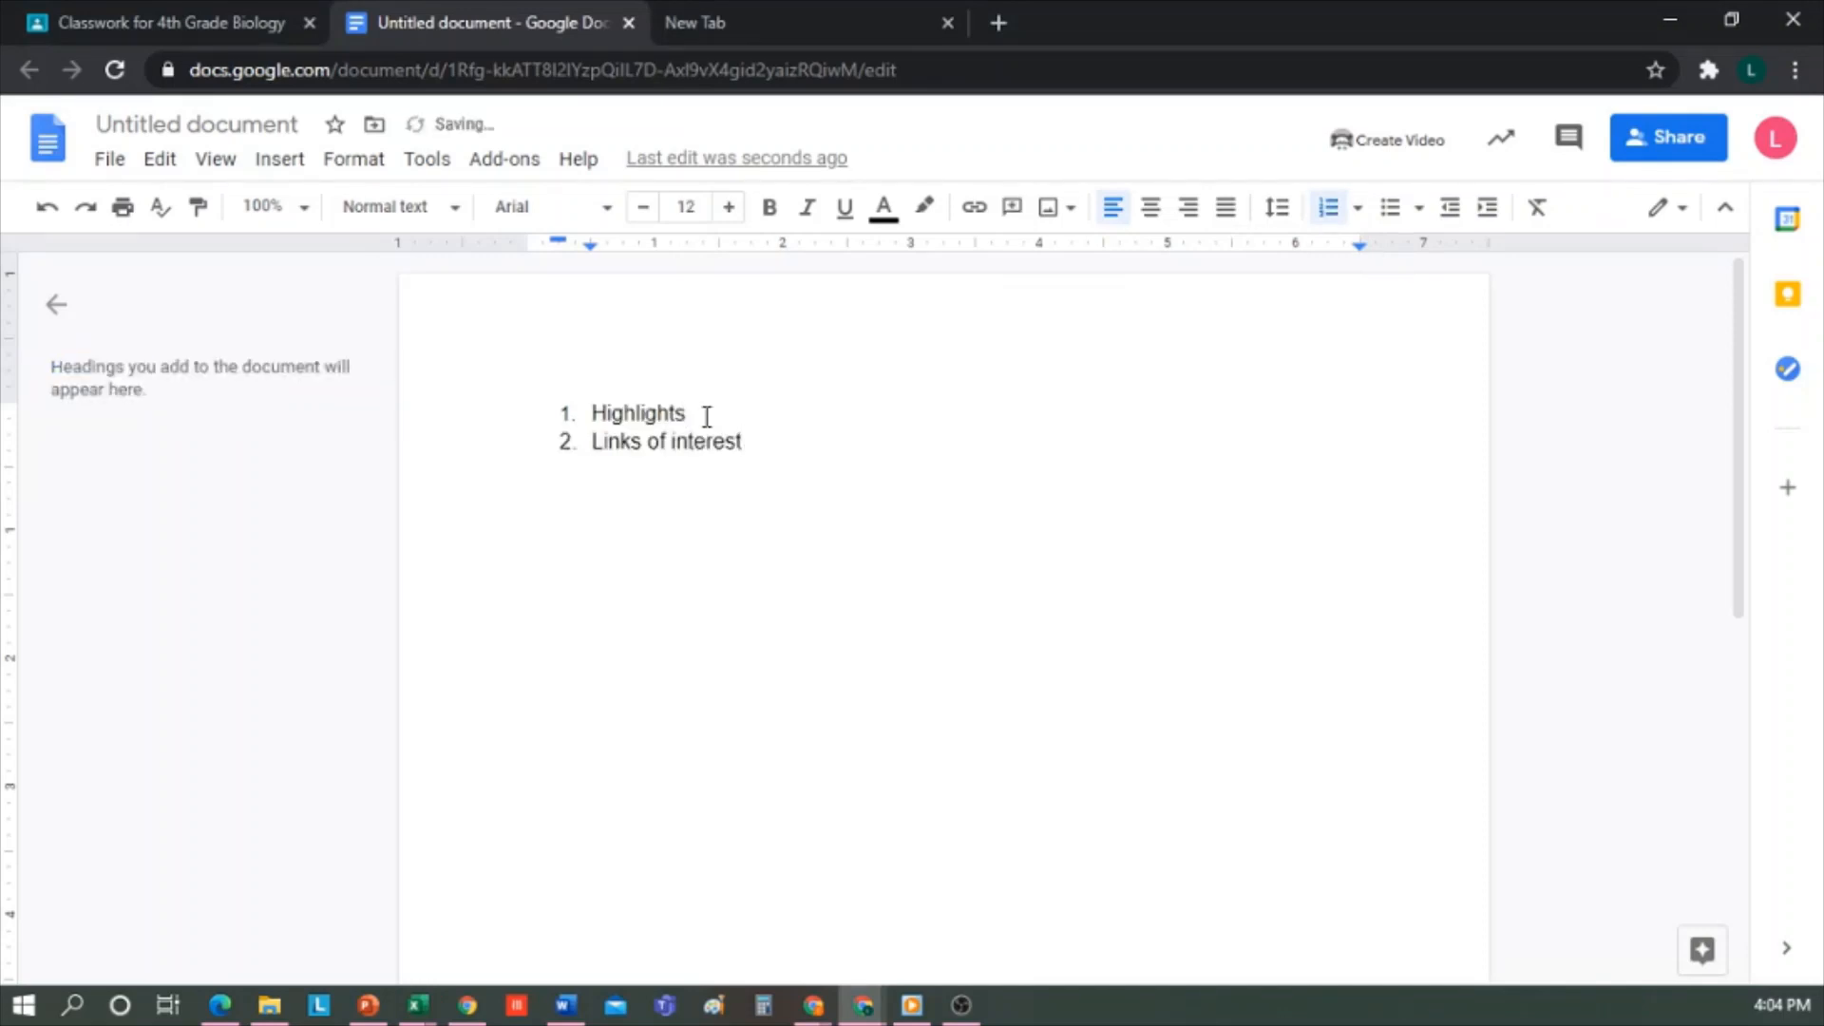
key(Return)
key(Return)
key(Return)
key(Return)
key(Return)
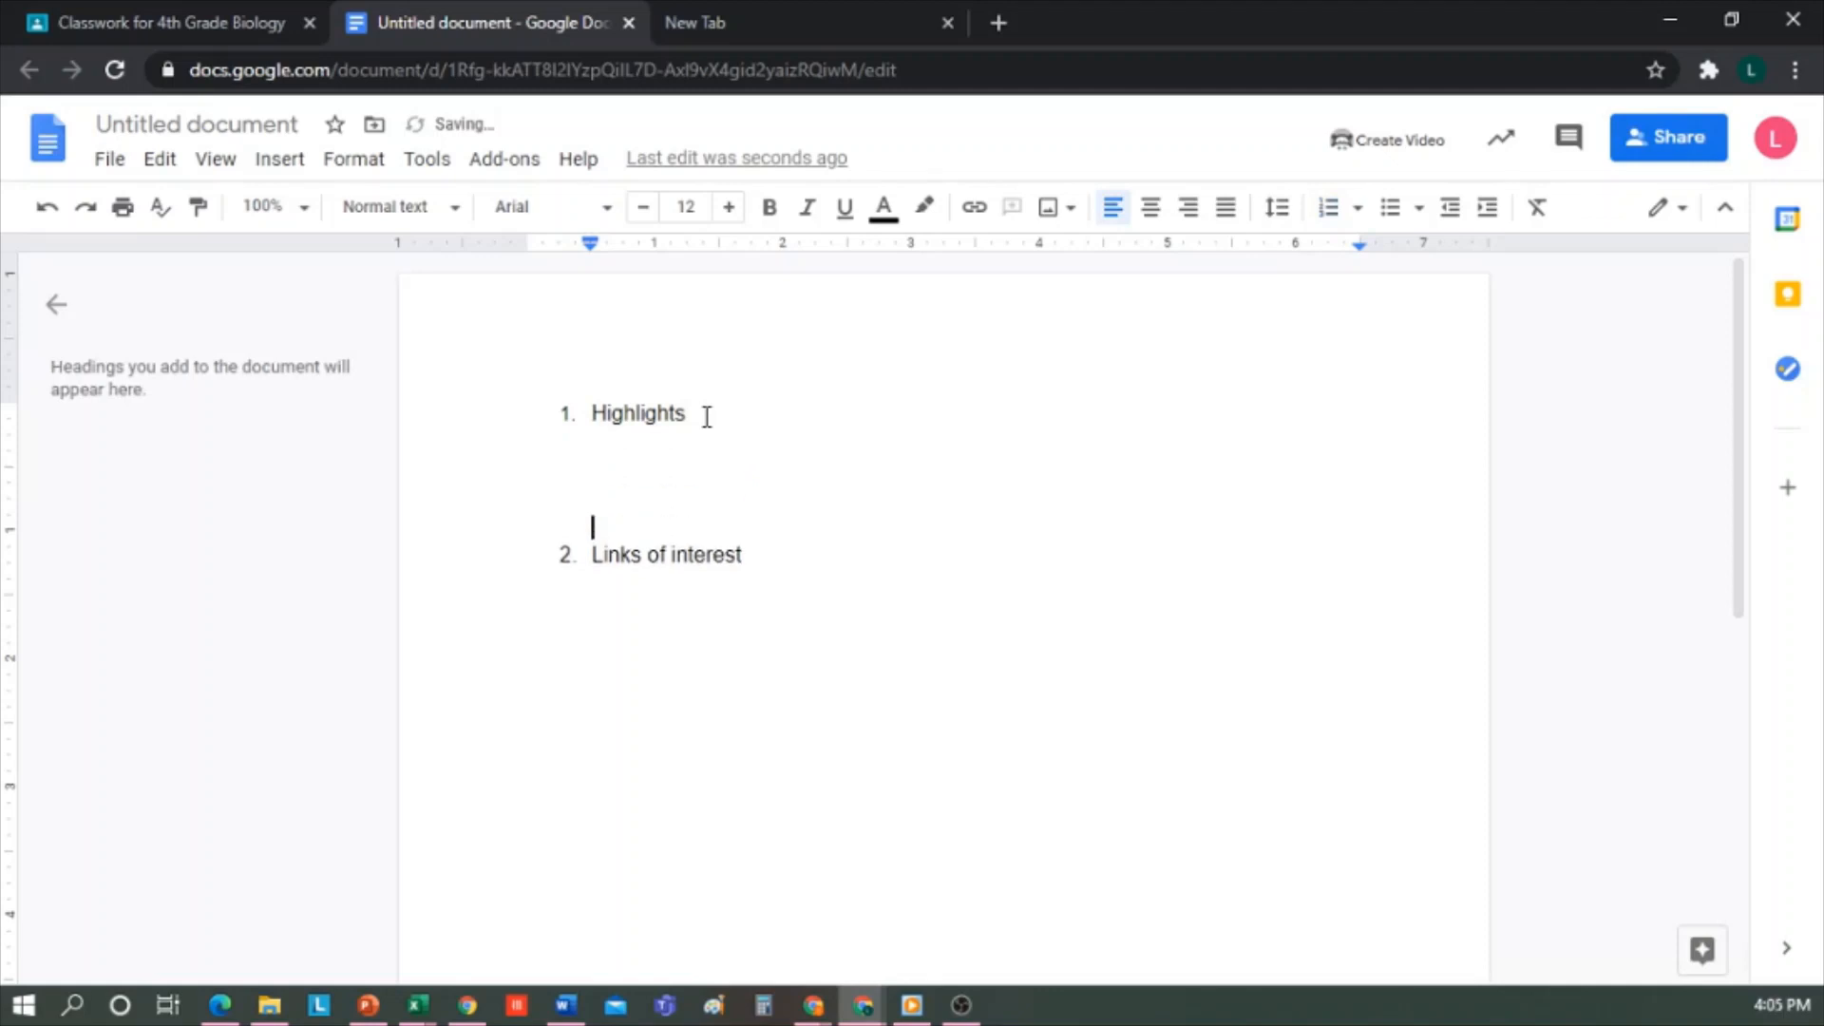
- Rename the document "Homework" and close it to return to the assignment
click(264, 123)
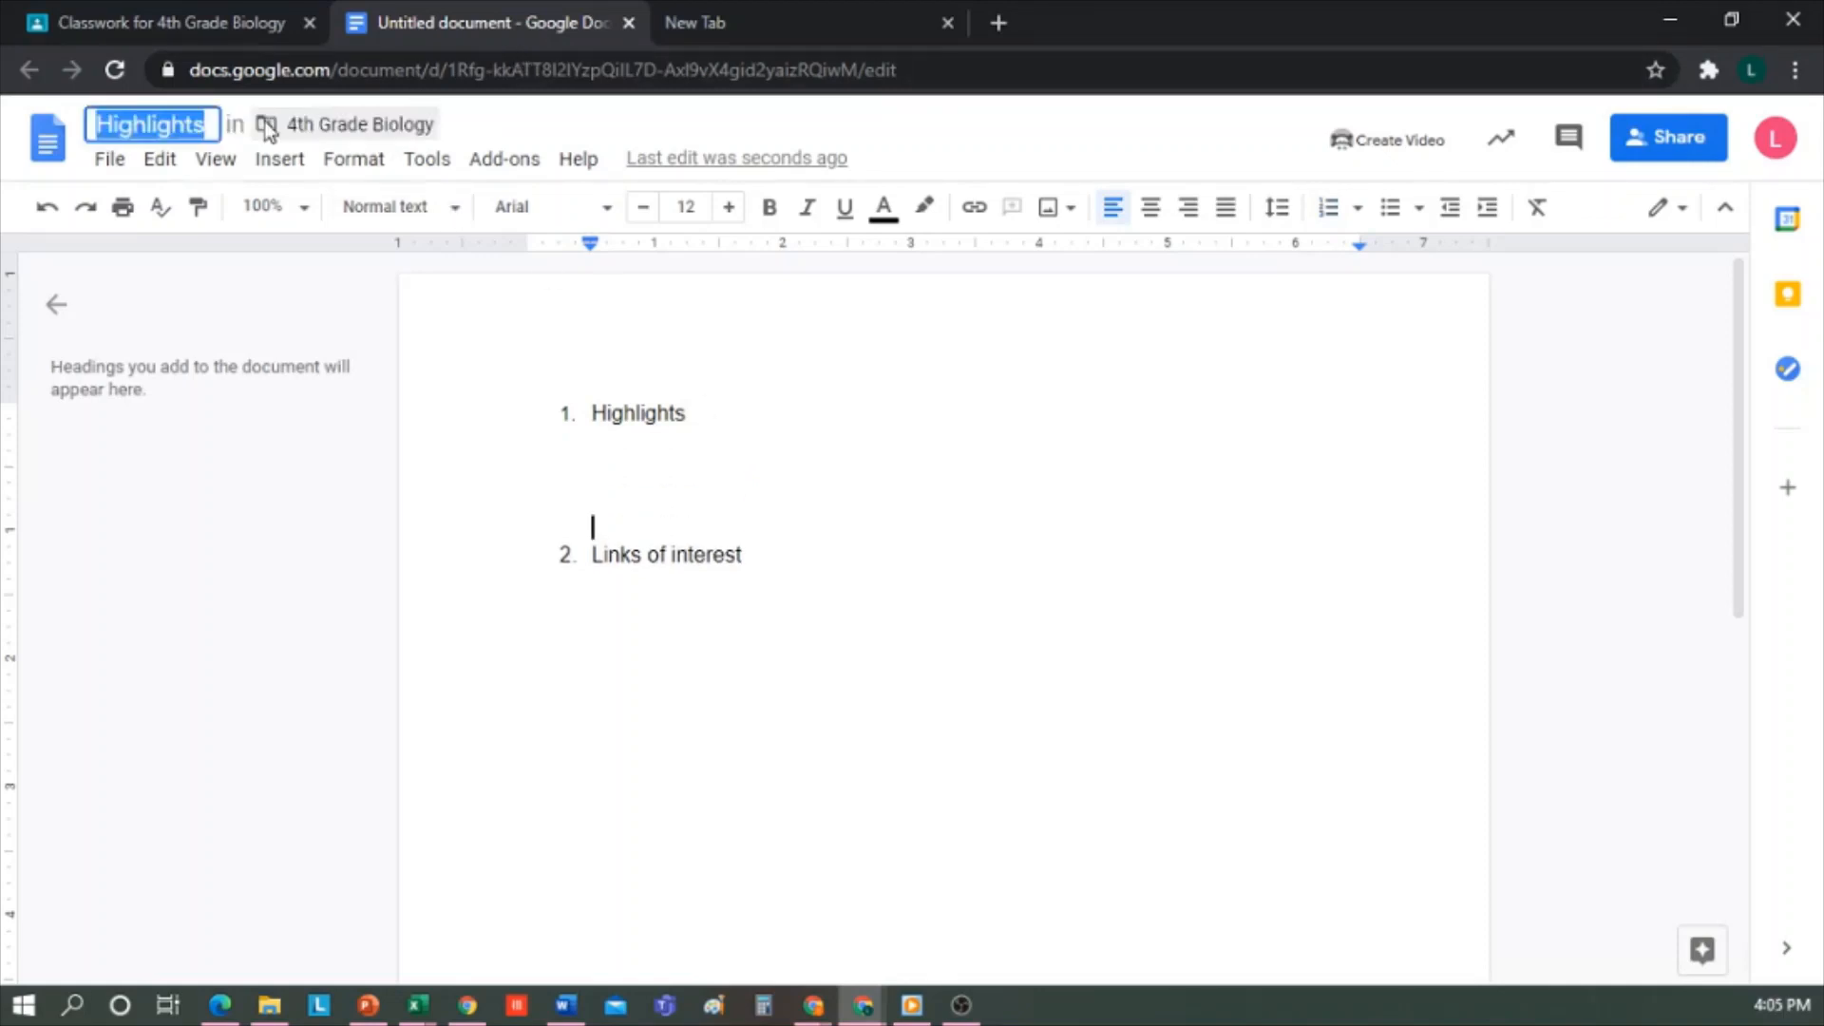
text(Homework)
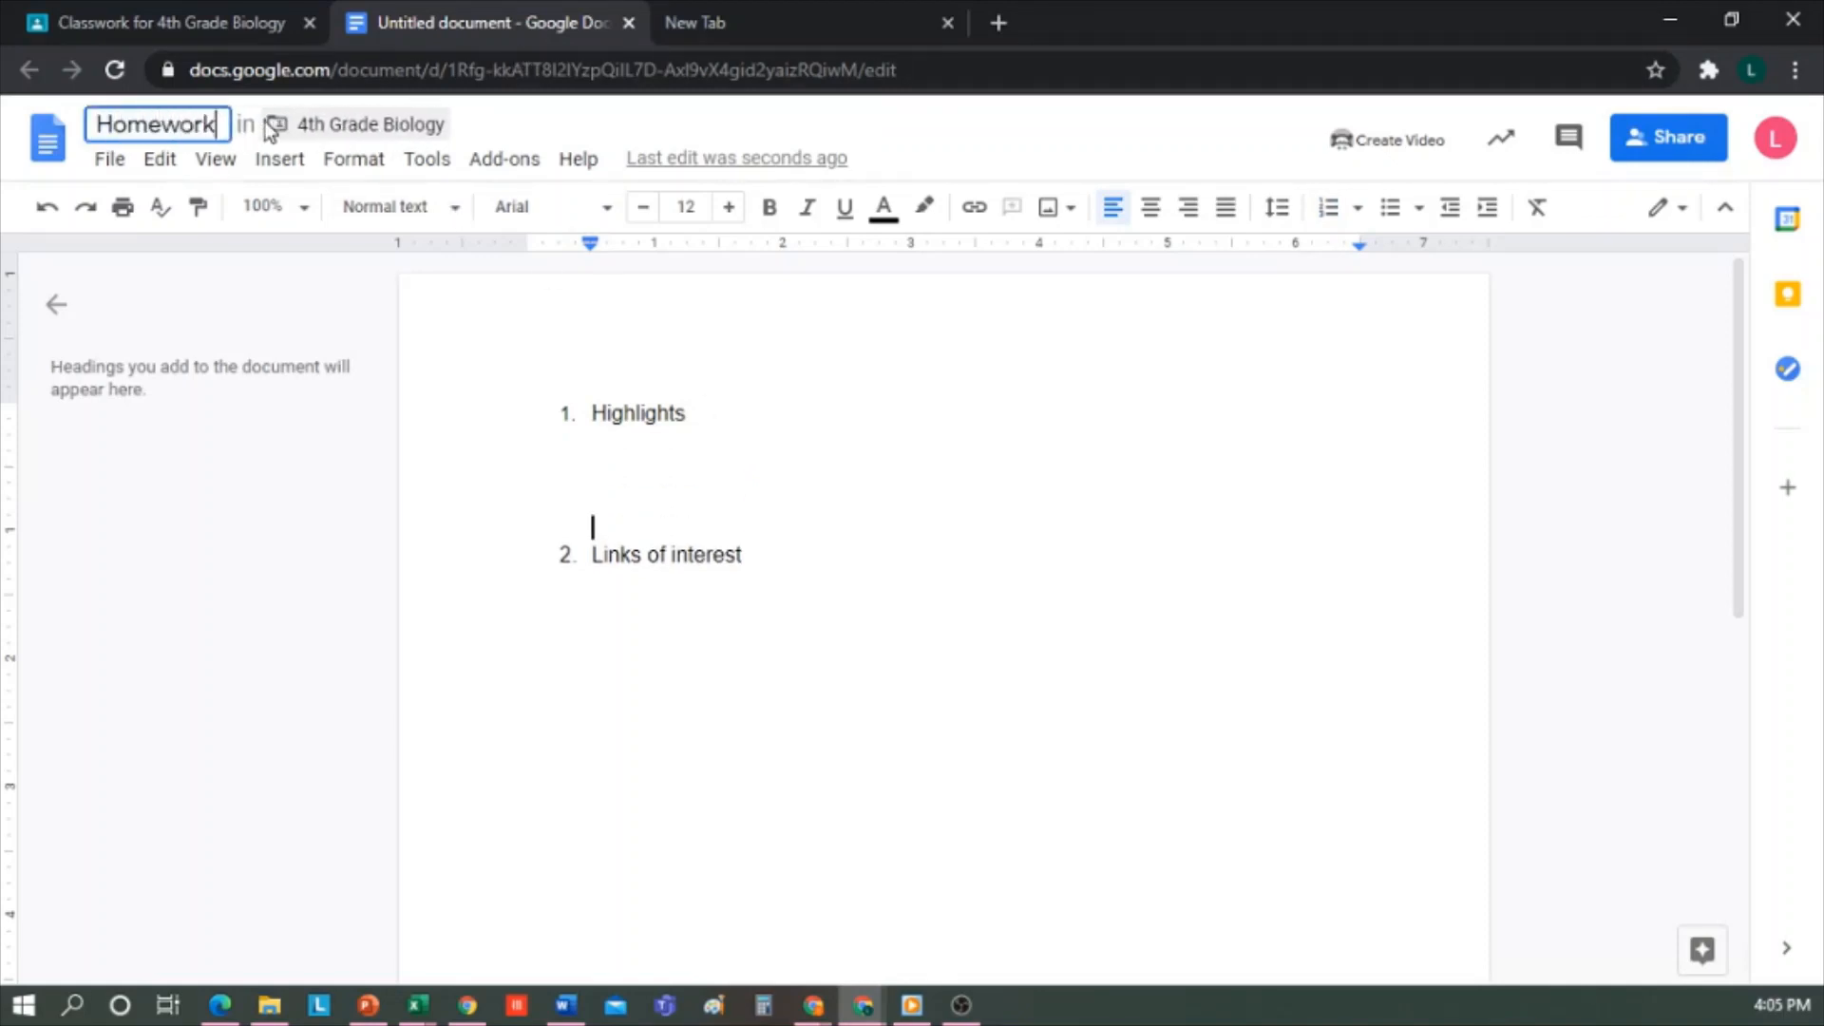
key(Return)
click(629, 22)
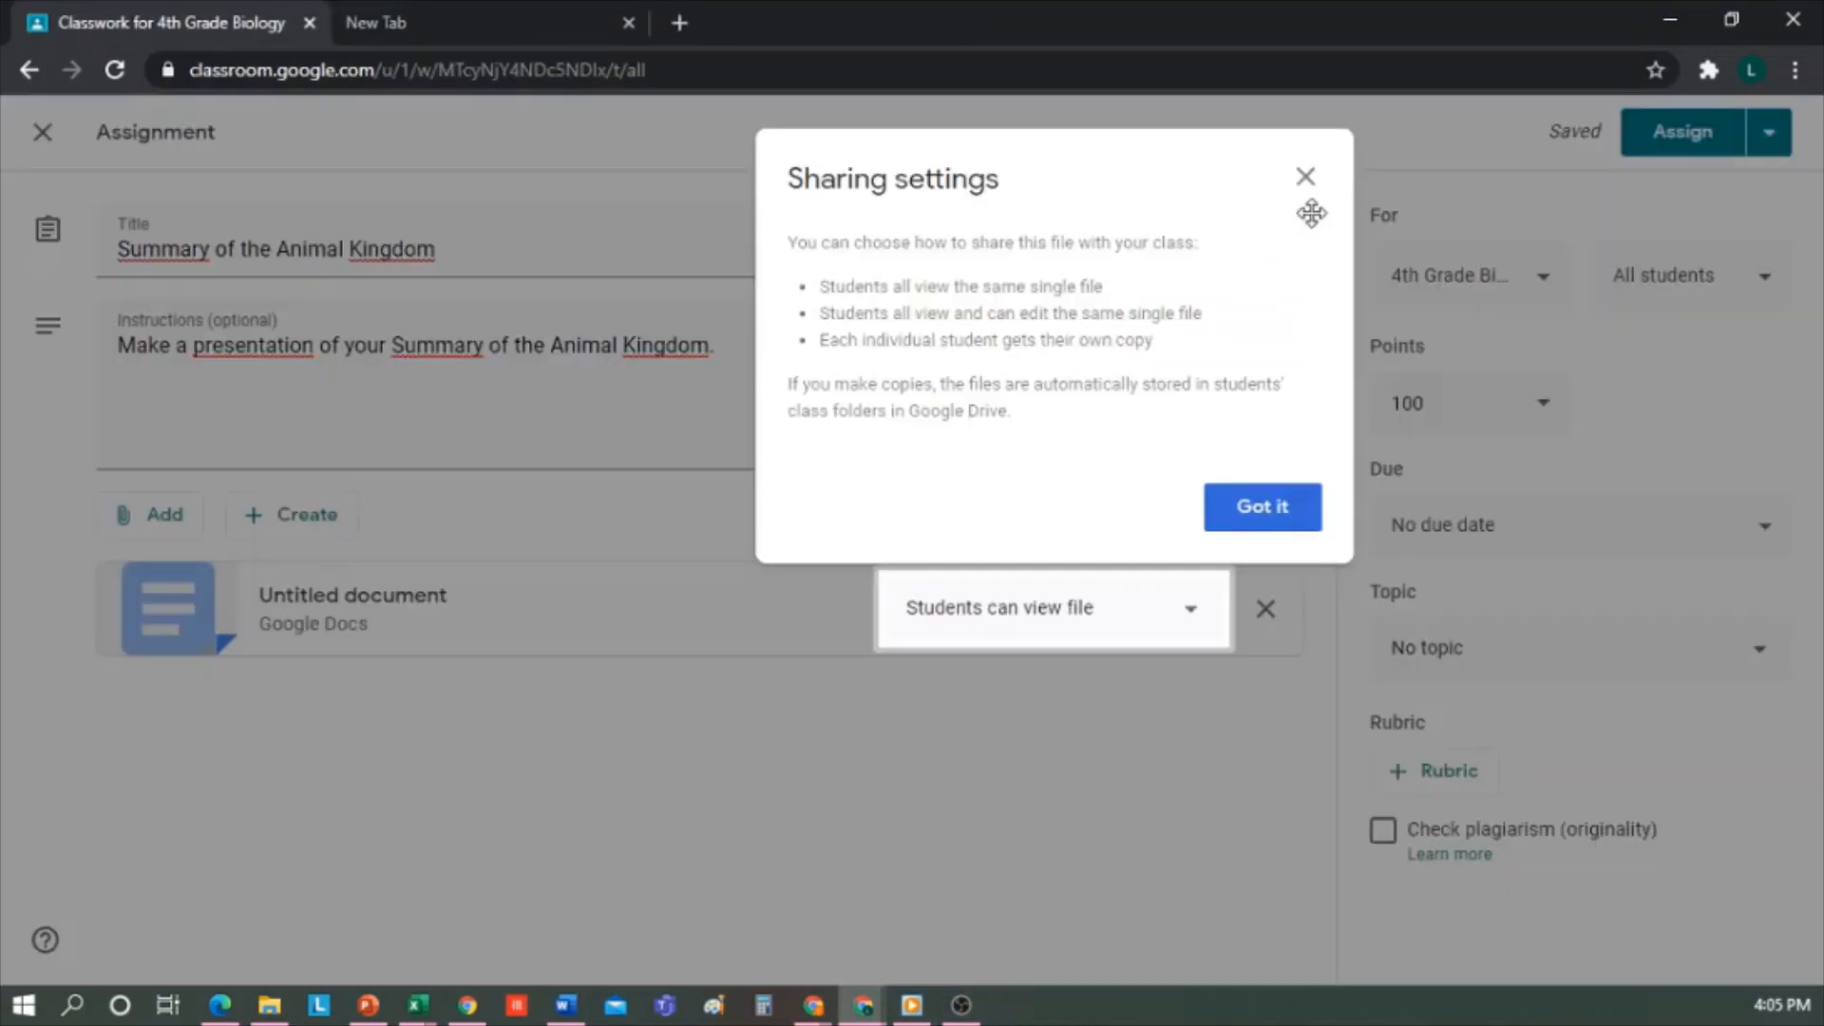
- Set the Homework attachment's sharing to "Make a copy for each student"
click(1304, 179)
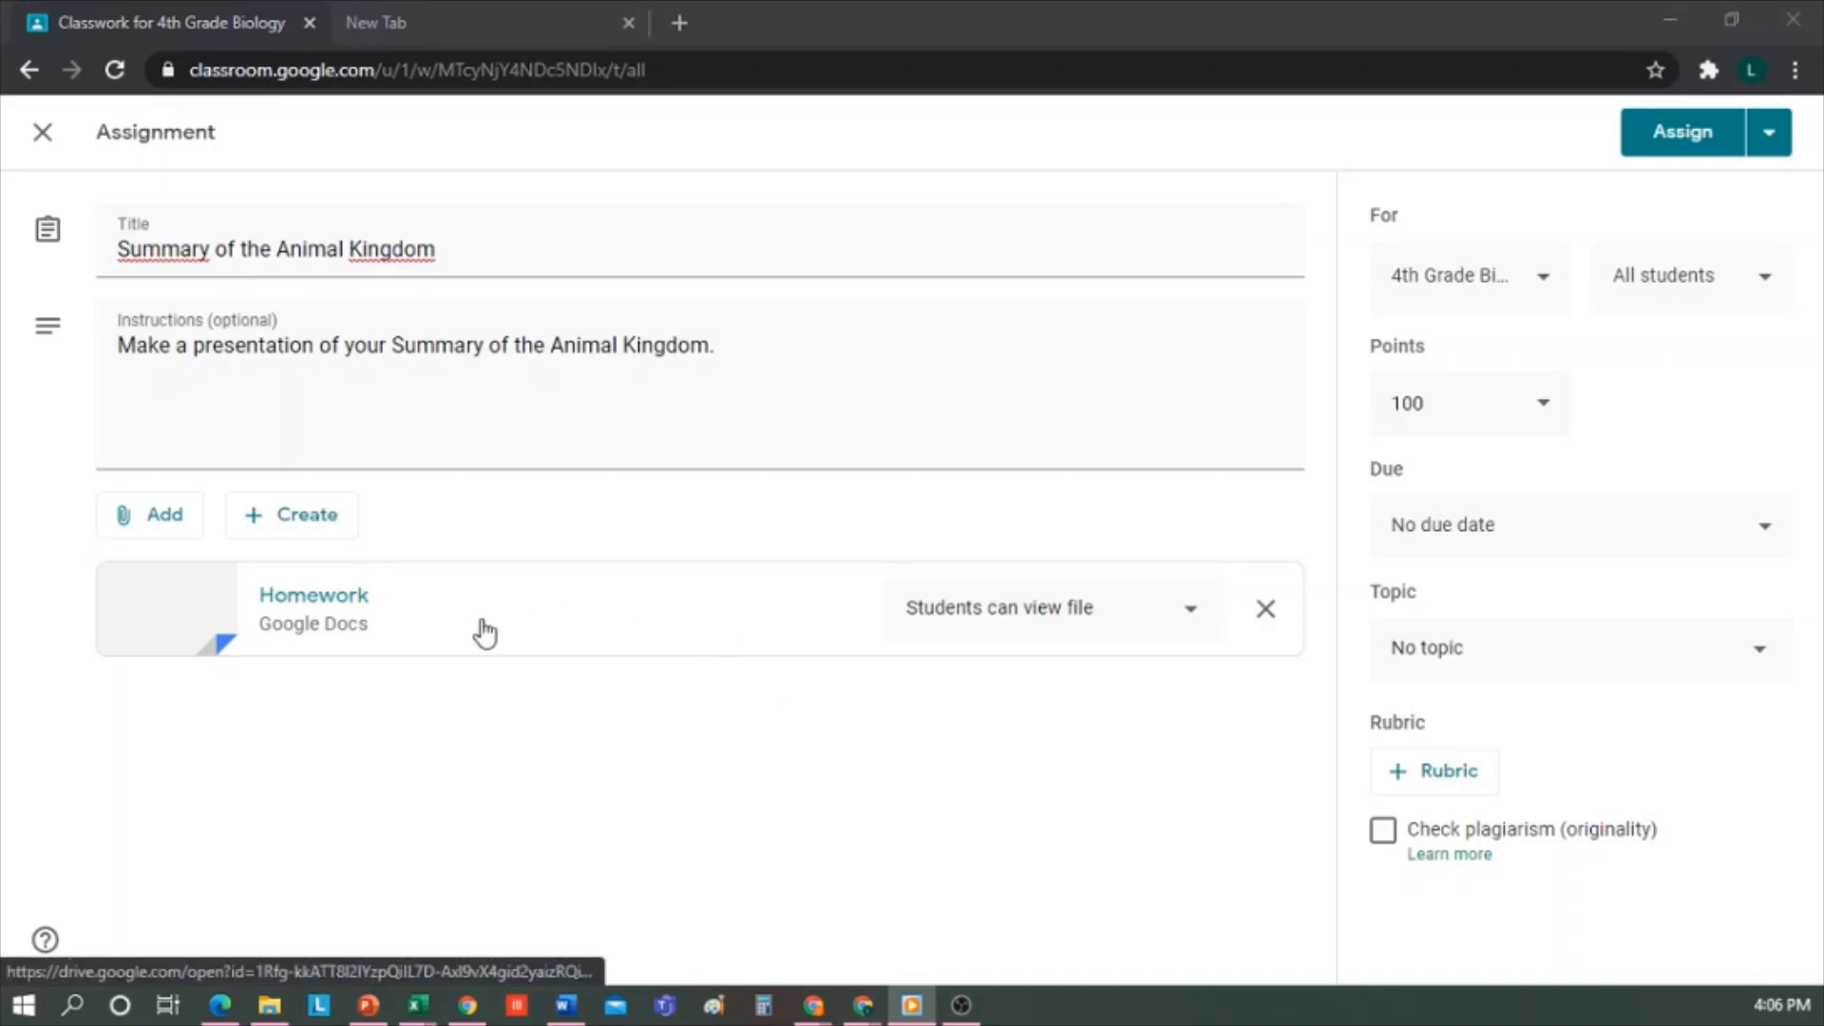
click(1192, 617)
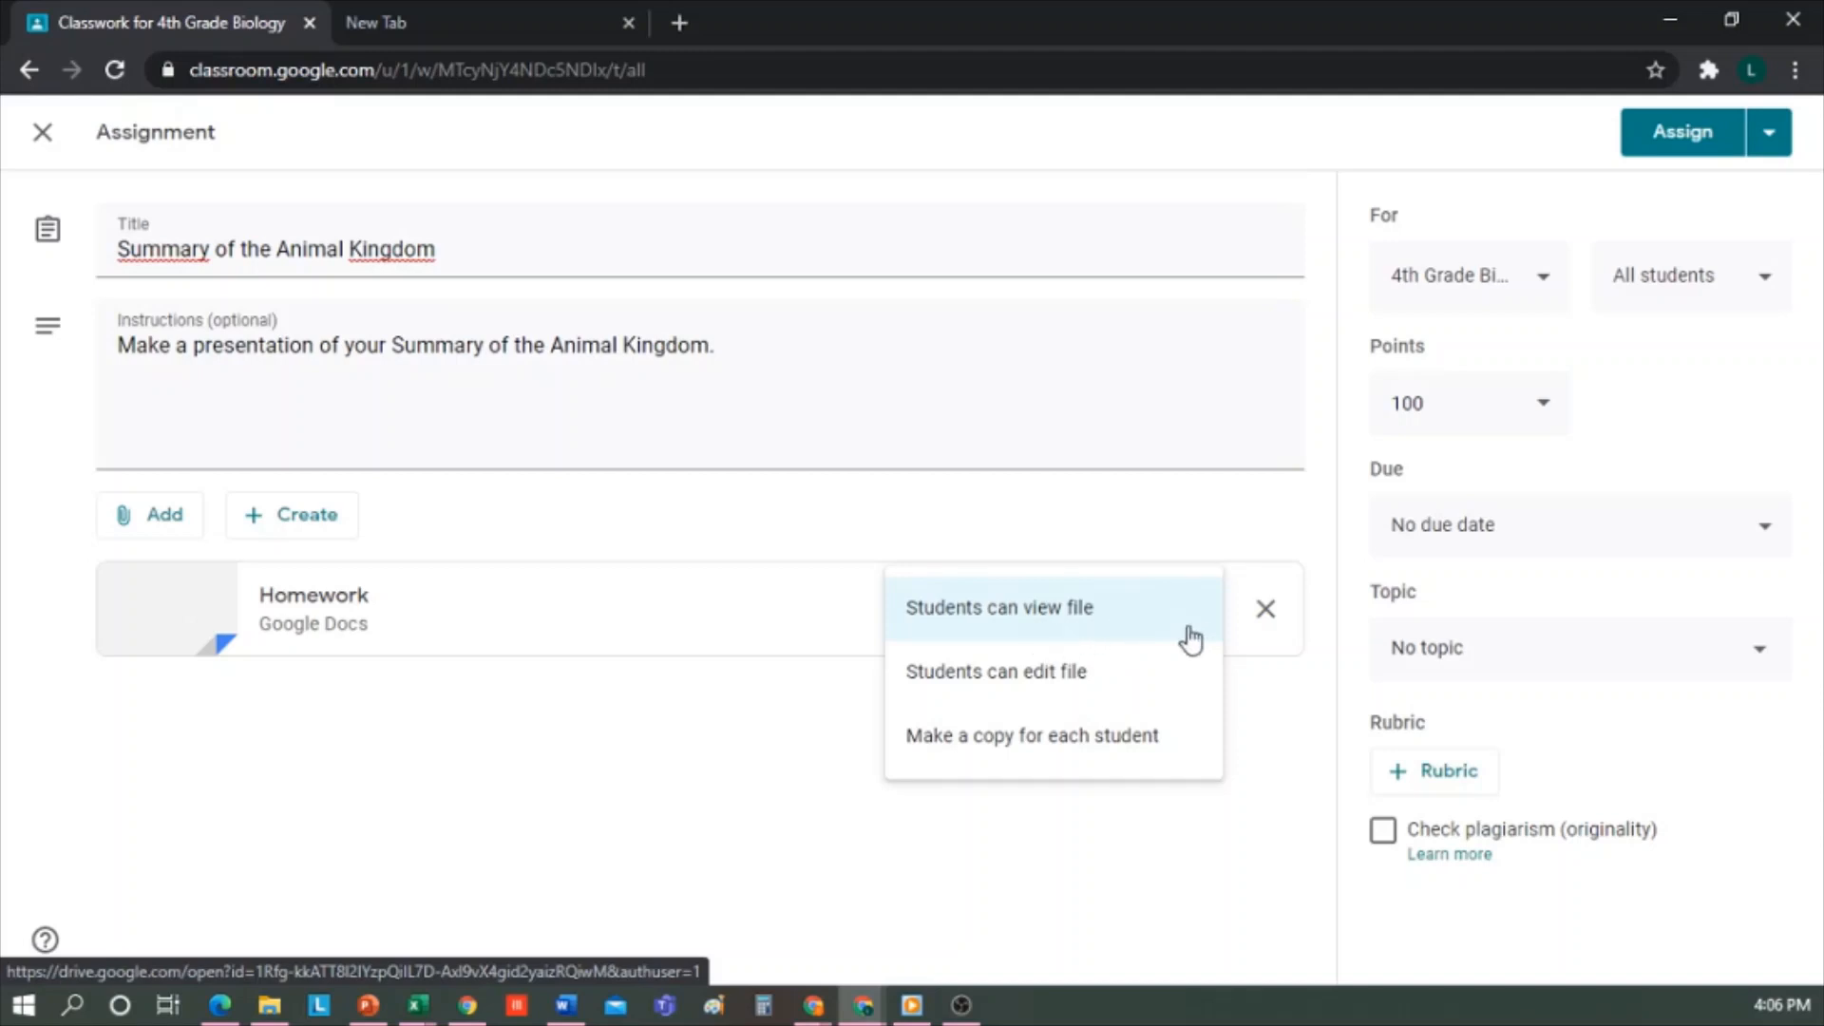
click(1106, 758)
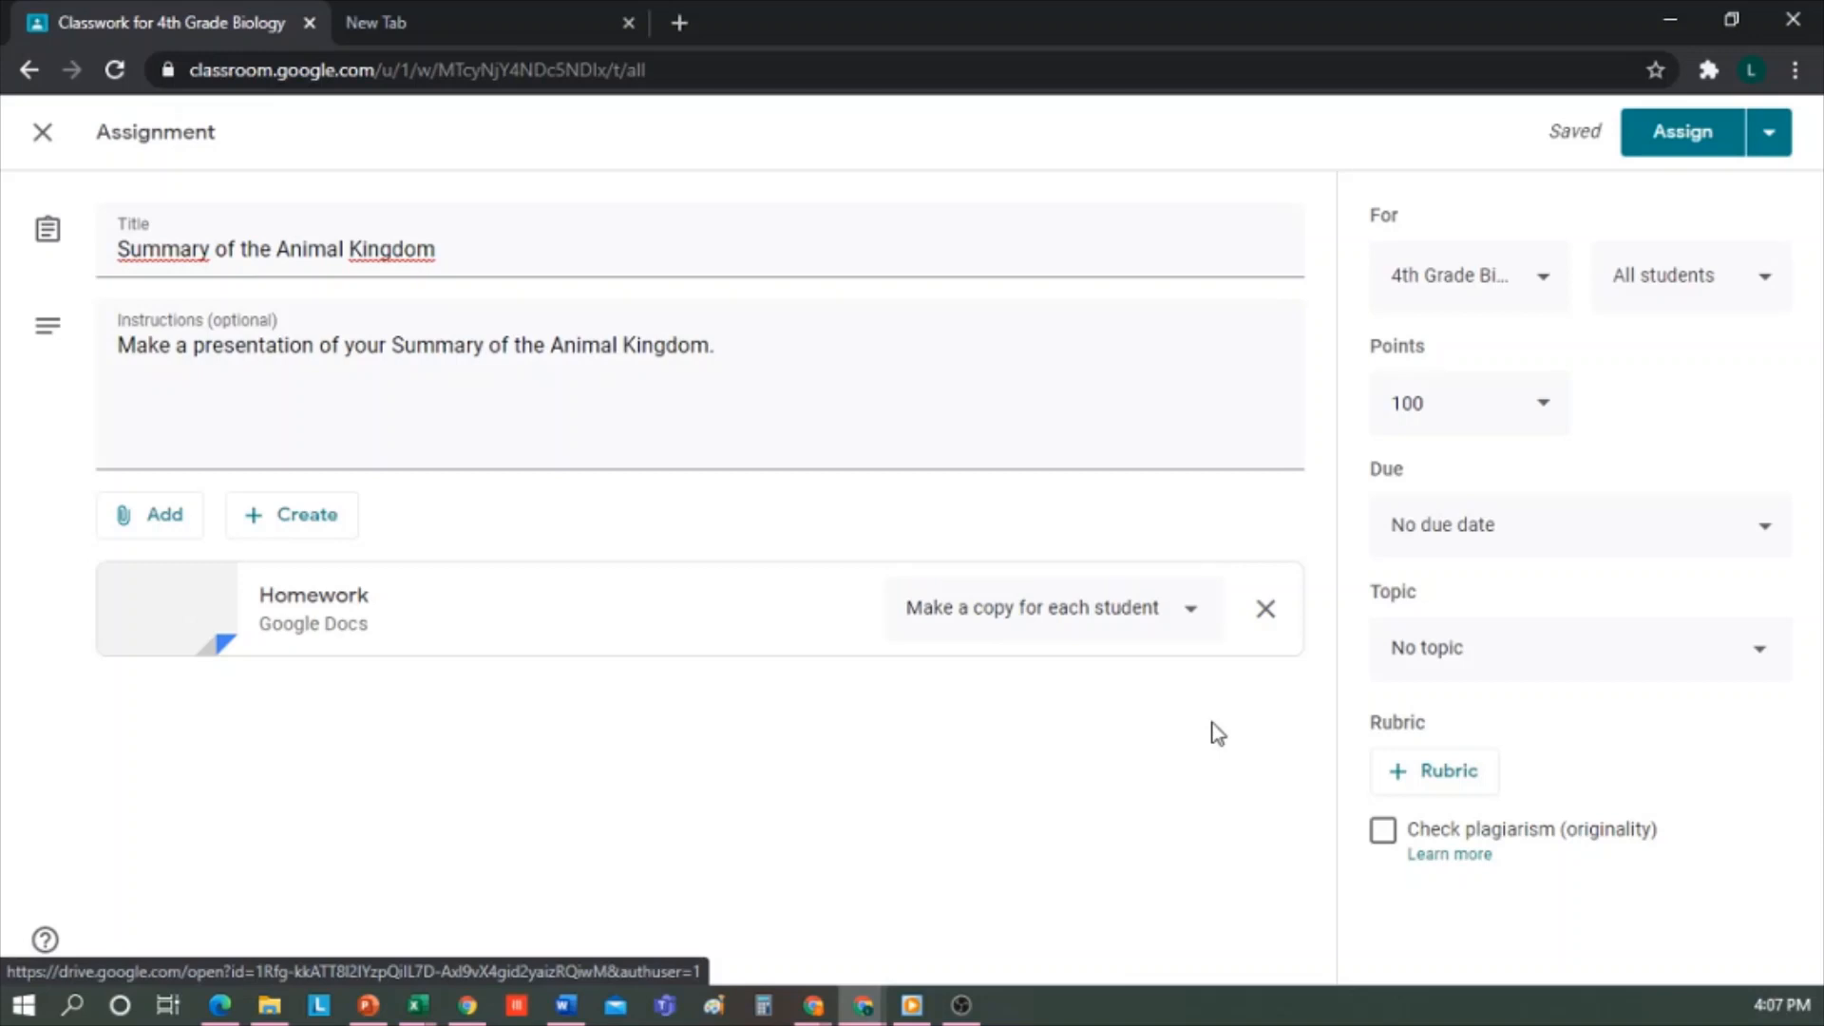
- Try adding the Math class to the assignment's recipients, leaving only 4th Grade Biology selected
click(1556, 302)
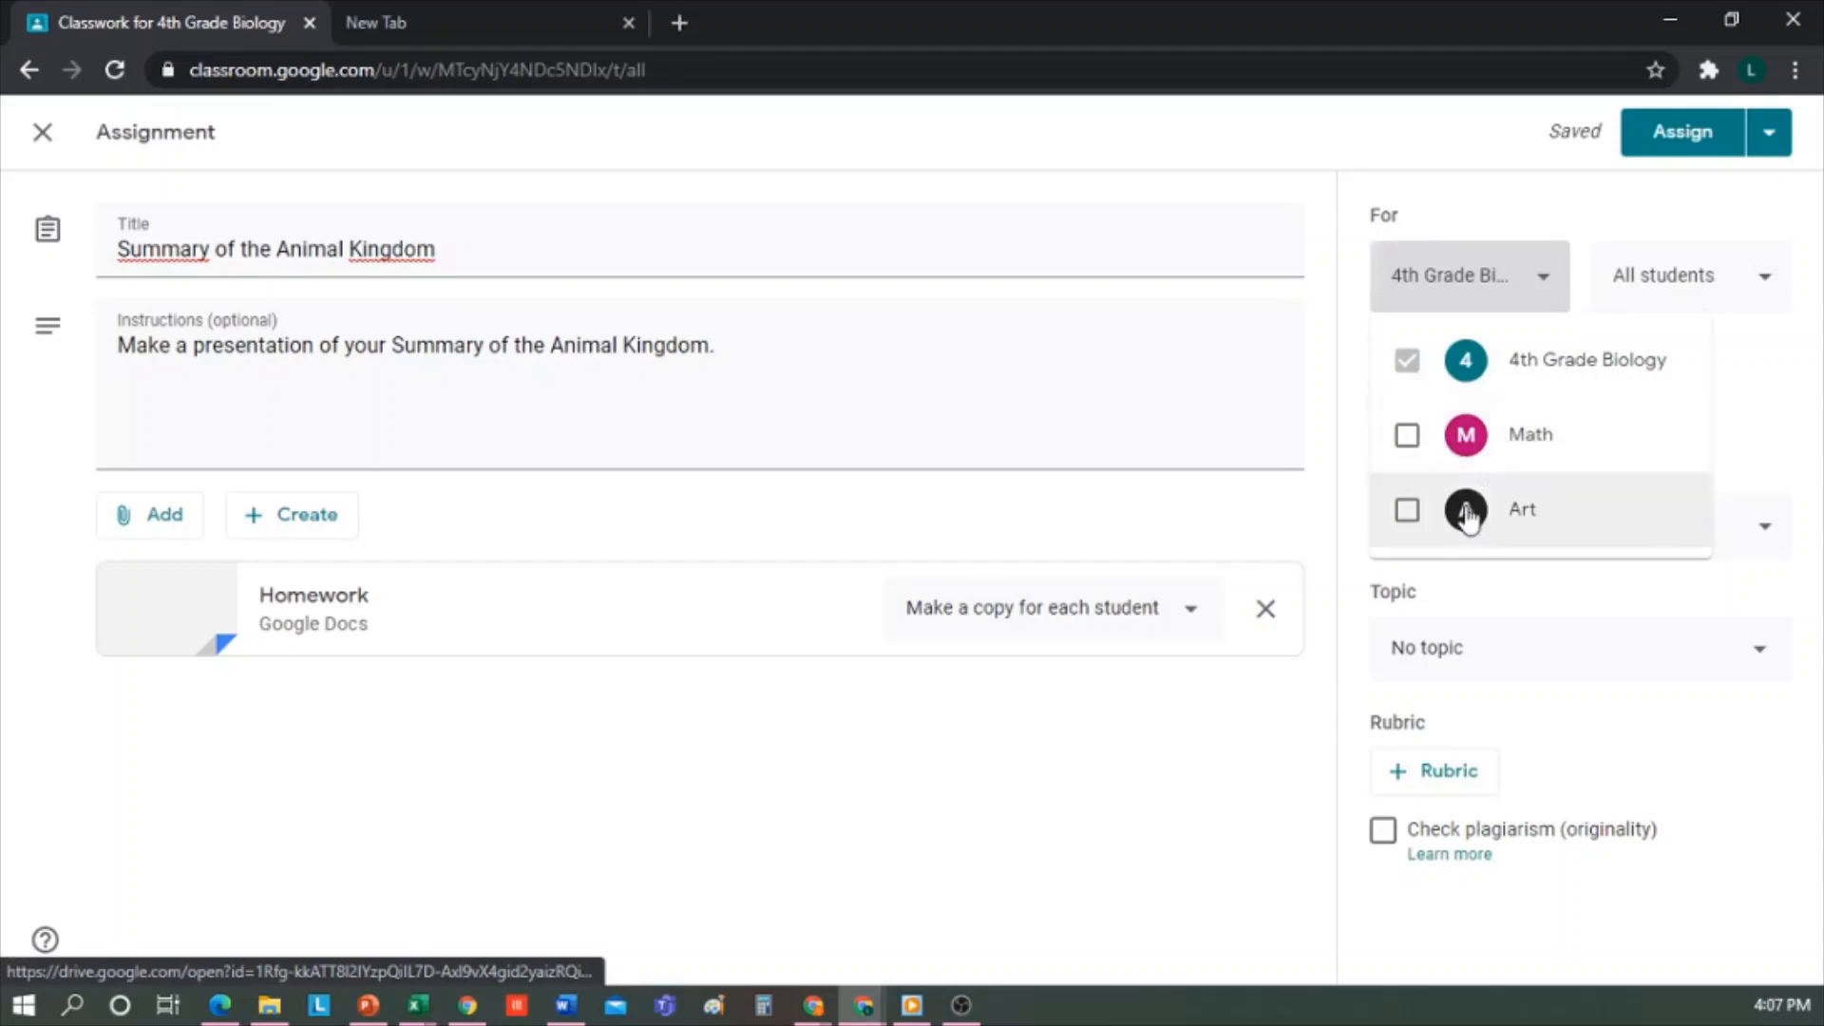
click(1407, 436)
click(1407, 436)
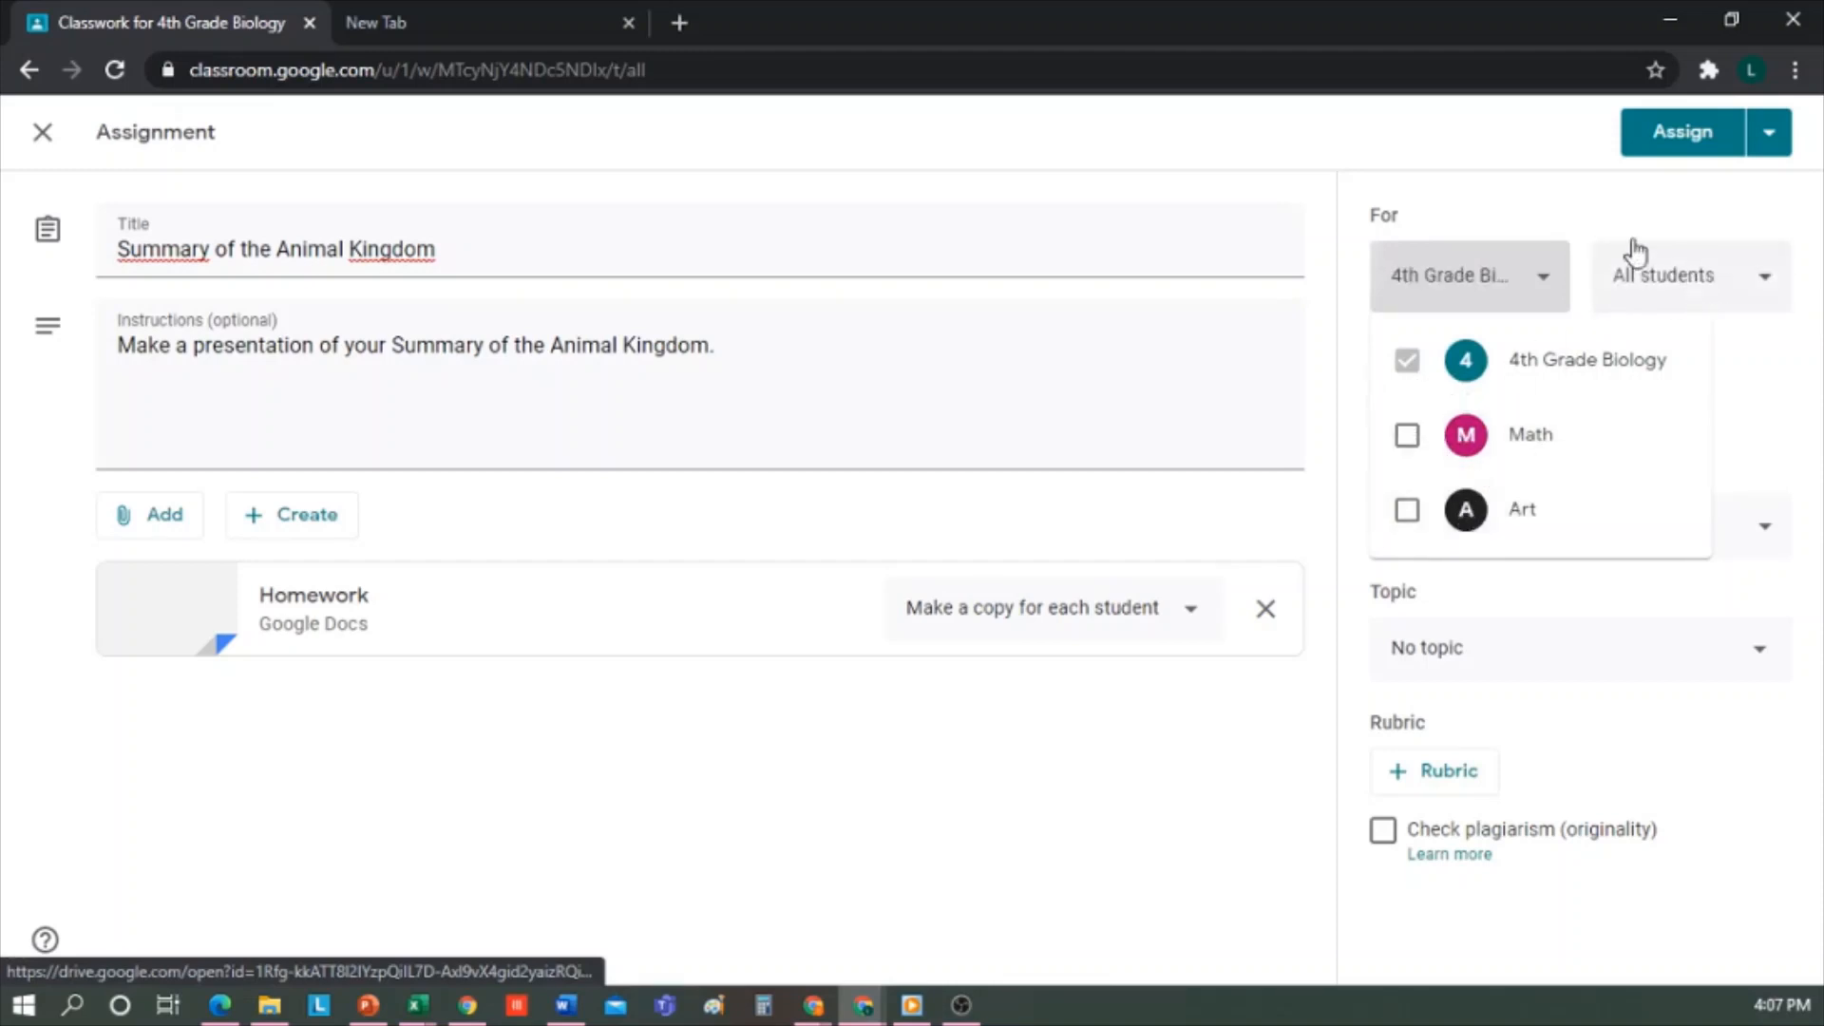
click(1600, 209)
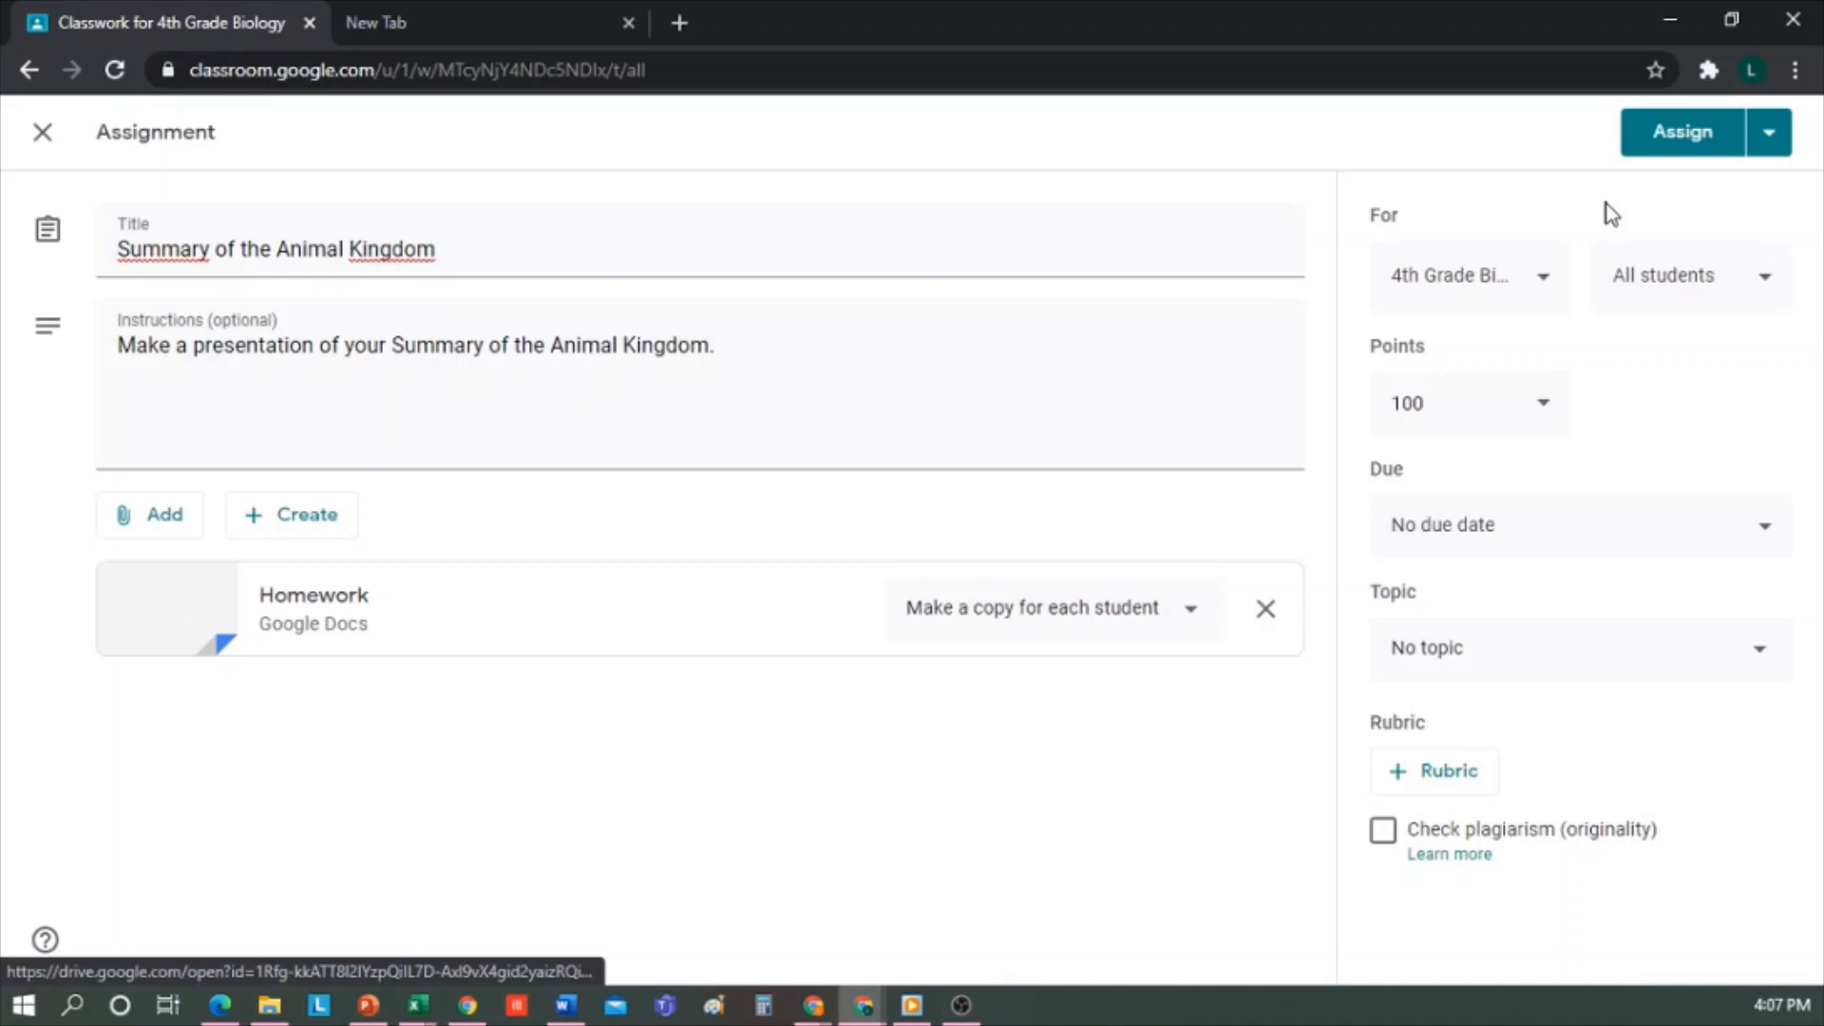
- Try excluding the individual student from the assignment, leaving all students selected
click(1739, 295)
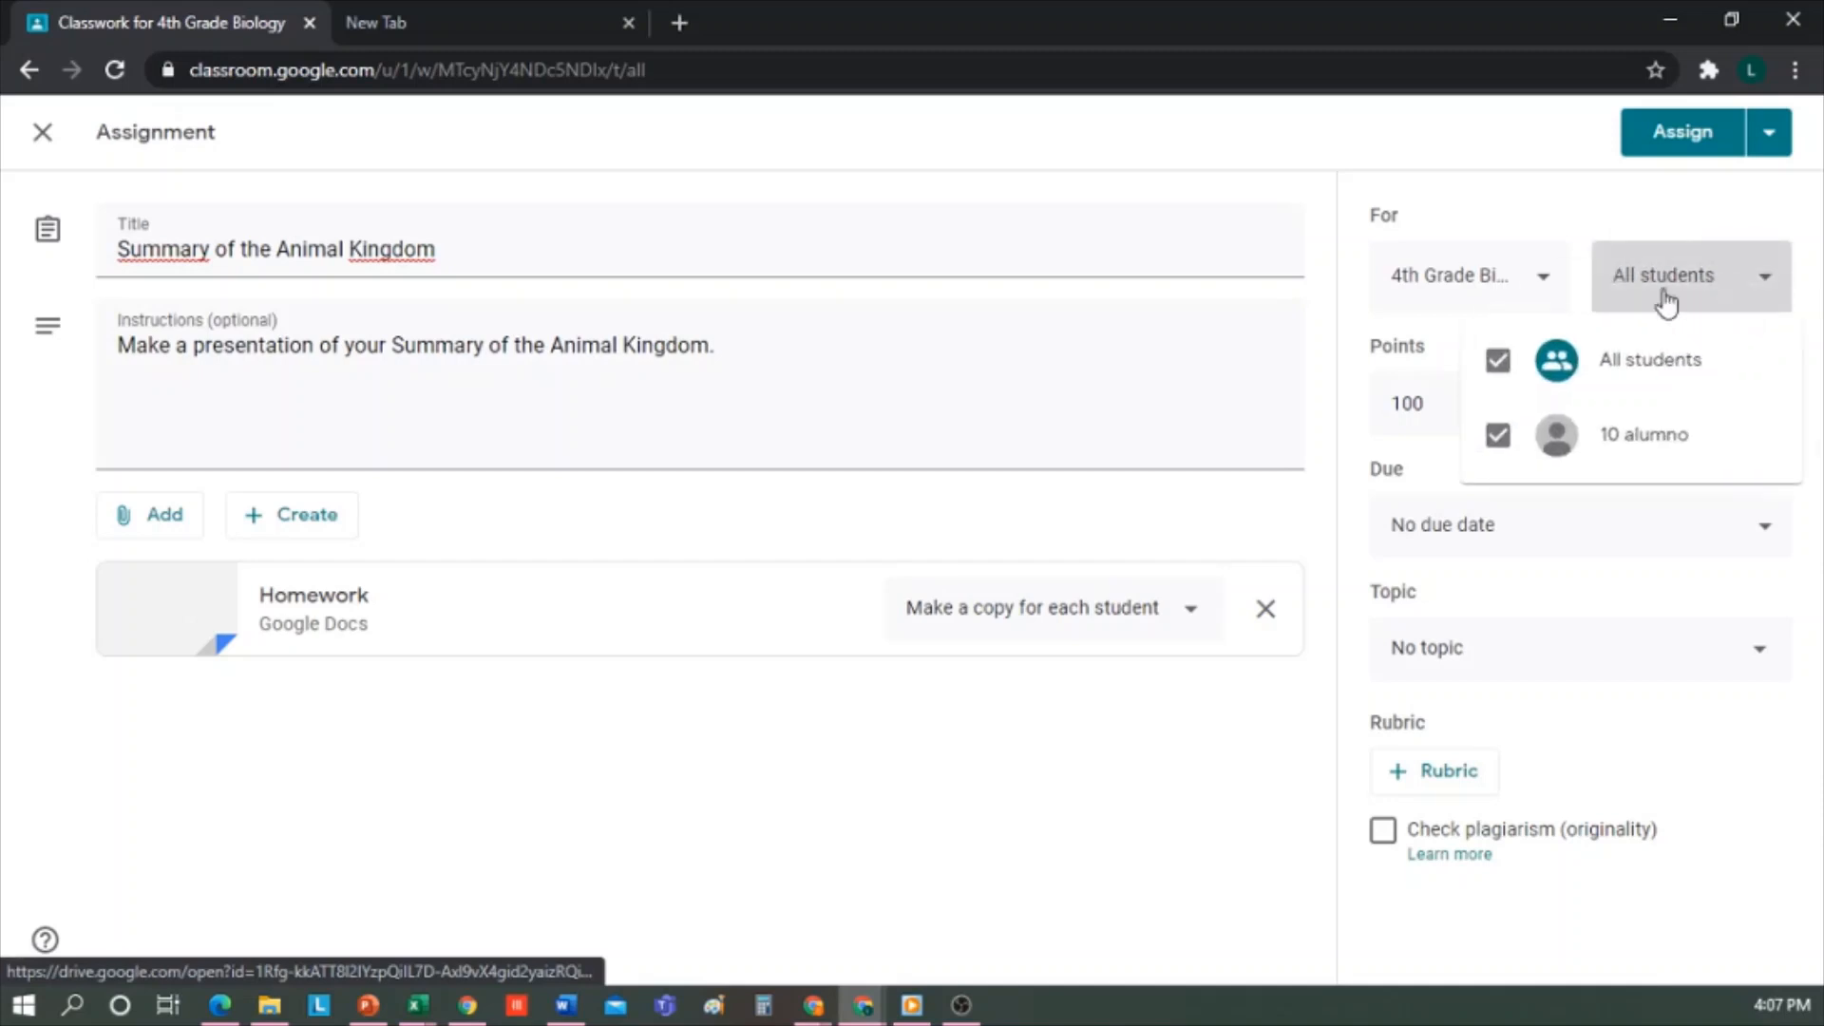
click(1495, 447)
click(1497, 438)
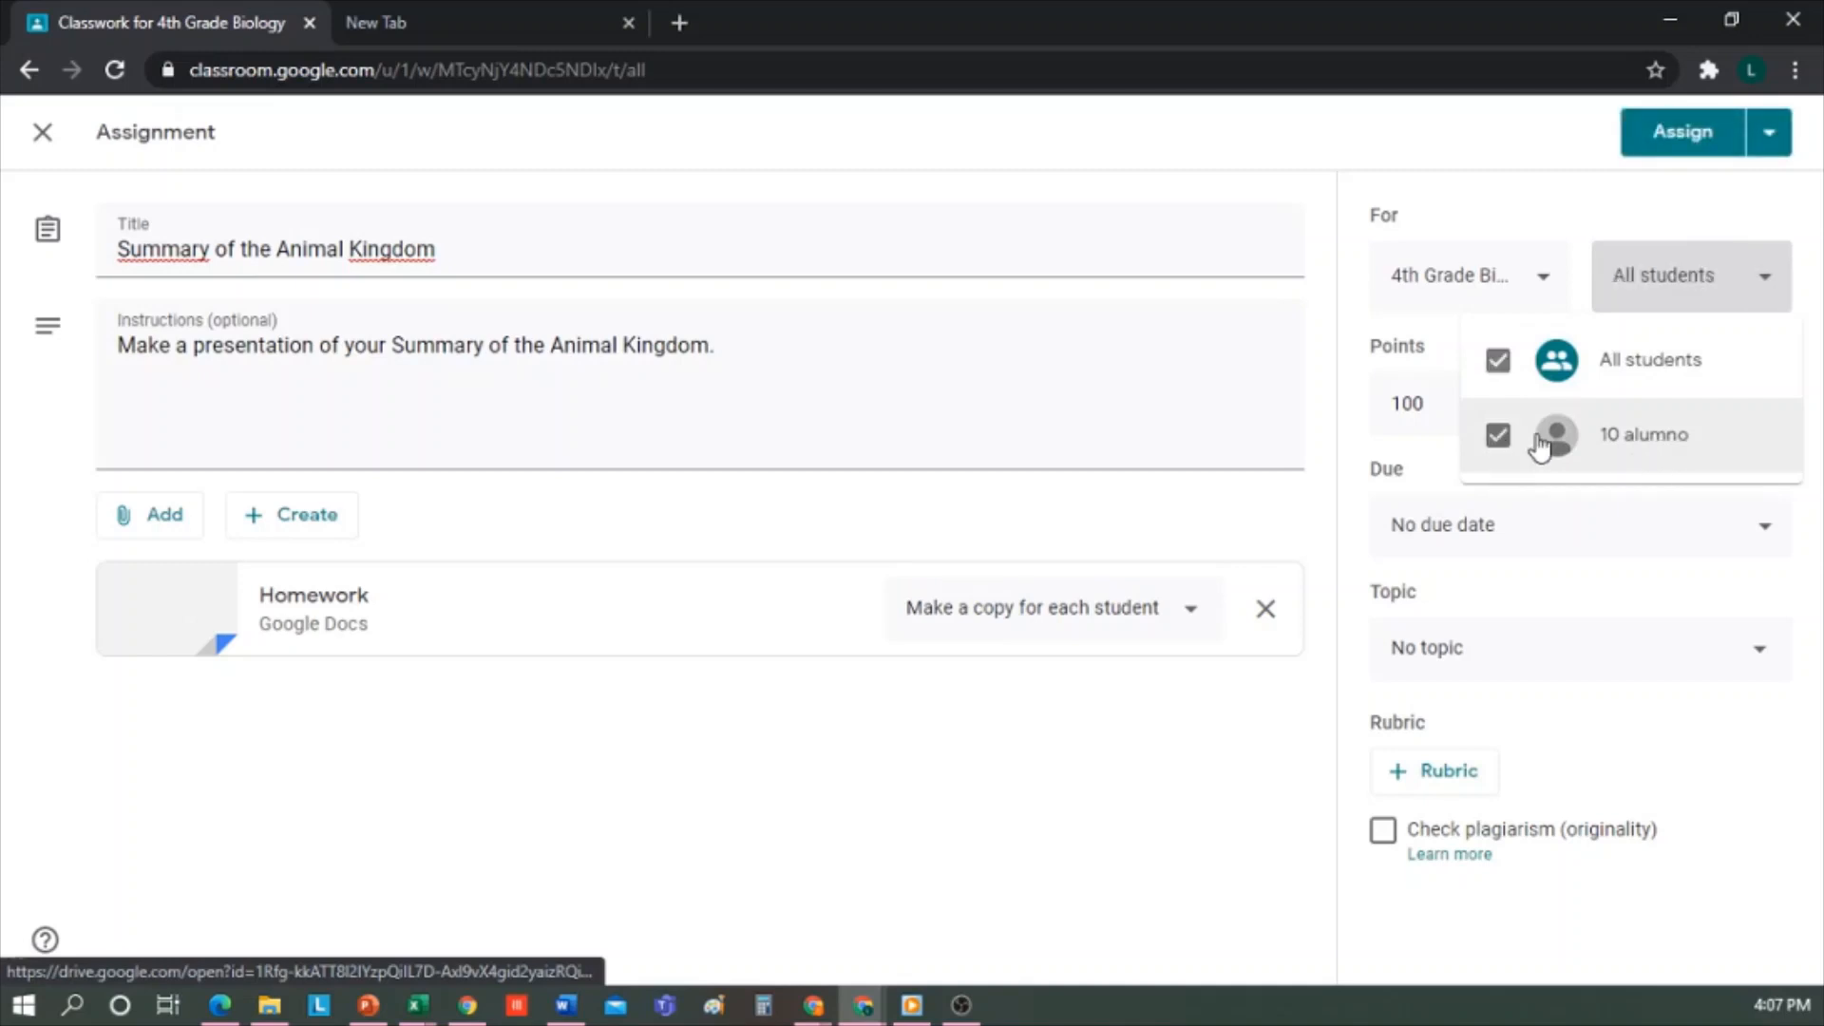
- Set the assignment's due date to Nov 27, 2020, 11:59 PM, and its topic to Animals
click(1641, 203)
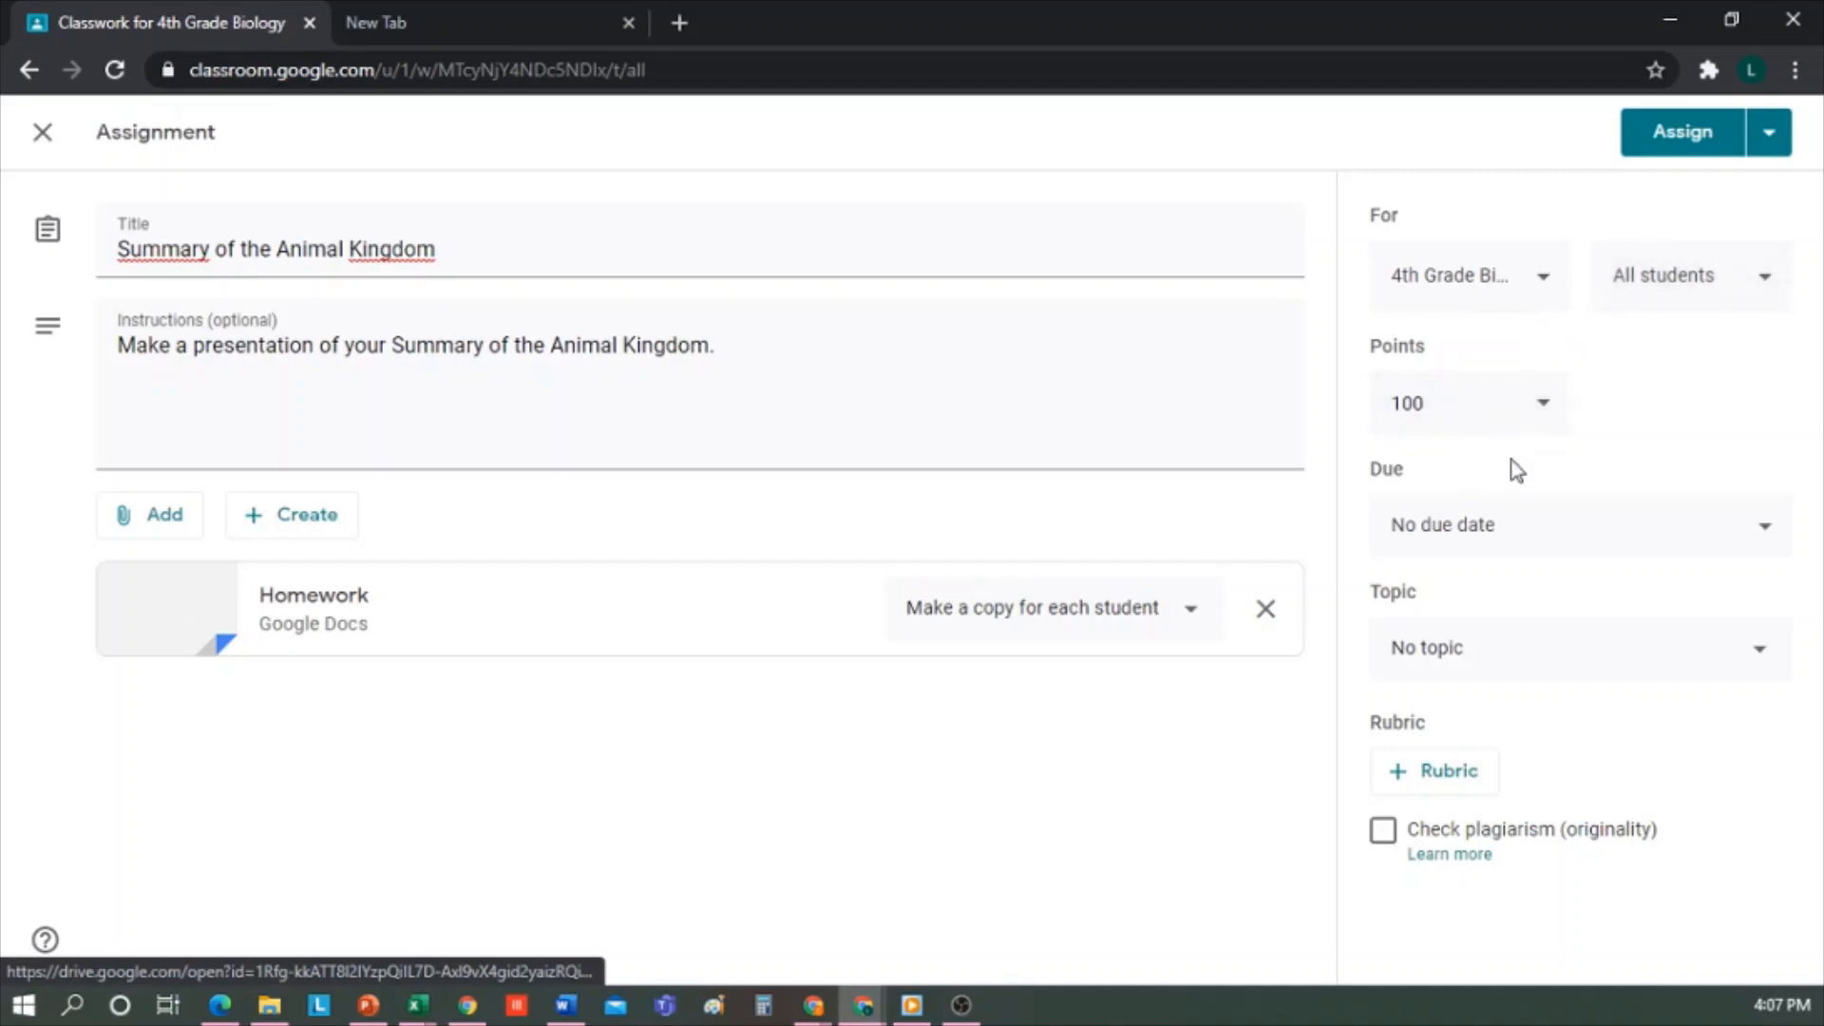
click(1536, 423)
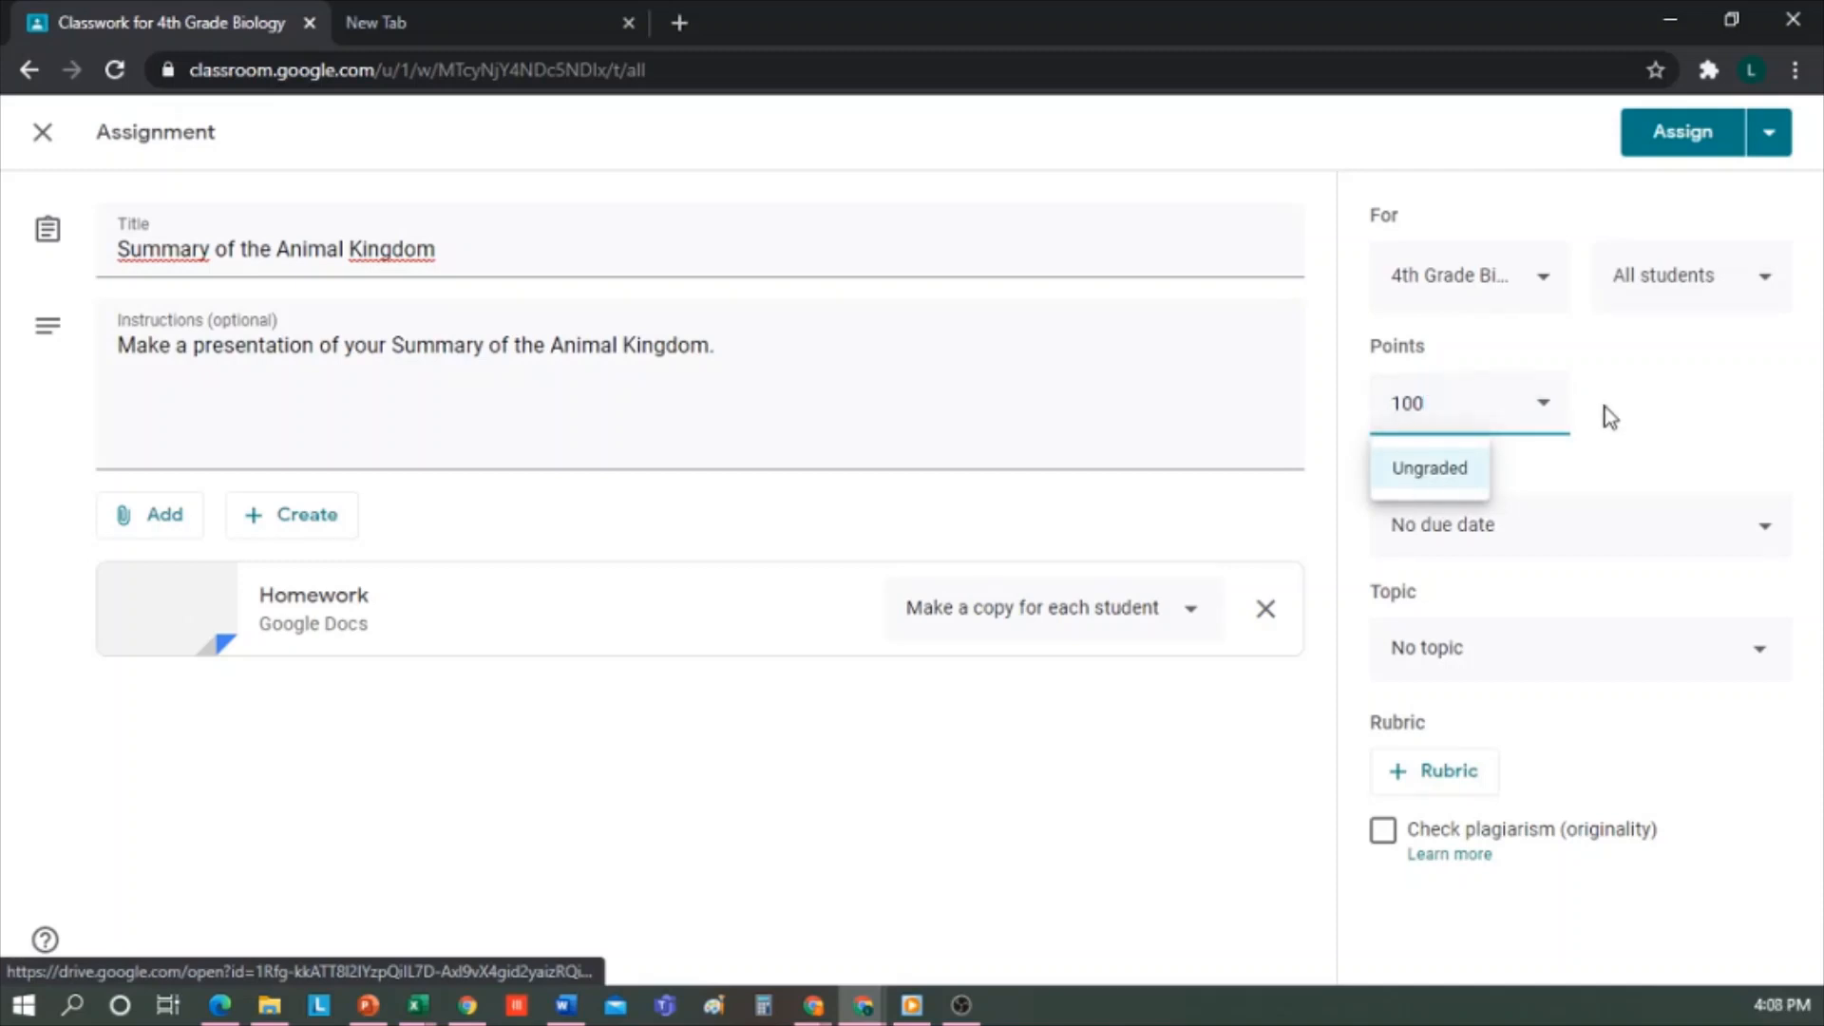
click(1514, 522)
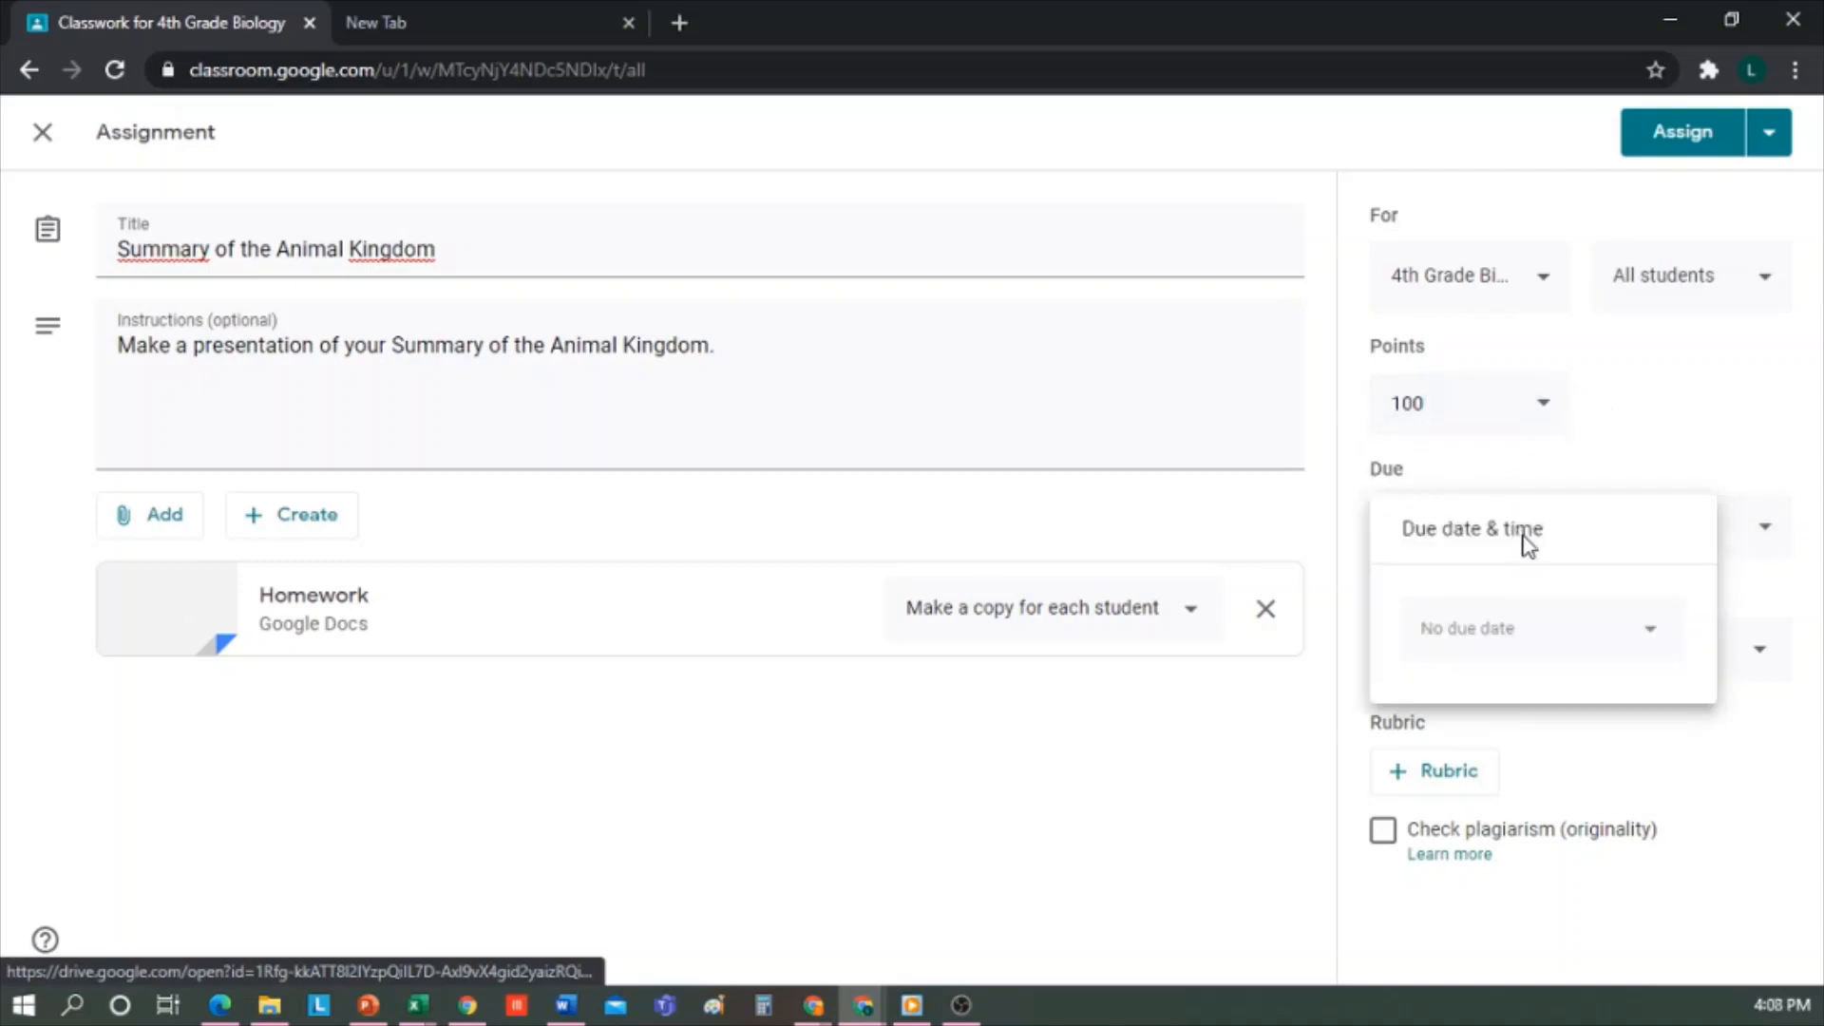
click(1564, 654)
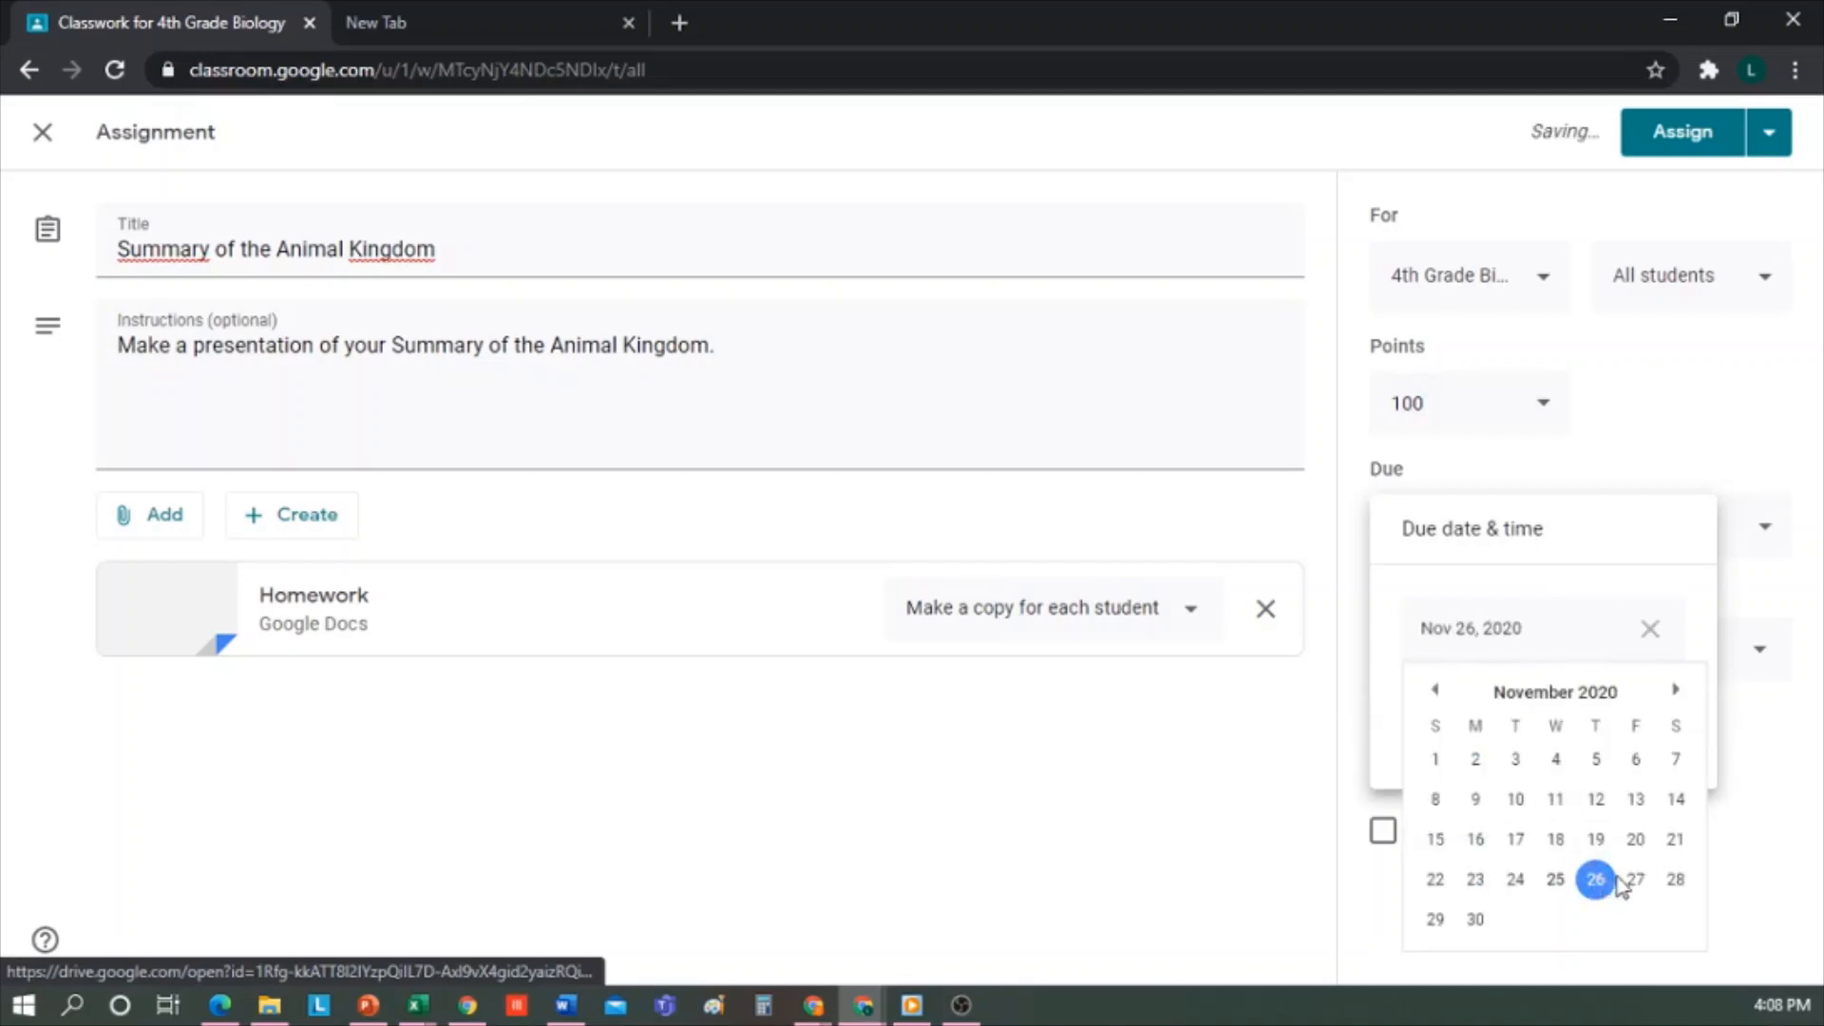
click(1635, 882)
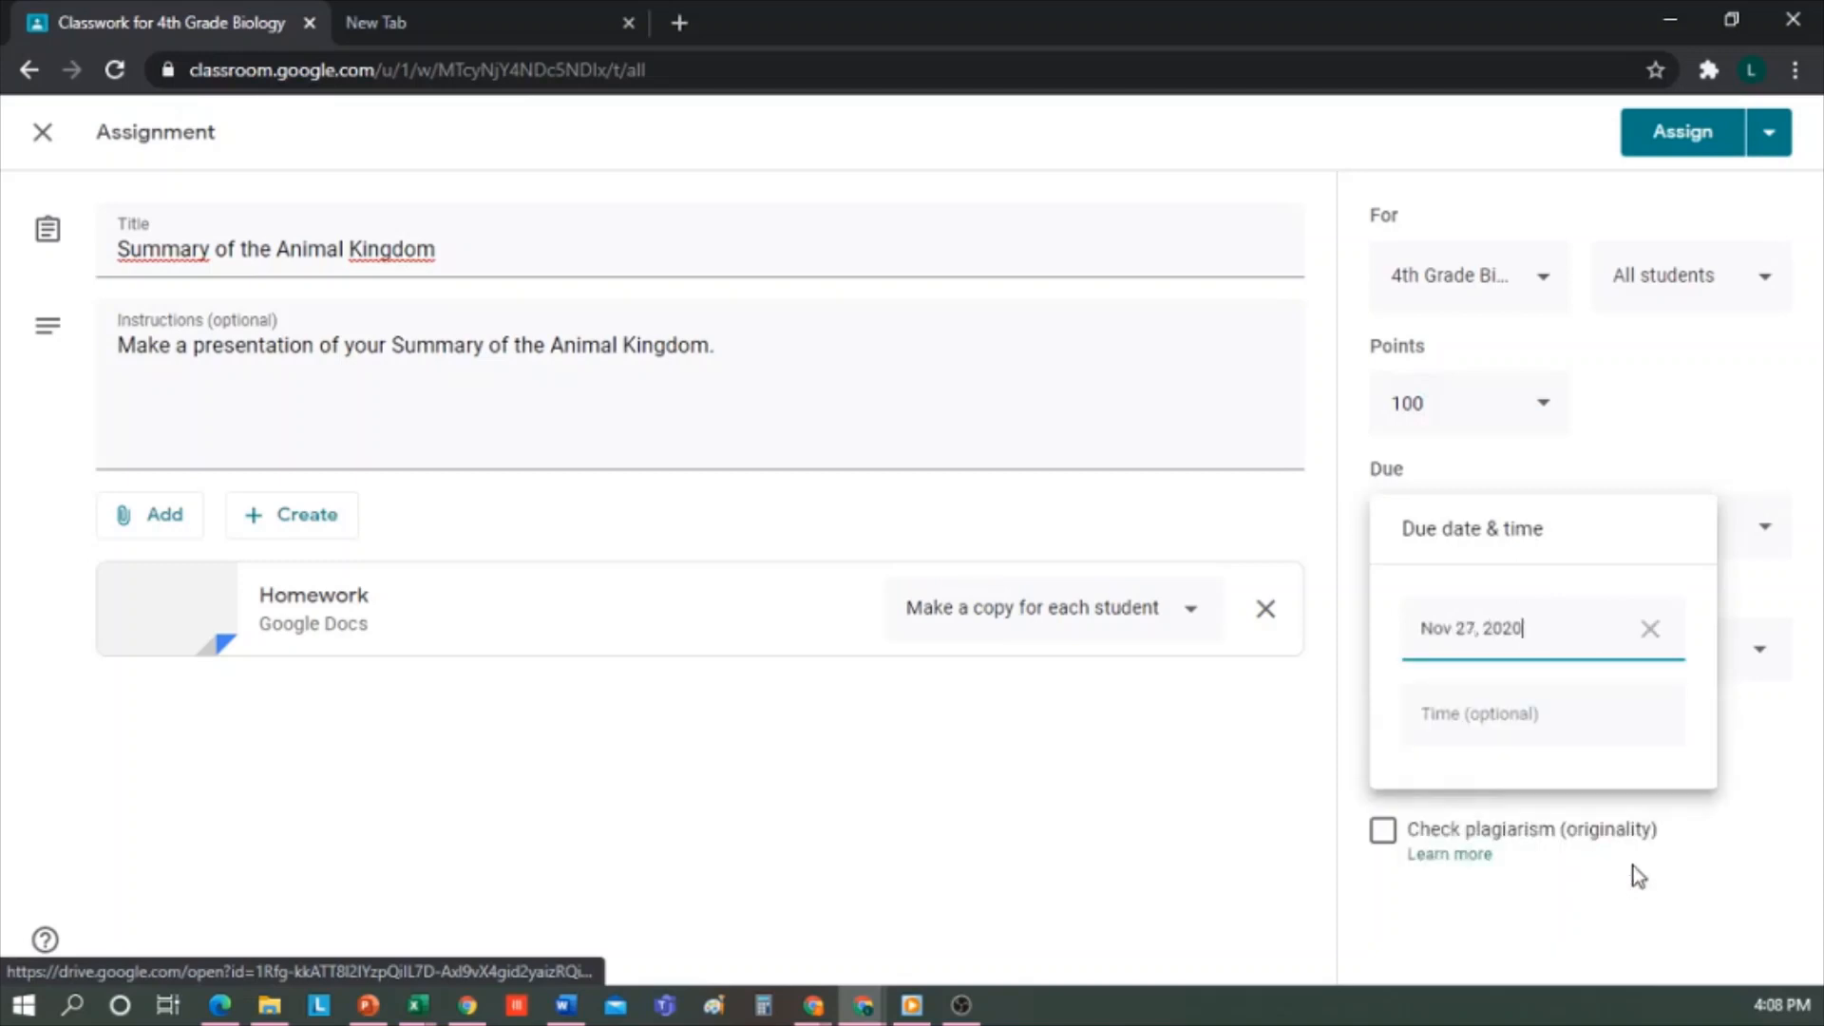
click(1570, 714)
click(1665, 456)
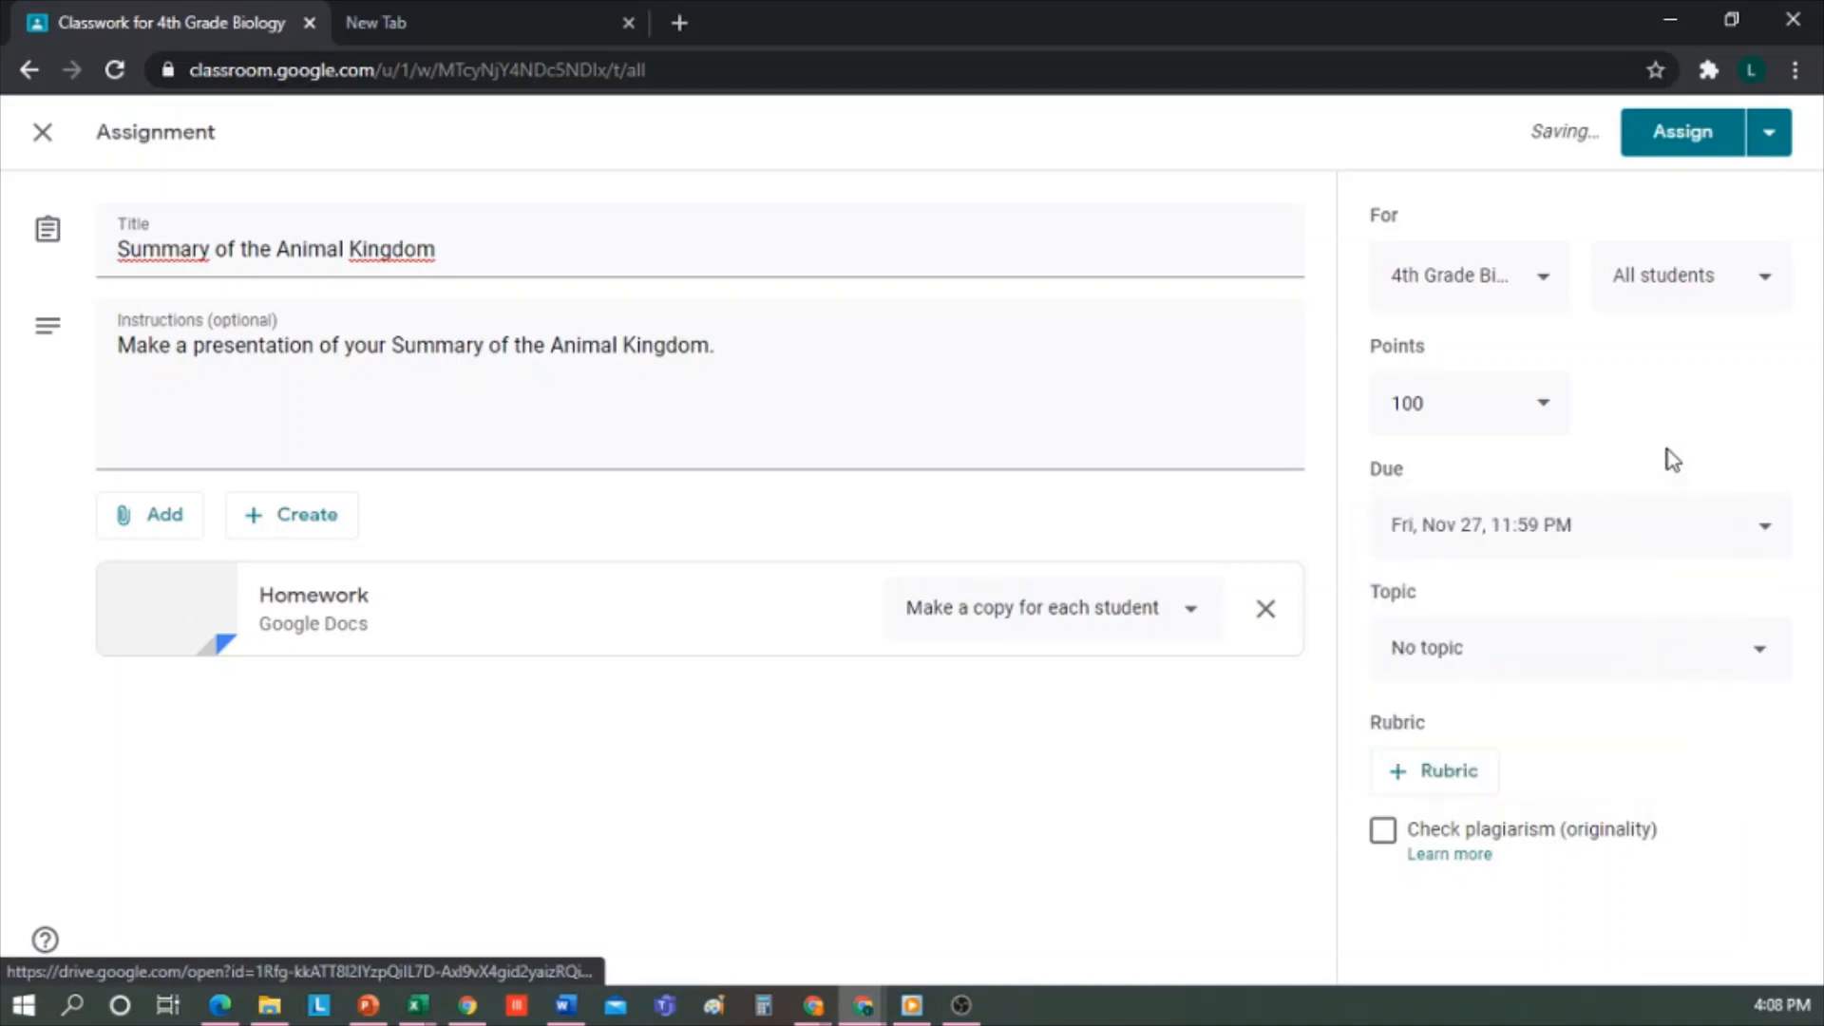
click(1538, 665)
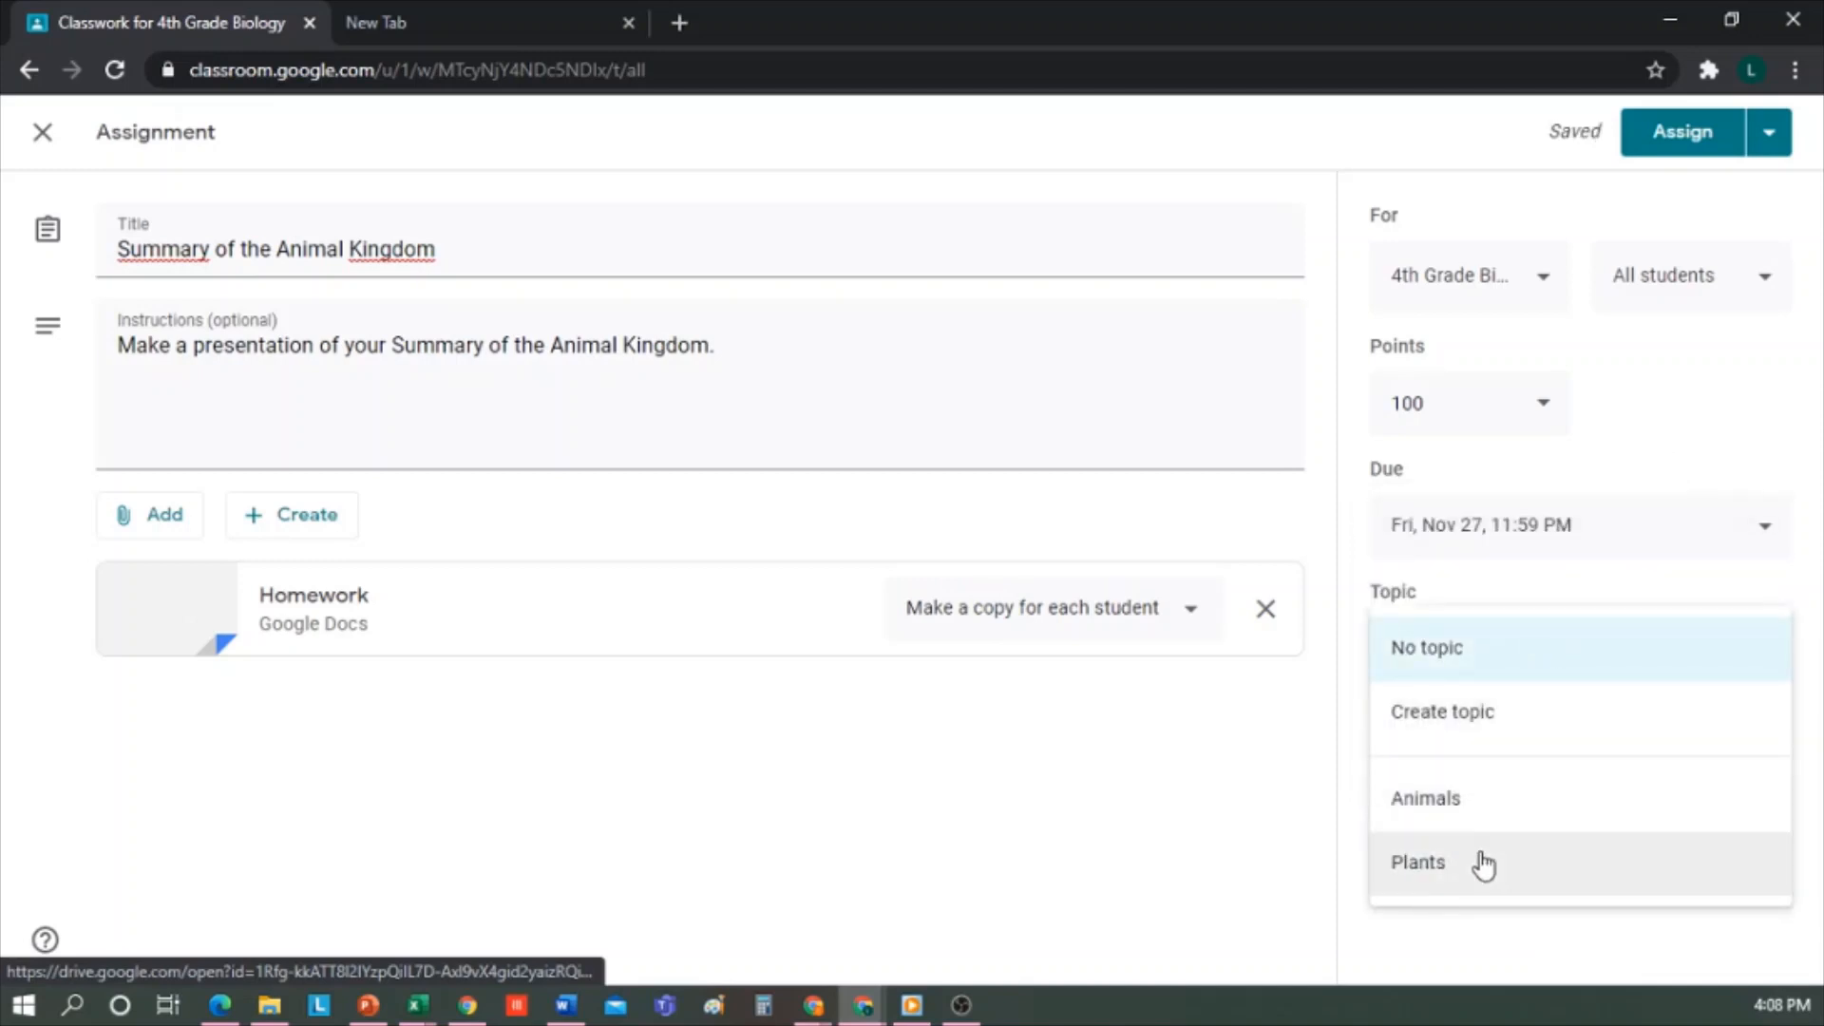
click(1505, 822)
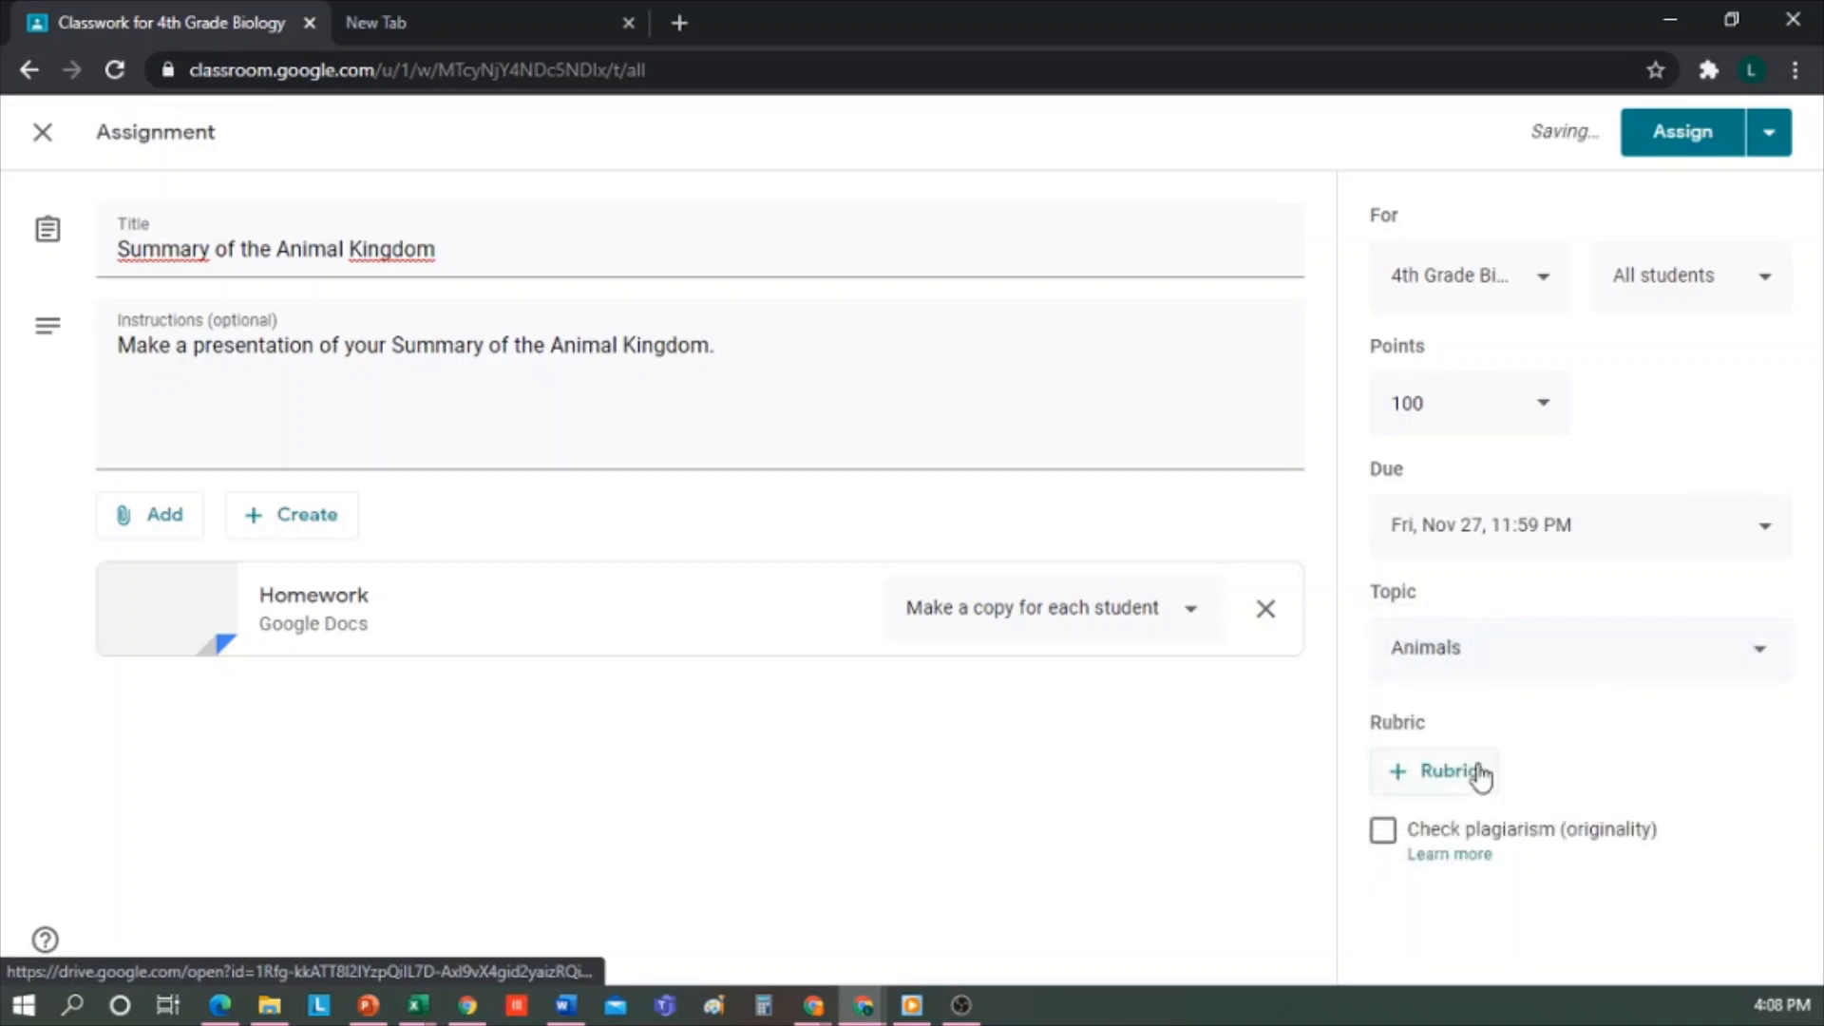
- Create a new rubric for the assignment with a criterion titled "Fluency"
click(1460, 785)
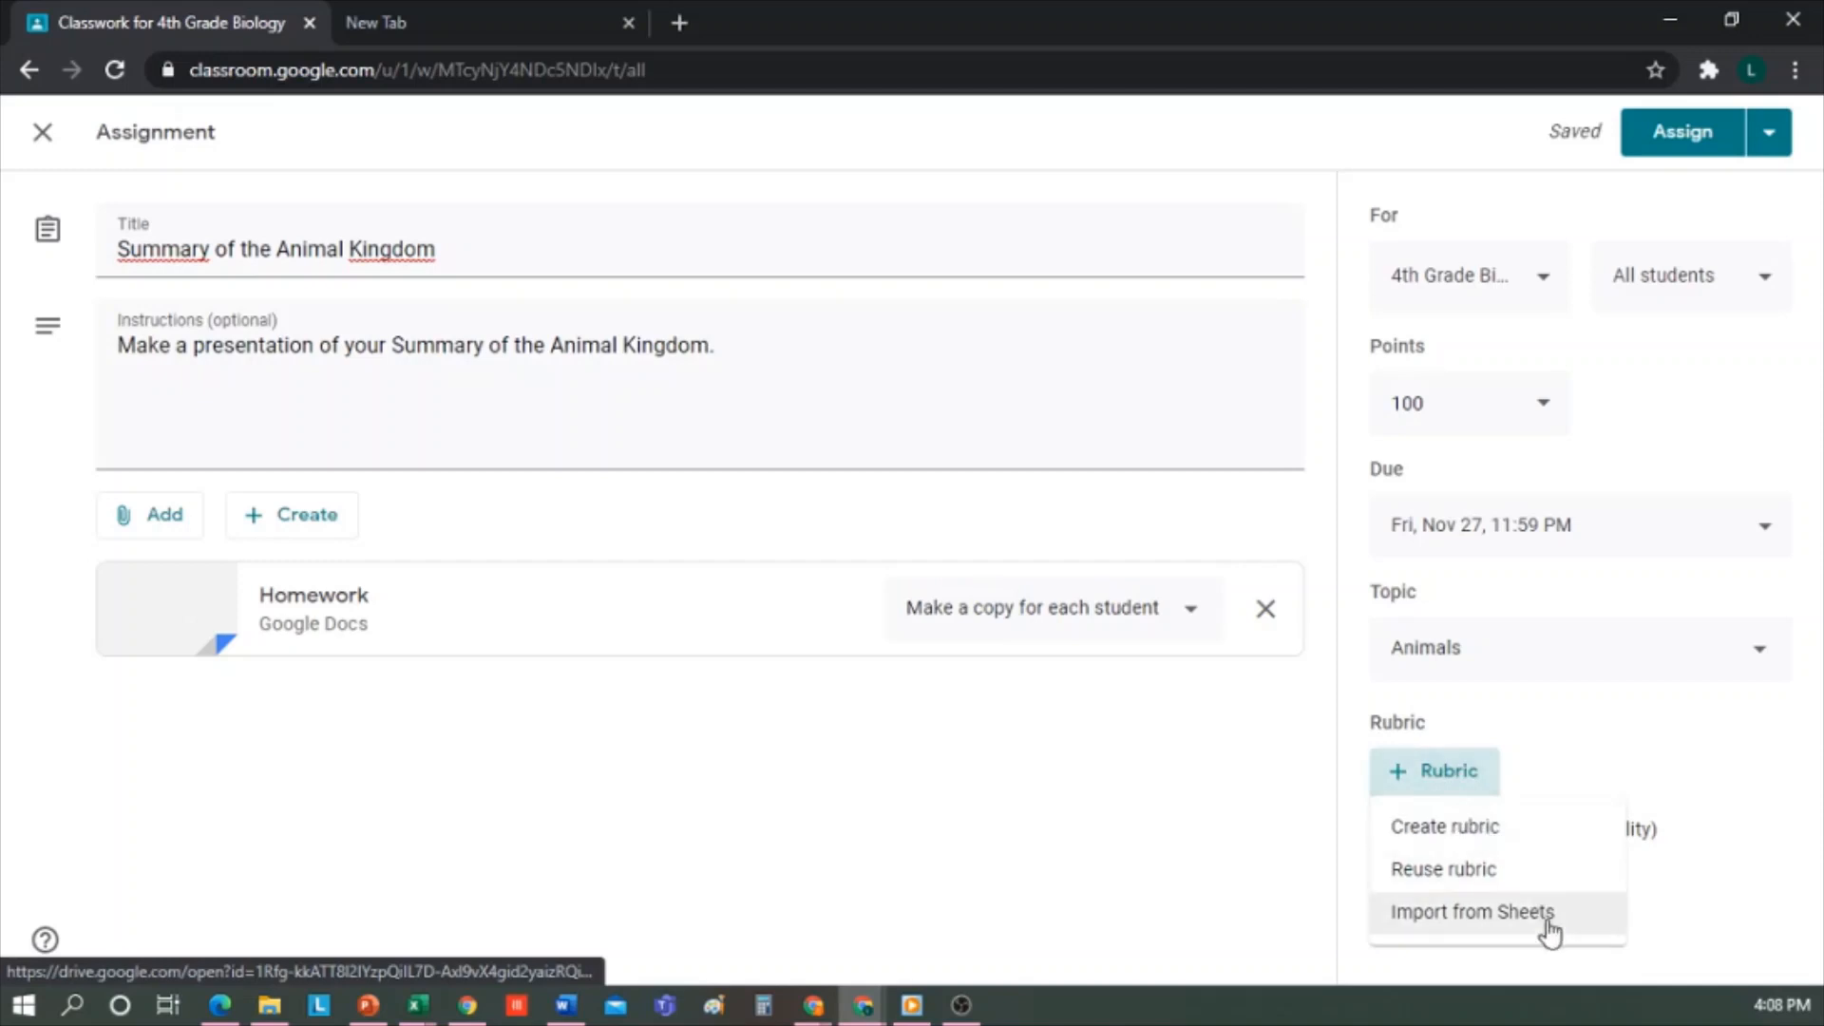
click(1520, 835)
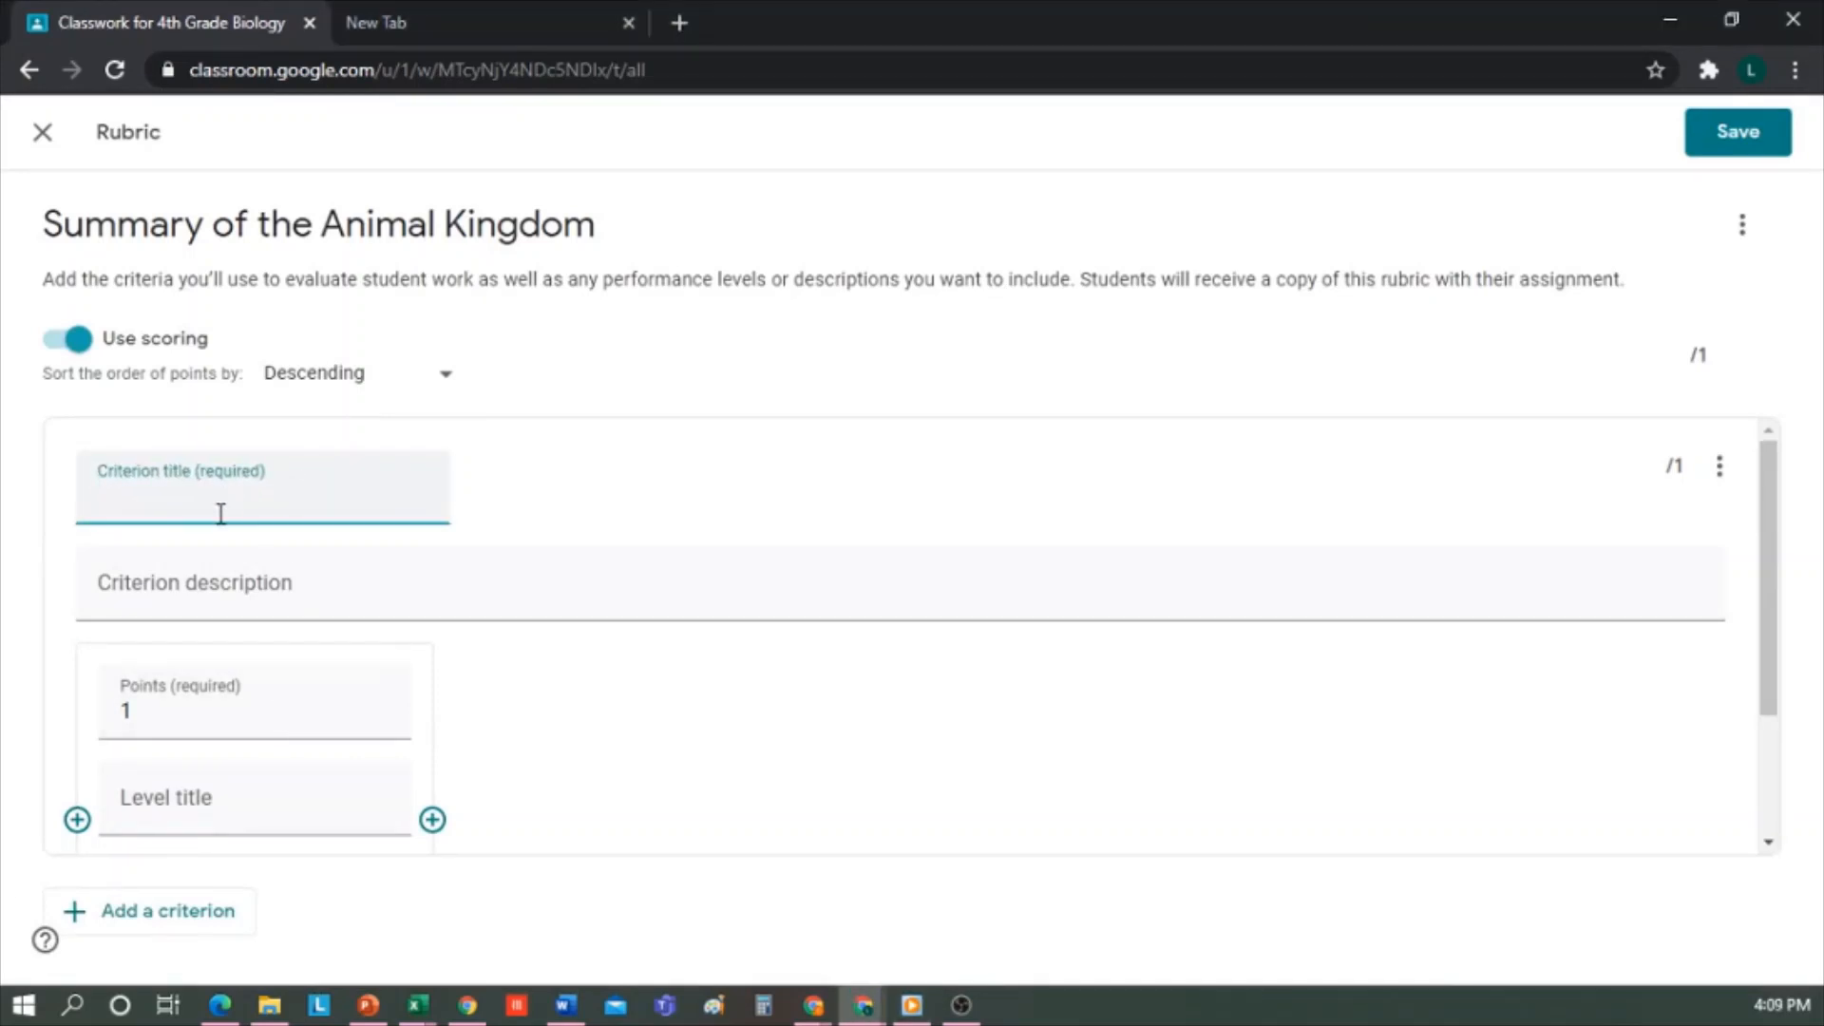
text(uency)
click(260, 572)
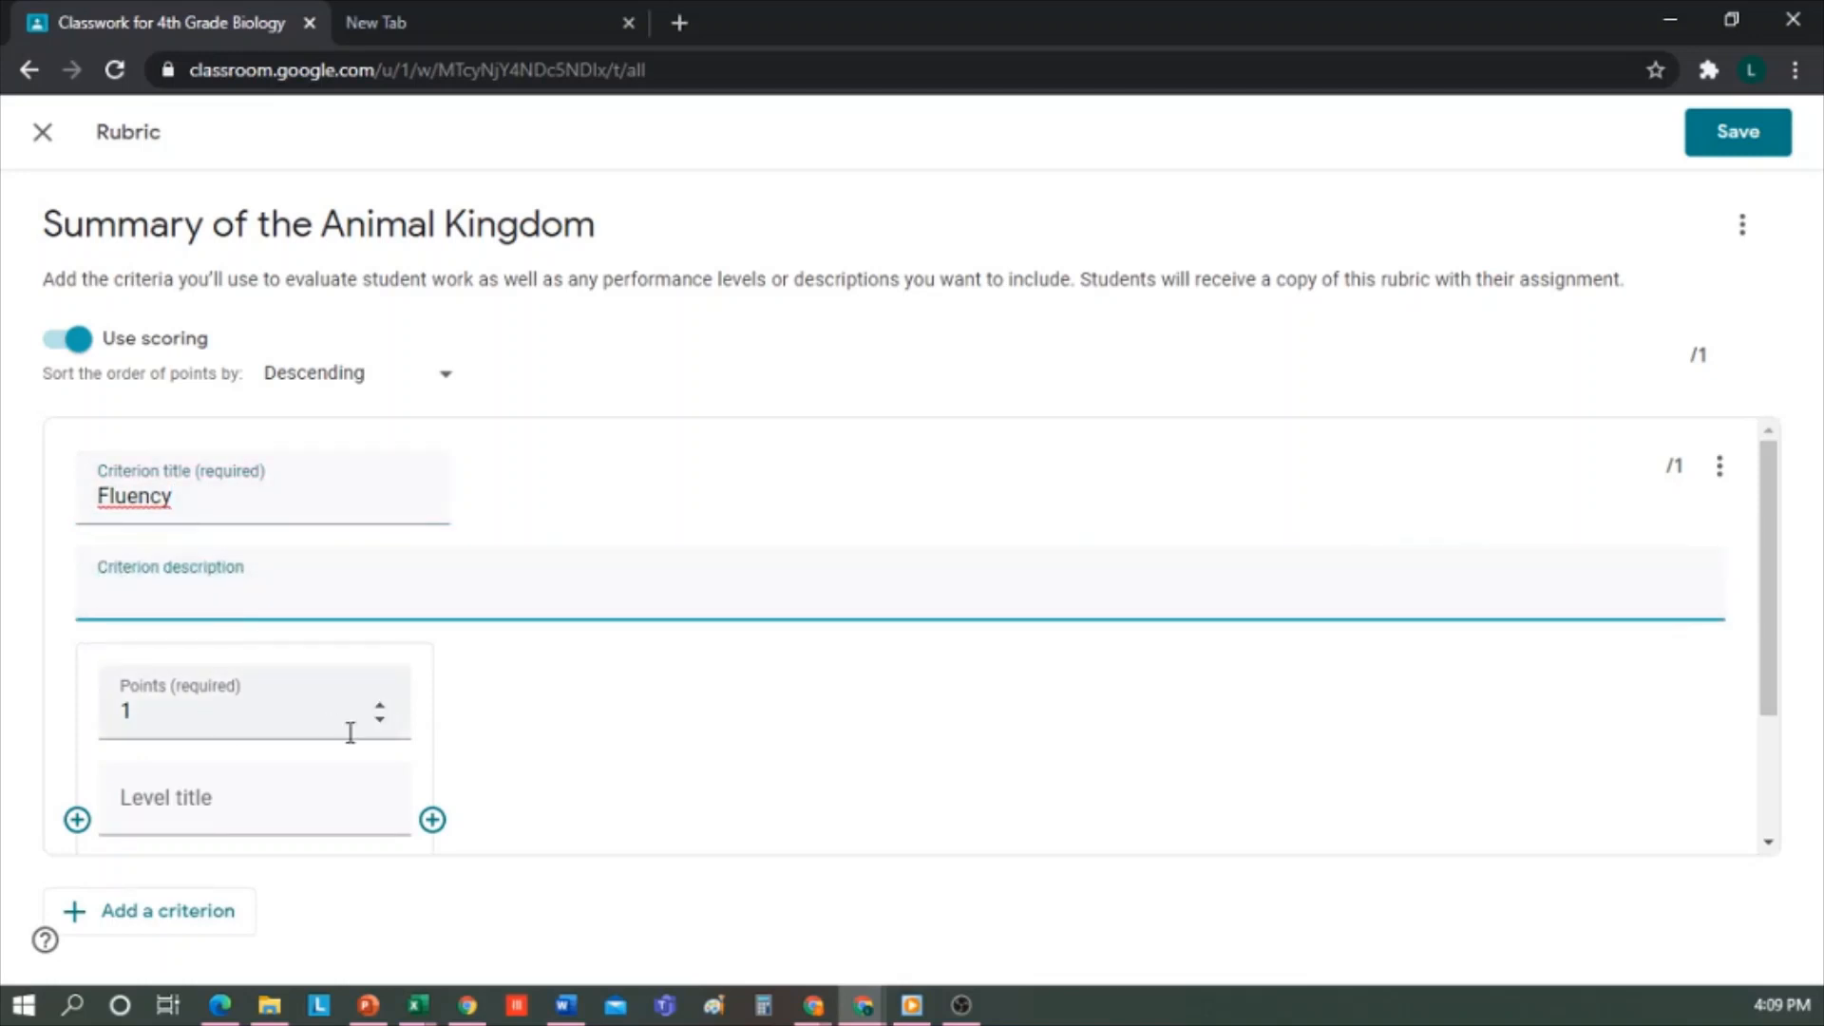
- Fill in the criterion's first level with 5 points, the title "Excellent" and the description "The student often writes very well, uses words well..."
click(265, 801)
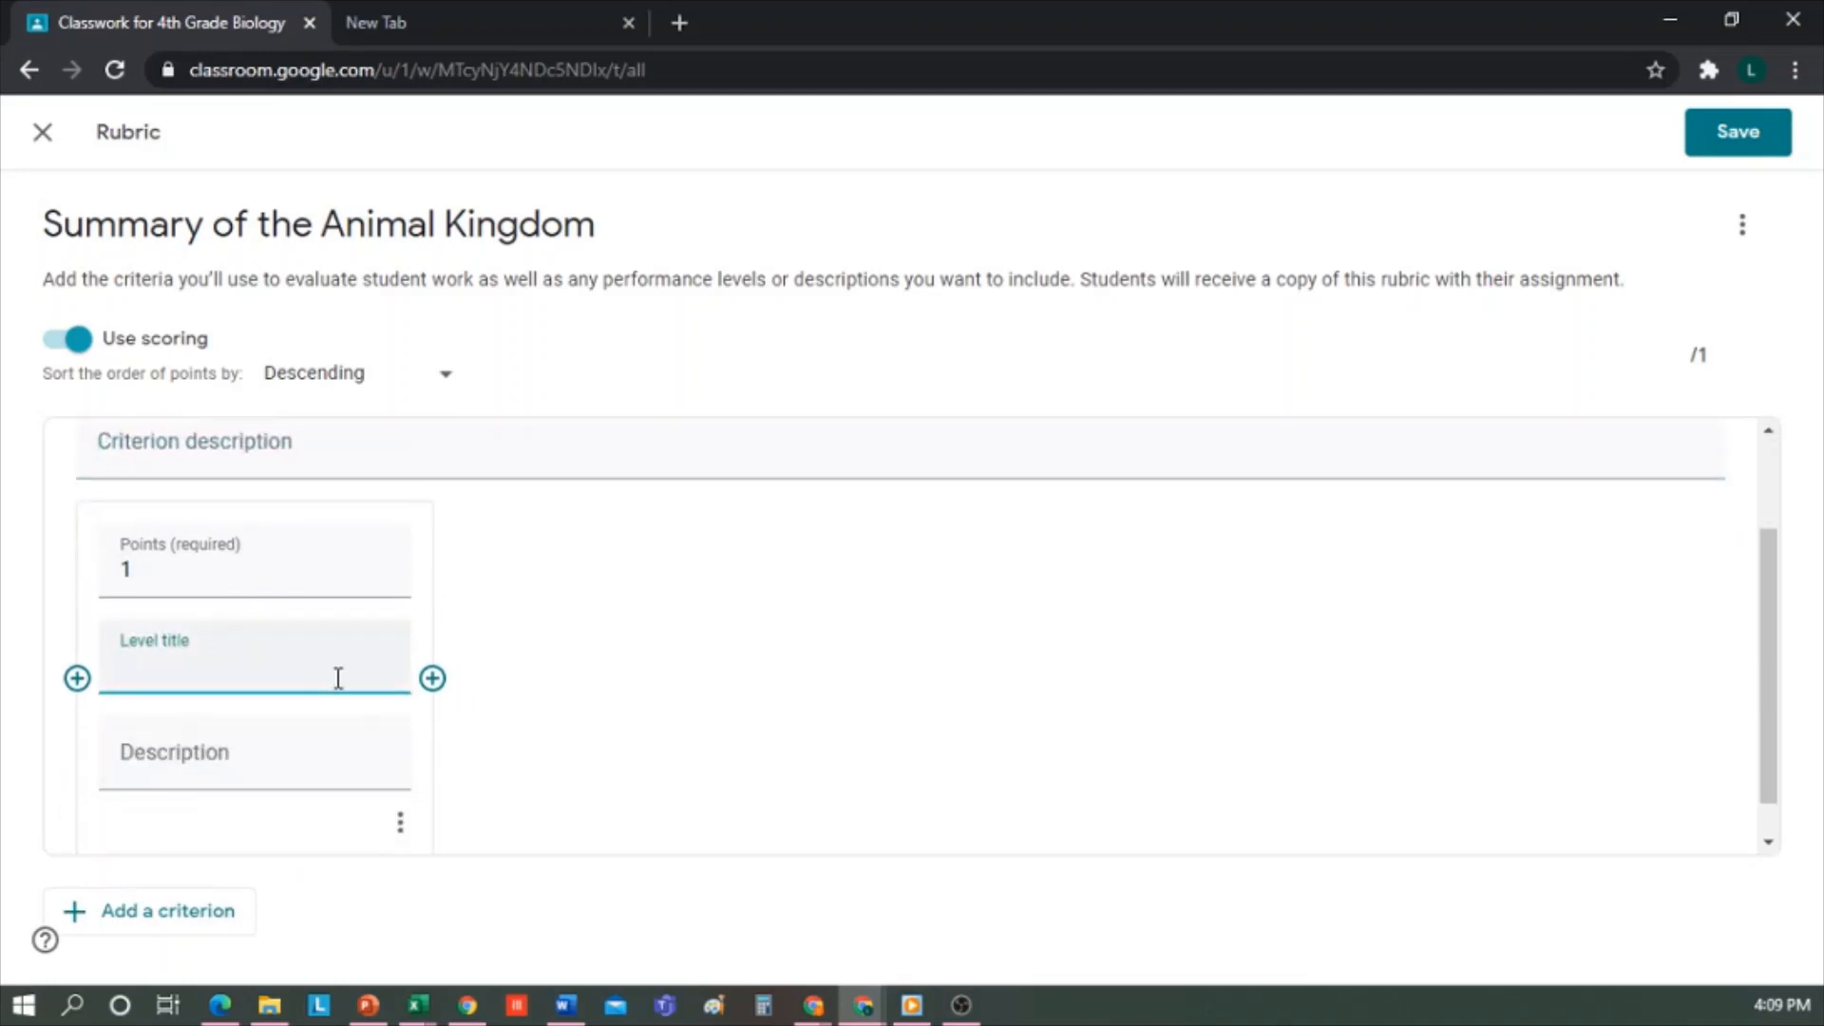
text(Excellent)
click(197, 574)
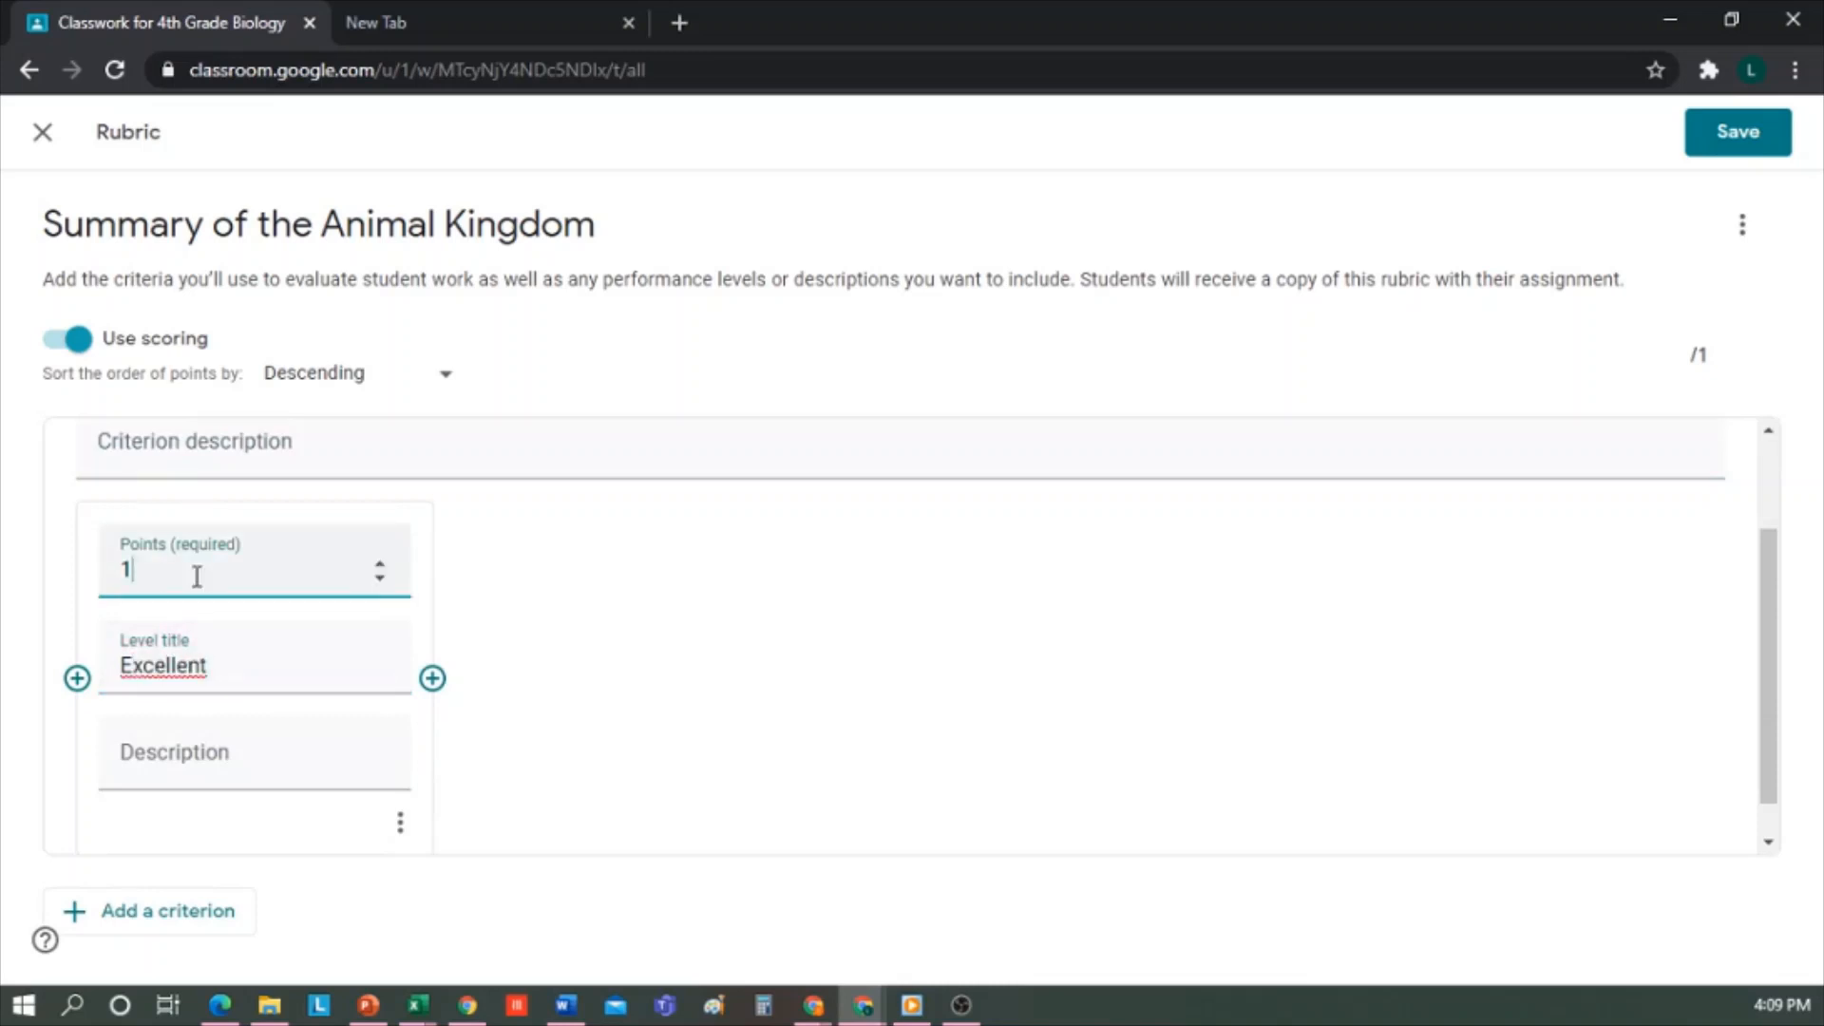
text(5)
click(216, 765)
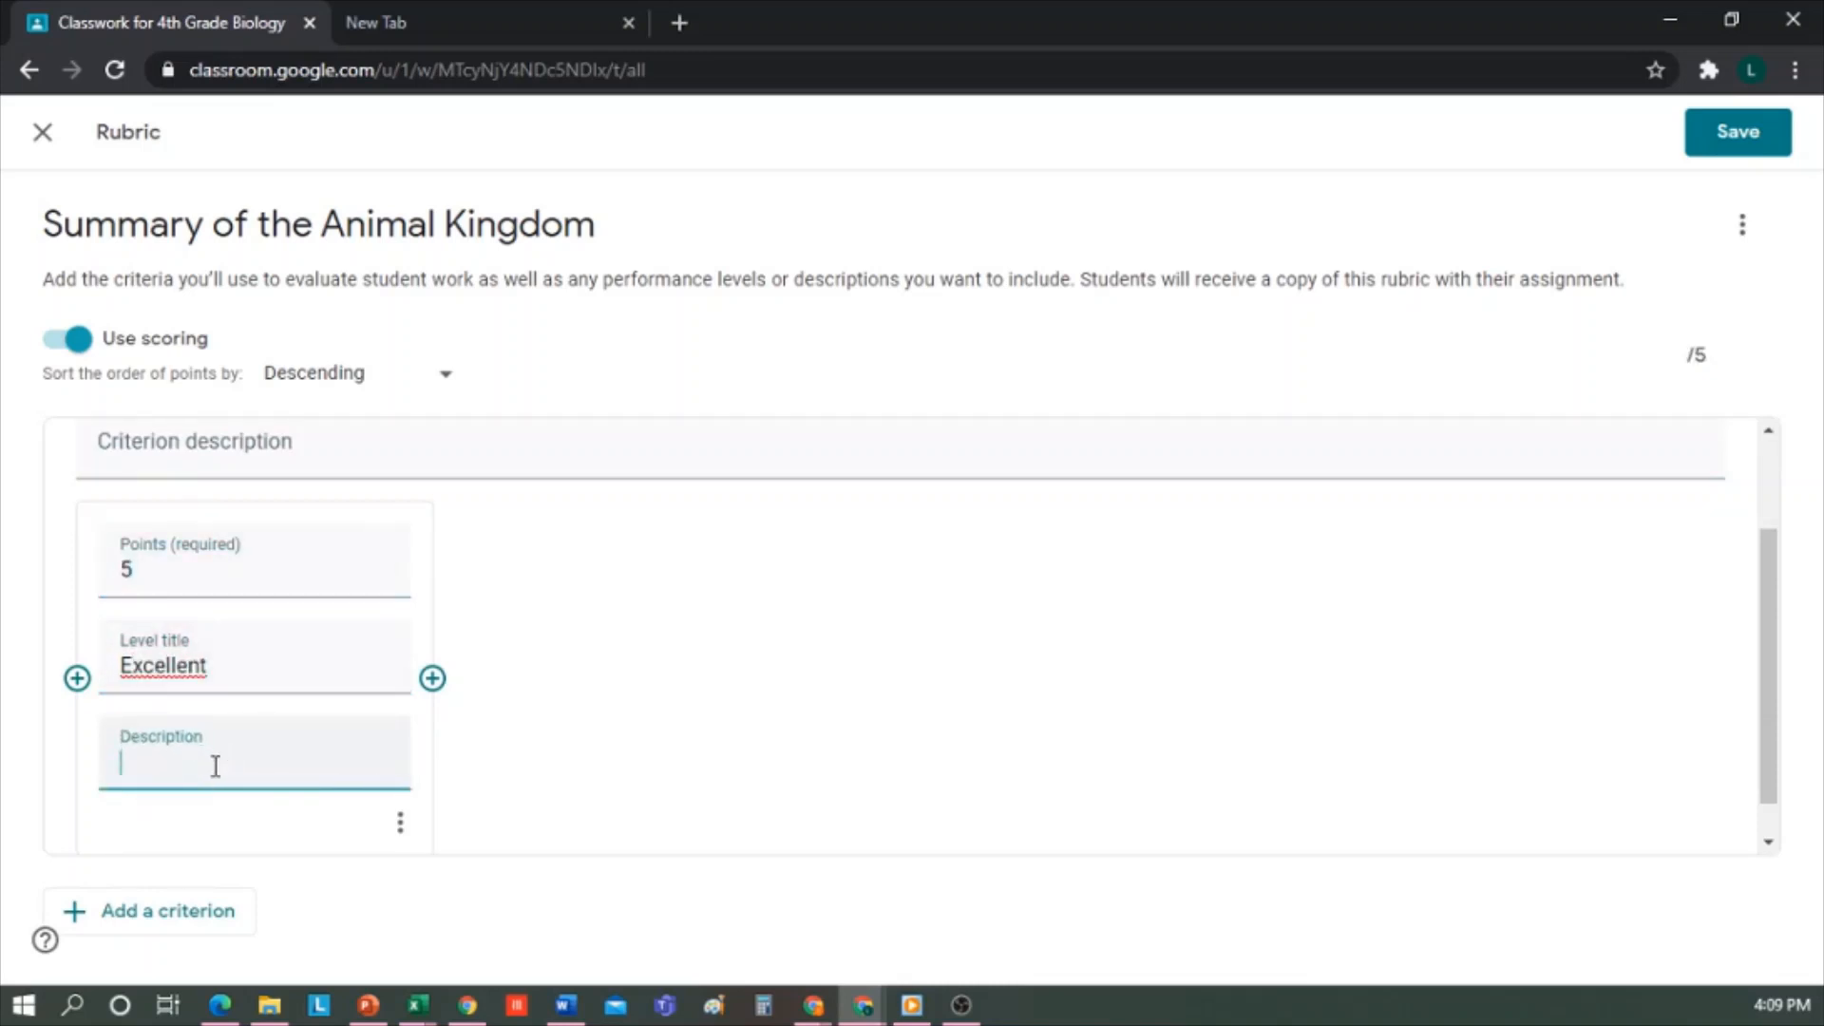
text(The student often writes very well, uses words well)
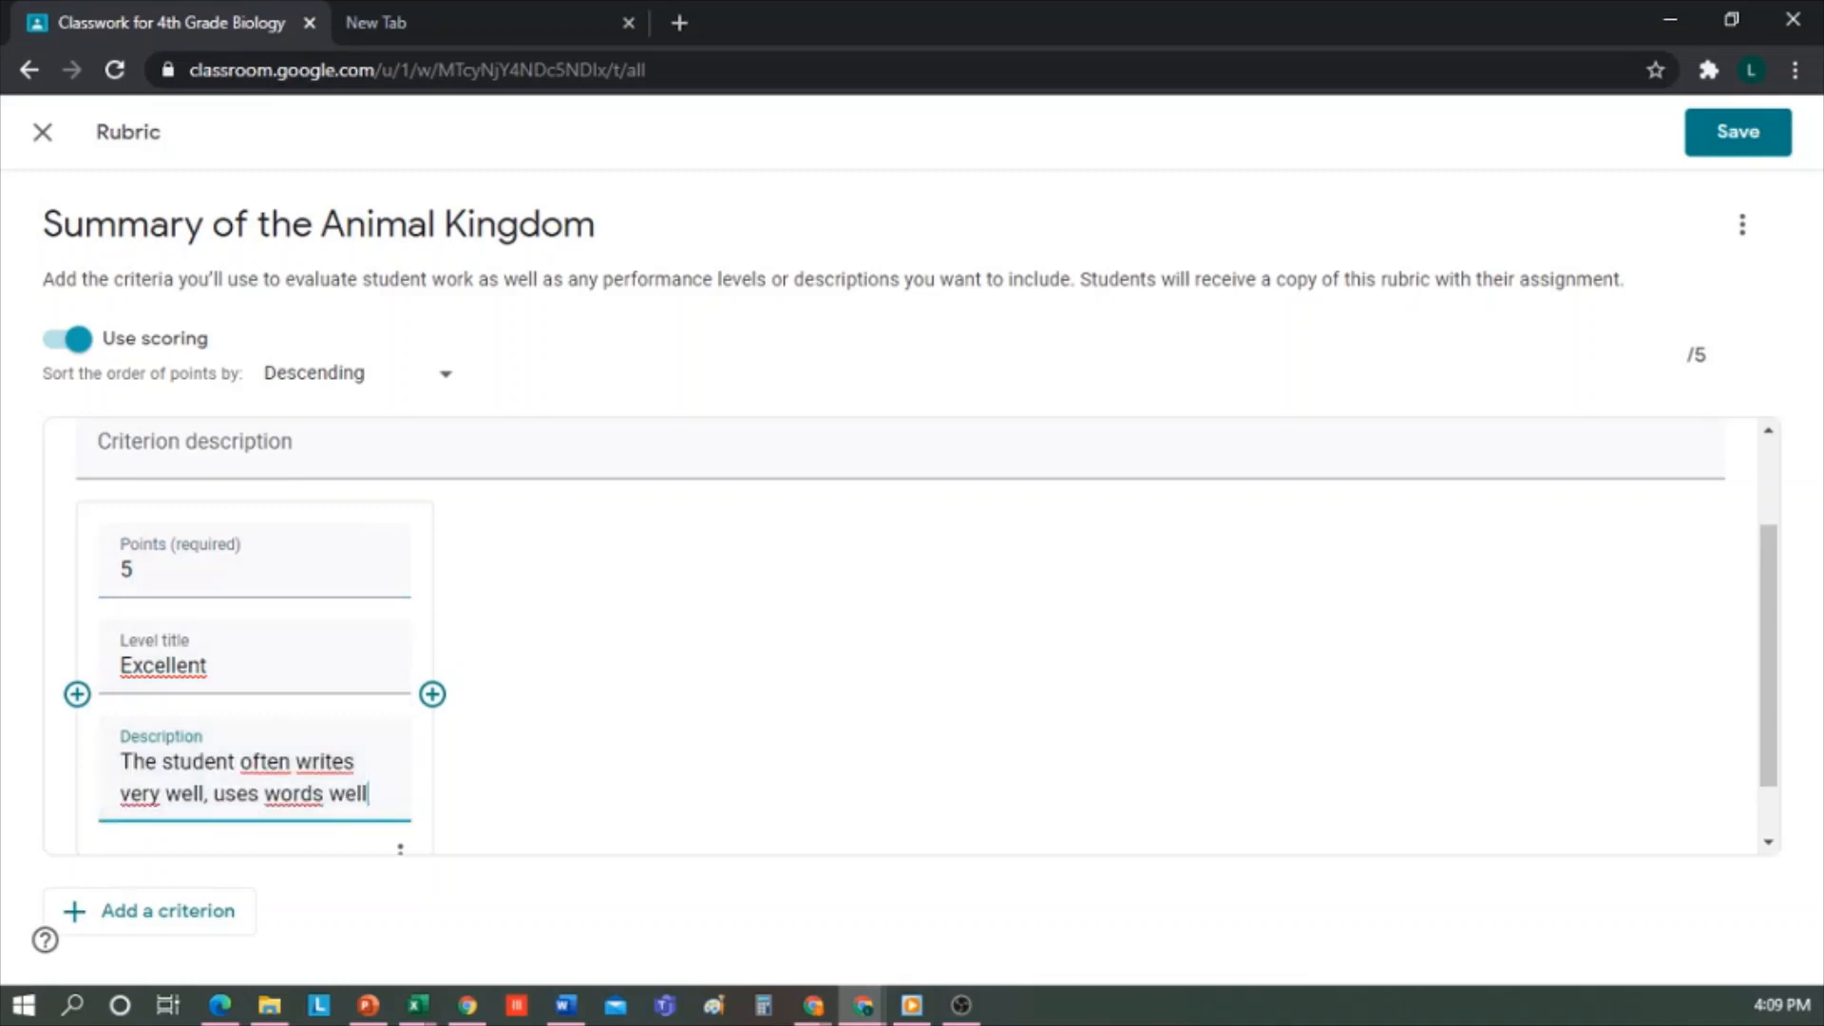
- Add a 4-point level titled "Good" with the description "The student's writing is sometimes good, and he/she uses vocabulary well..."
scroll(325, 755, down, 1)
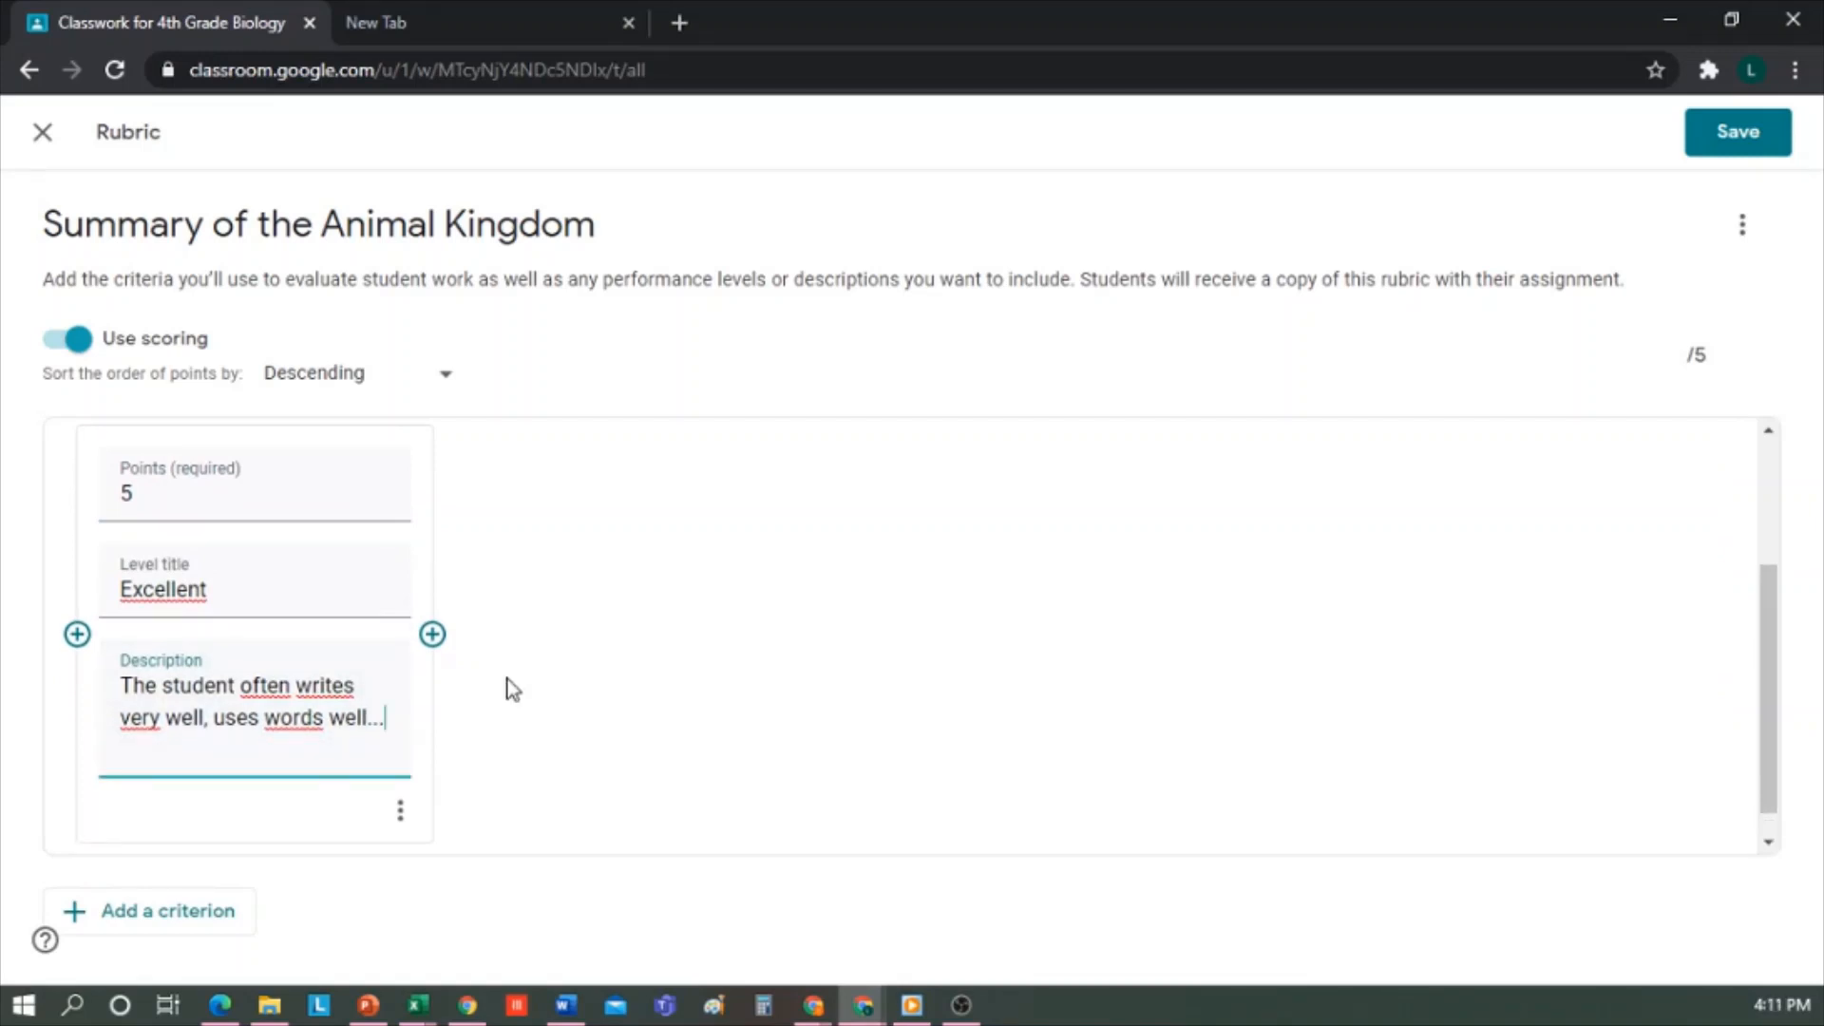
click(432, 618)
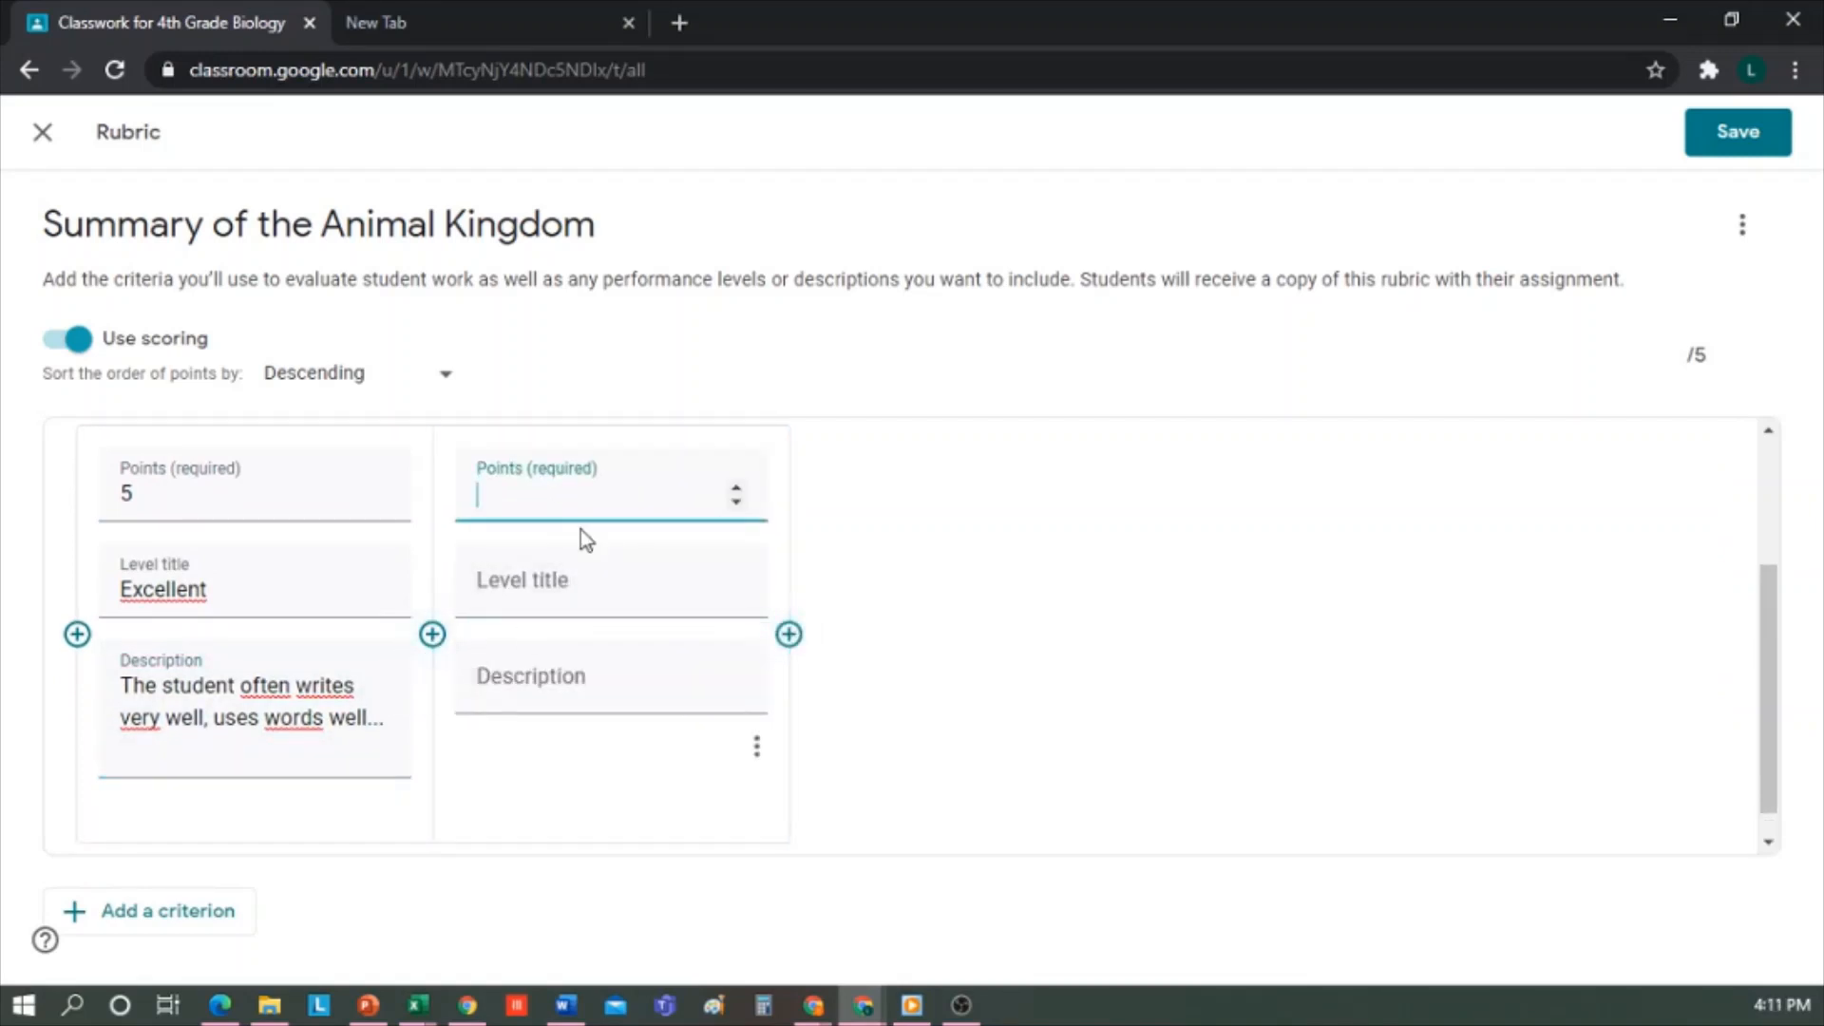
scroll(578, 571, up, 2)
click(568, 732)
scroll(570, 733, down, 1)
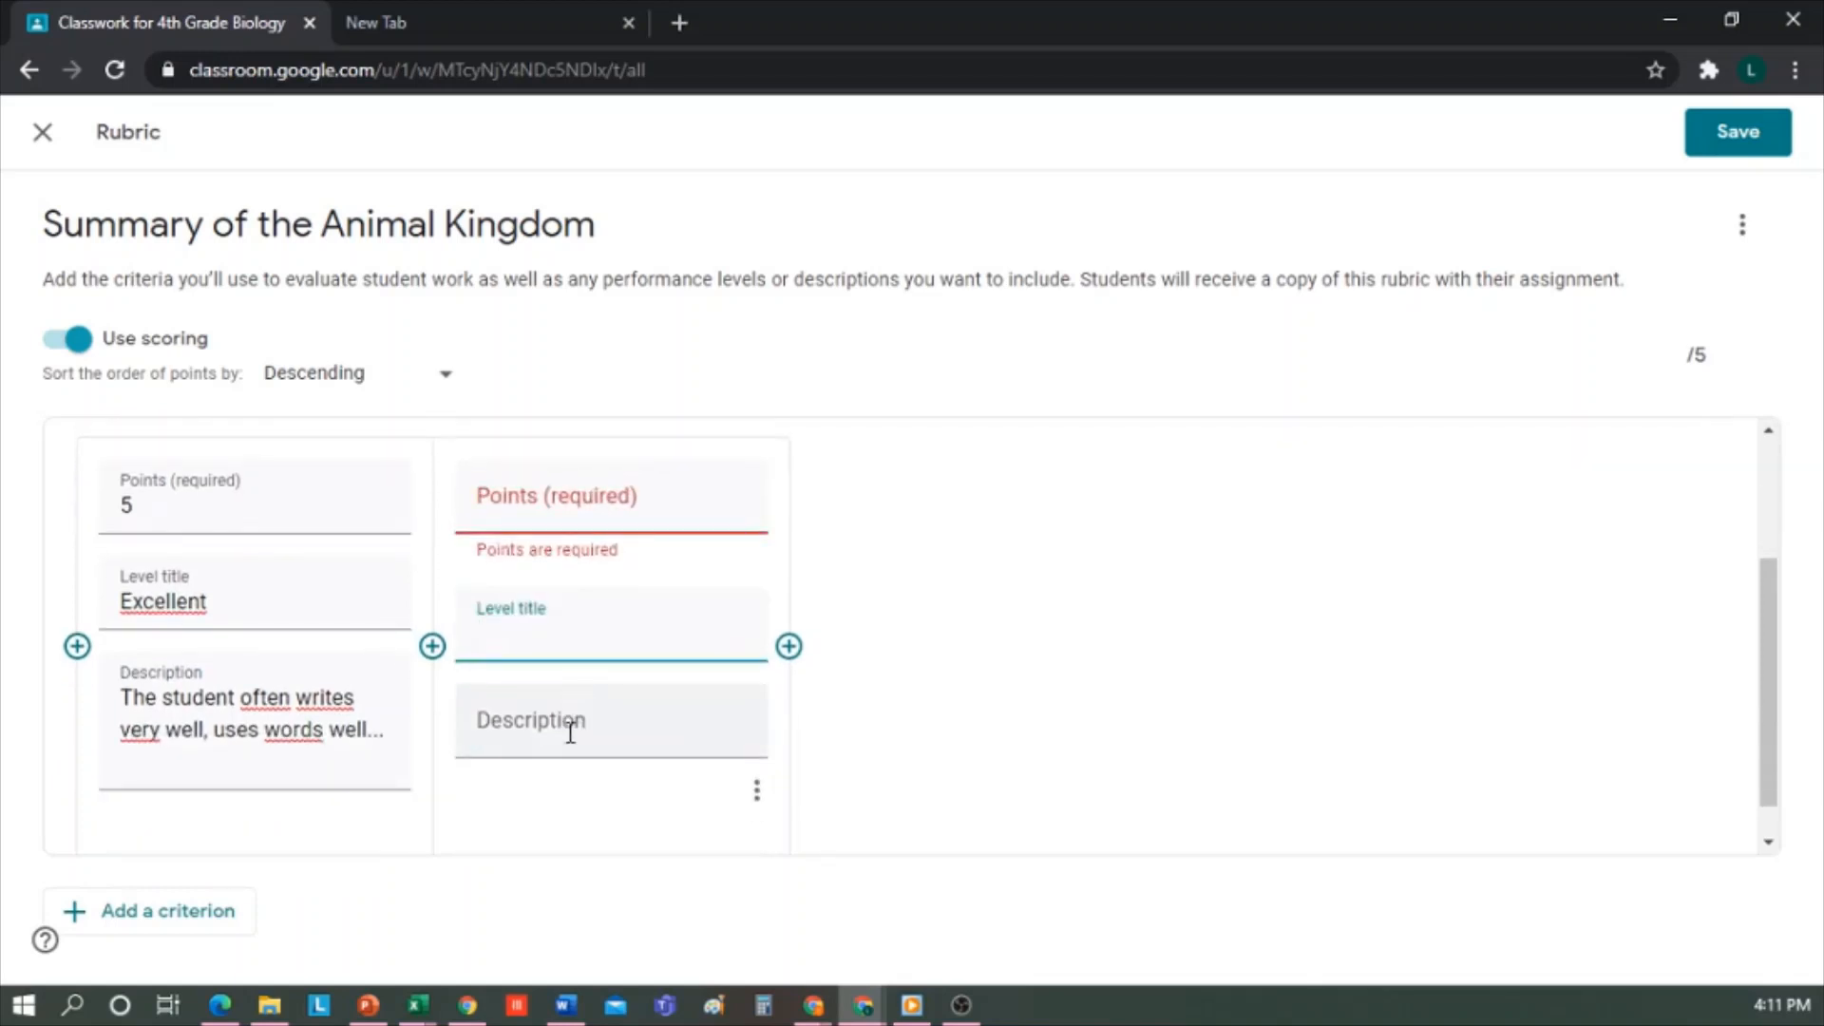
text(Good)
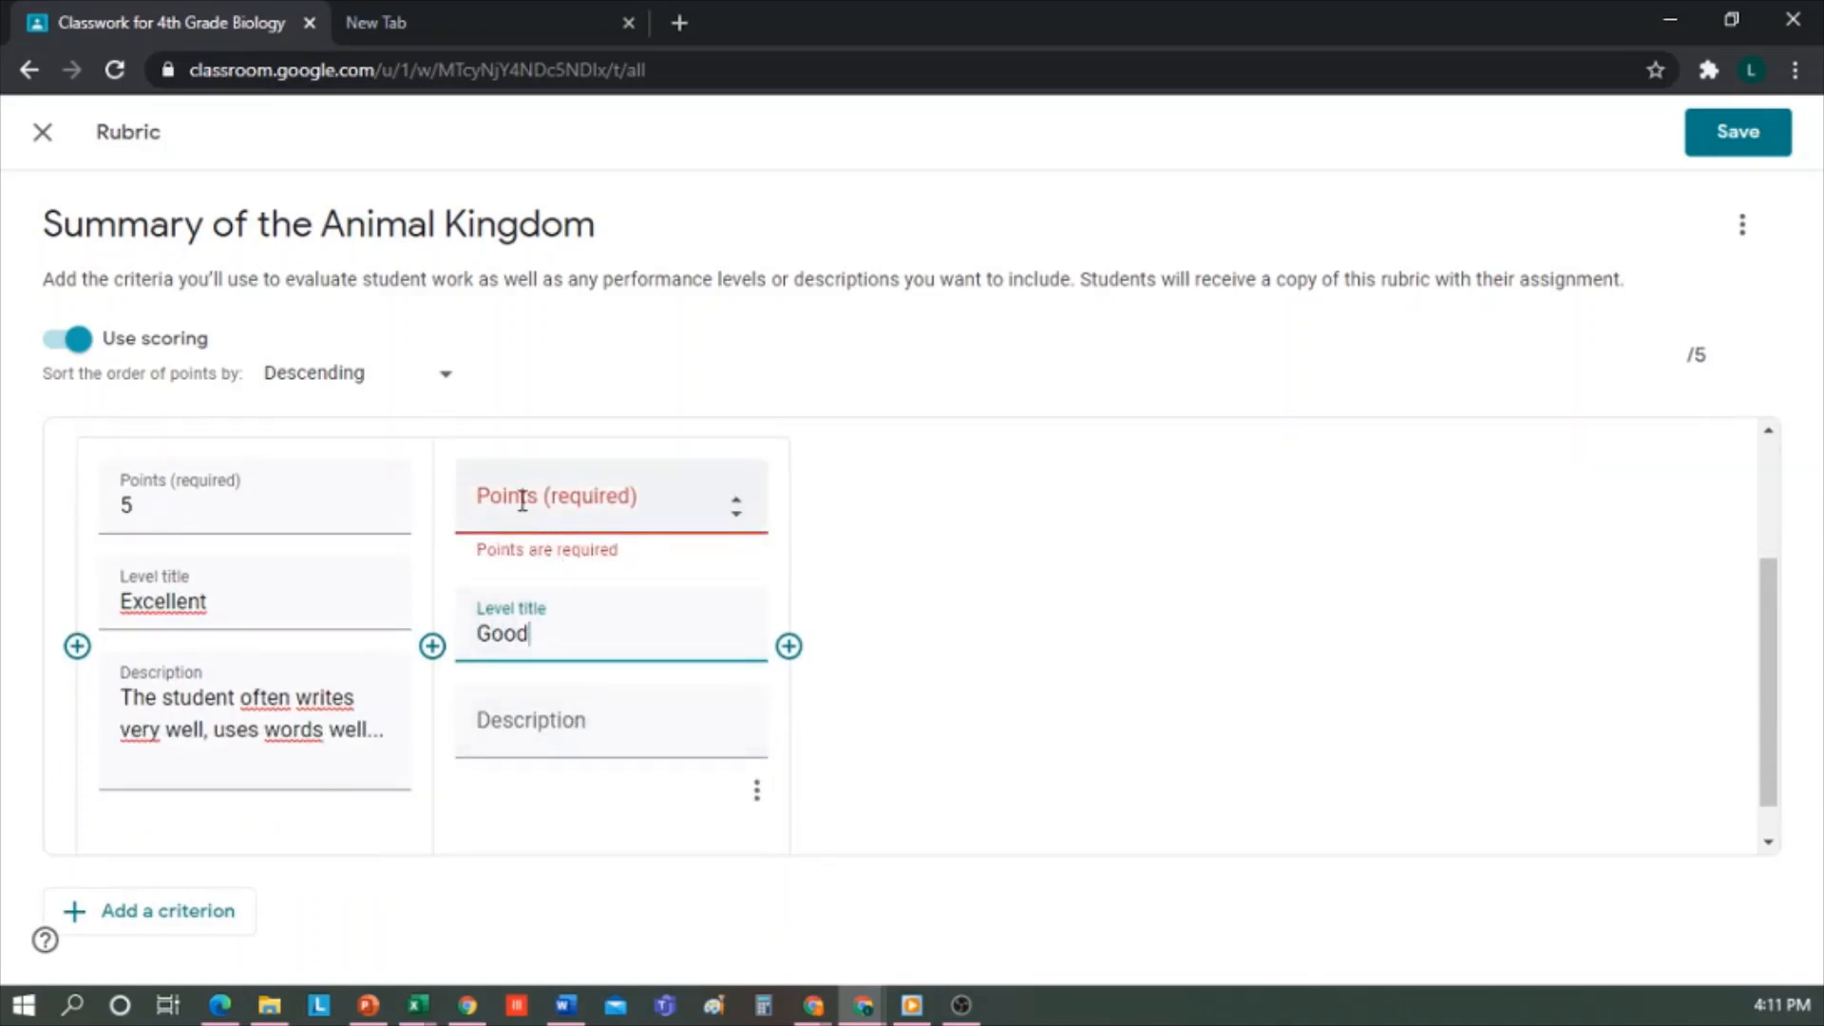
click(518, 499)
text(4)
click(549, 701)
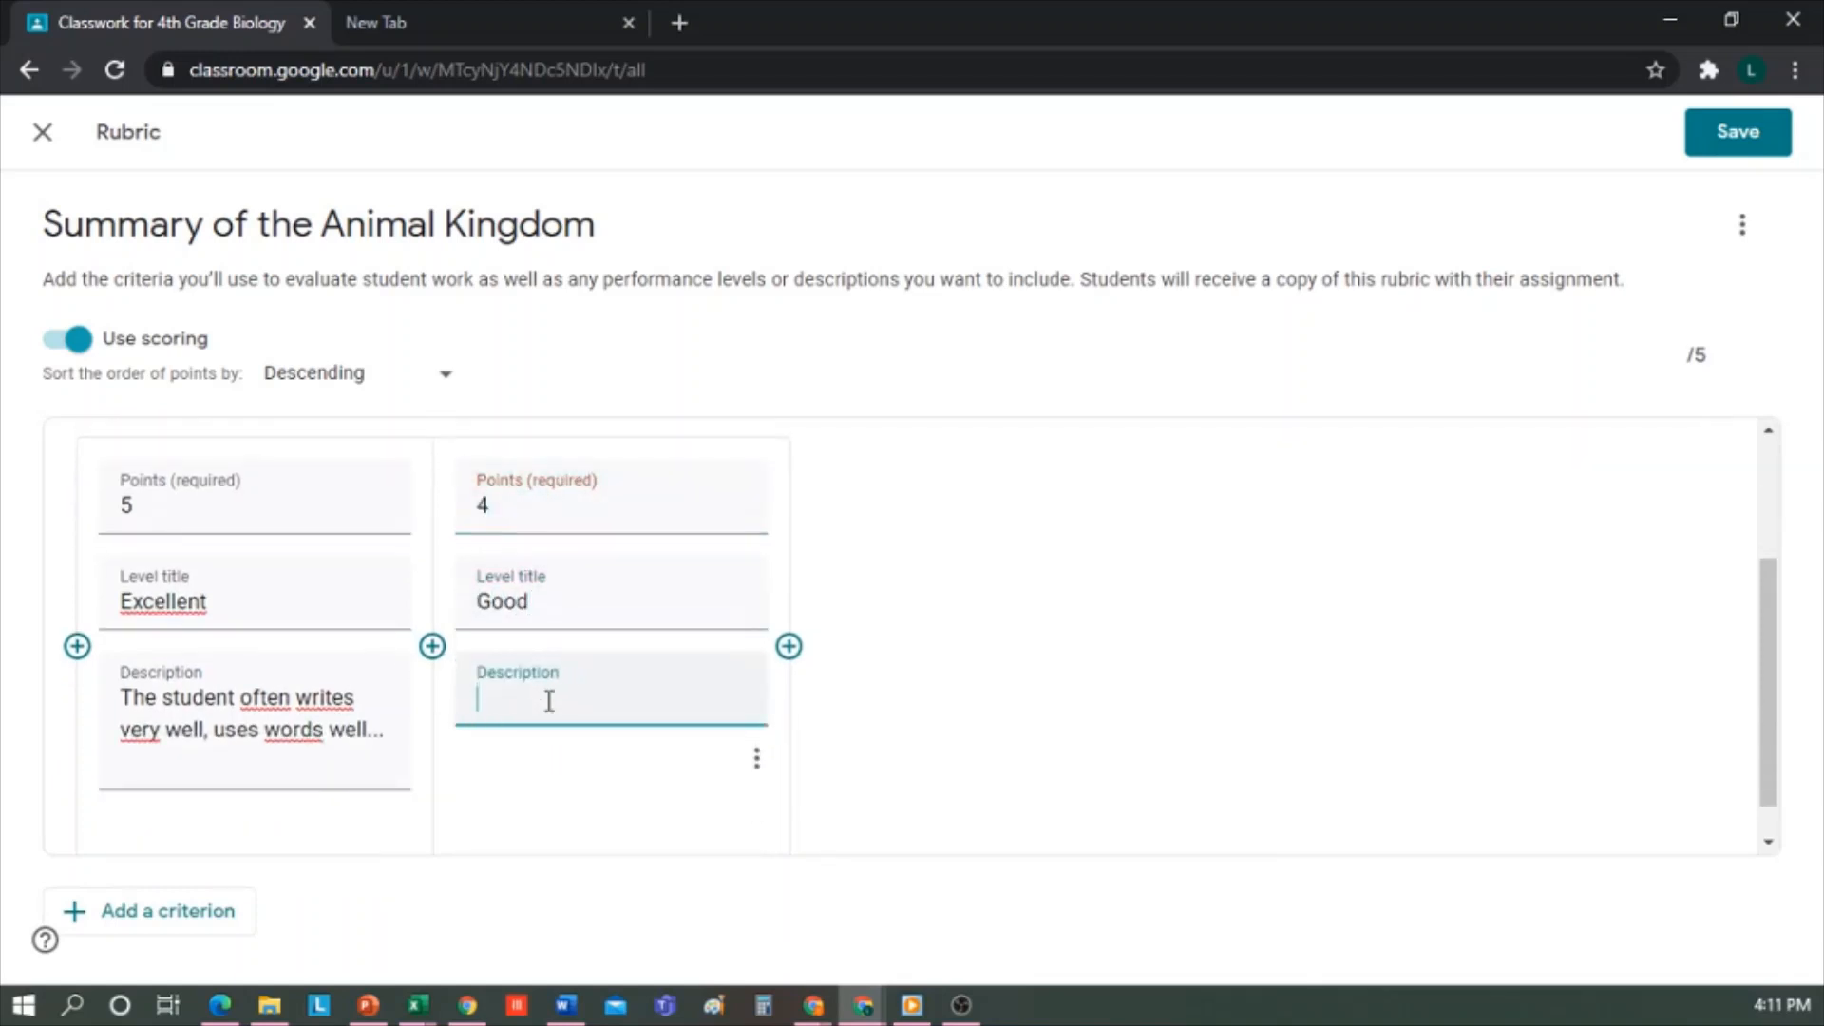
text(The student's writing is sometimes good, and he/she uses vocabulary well)
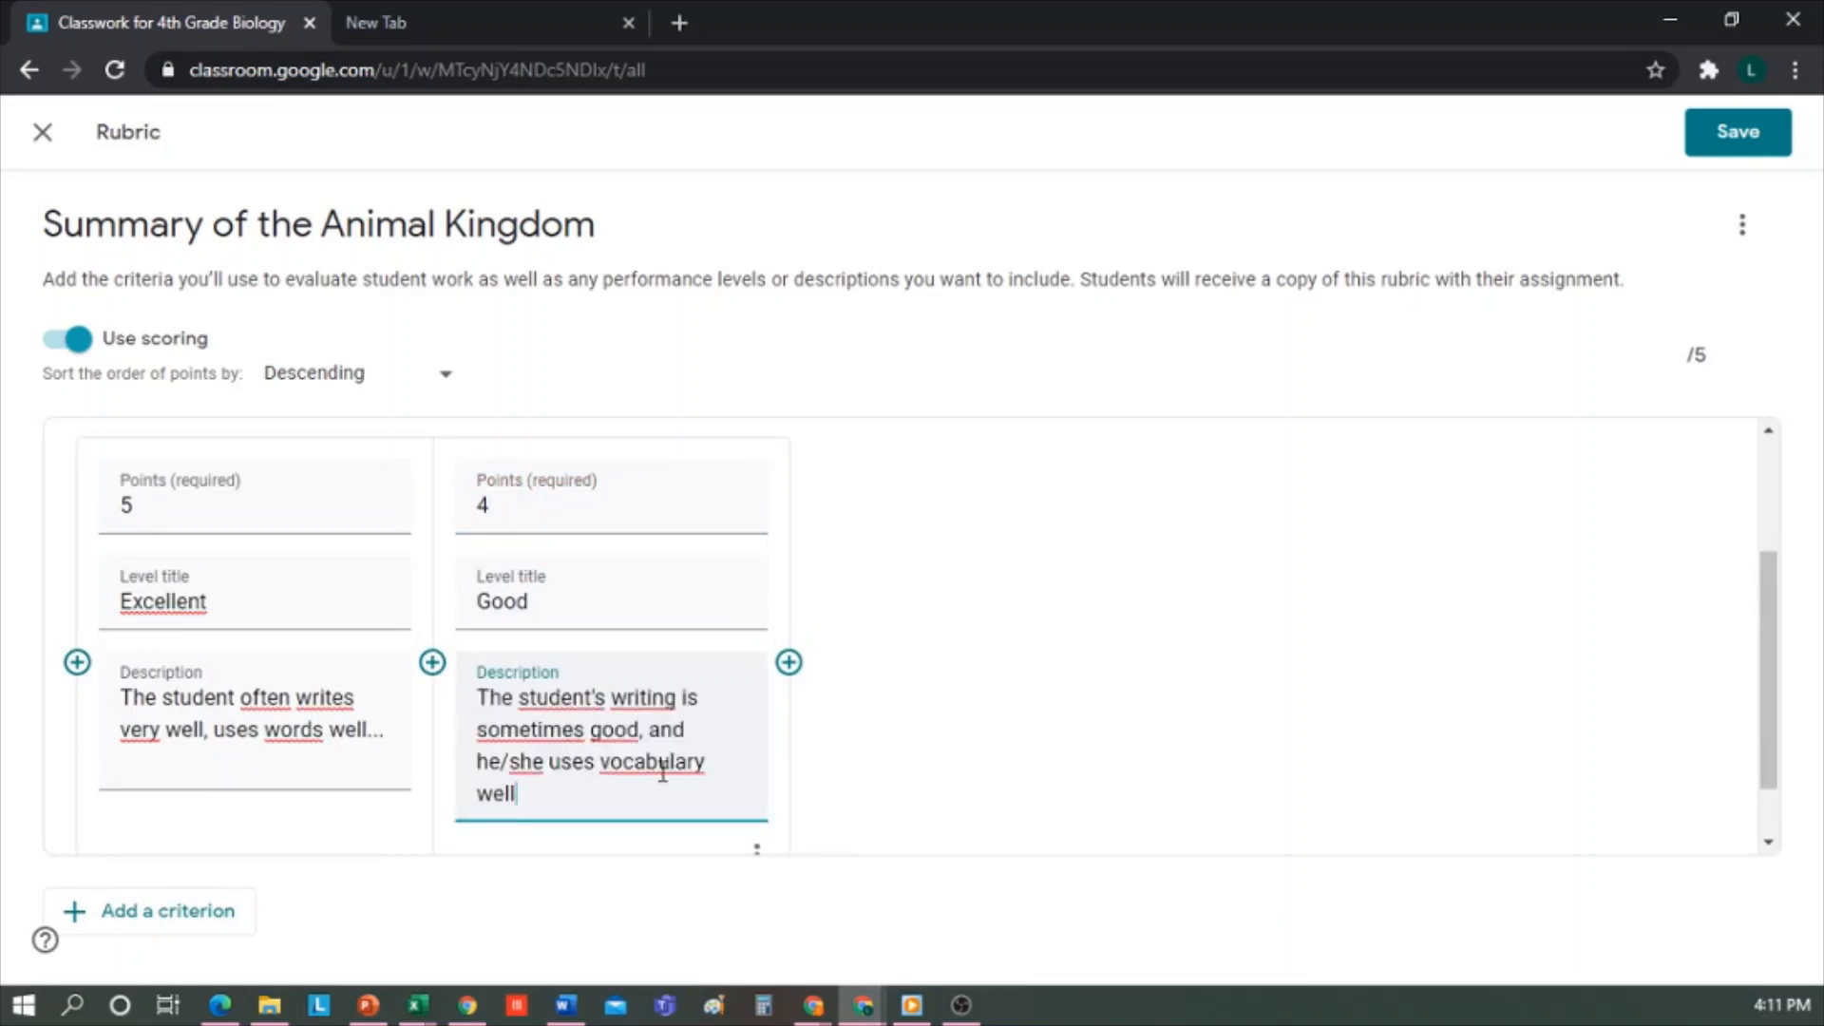
- Add a 3-point level titled "Fair" with the description "The student occasionally writes well, and makes good use of words..."
scroll(616, 790, down, 1)
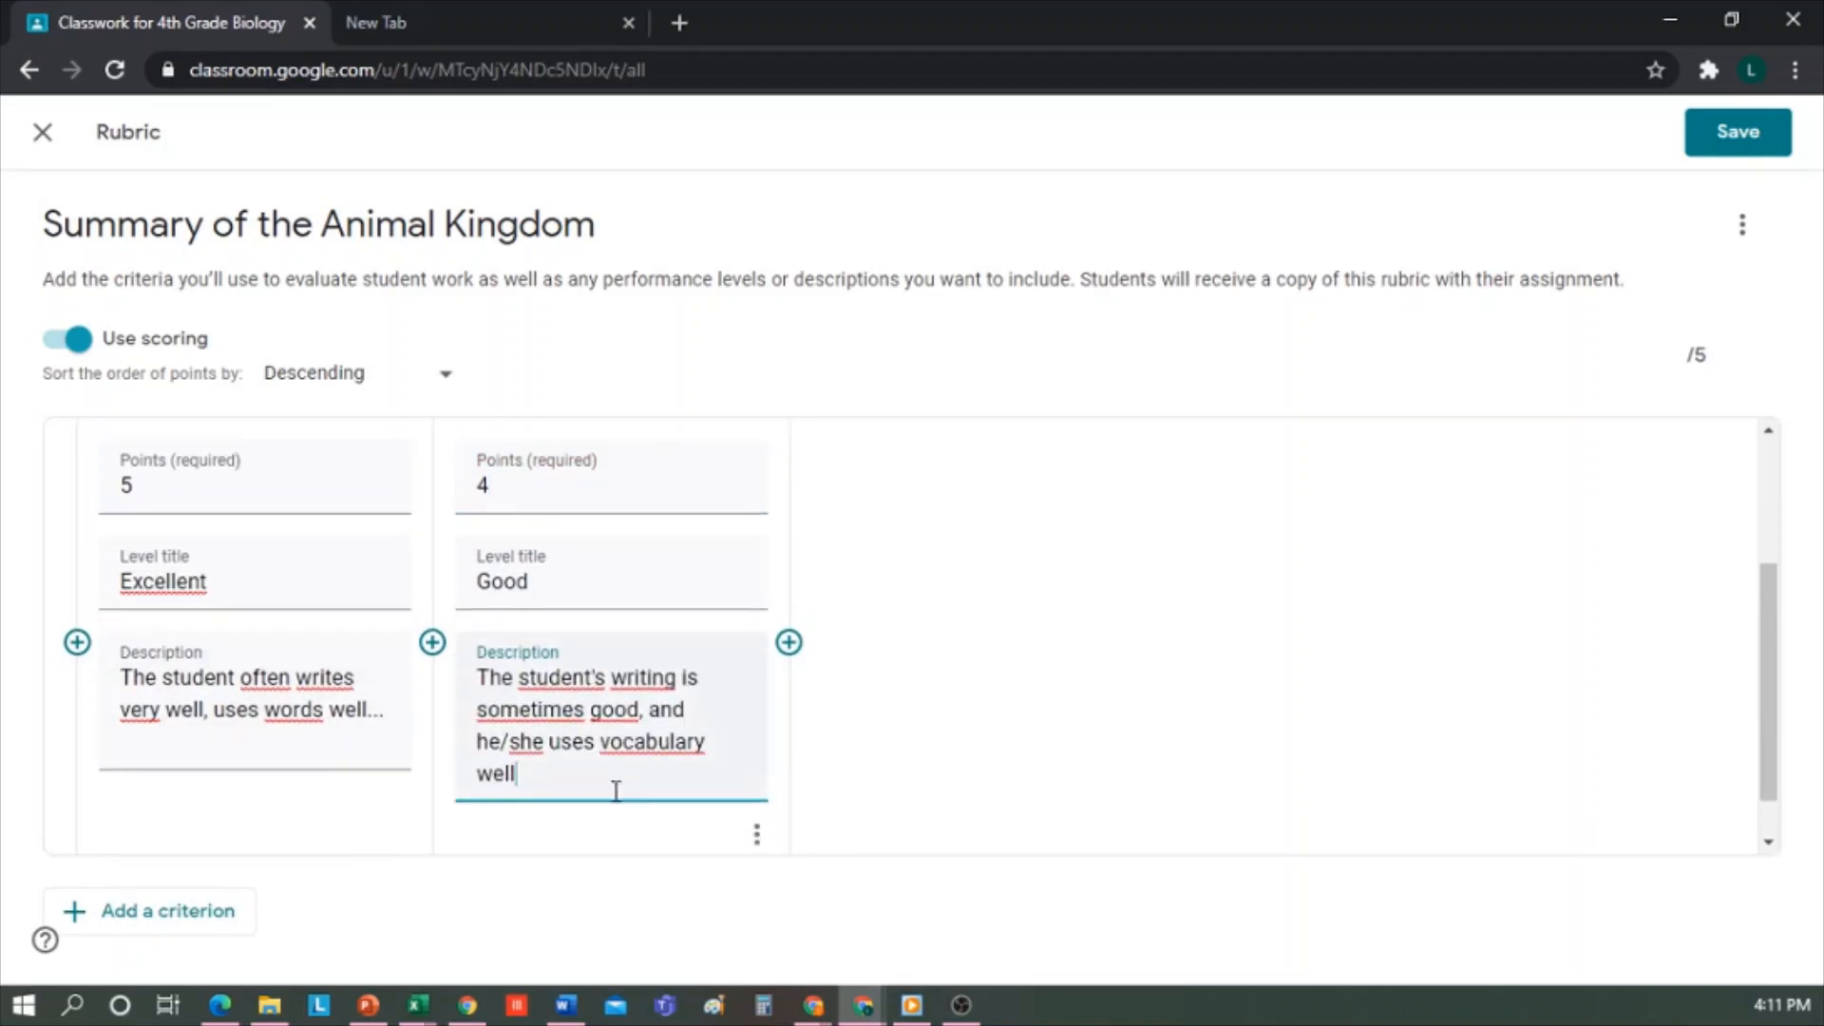
click(789, 642)
text(3)
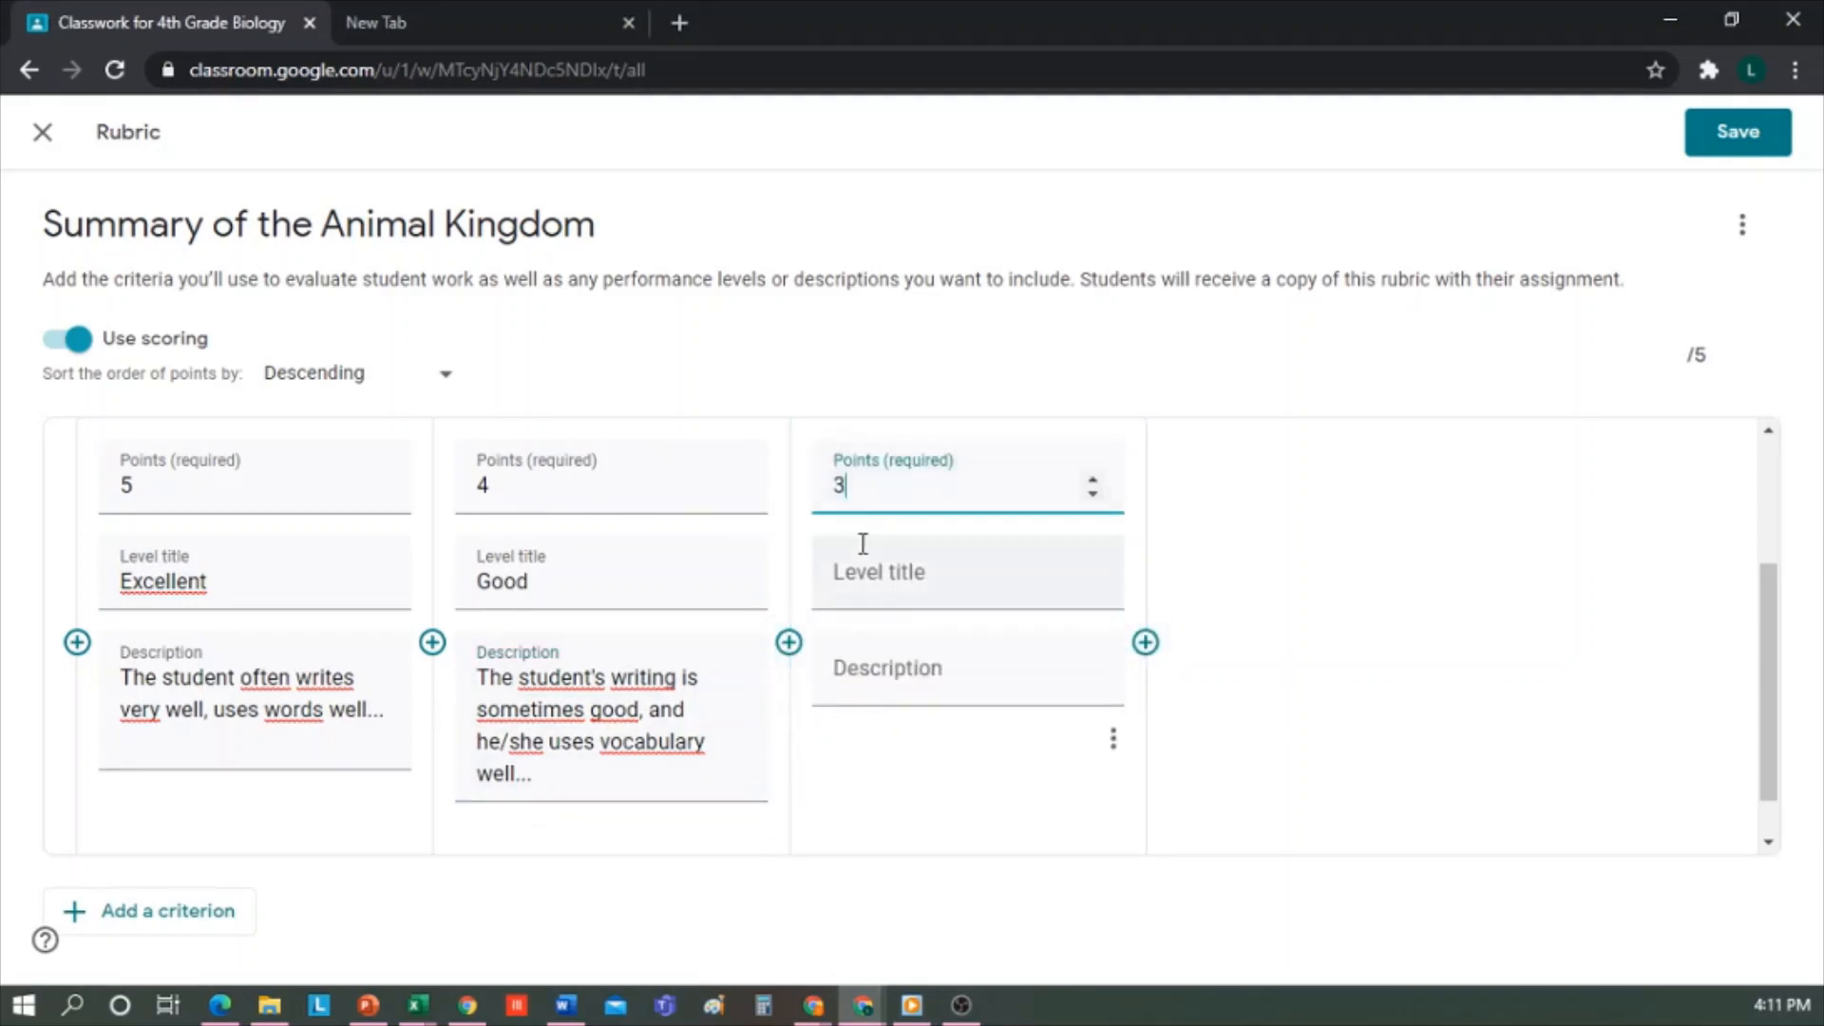
click(854, 577)
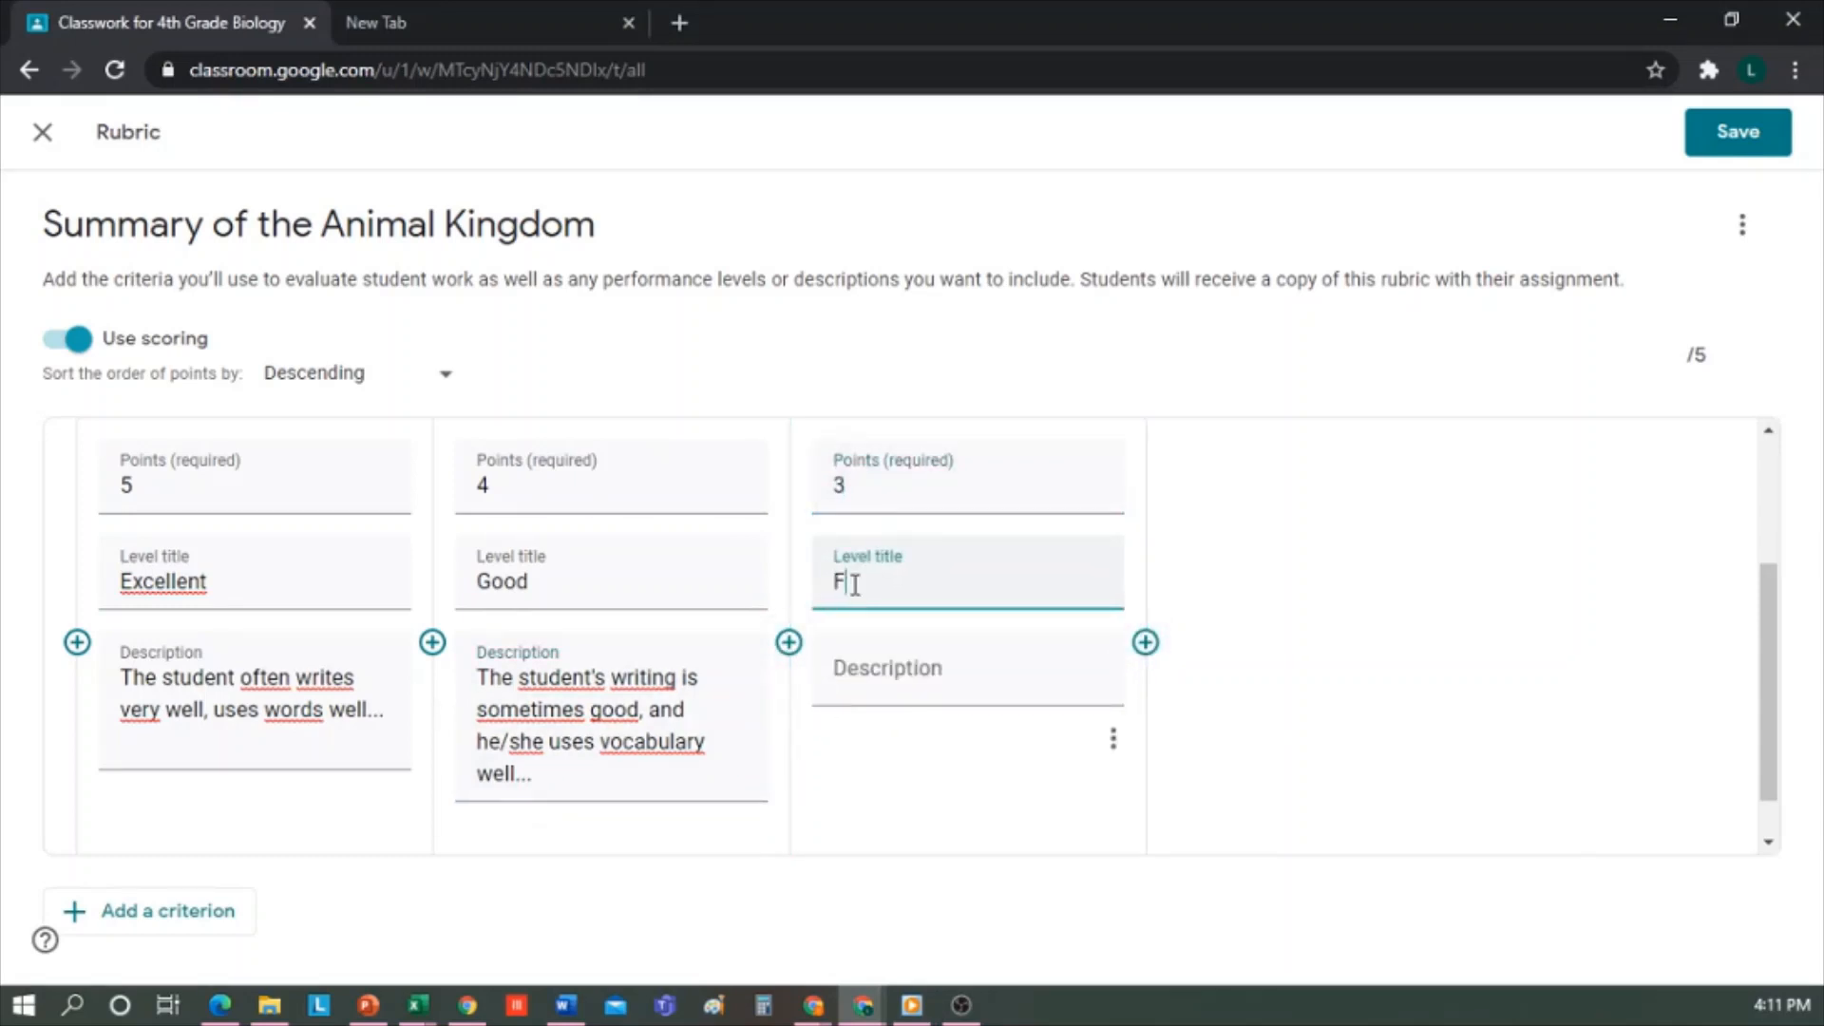
text(Fair)
click(867, 663)
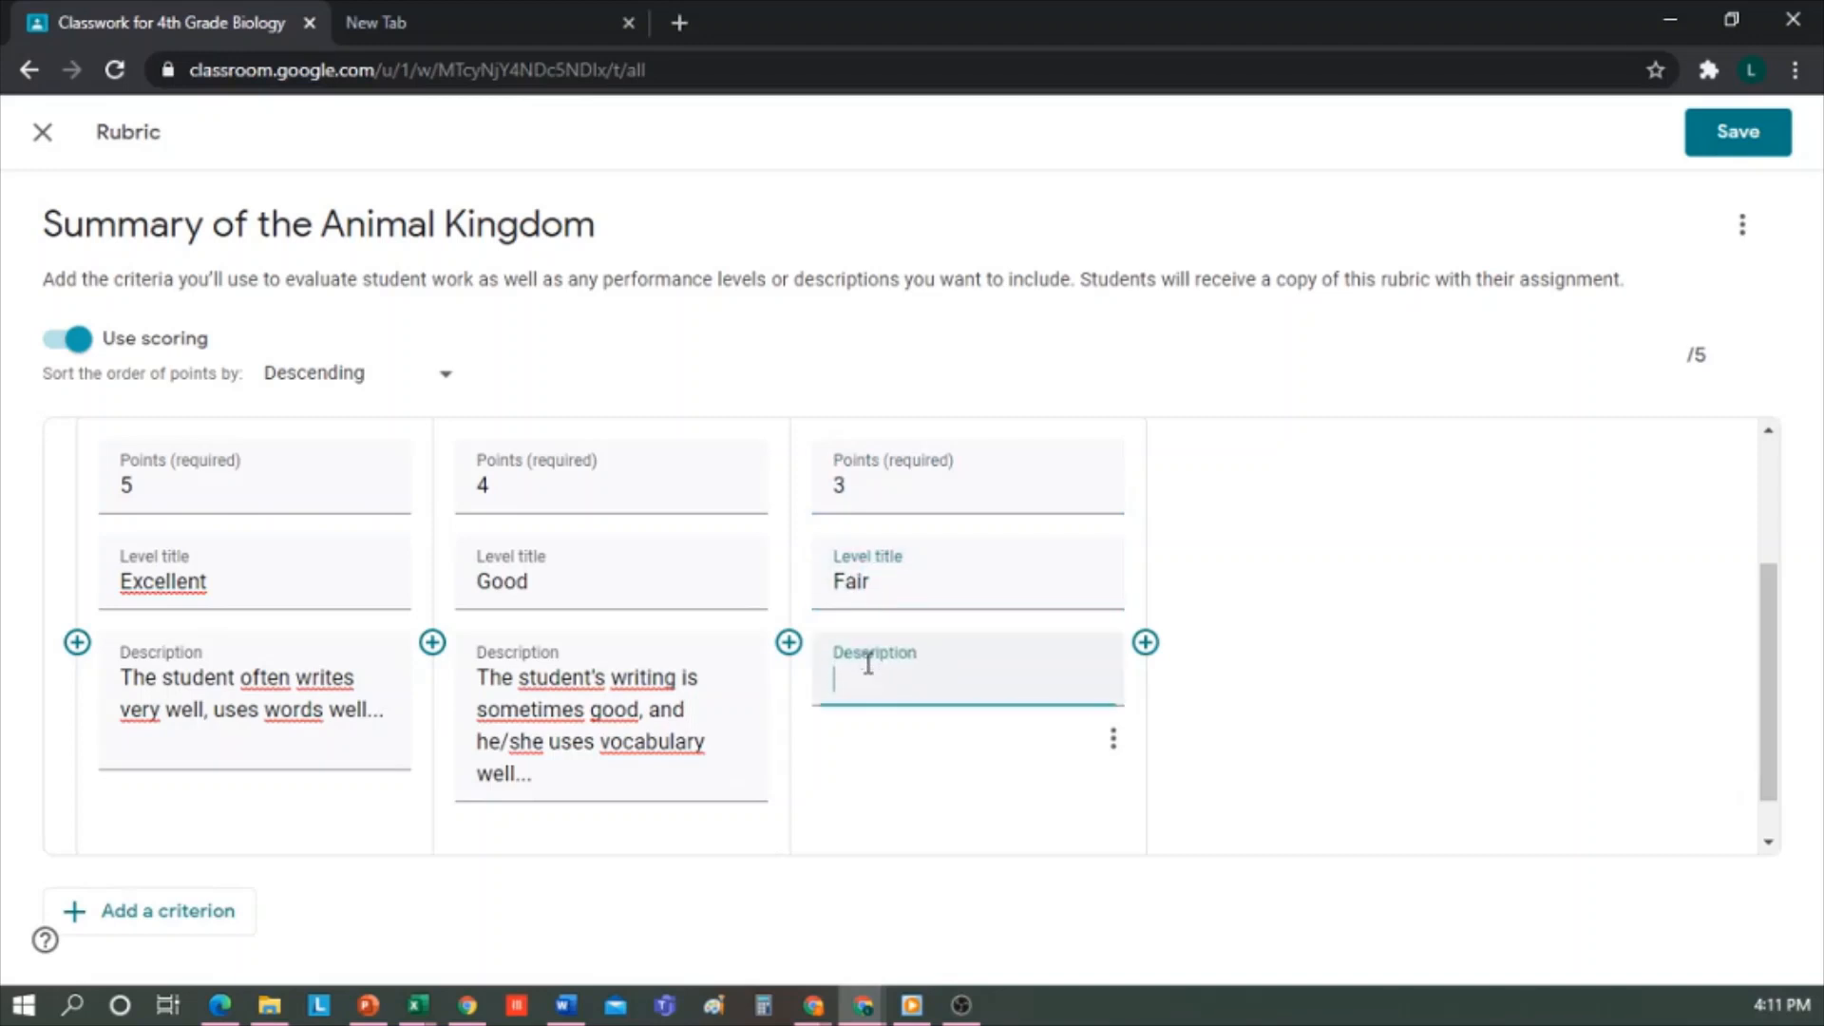
text(The student occasionally writes well, and makes good use of words)
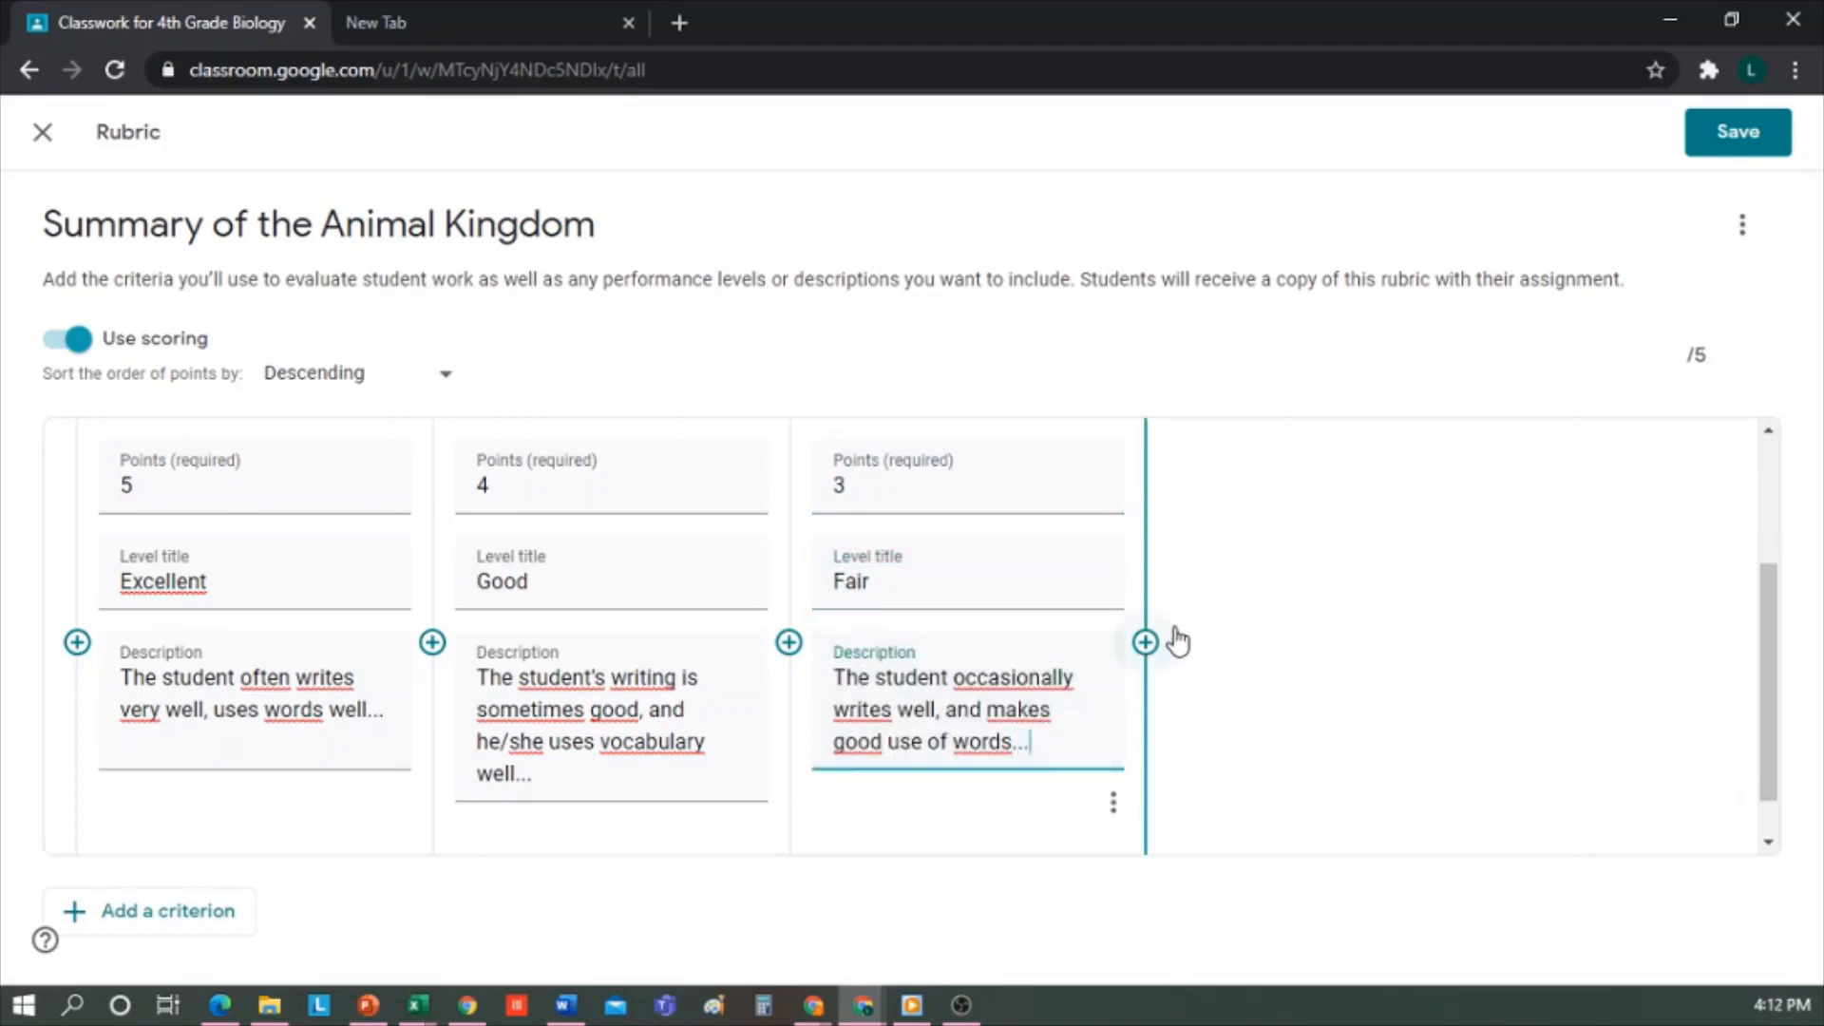
- Add a 1-point level titled "Poor" with the description "The student has trouble writing, and rarely uses words correctly"
click(1146, 643)
text(1)
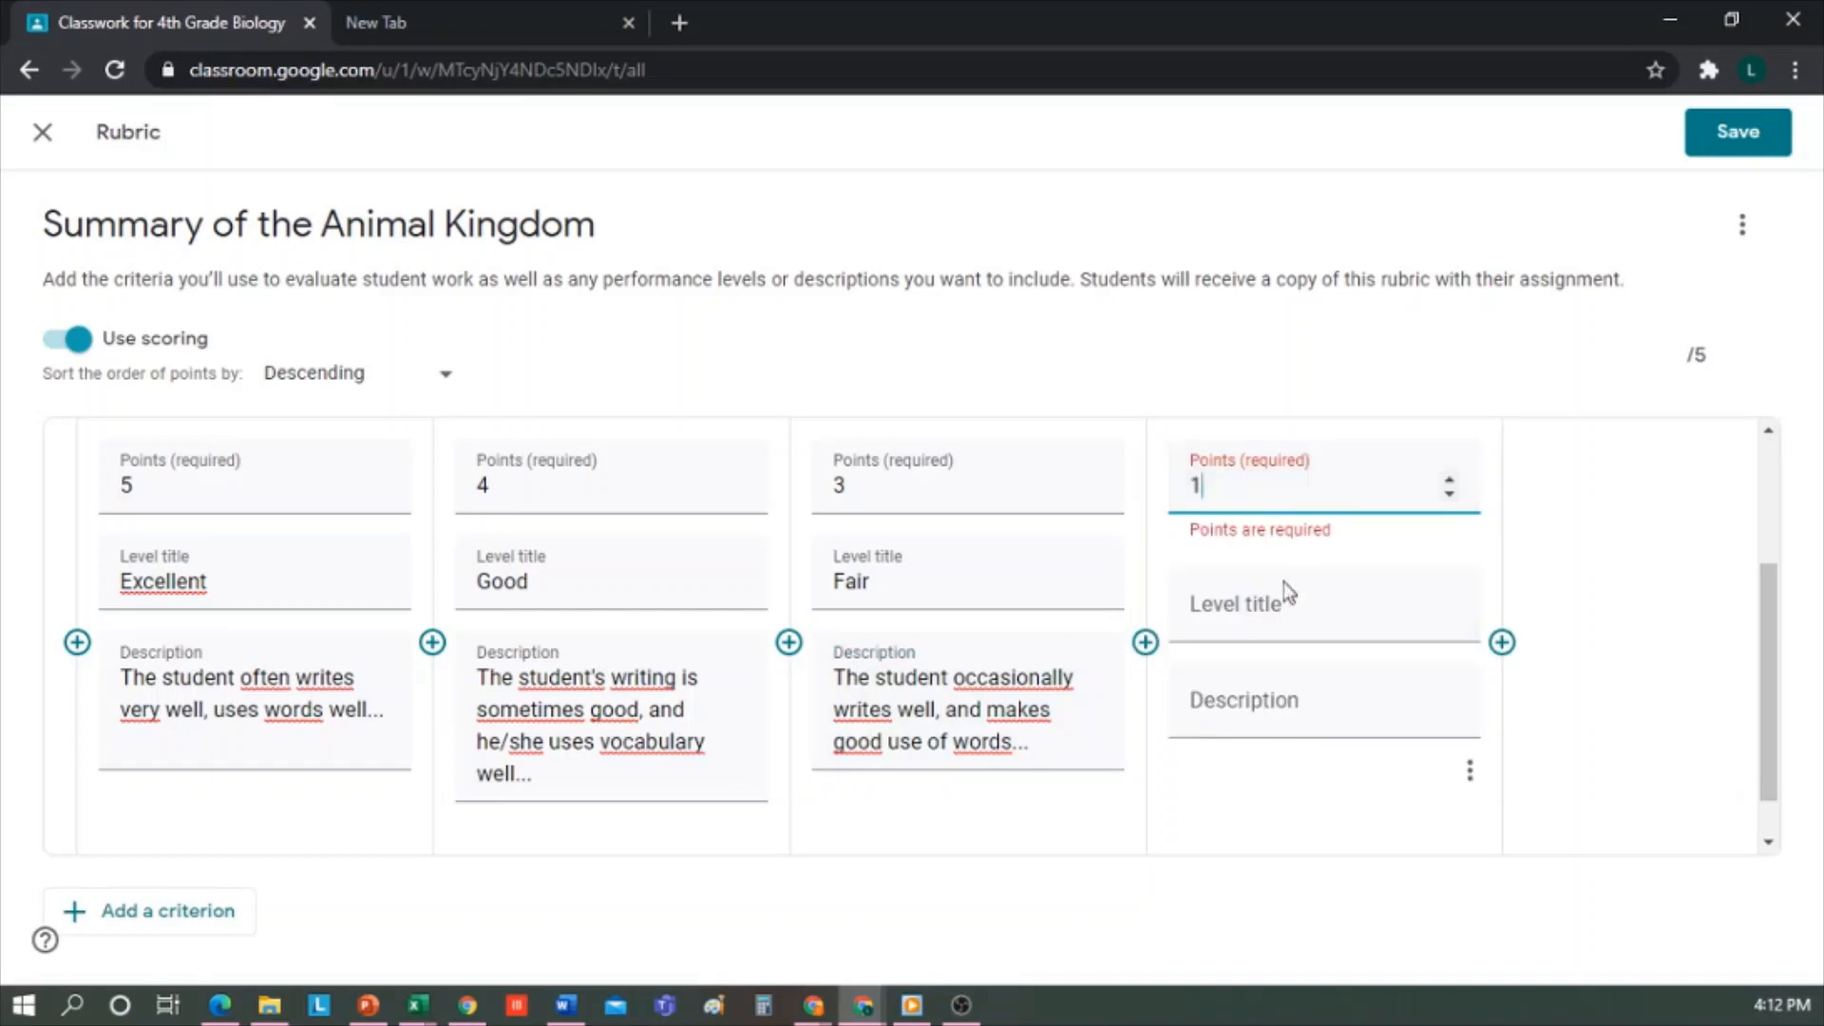
click(1250, 623)
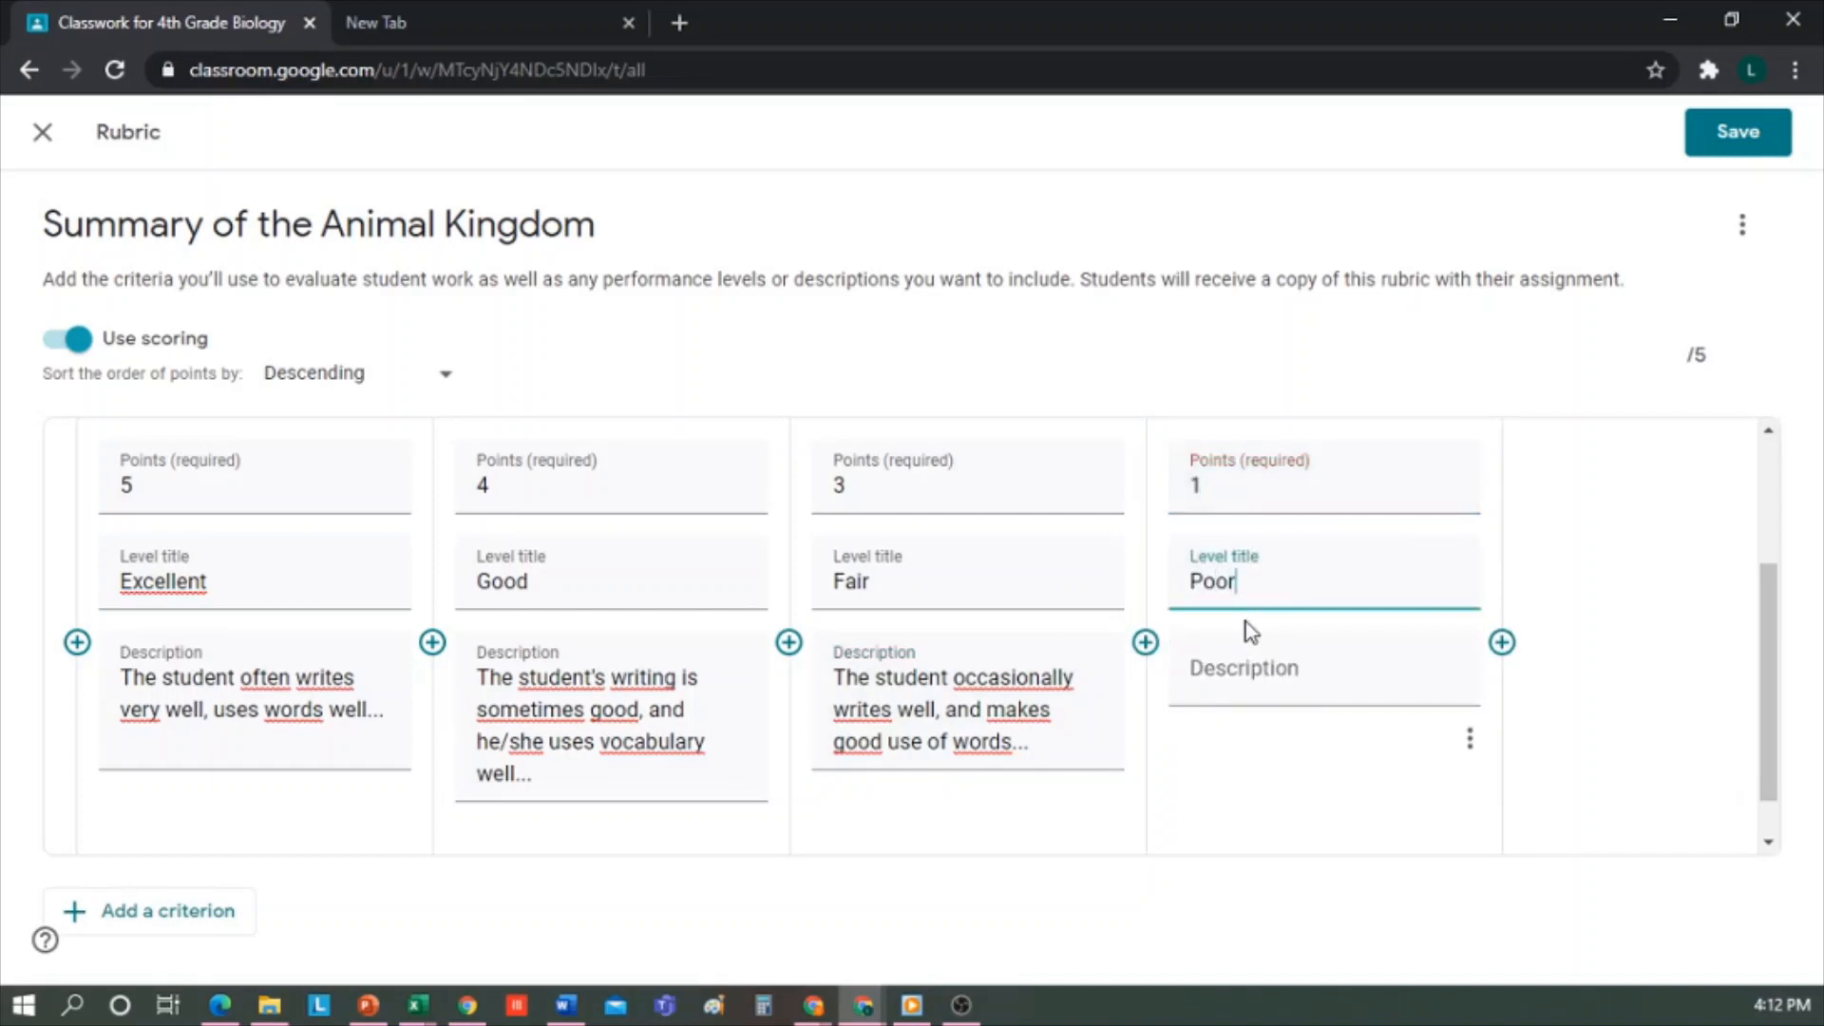
click(1241, 663)
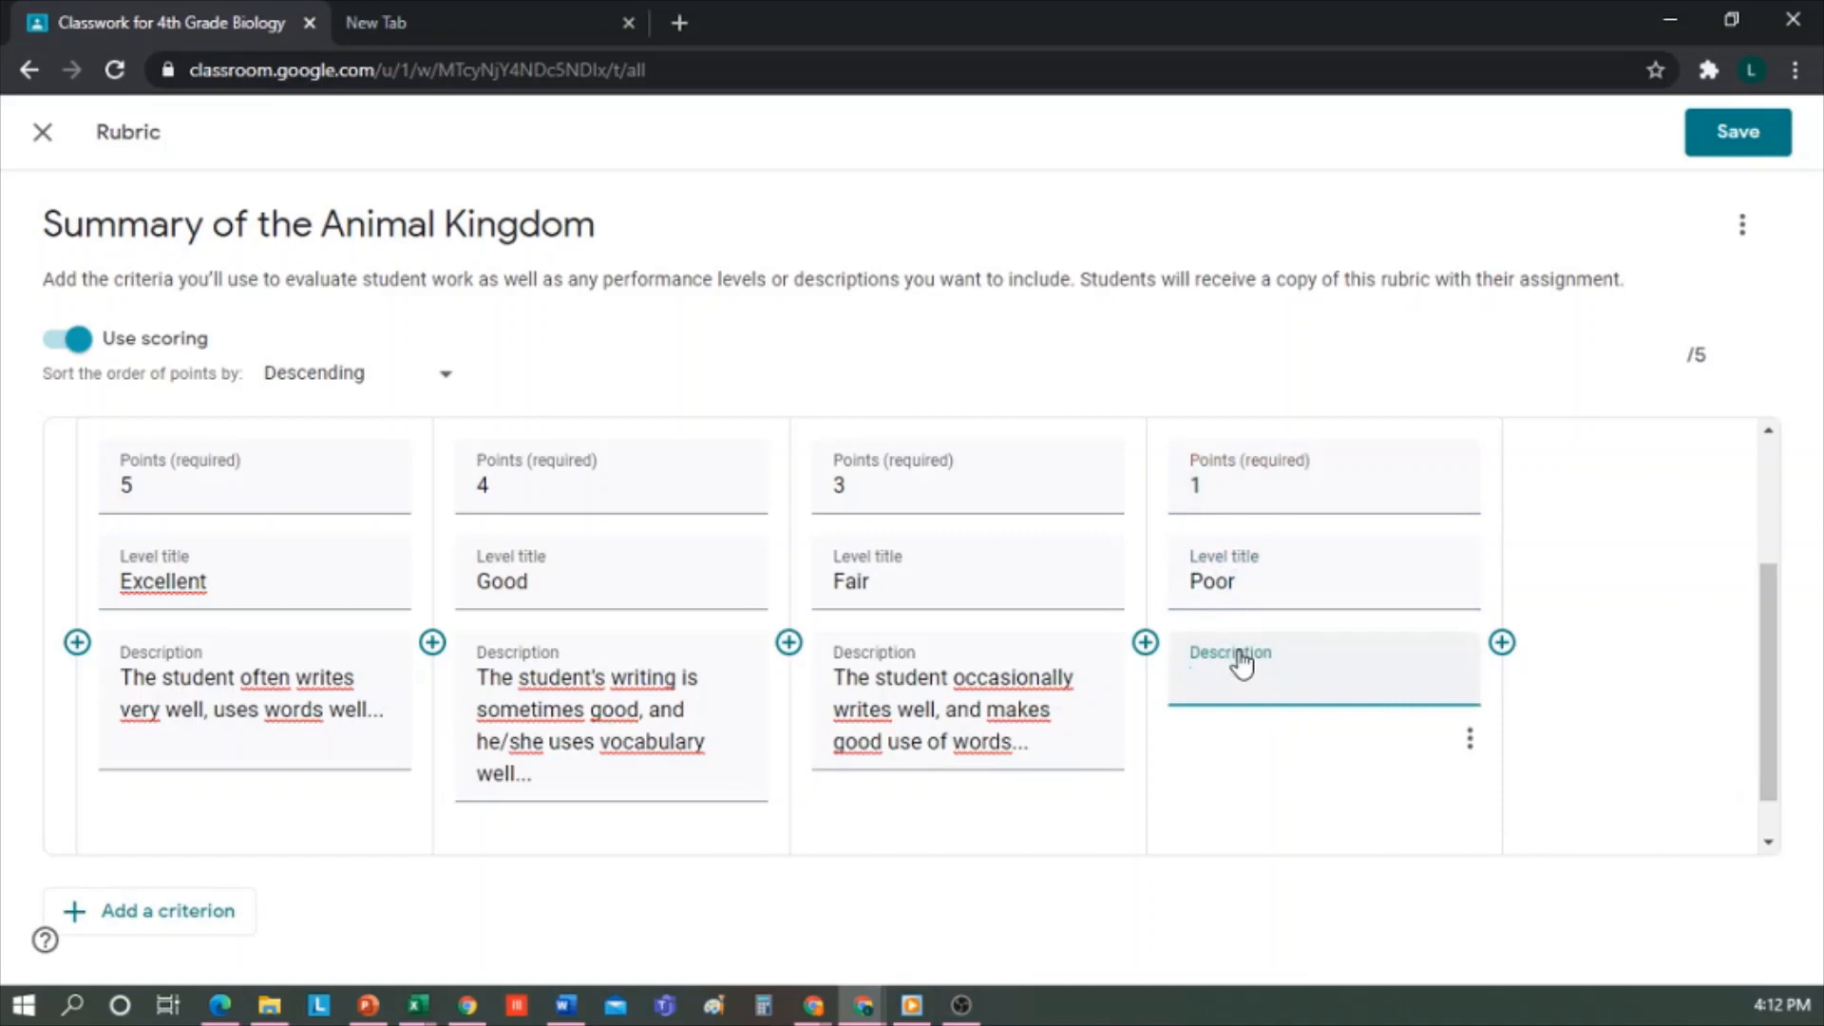
text(The student has trouble writing, and rarely uses words correctly)
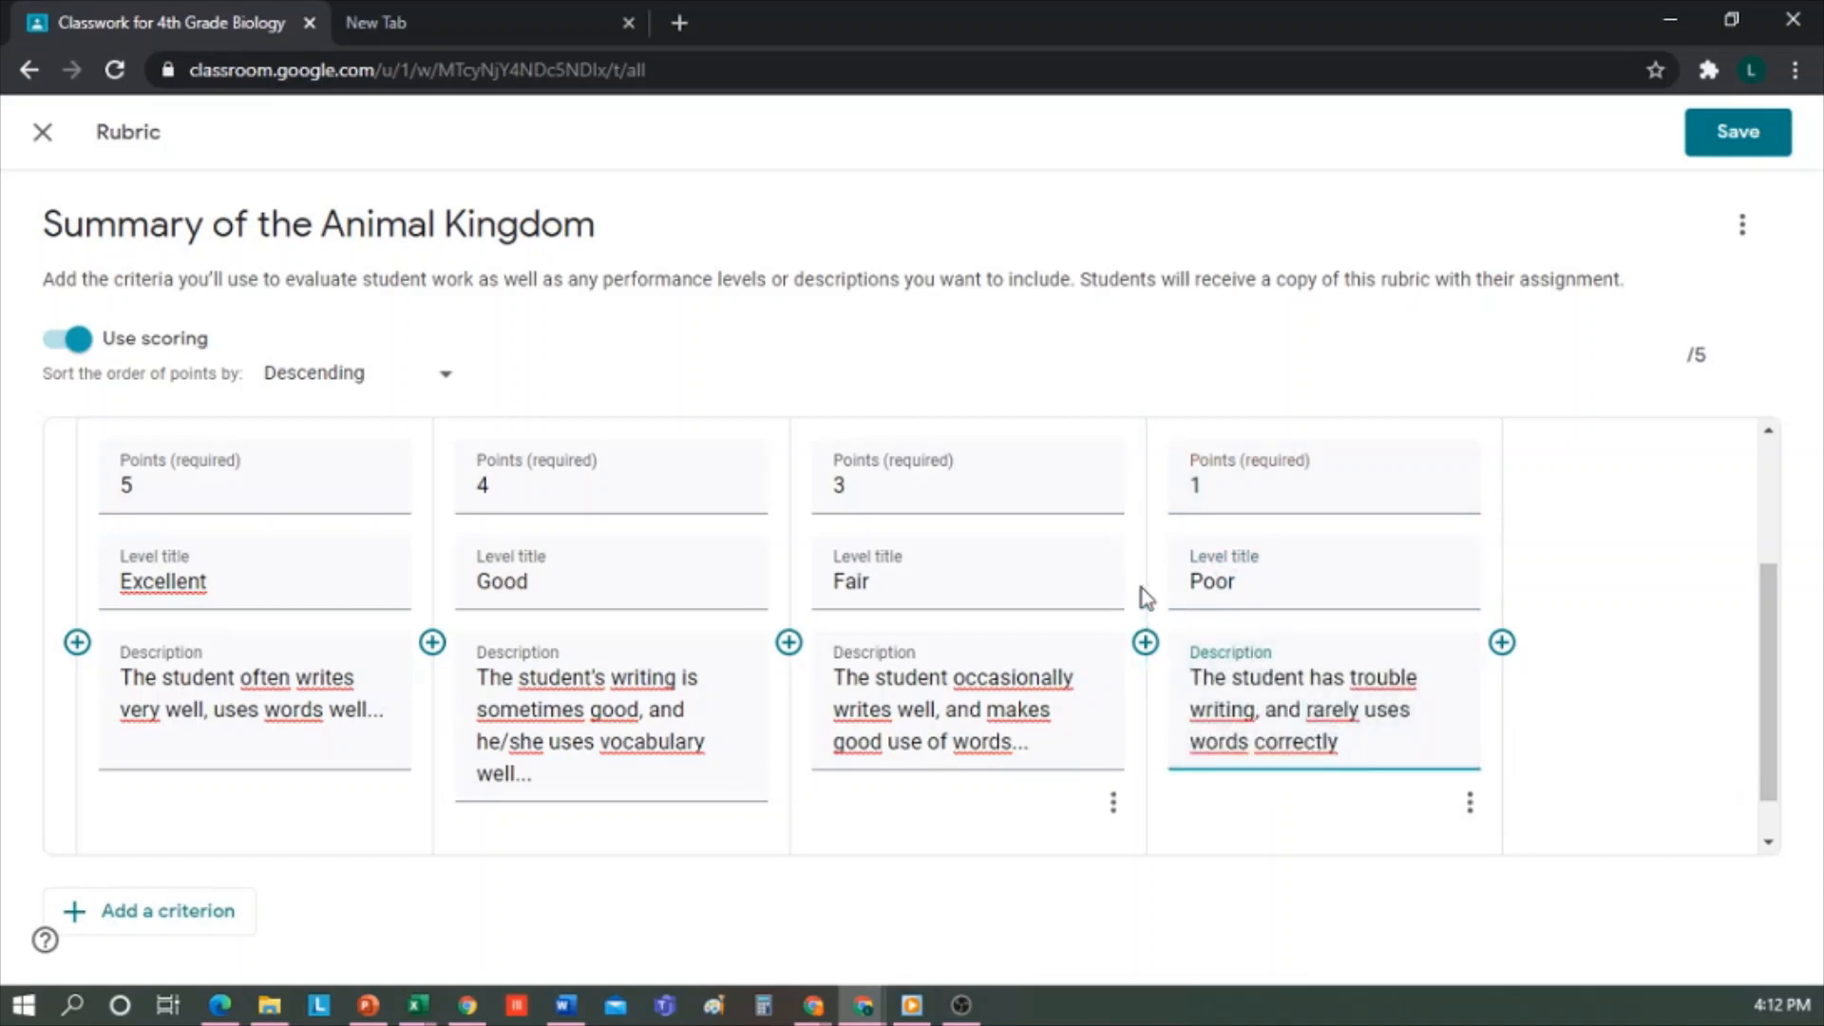
- Review the levels of the Fluency criterion and save the rubric to the assignment
scroll(1604, 682, down, 1)
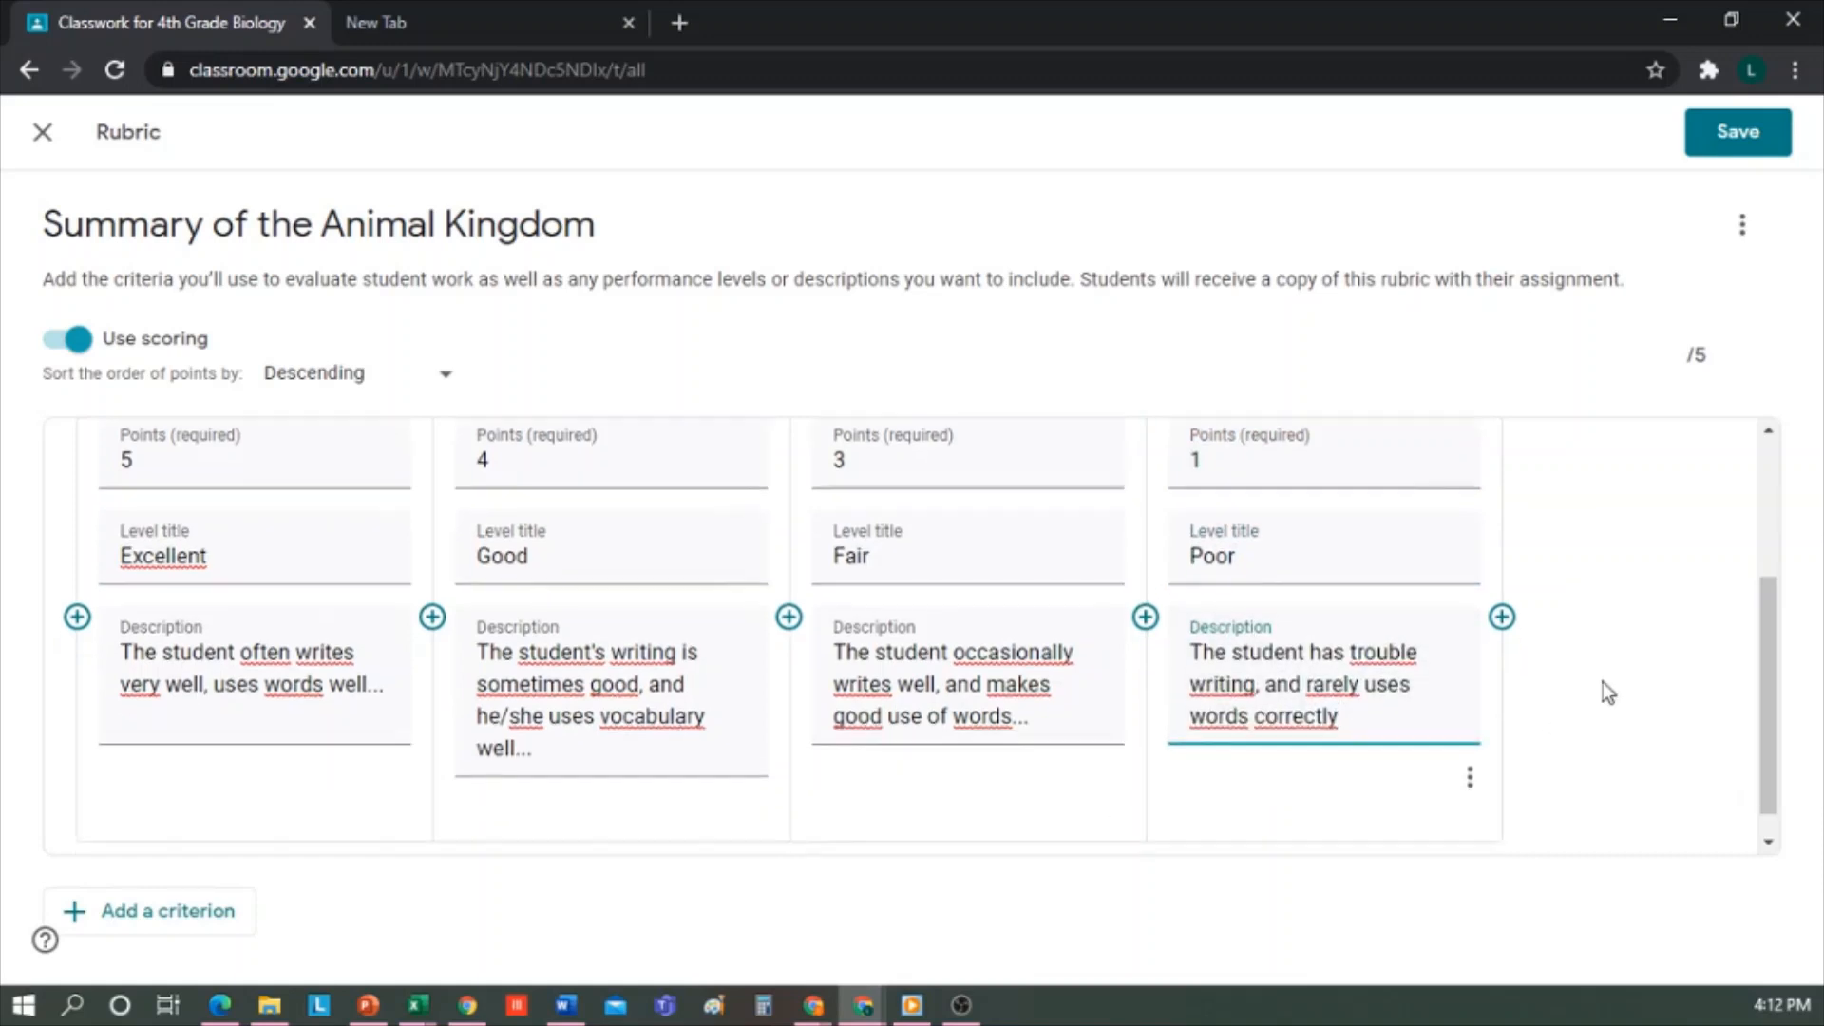
scroll(1603, 682, up, 3)
scroll(1603, 683, down, 3)
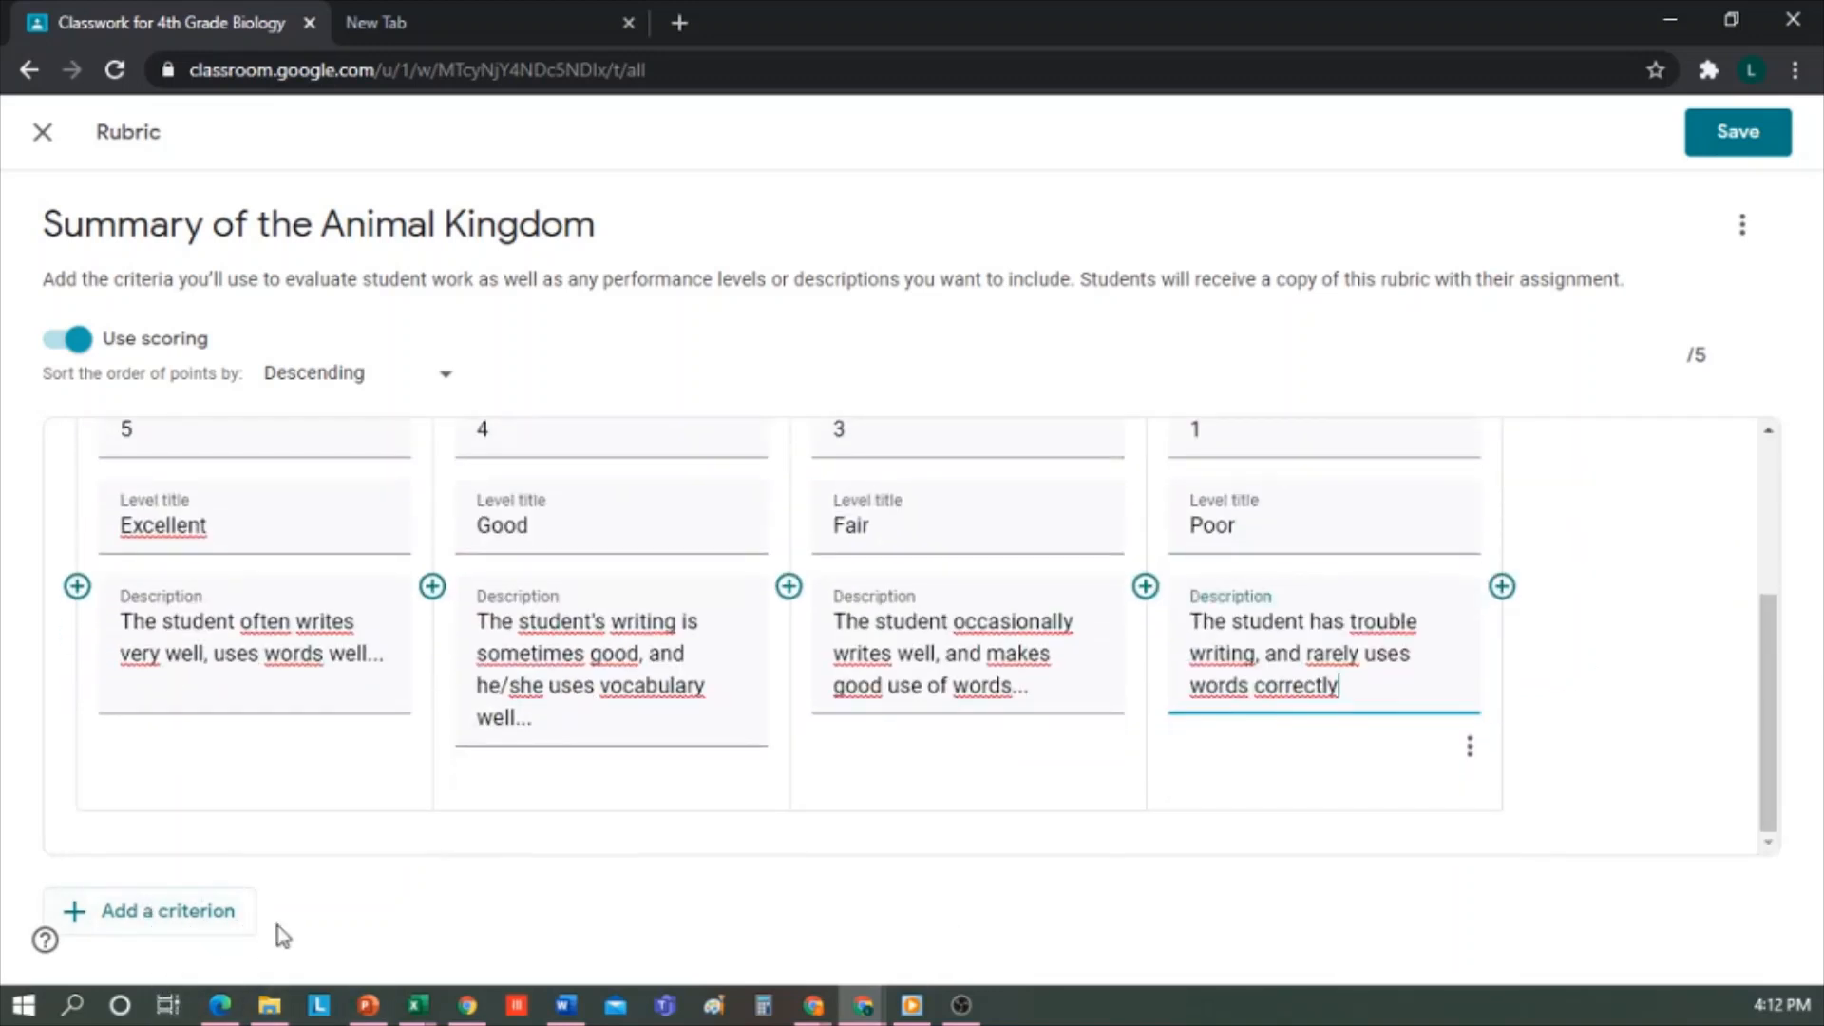
click(1744, 135)
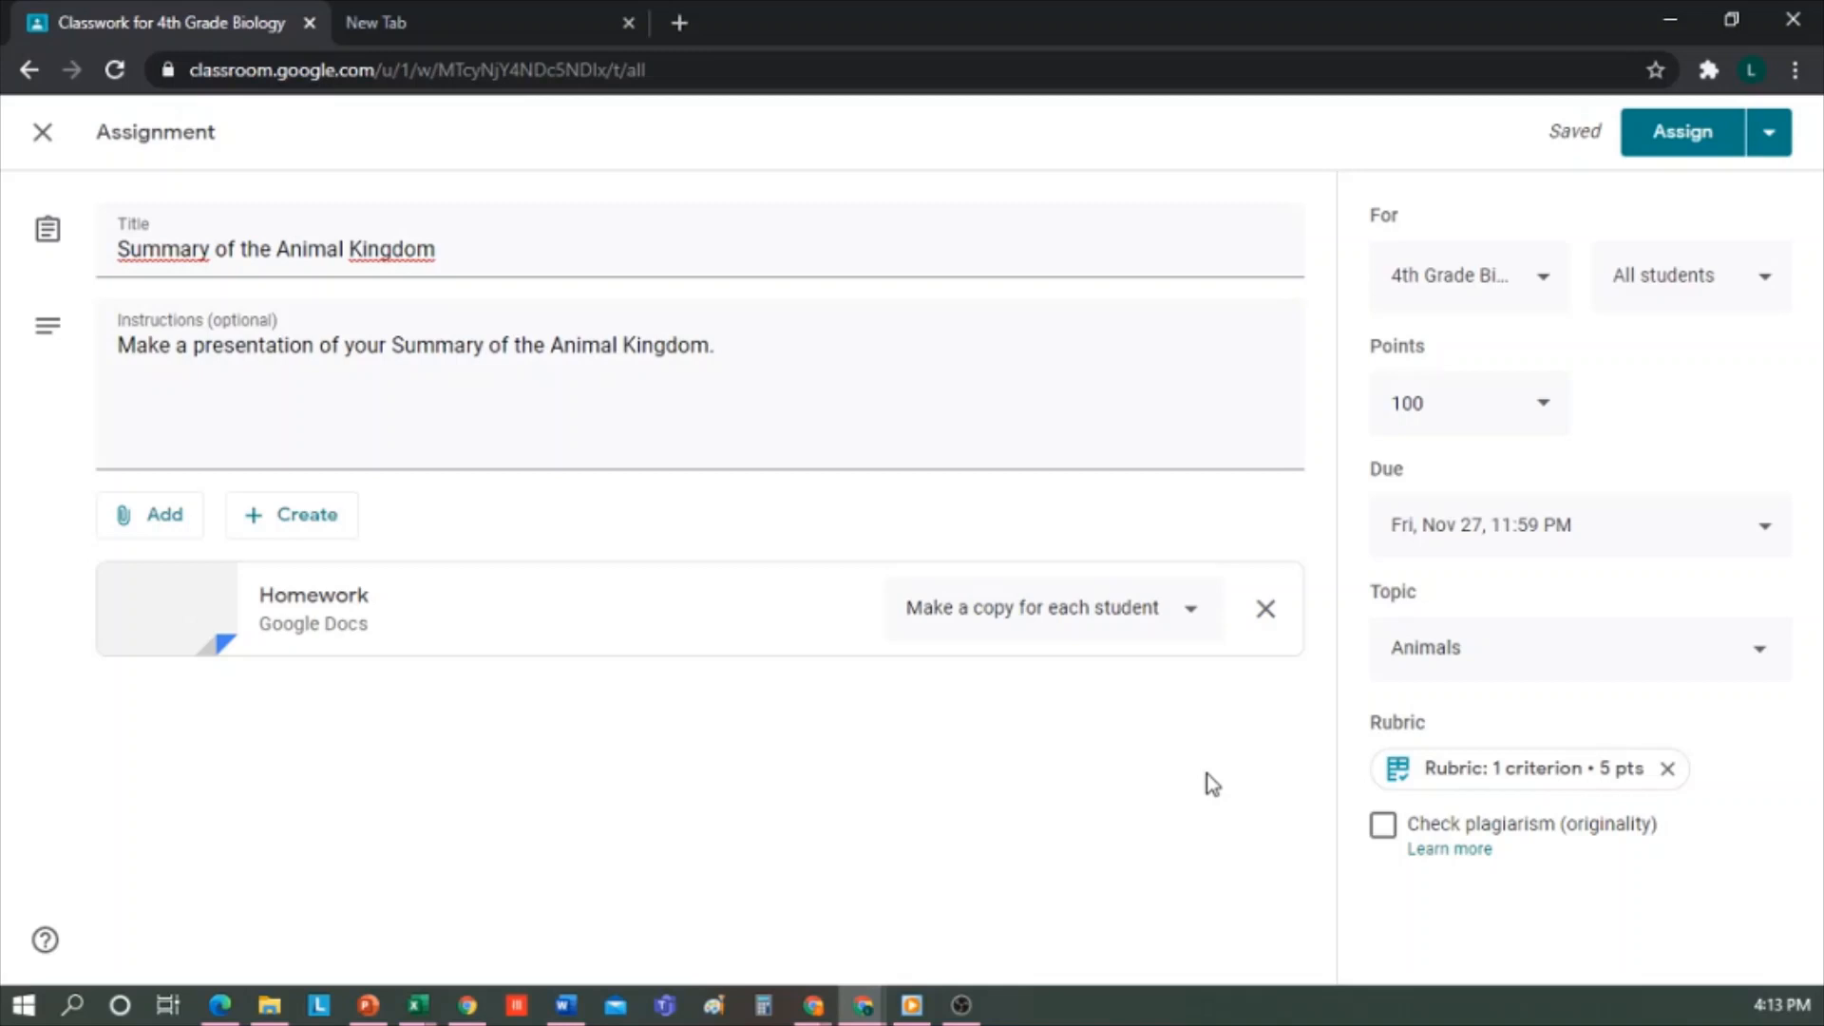
- Assign "Summary of the Animal Kingdom" to all students of the 4th Grade Biology class
click(1767, 144)
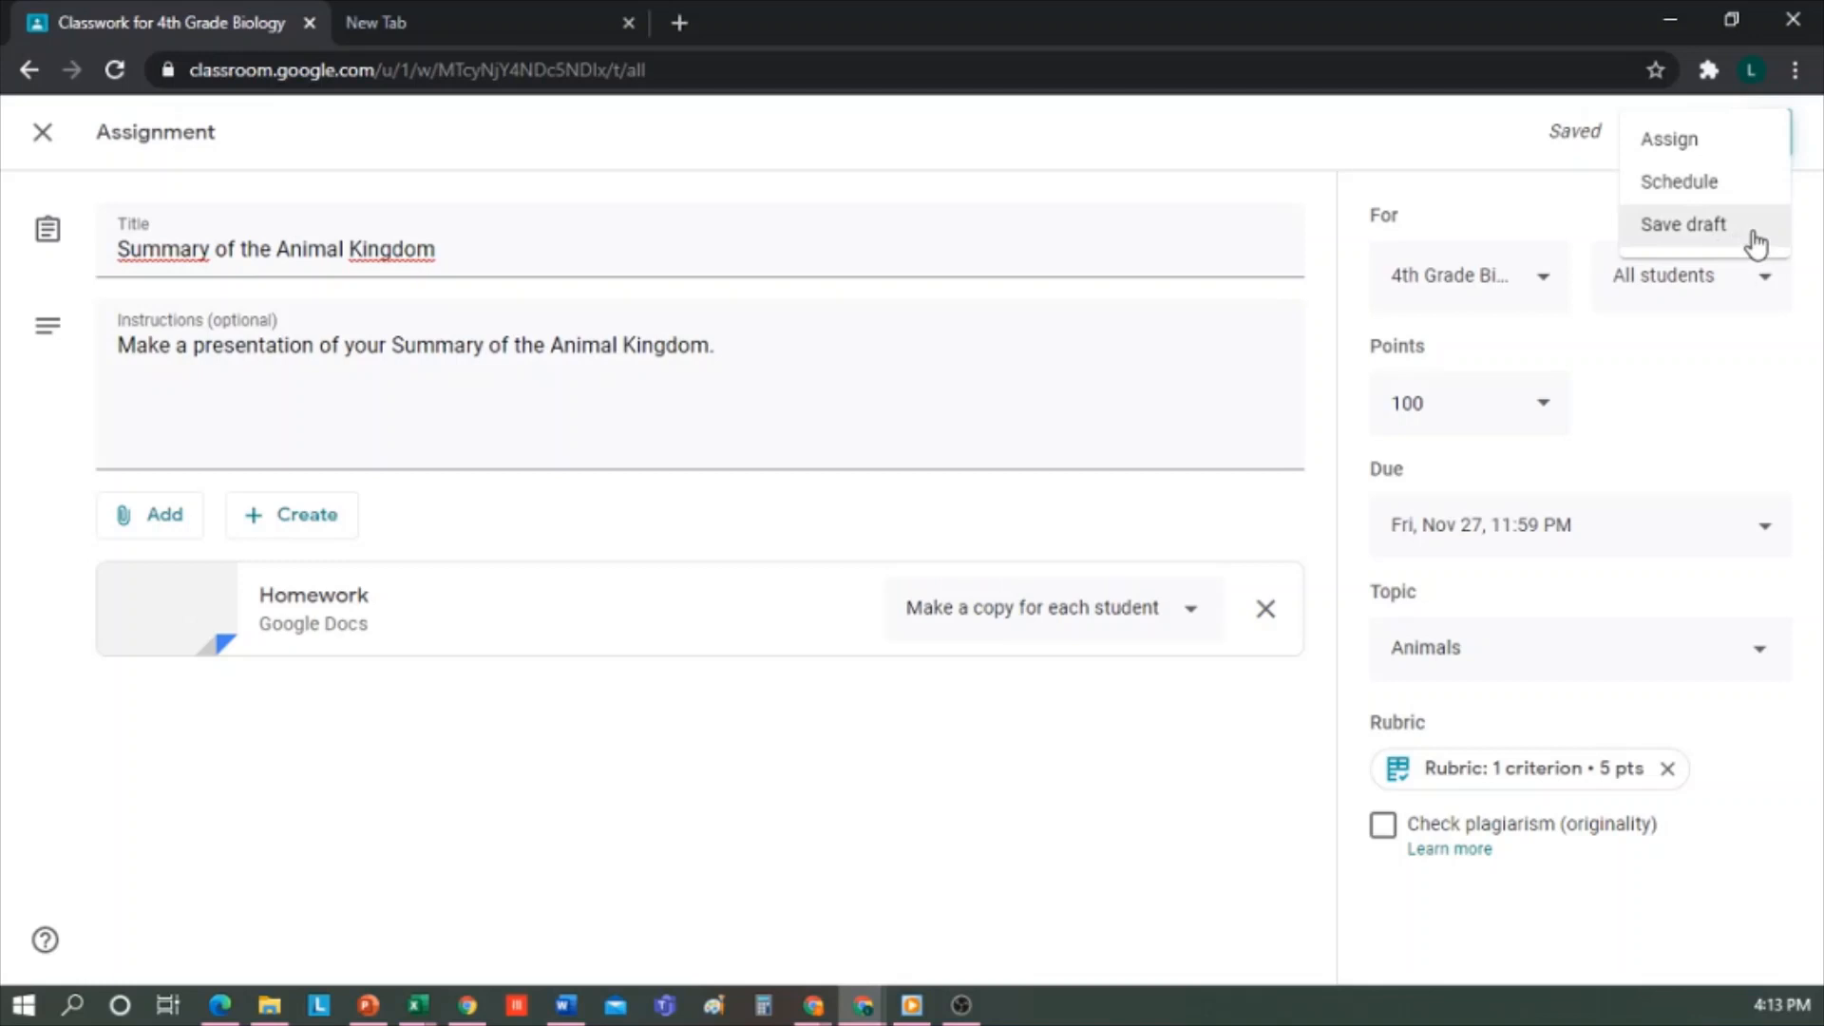
click(1541, 209)
click(1683, 130)
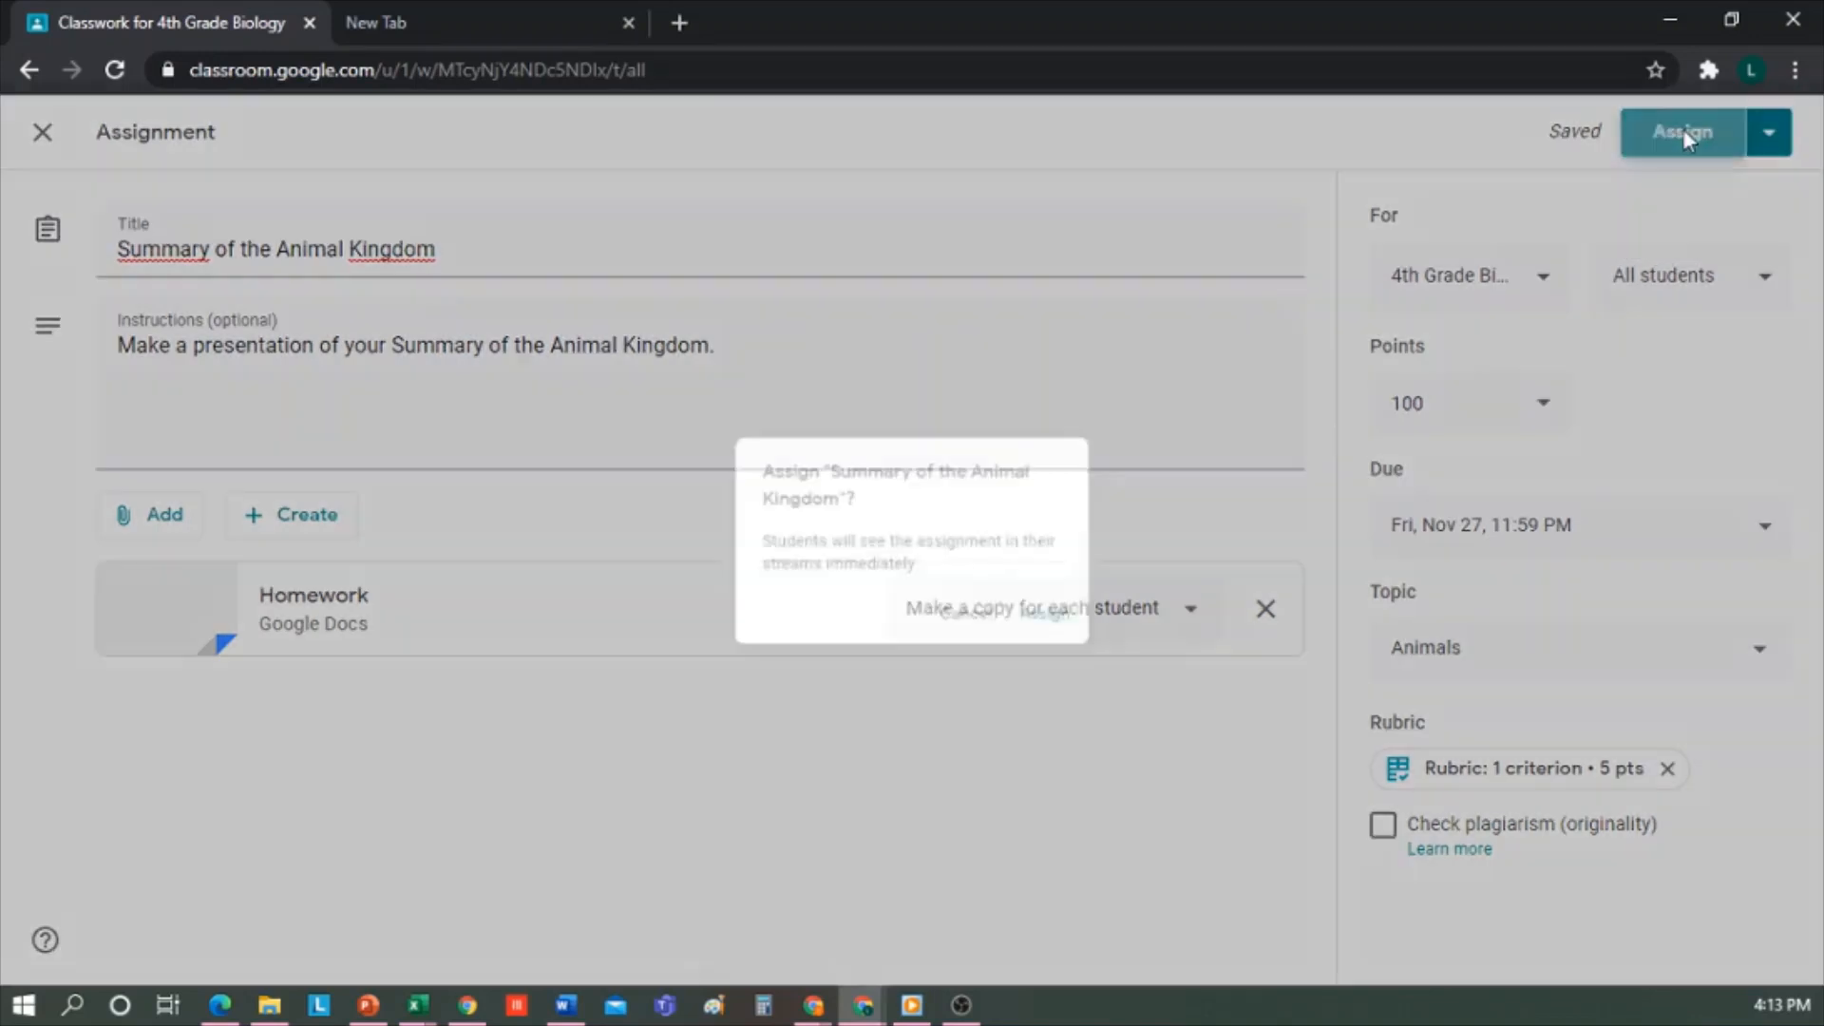
click(1073, 629)
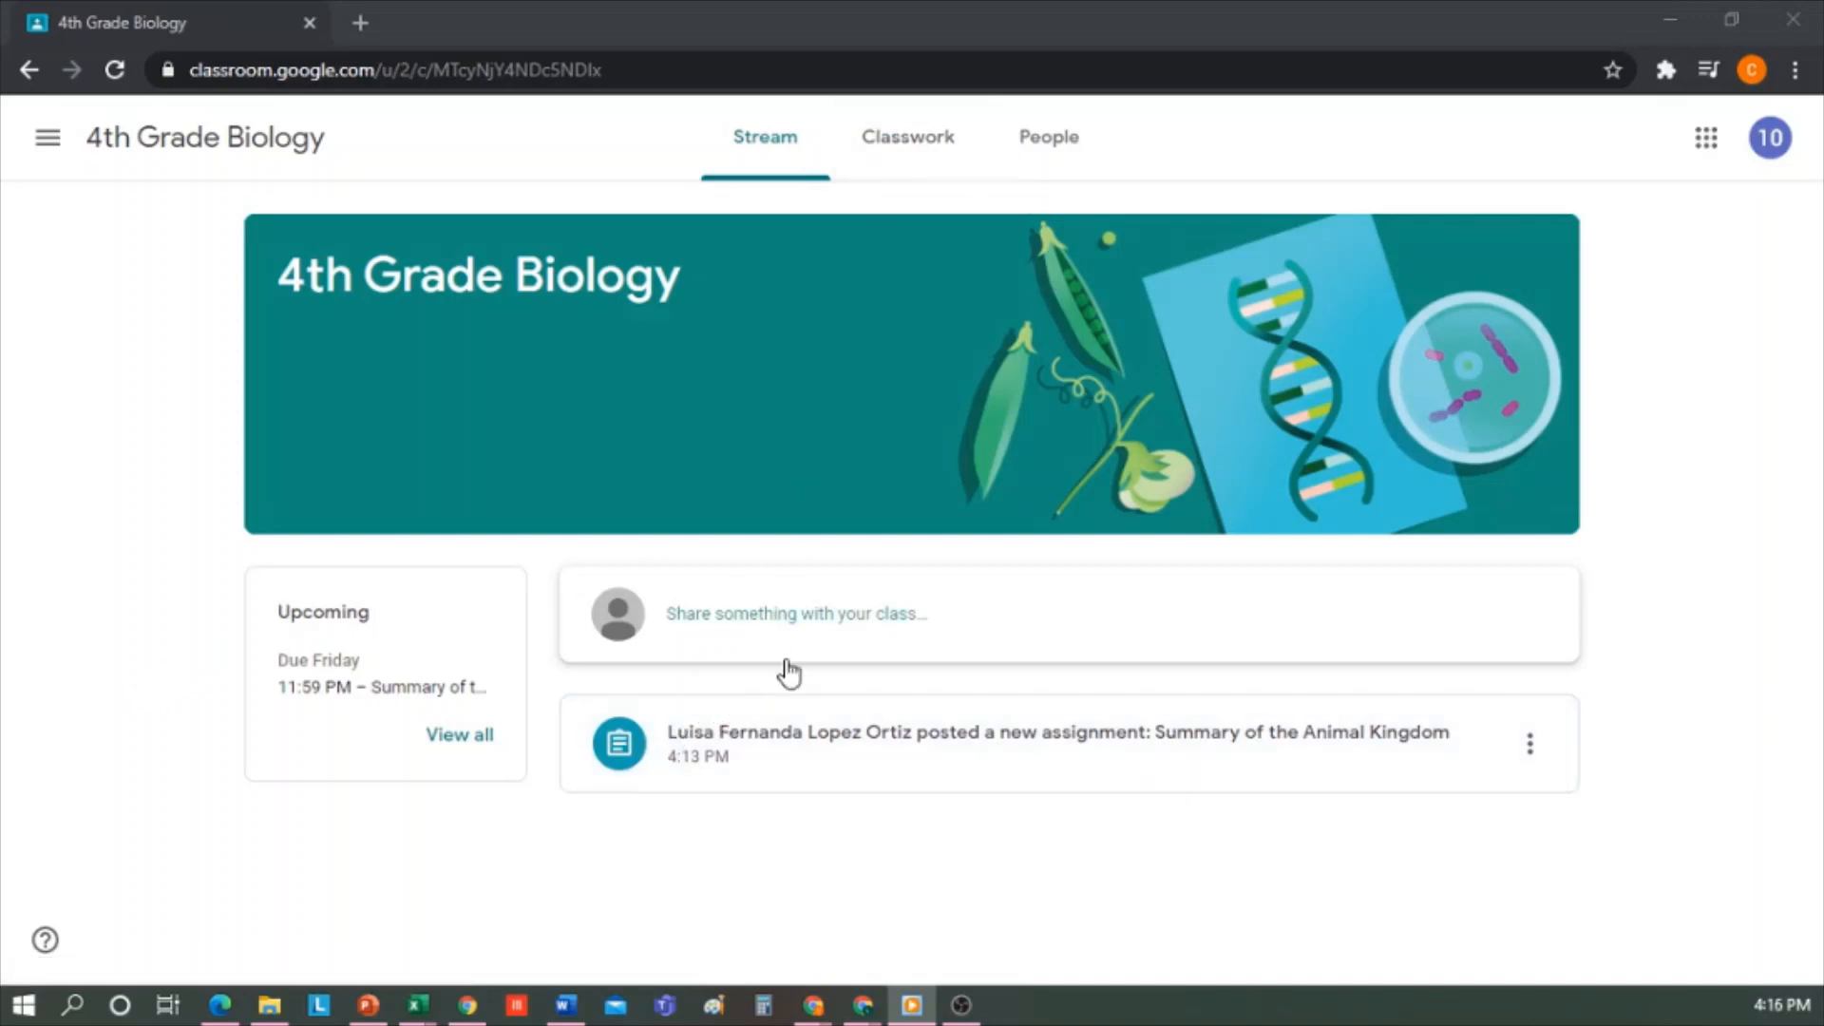
- In the student's view of the class, open the "Summary of the Animal Kingdom" assignment and its attached Homework document
click(915, 147)
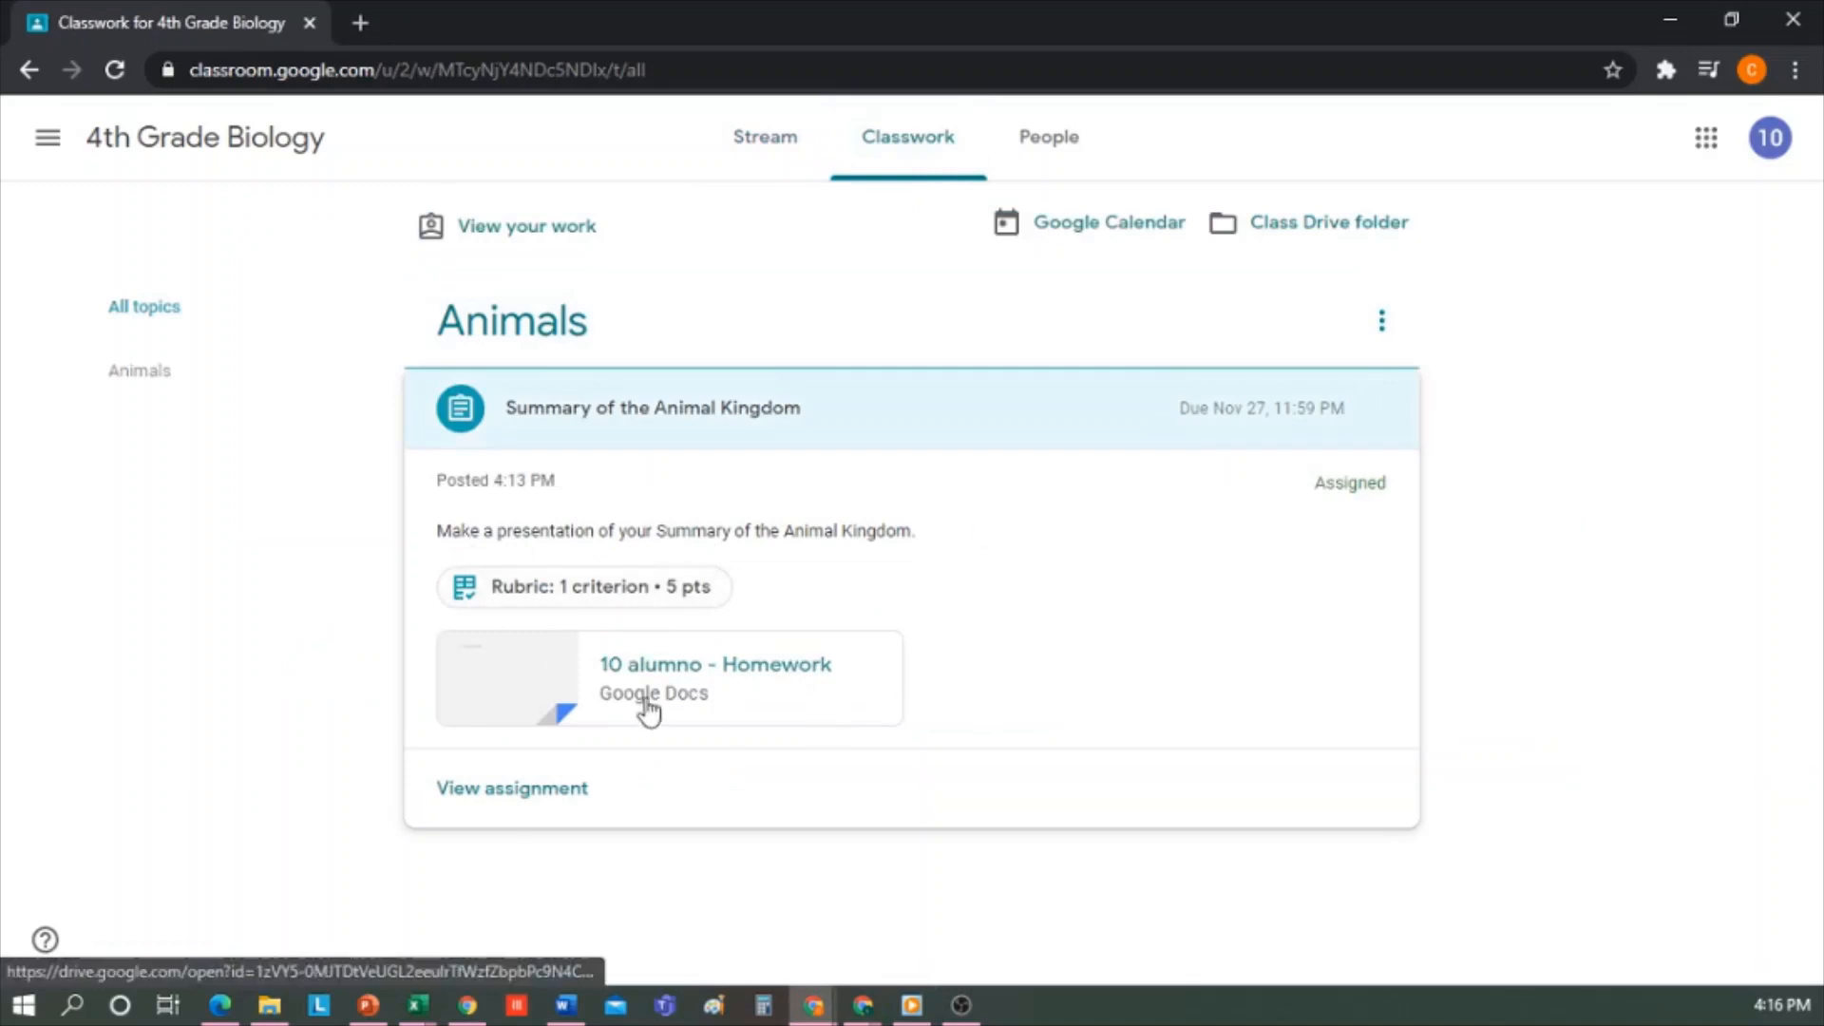
click(529, 793)
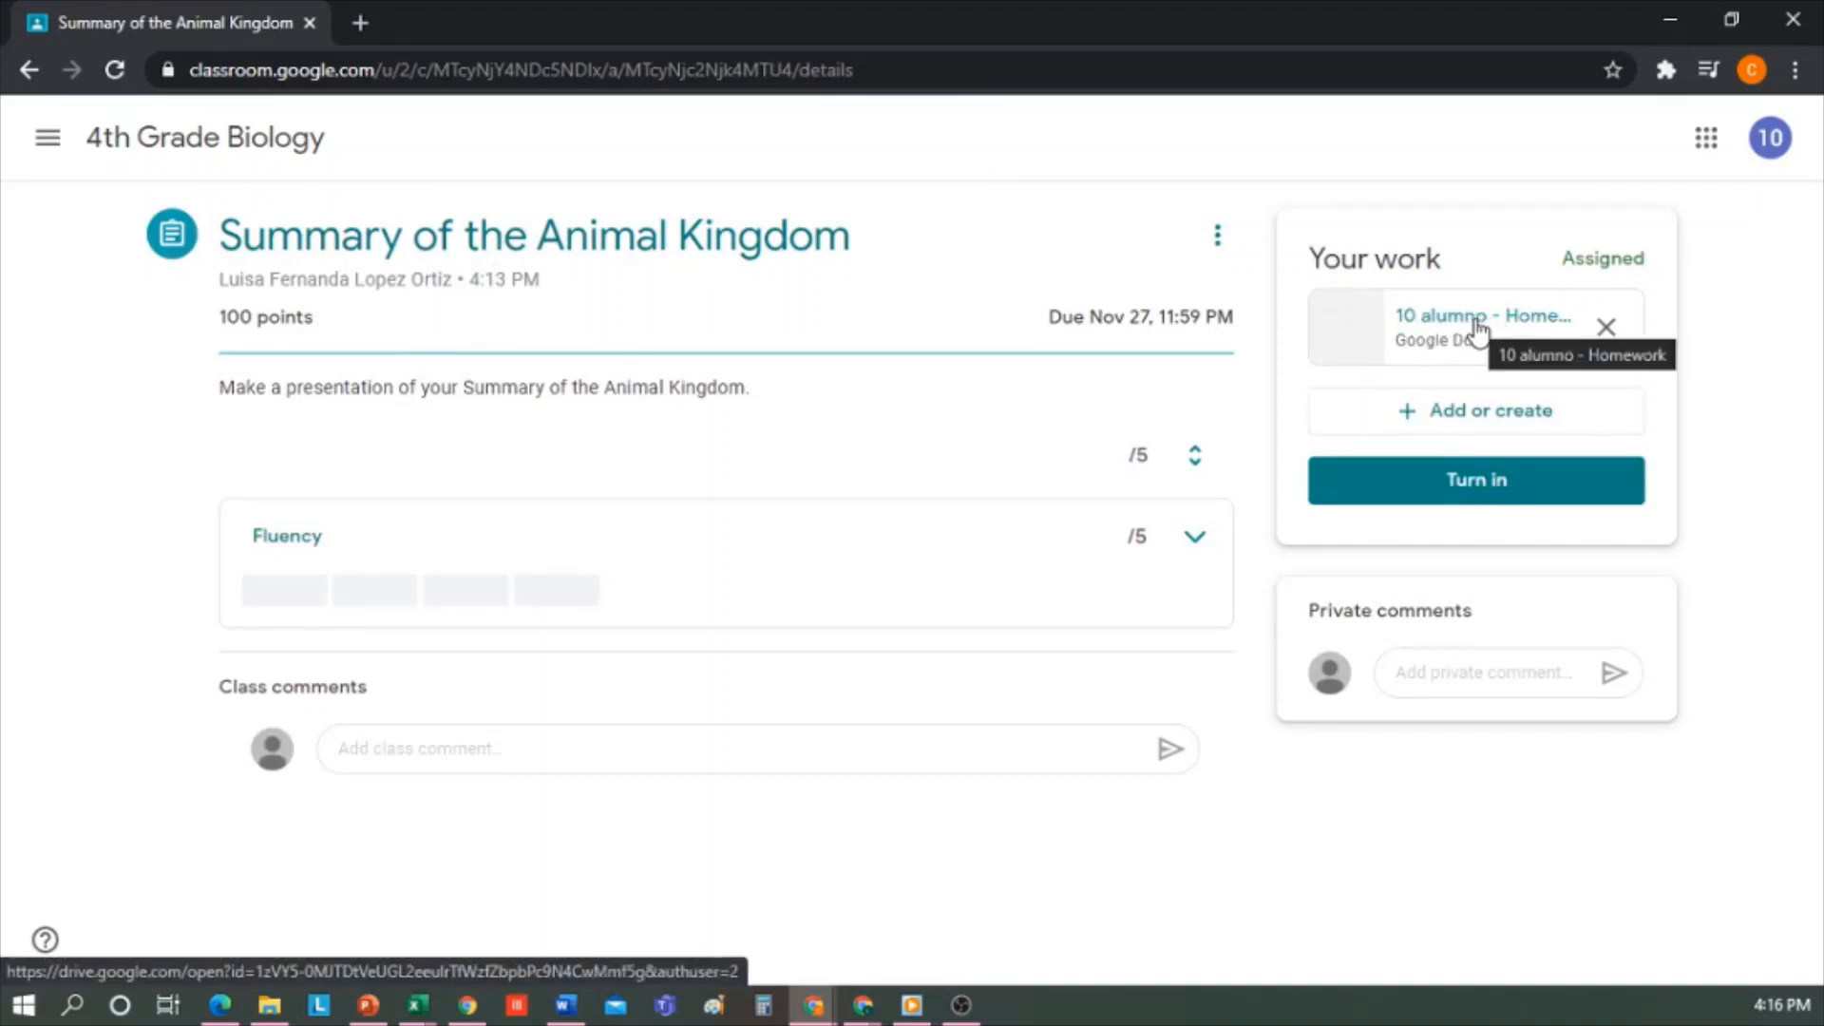
click(1475, 323)
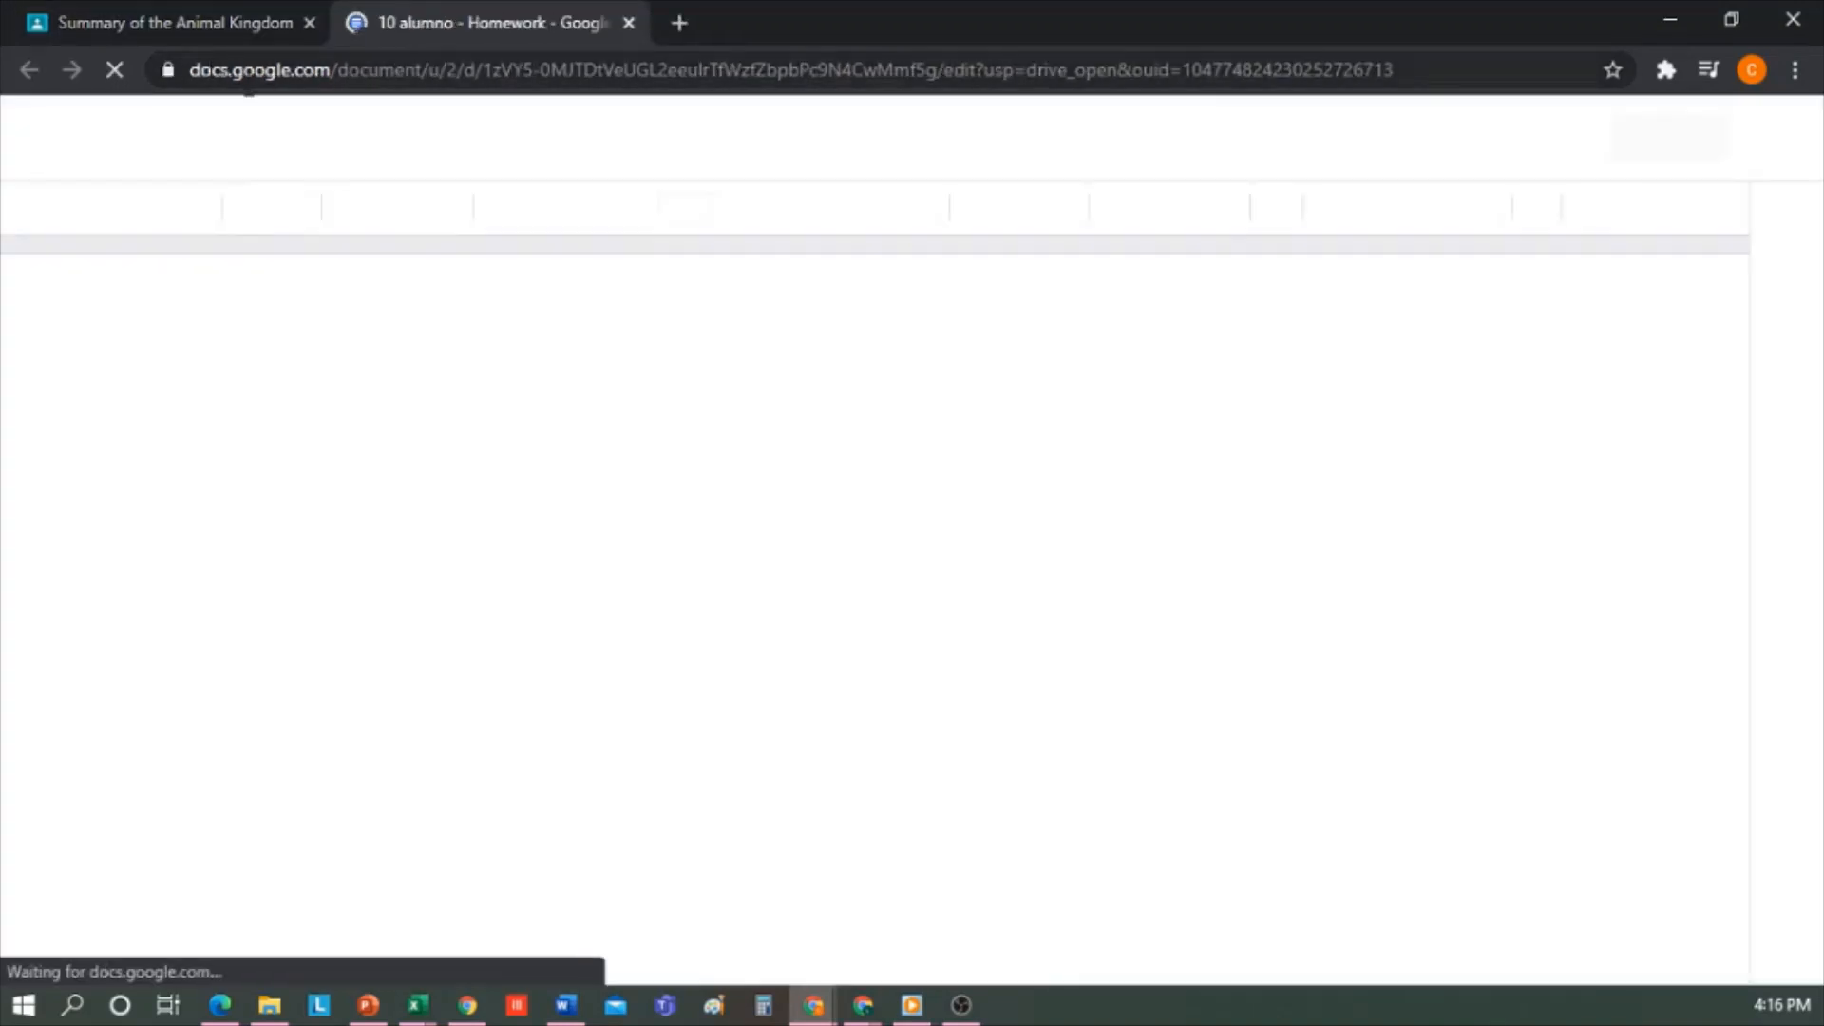
- Examine the assignment page's options for adding or creating work and its private and class comment fields
click(213, 15)
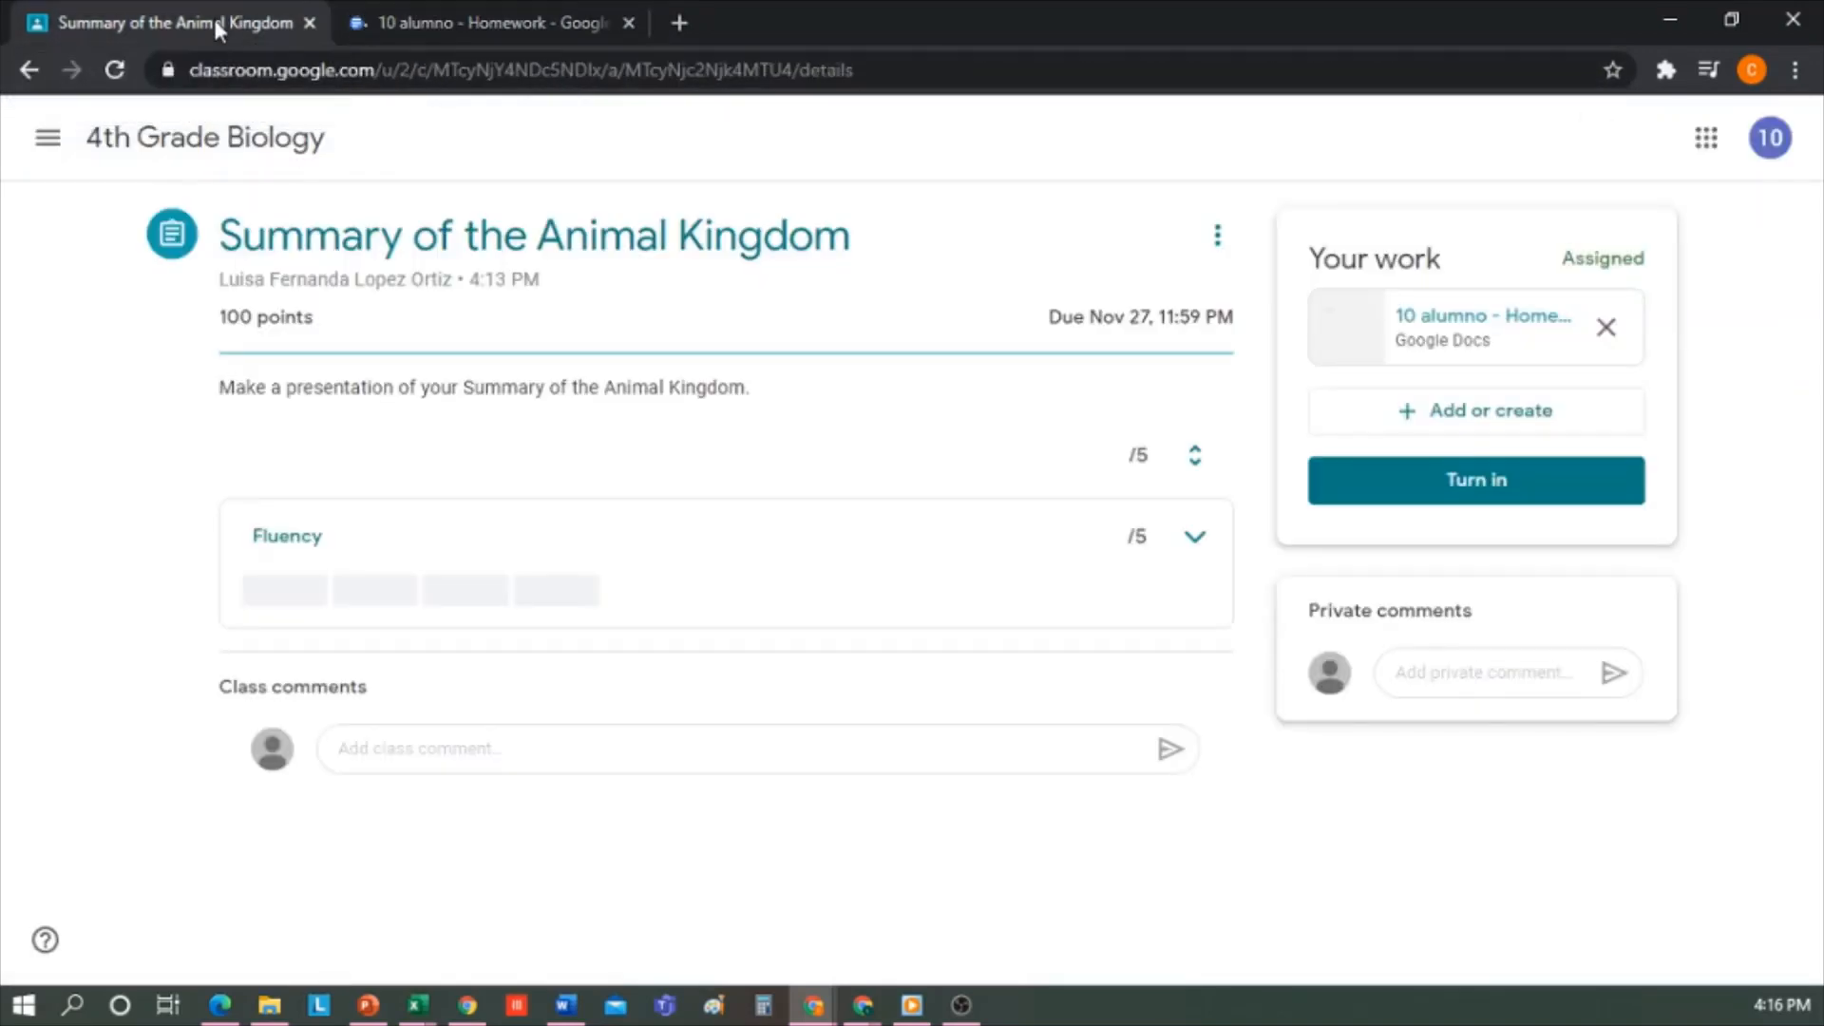
click(428, 25)
click(240, 25)
click(1485, 424)
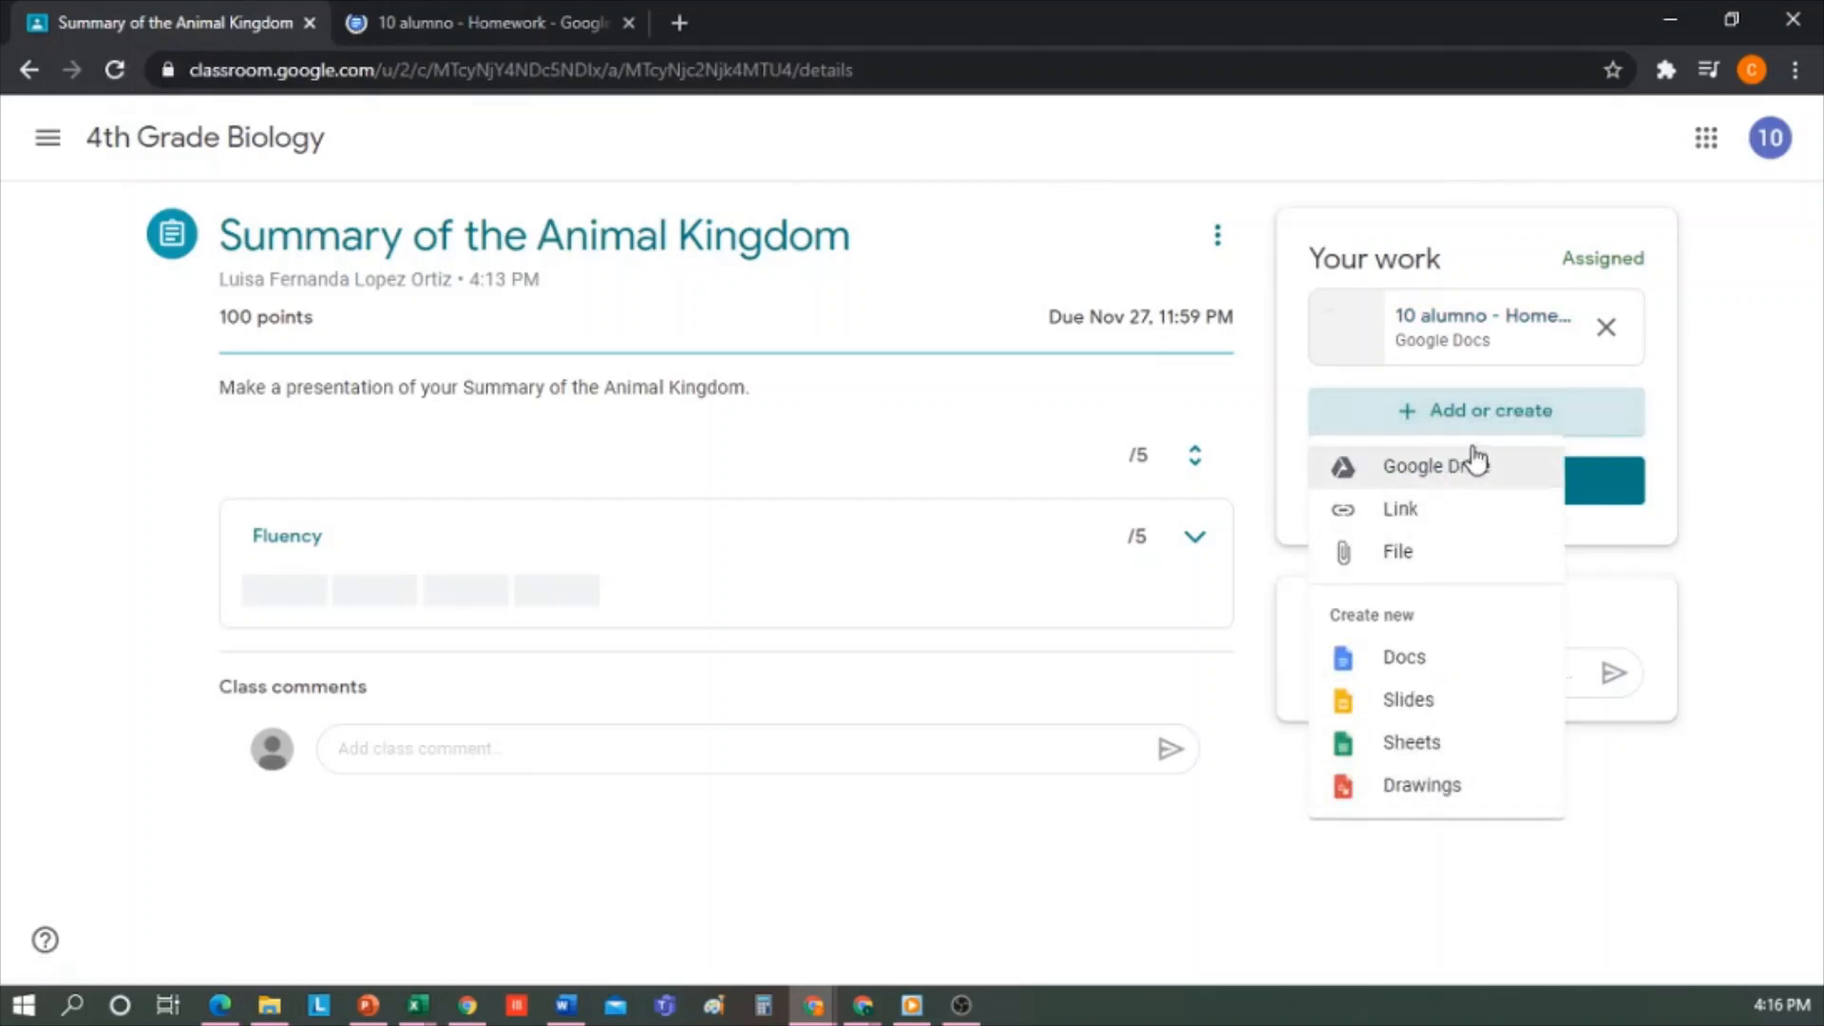
click(1725, 466)
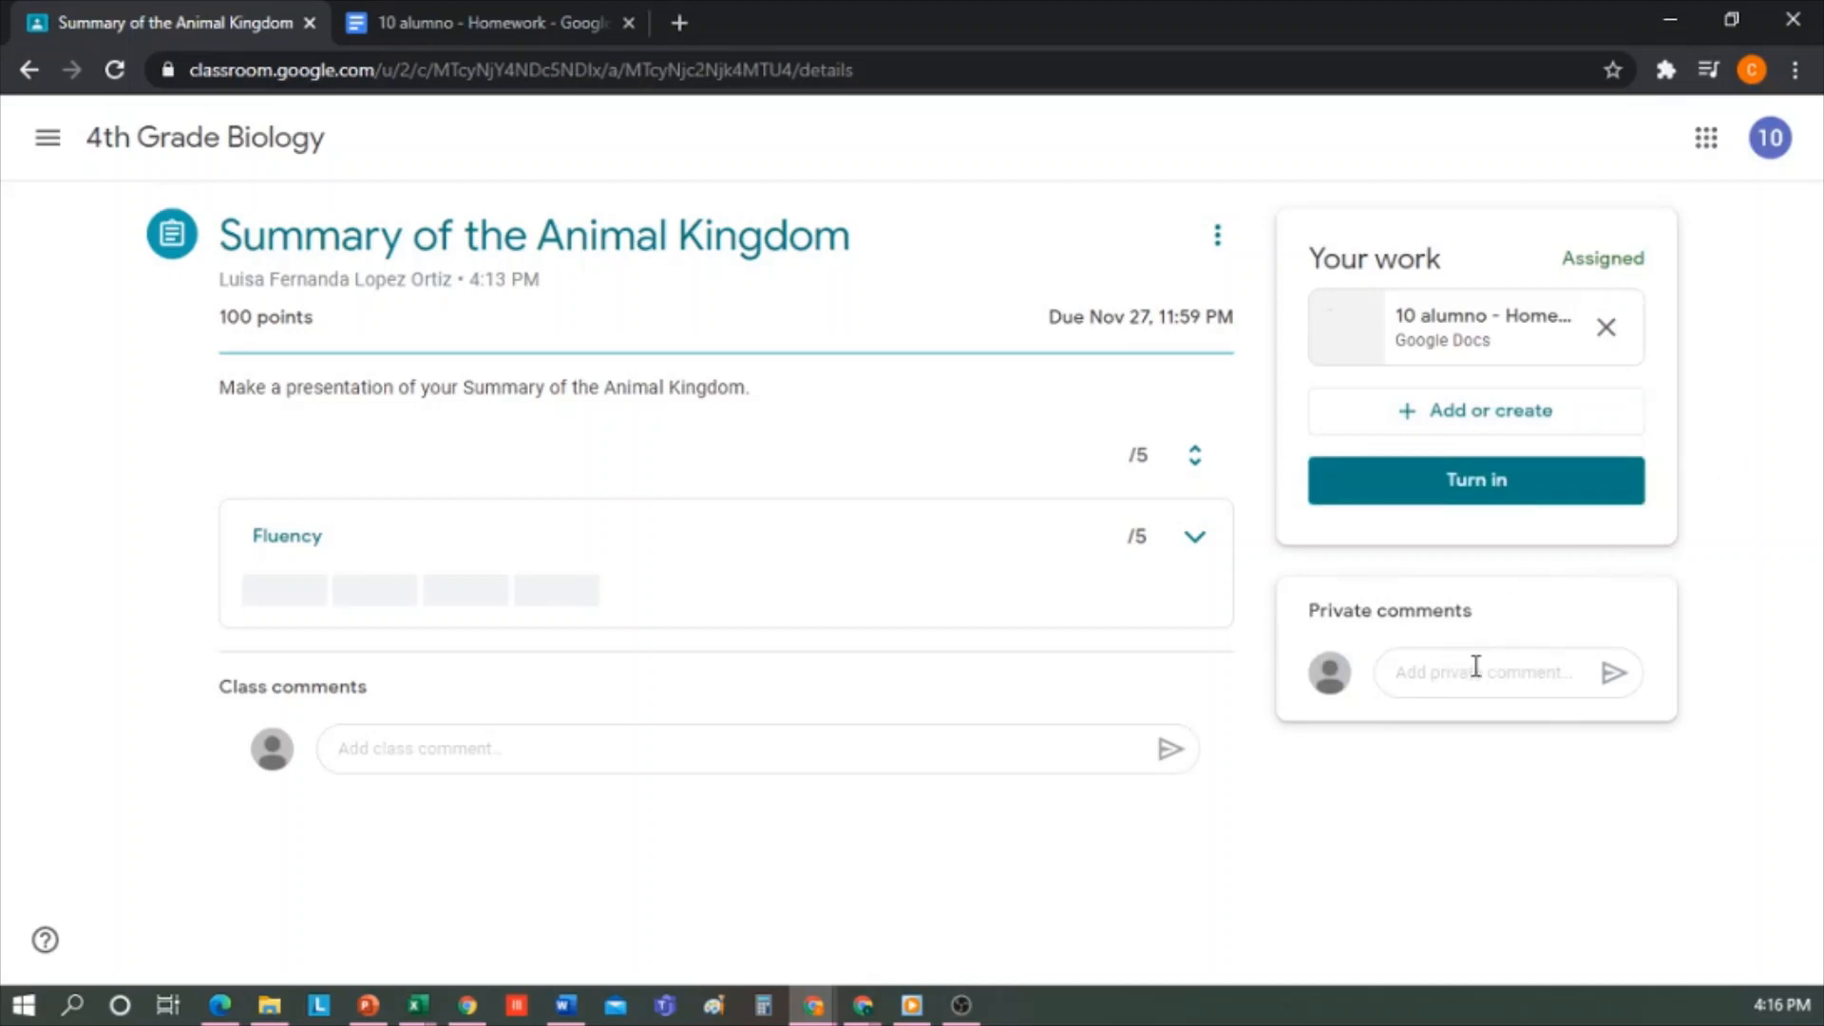
click(1464, 676)
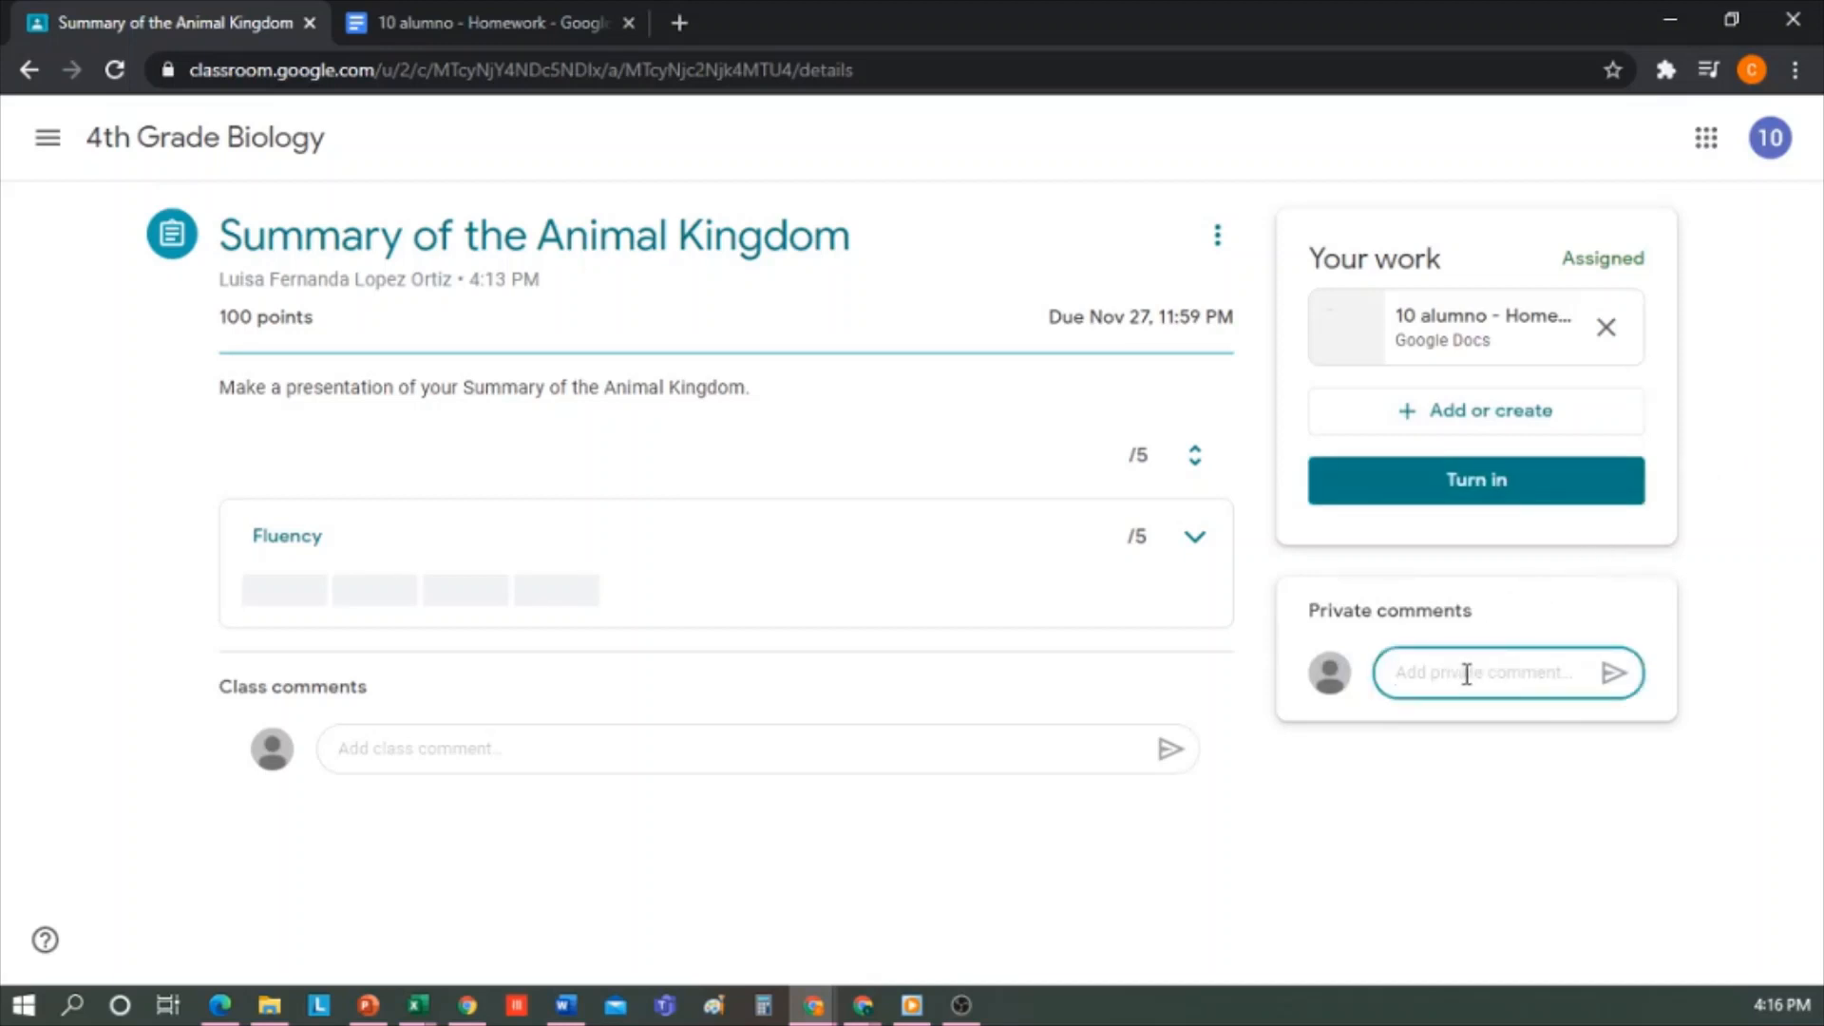
click(437, 750)
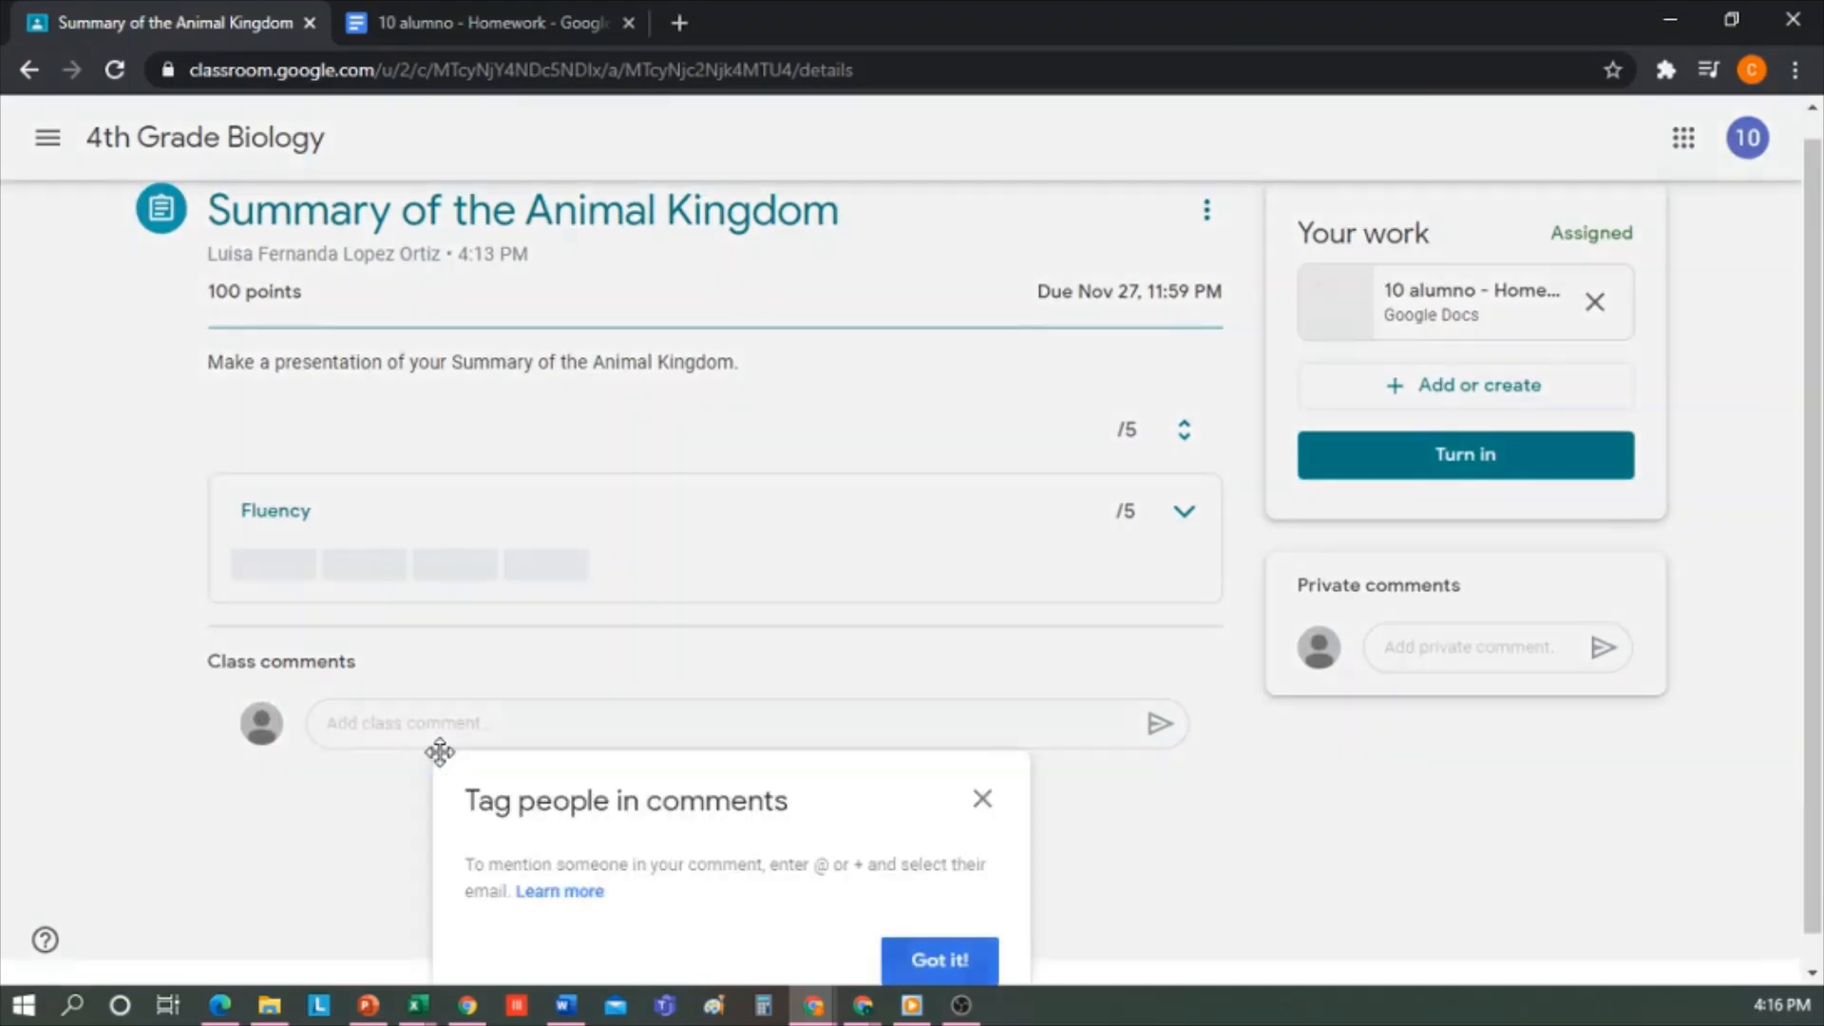
click(967, 958)
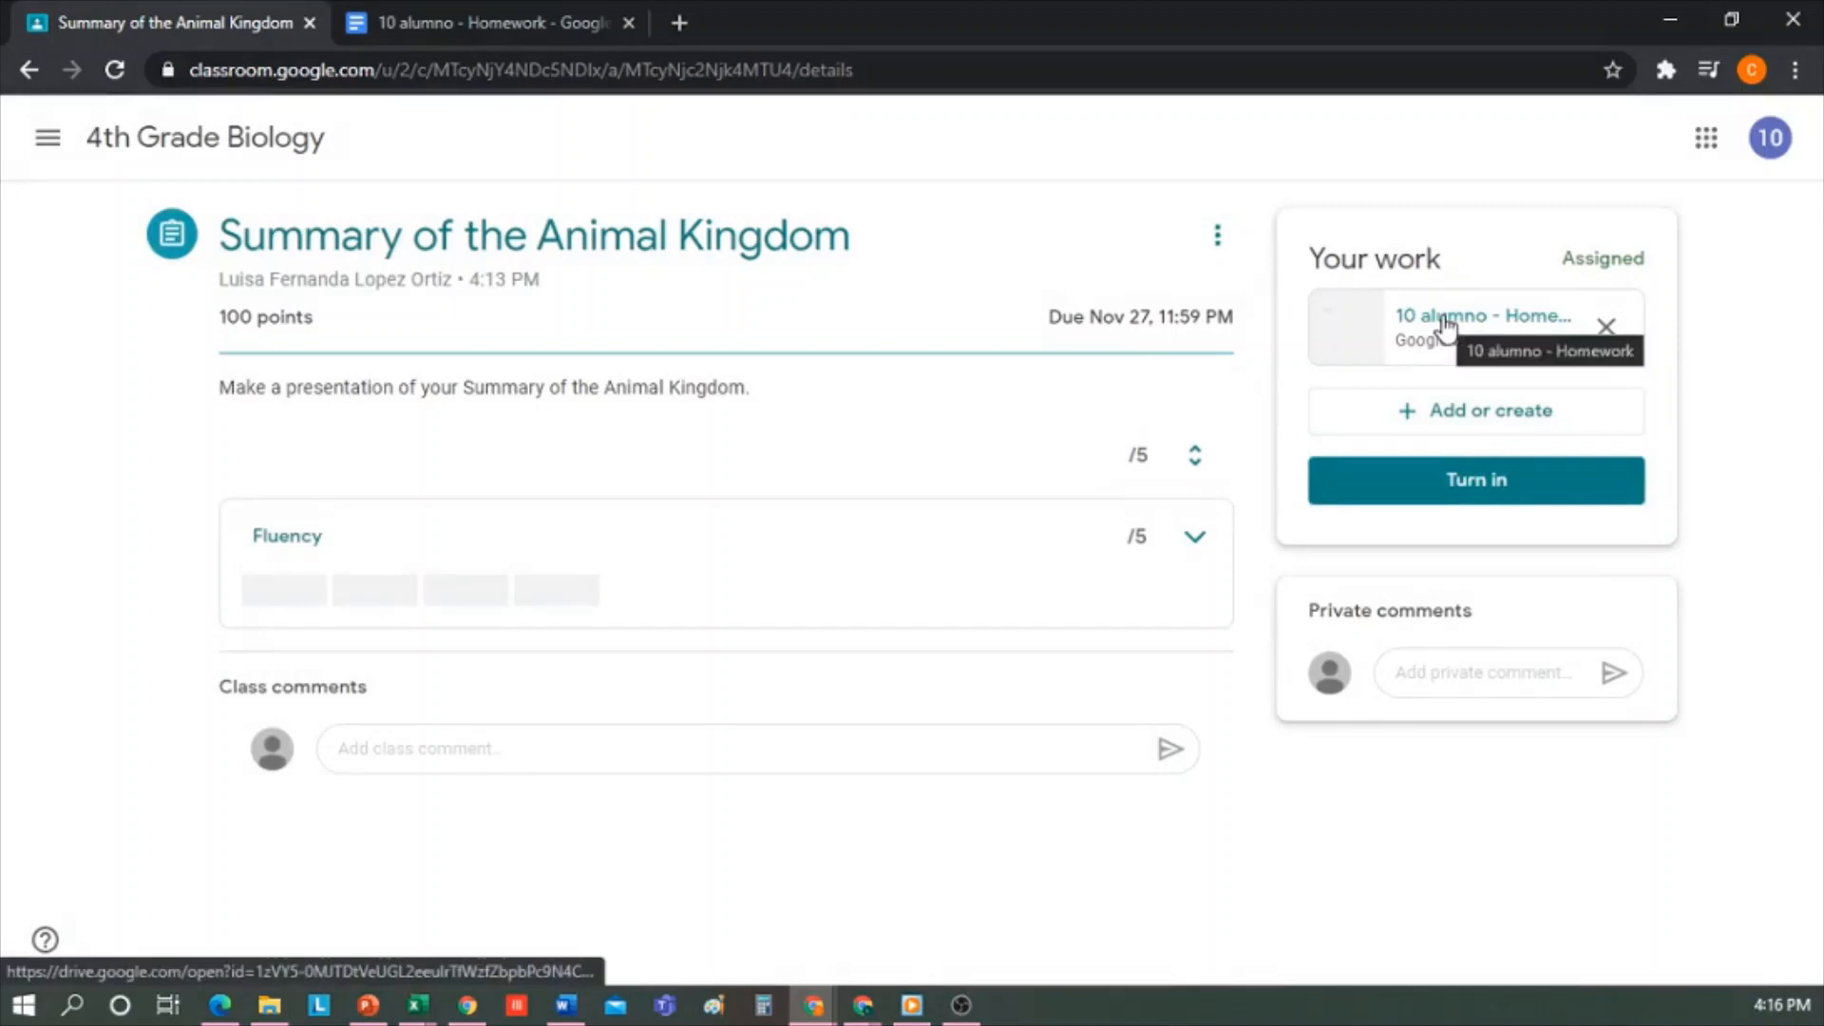
- Enter "dffdsfsdfsd" under Highlights and "gfhgdfgdfgd" under Links of interest in the student's Homework document
click(453, 11)
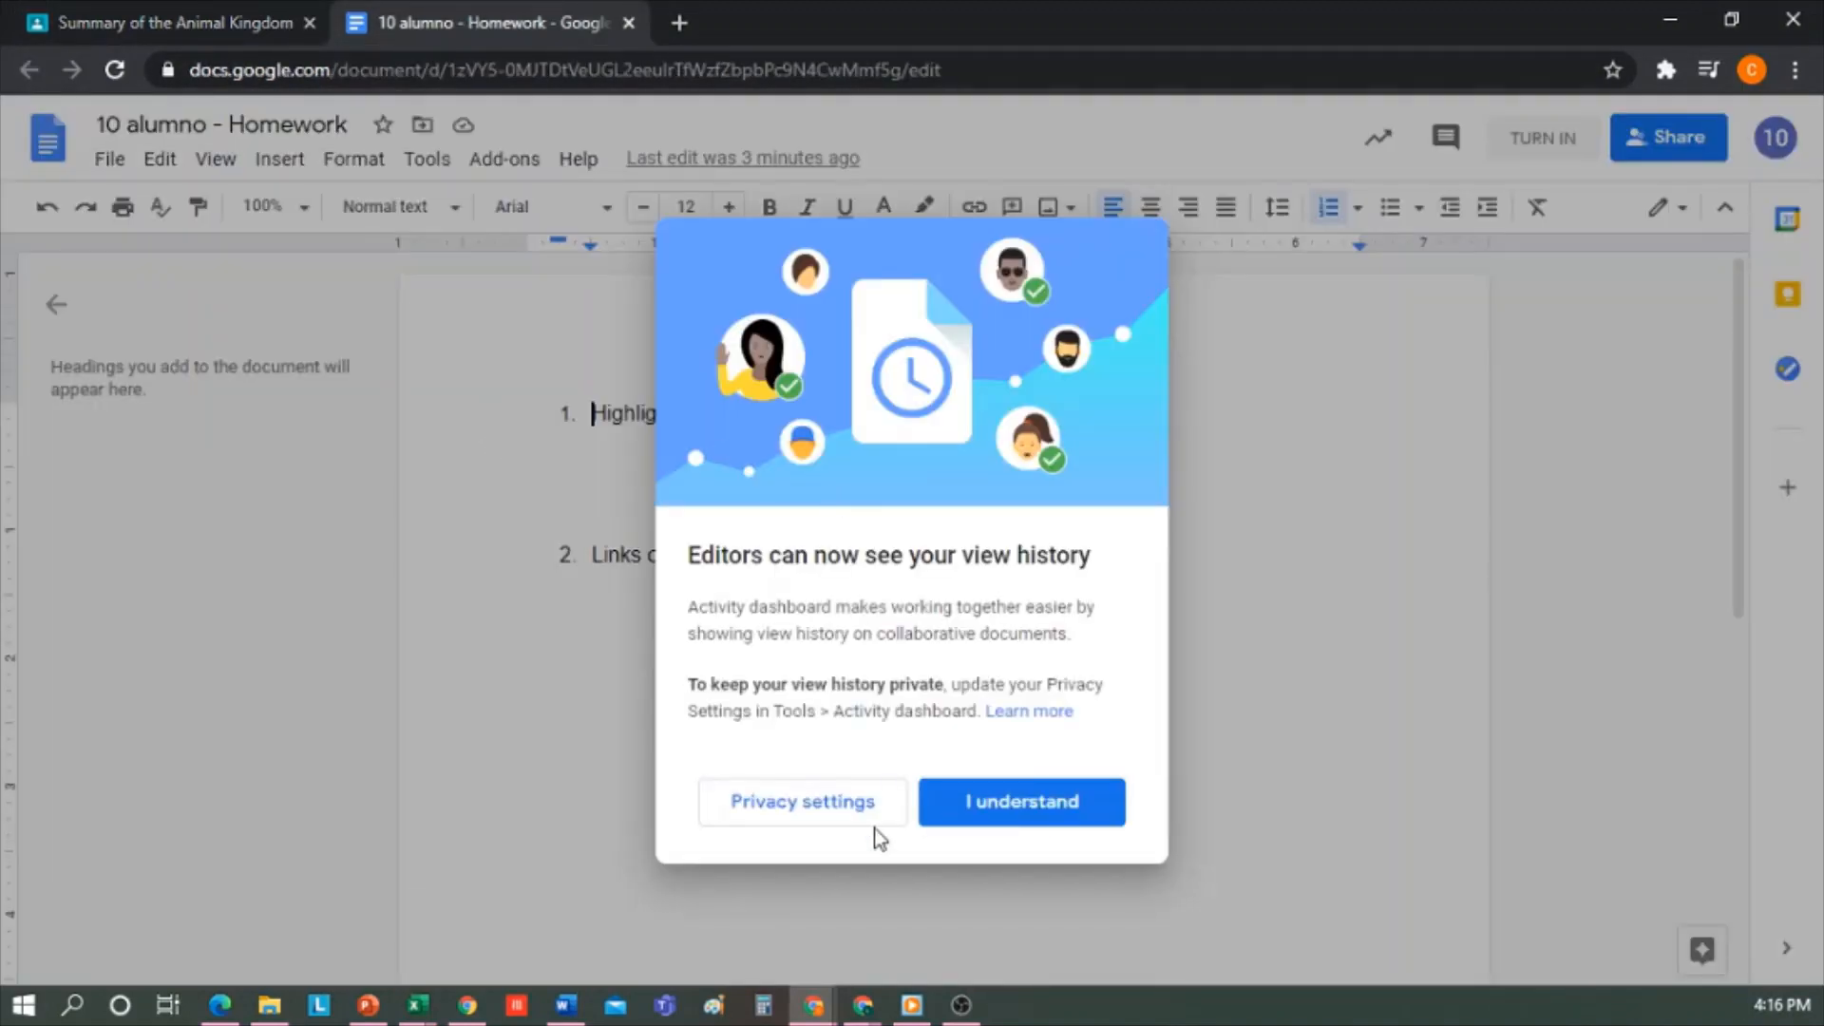
click(989, 805)
click(641, 481)
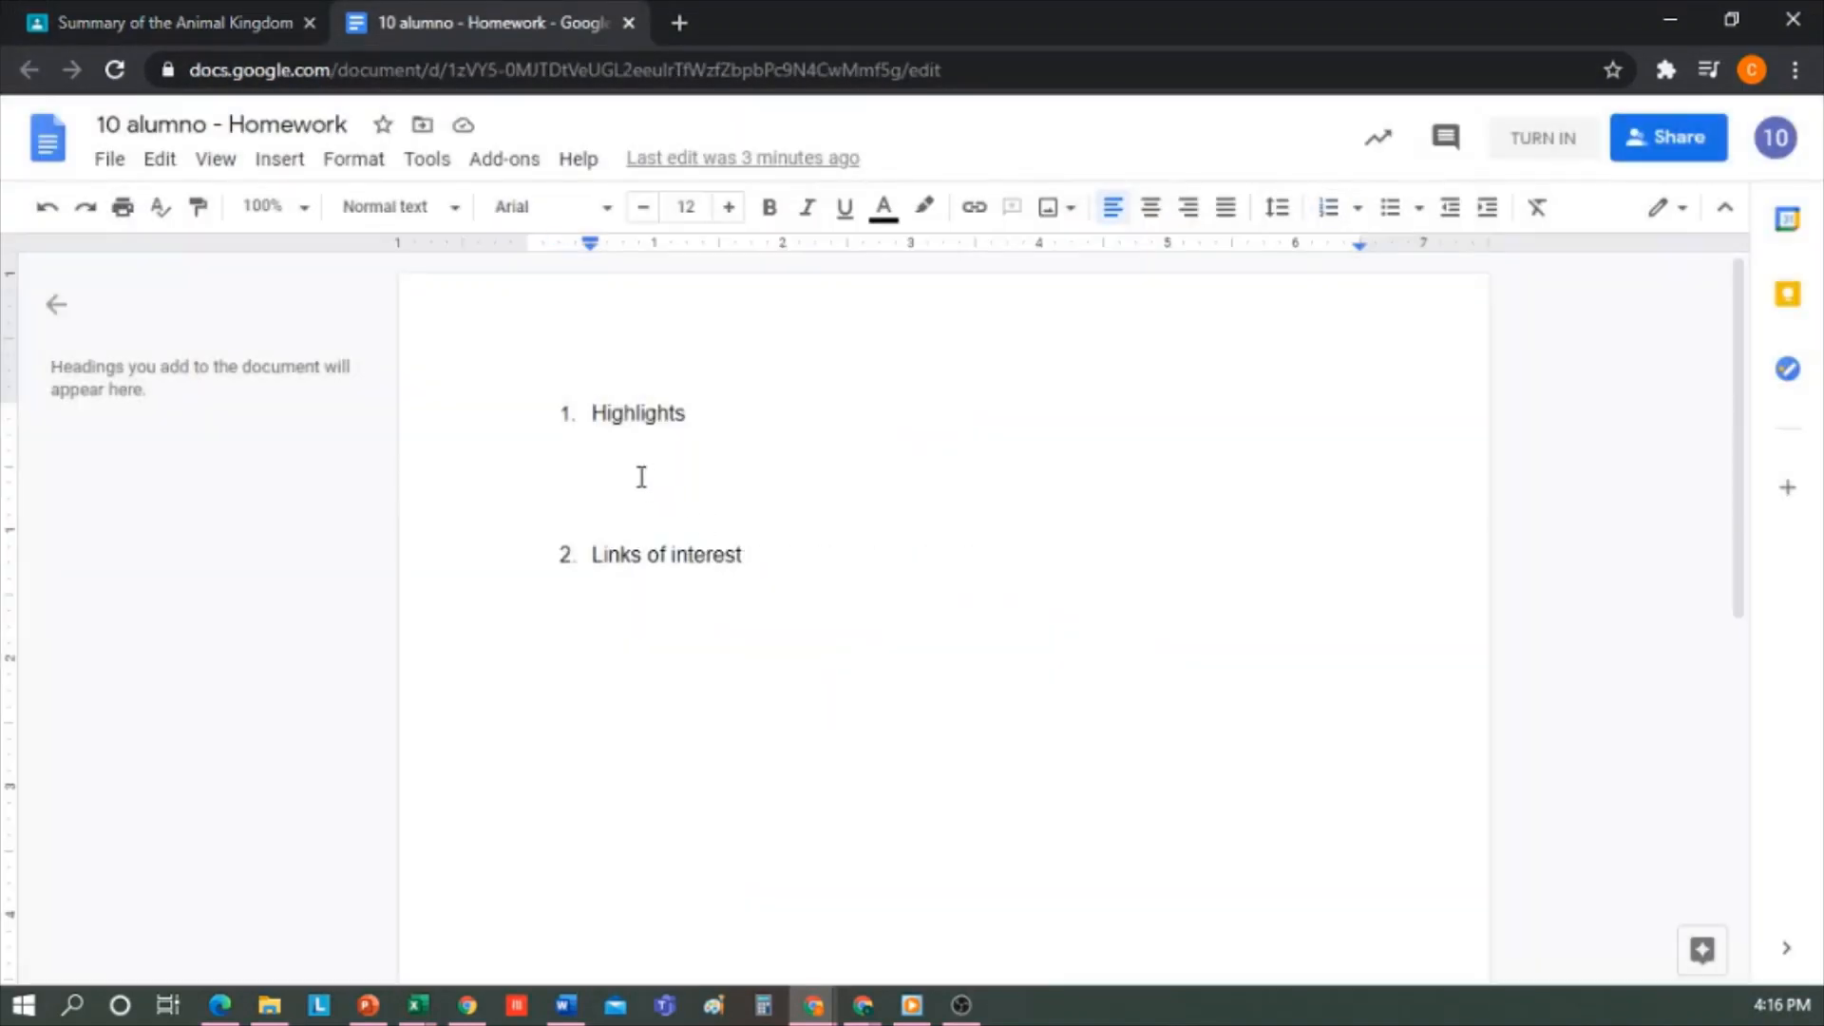
text(dffdsfsdfsd)
click(621, 555)
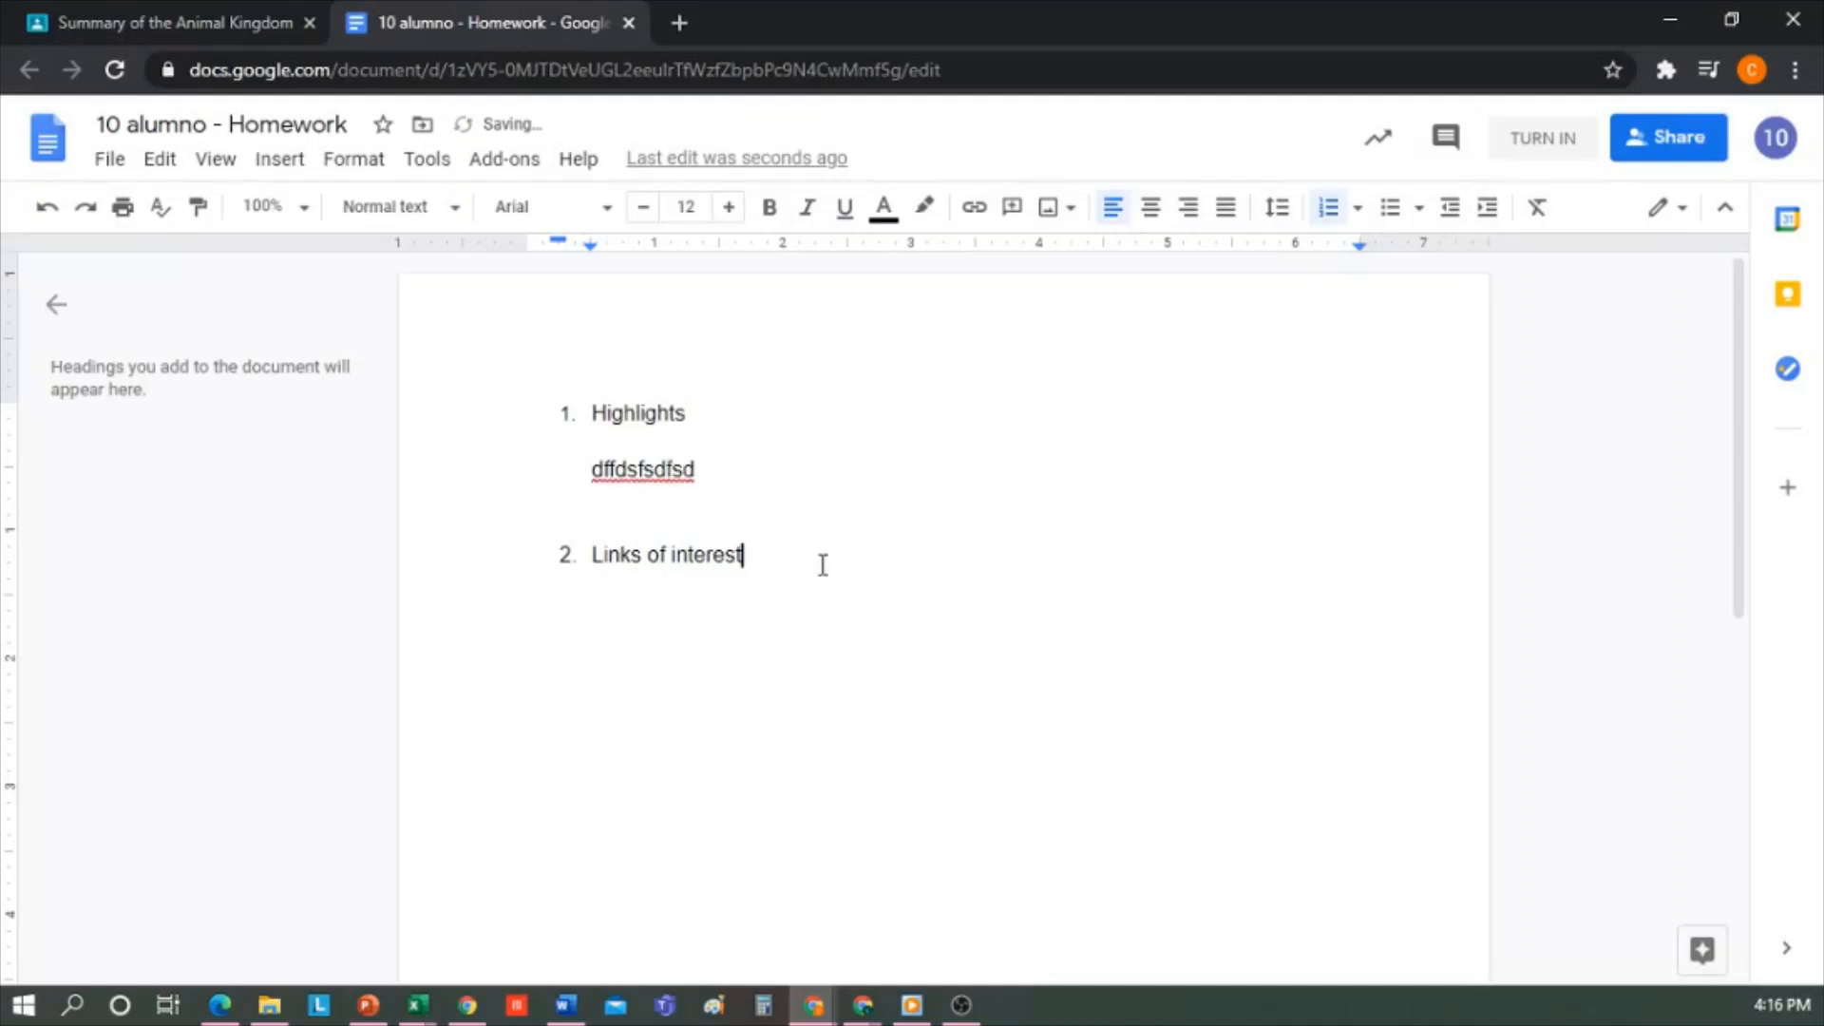
key(Return)
key(Return)
text(gfhgdfgdfgd)
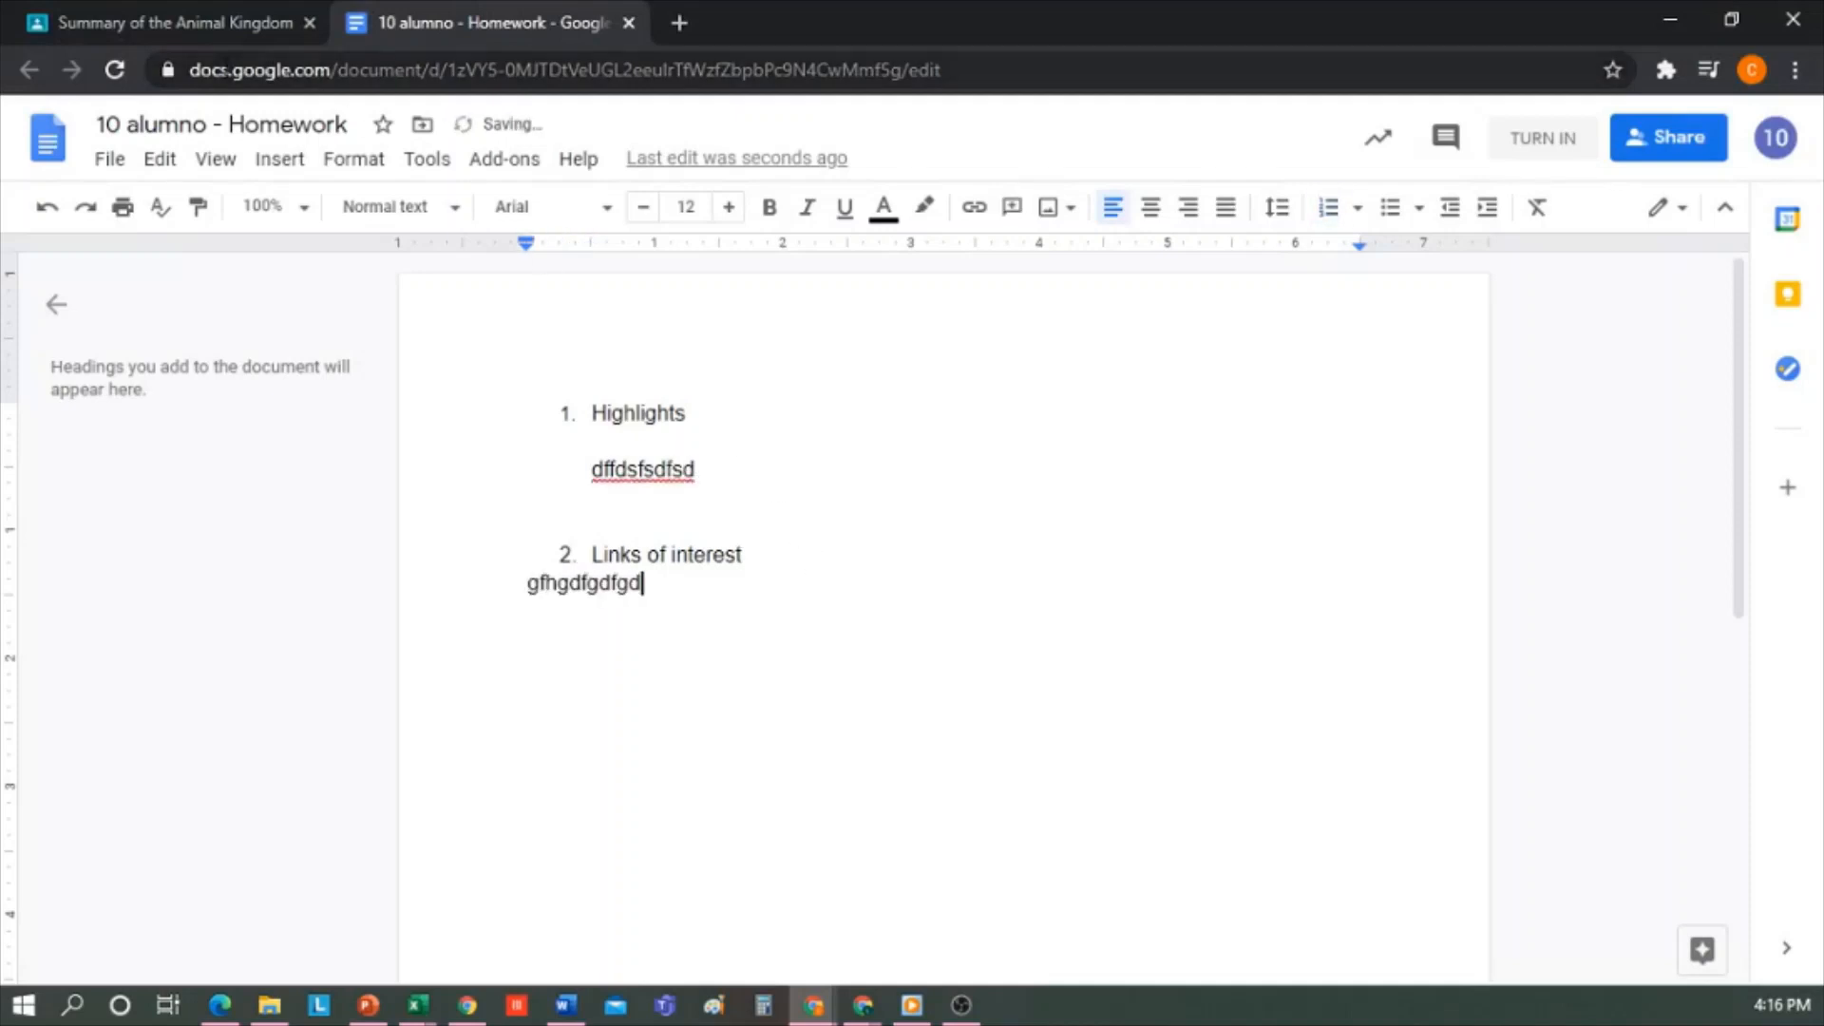
- Turn in the Homework document for the "Summary of the Animal Kingdom" assignment
click(208, 26)
click(1503, 482)
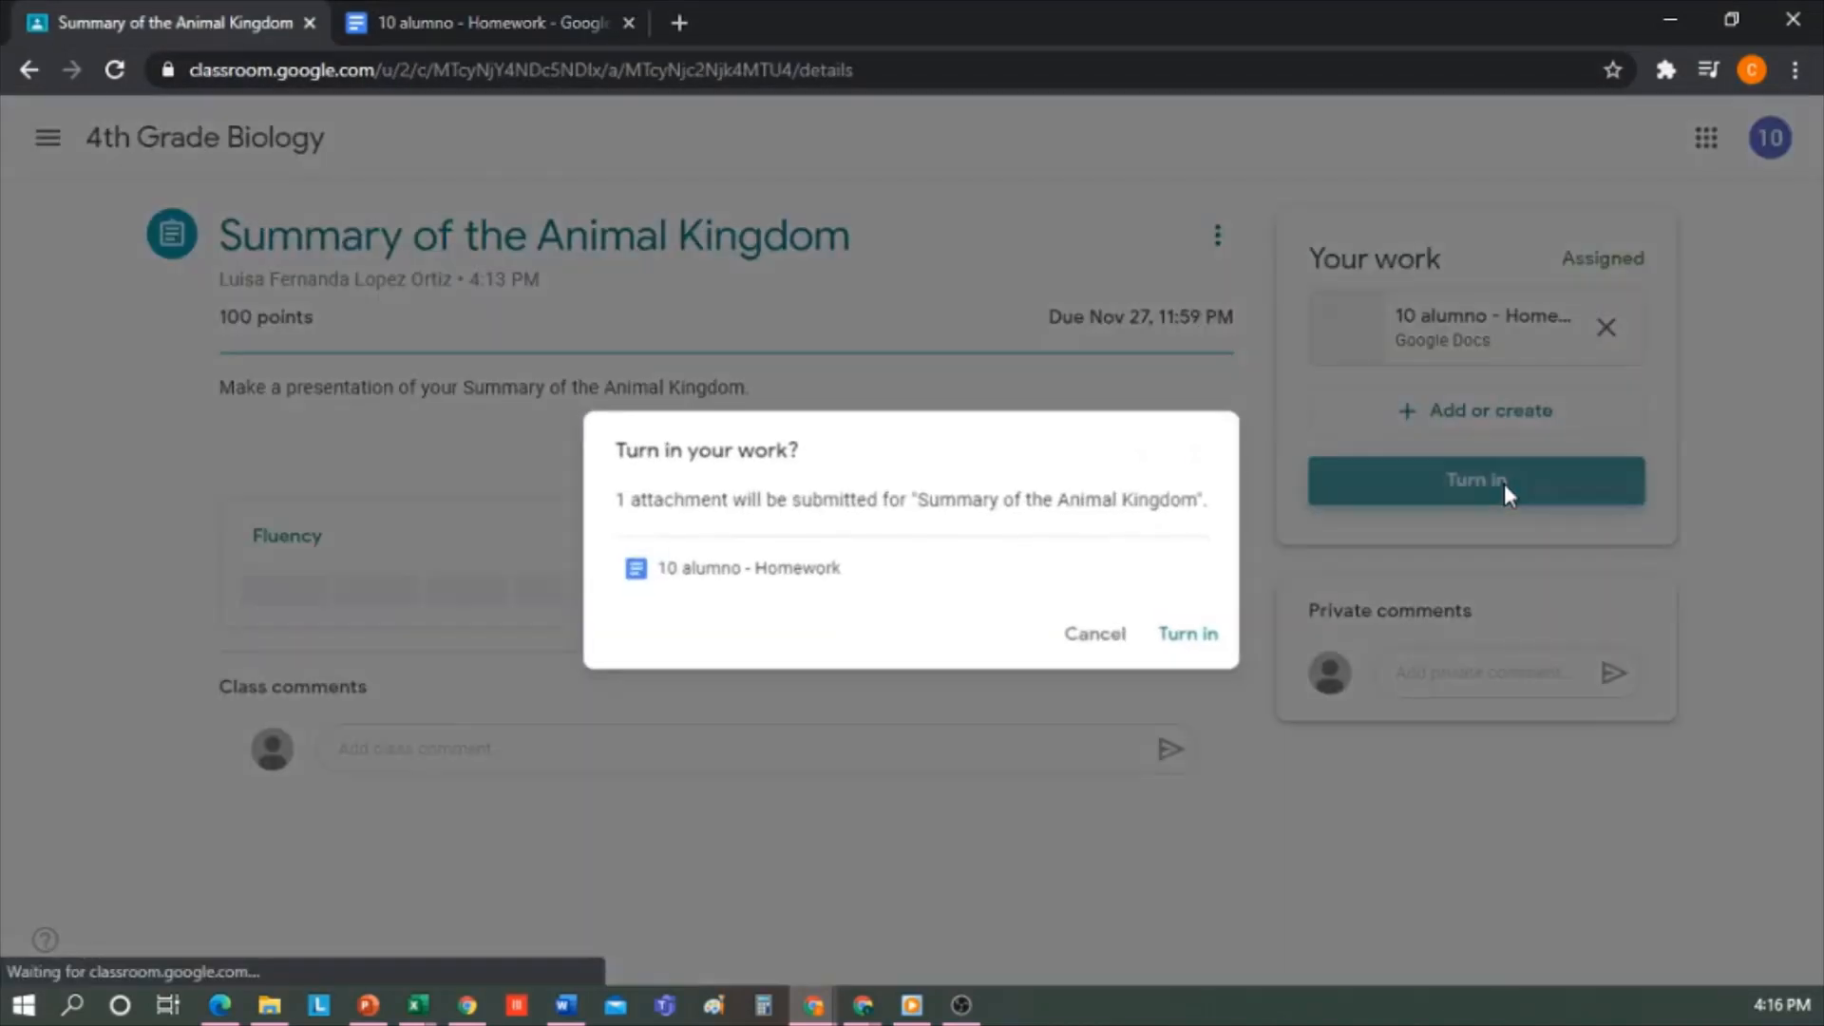
click(1183, 637)
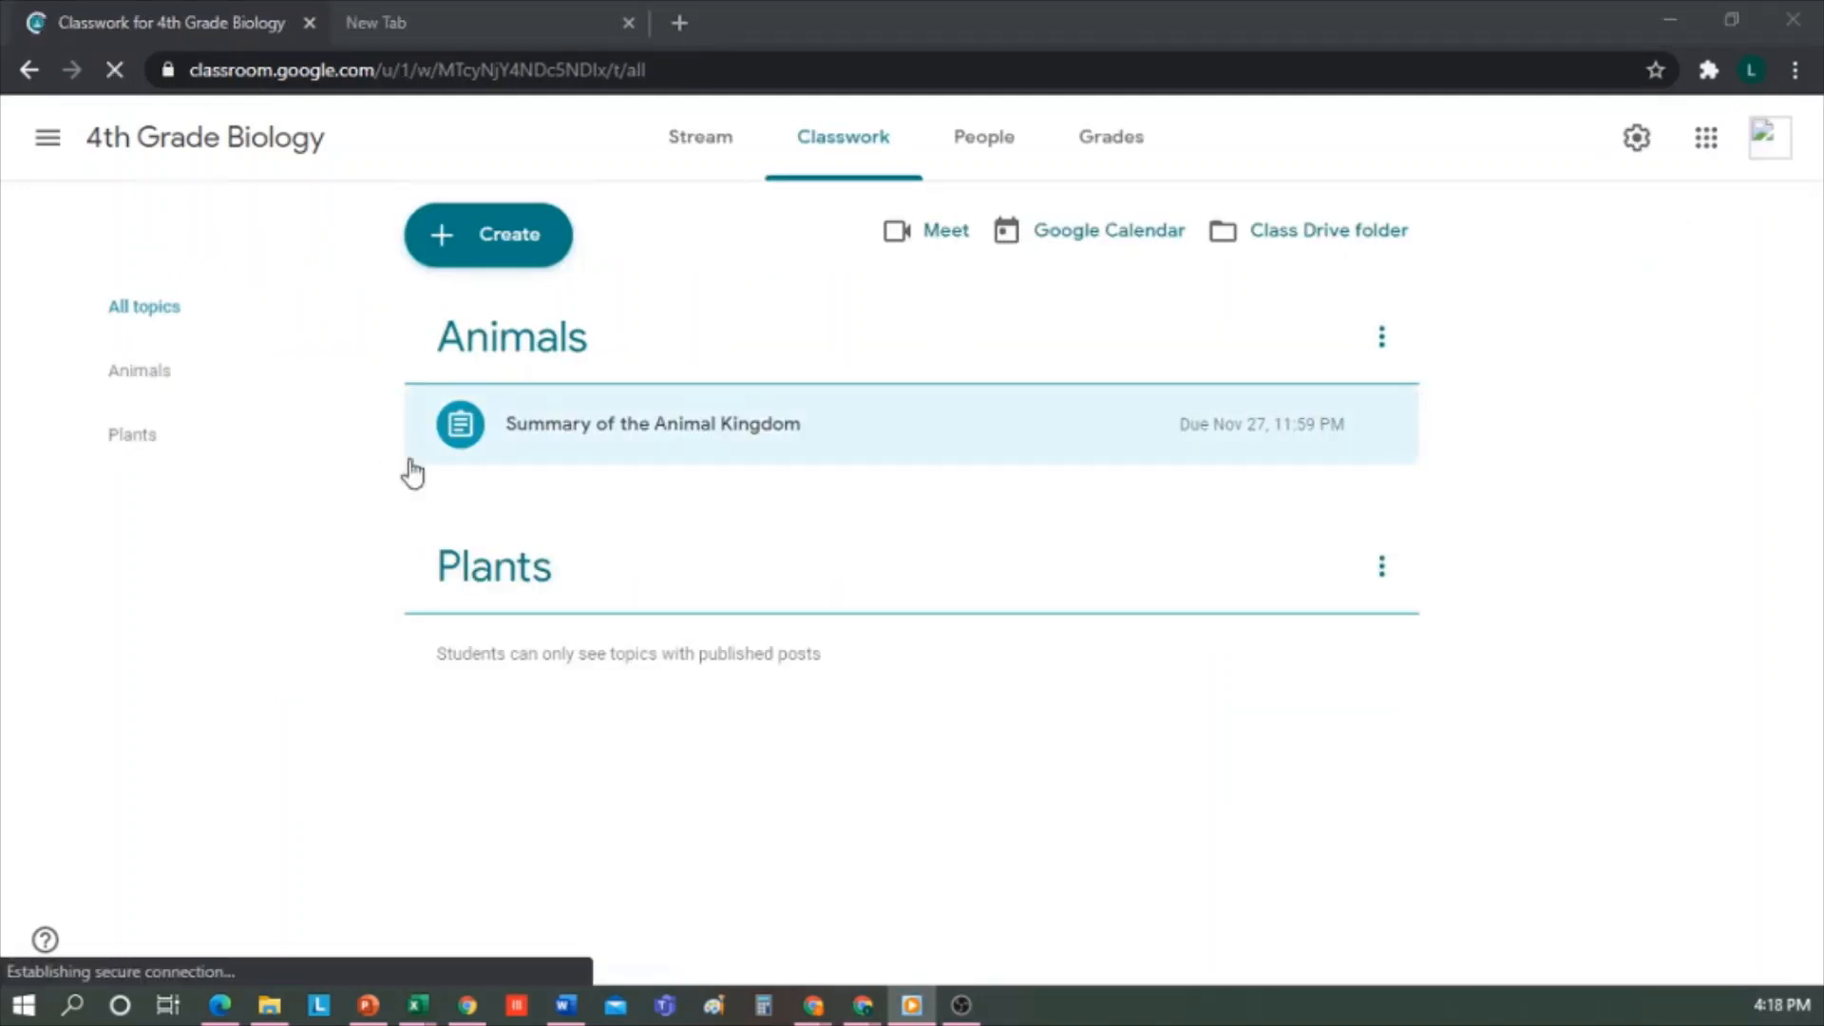
- In the teacher's view of the class, open the student's turned-in homework for "Summary of the Animal Kingdom"
click(966, 442)
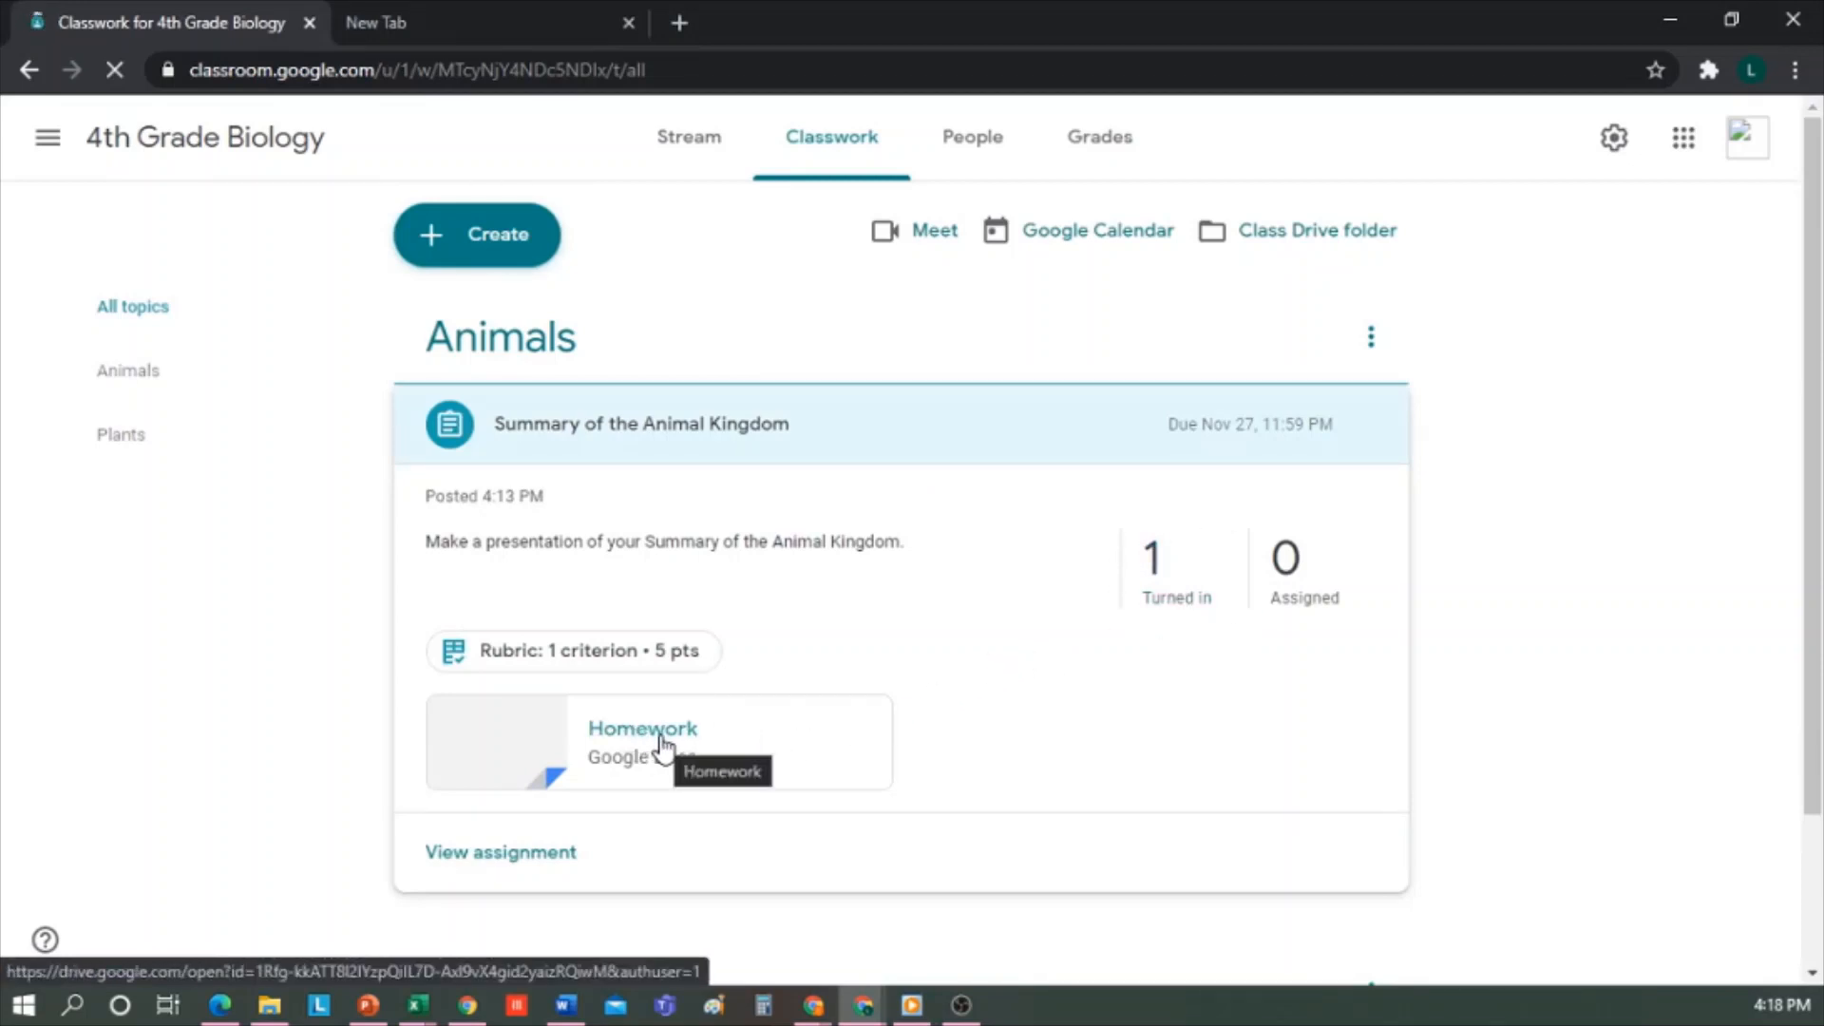
click(521, 861)
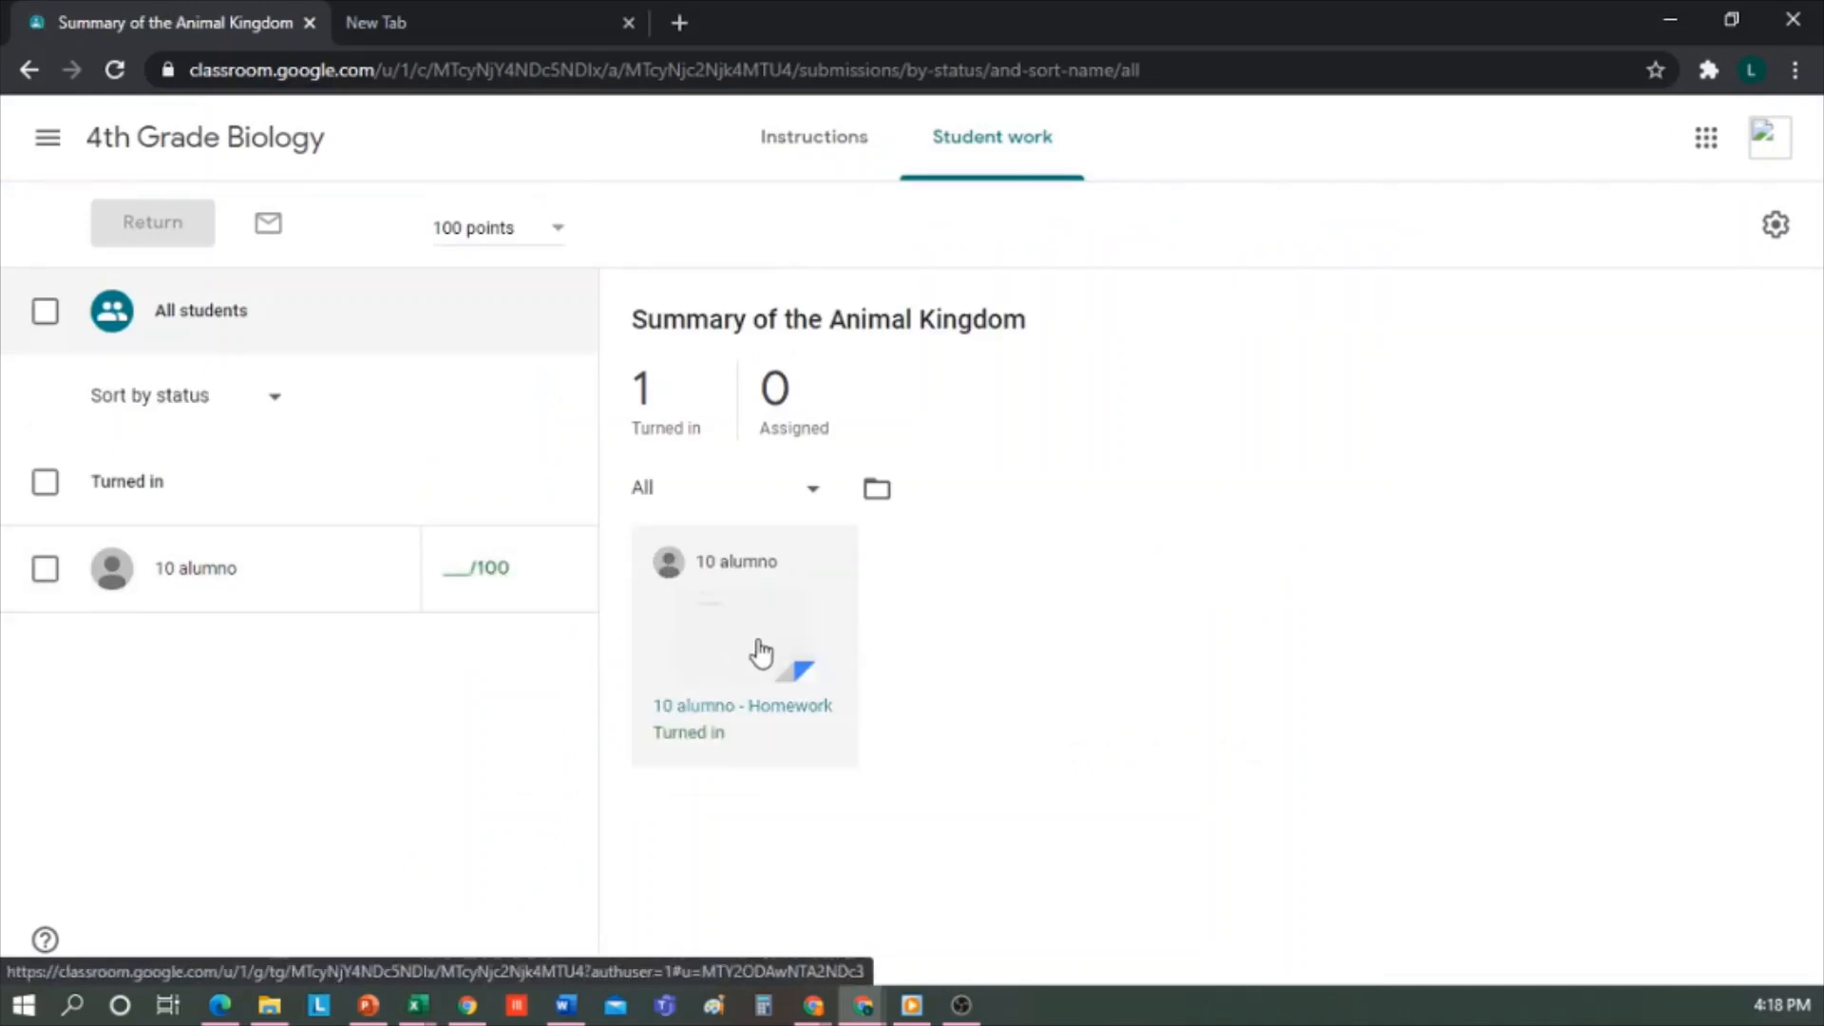
click(749, 668)
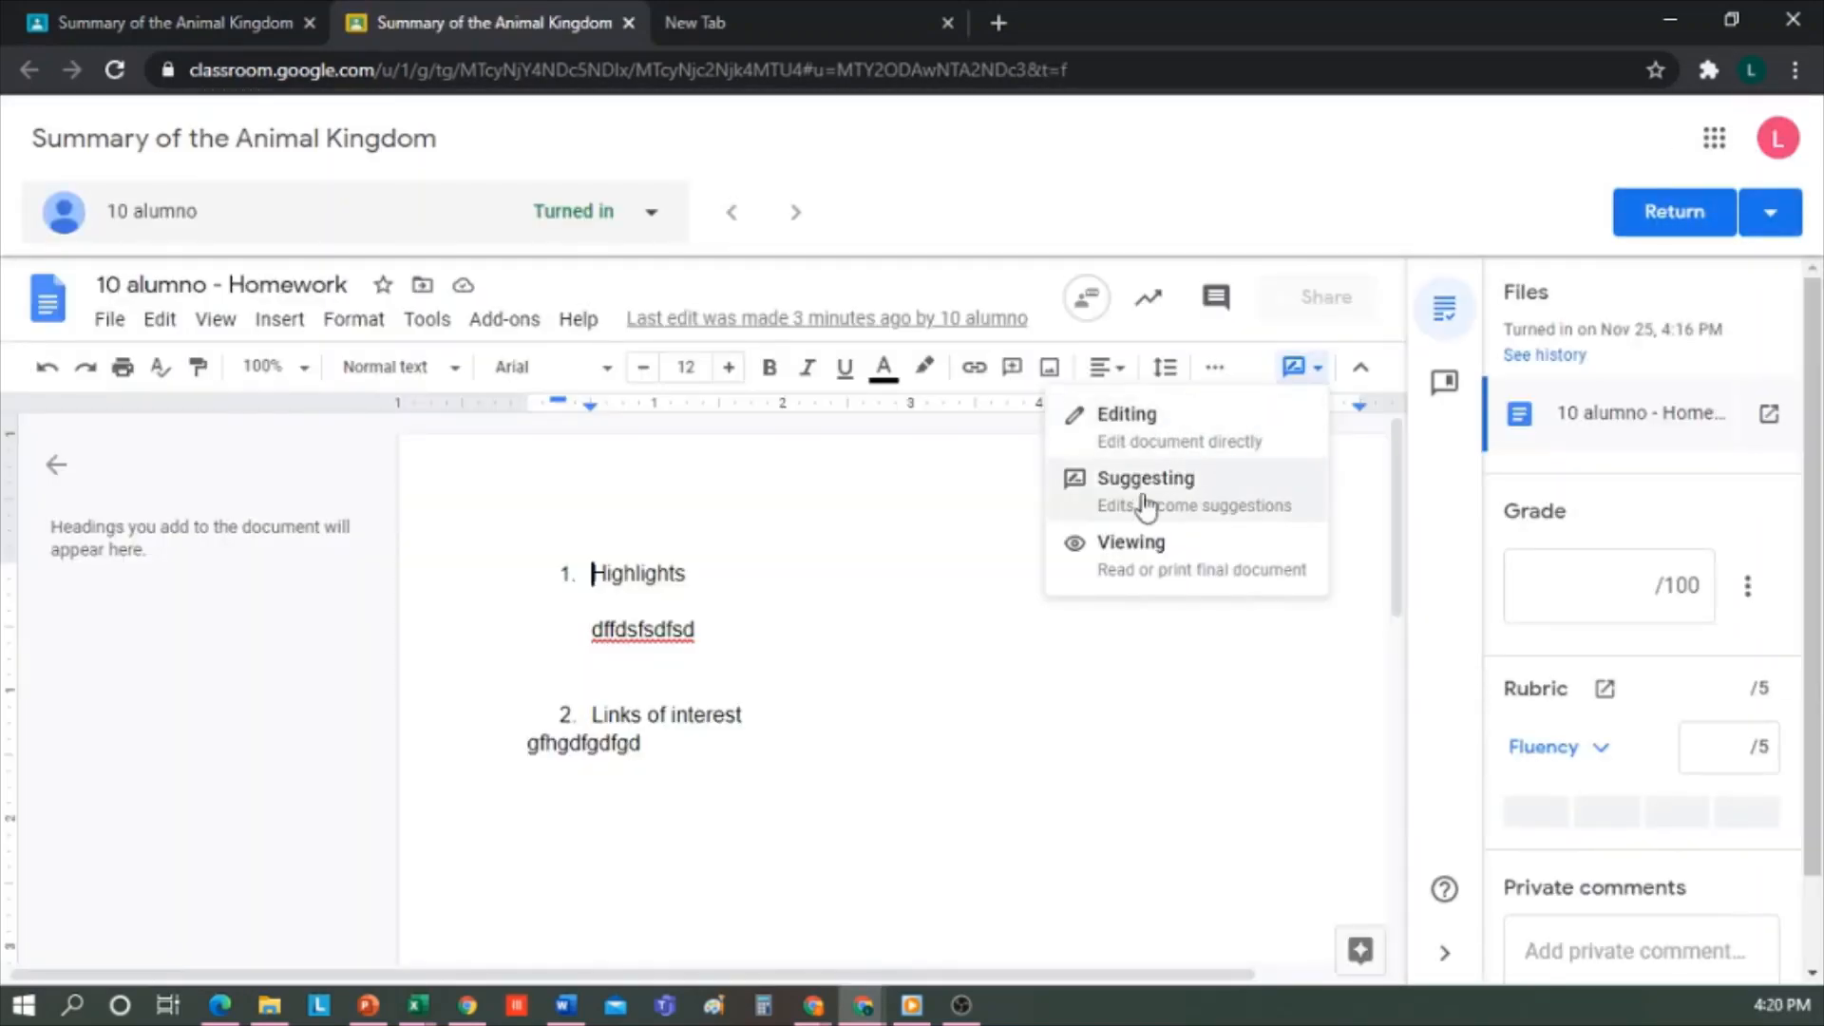
- Keep the document in Suggesting mode and add the comment "Use larger letters" to the word Highlights
click(1241, 501)
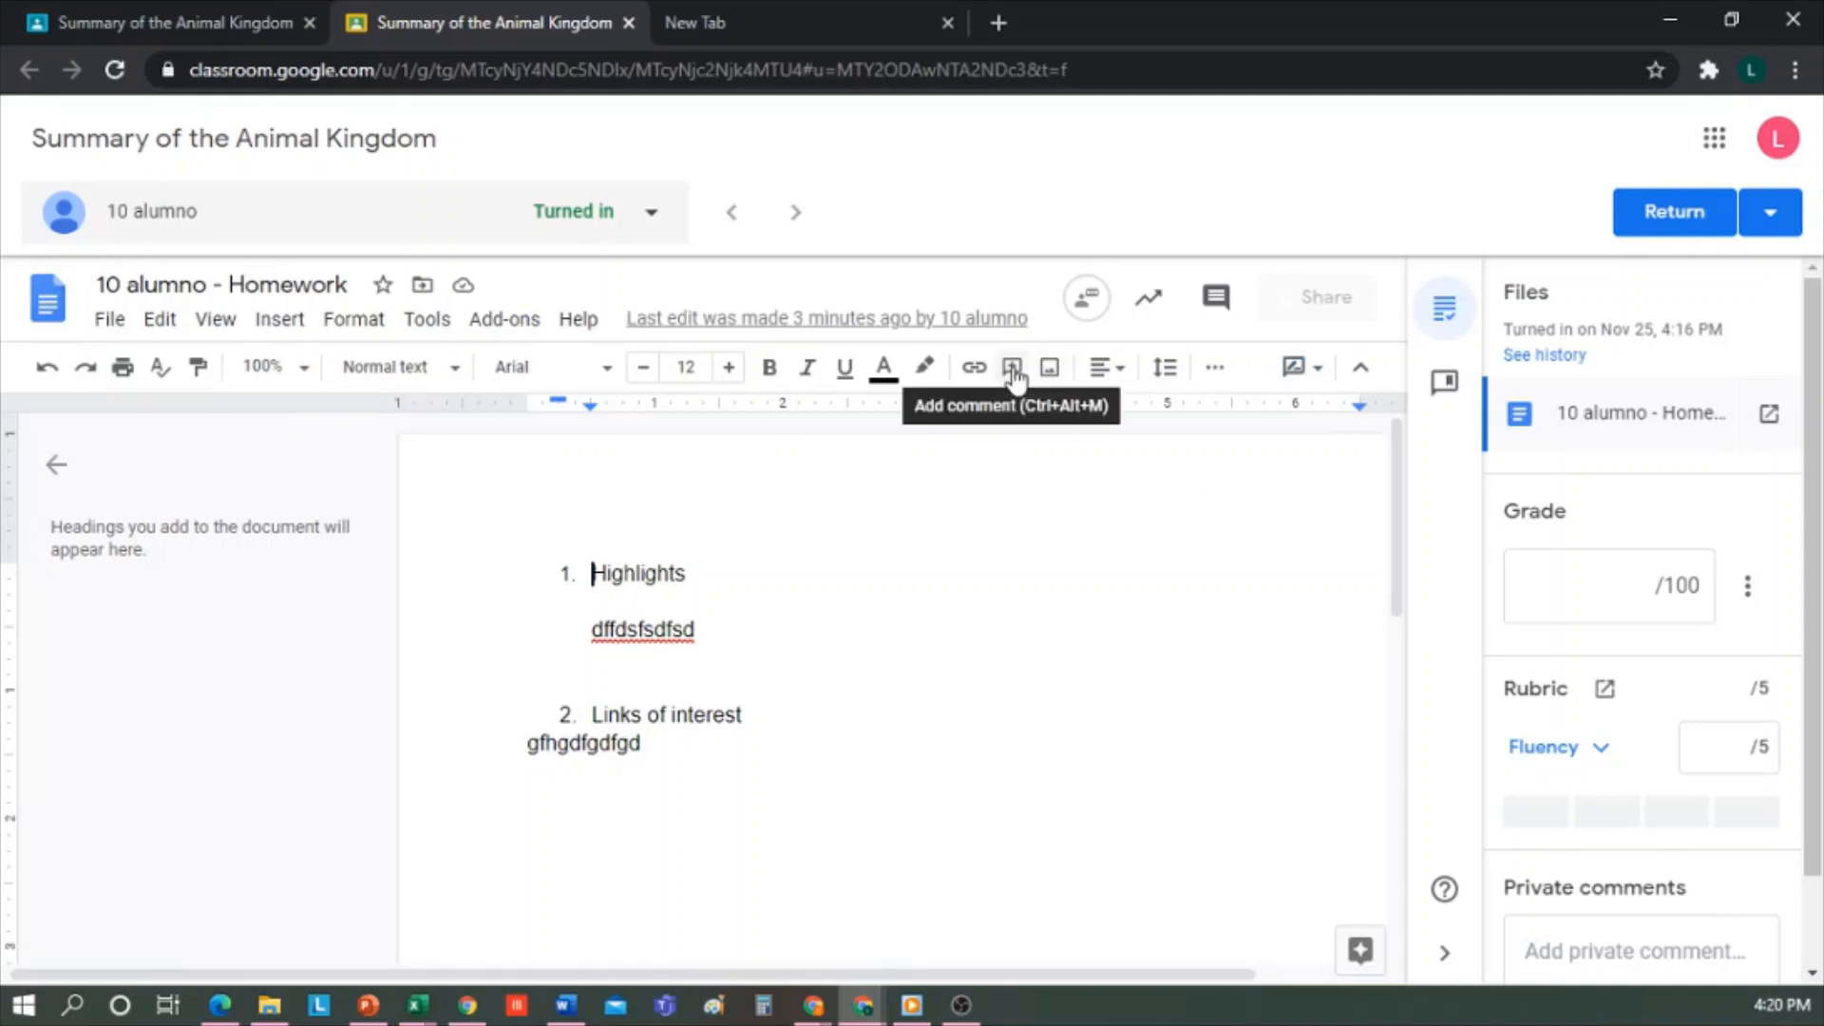
click(1013, 370)
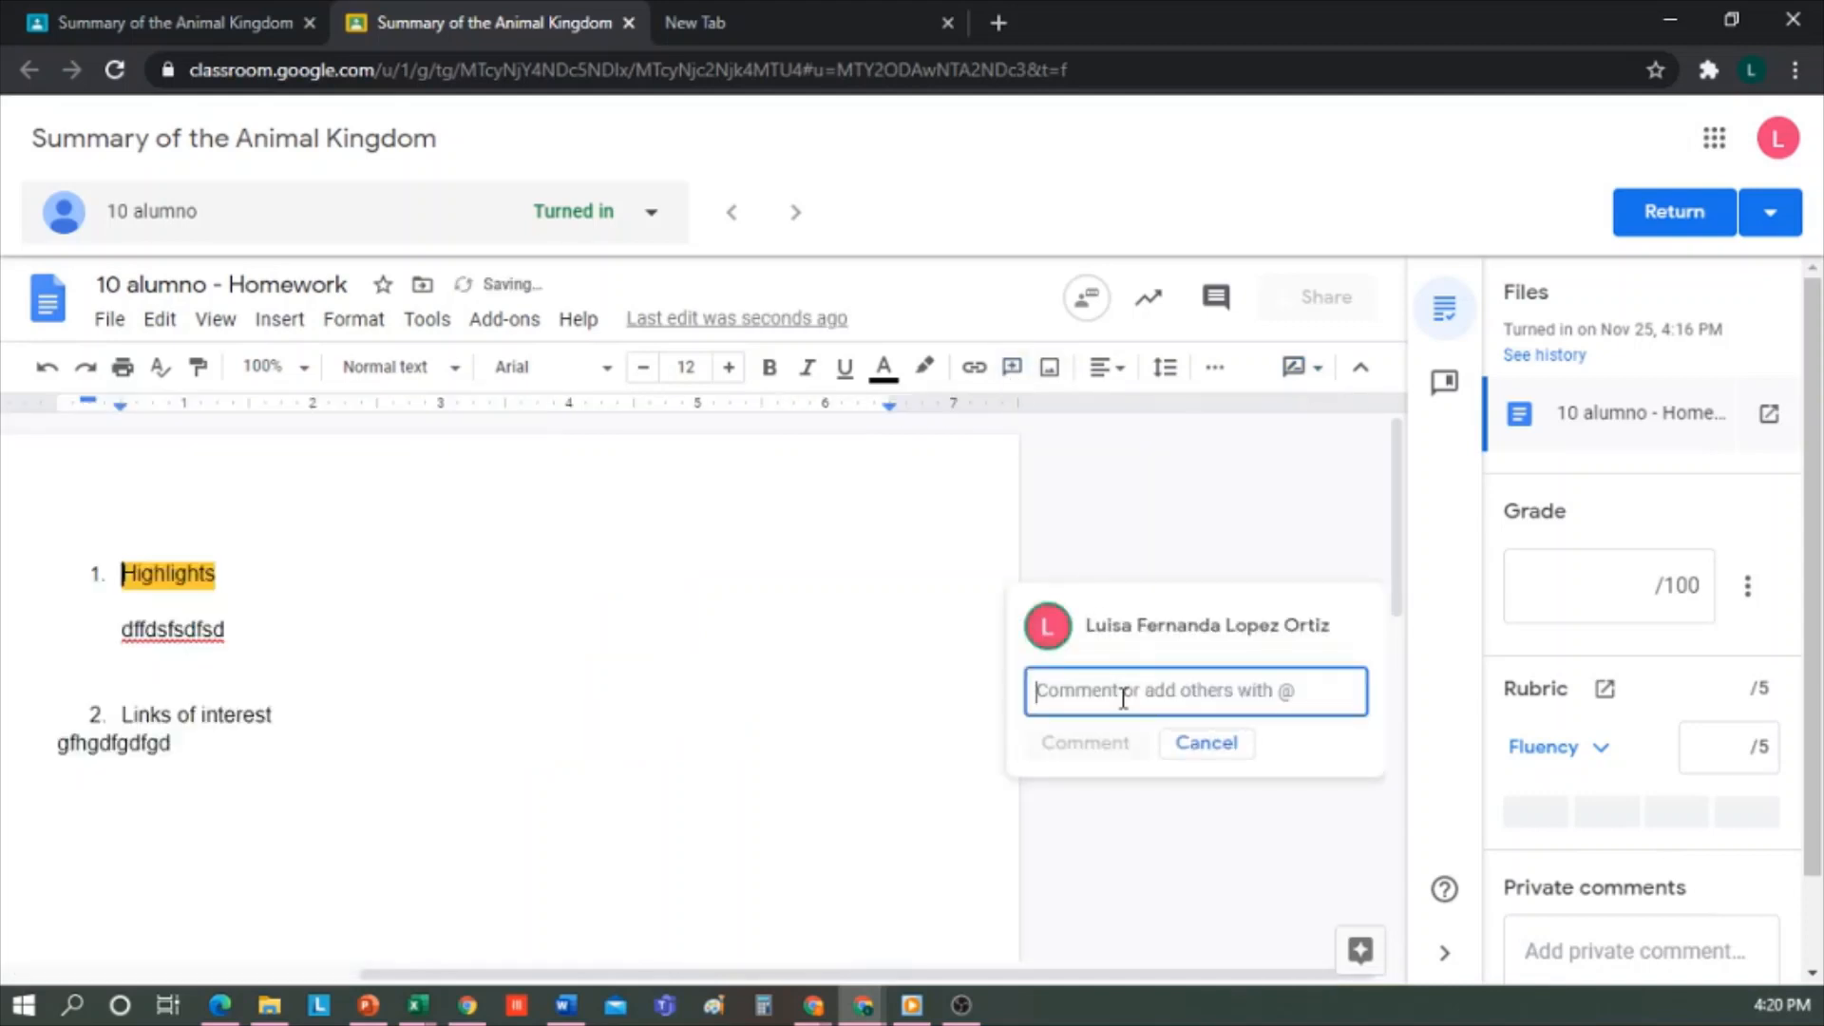
text(Use larger letters)
click(1085, 742)
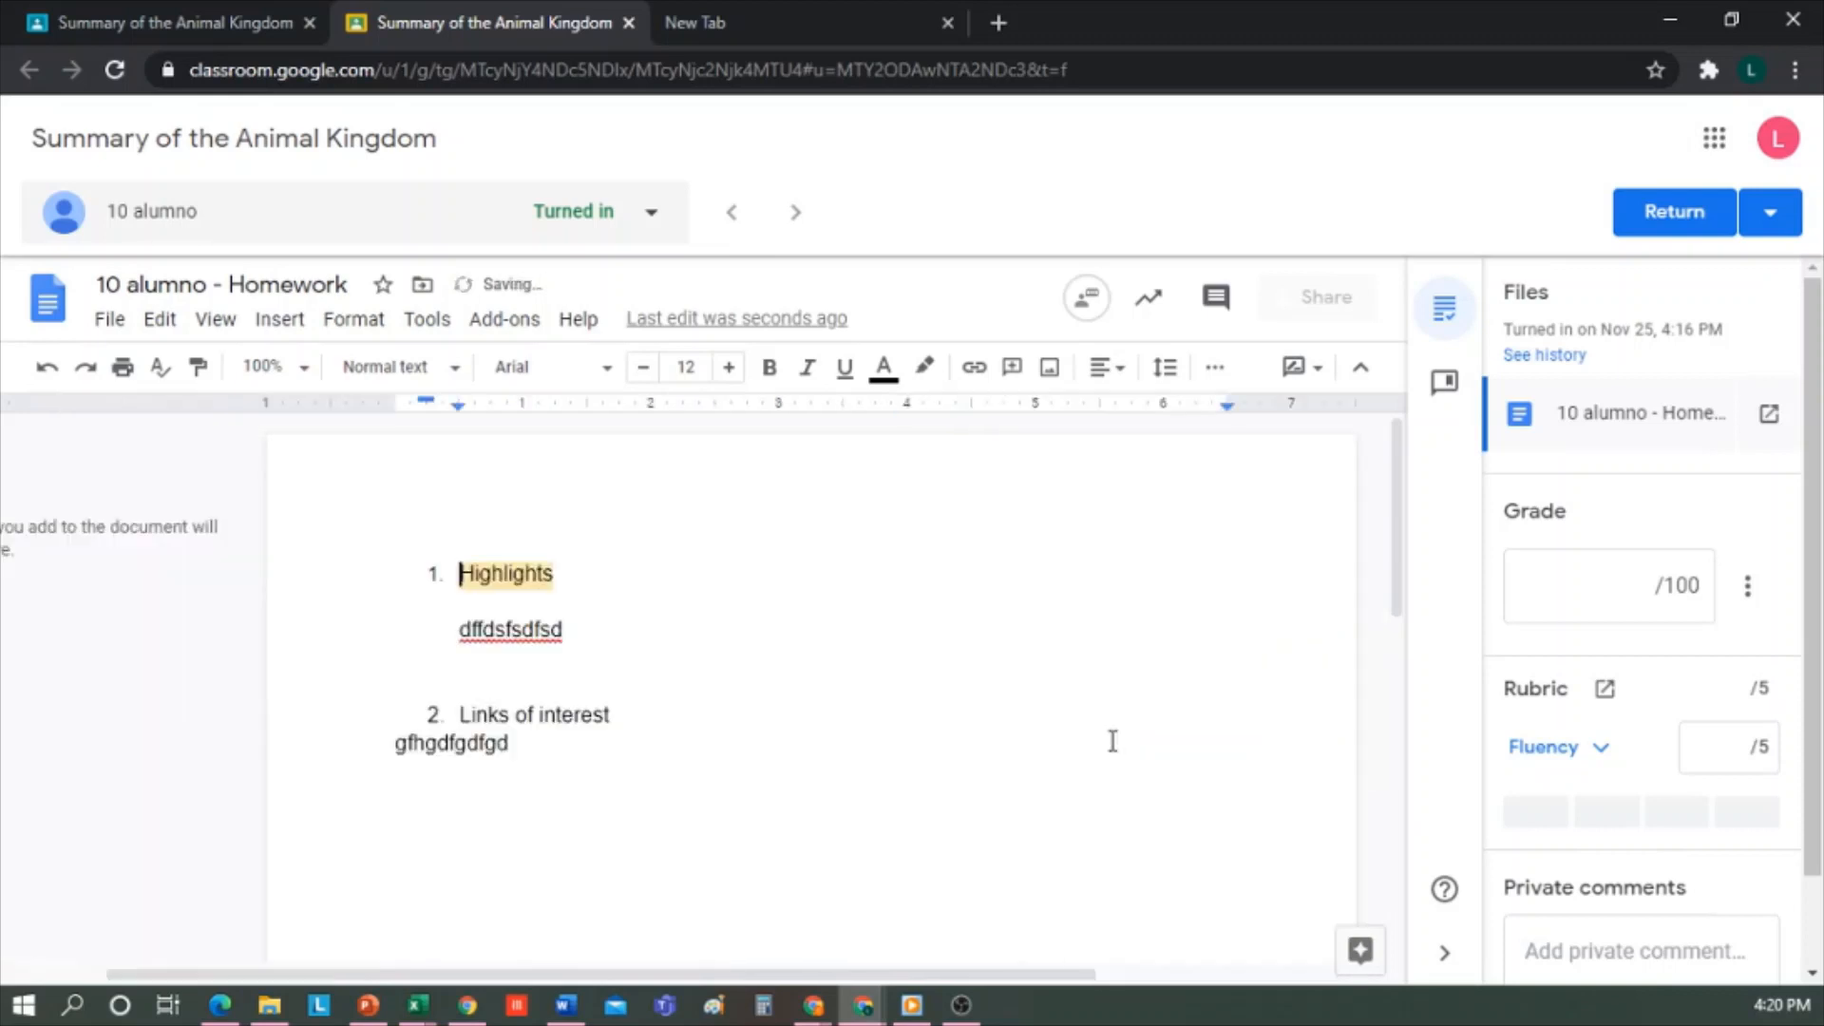
drag(1045, 973, 1213, 976)
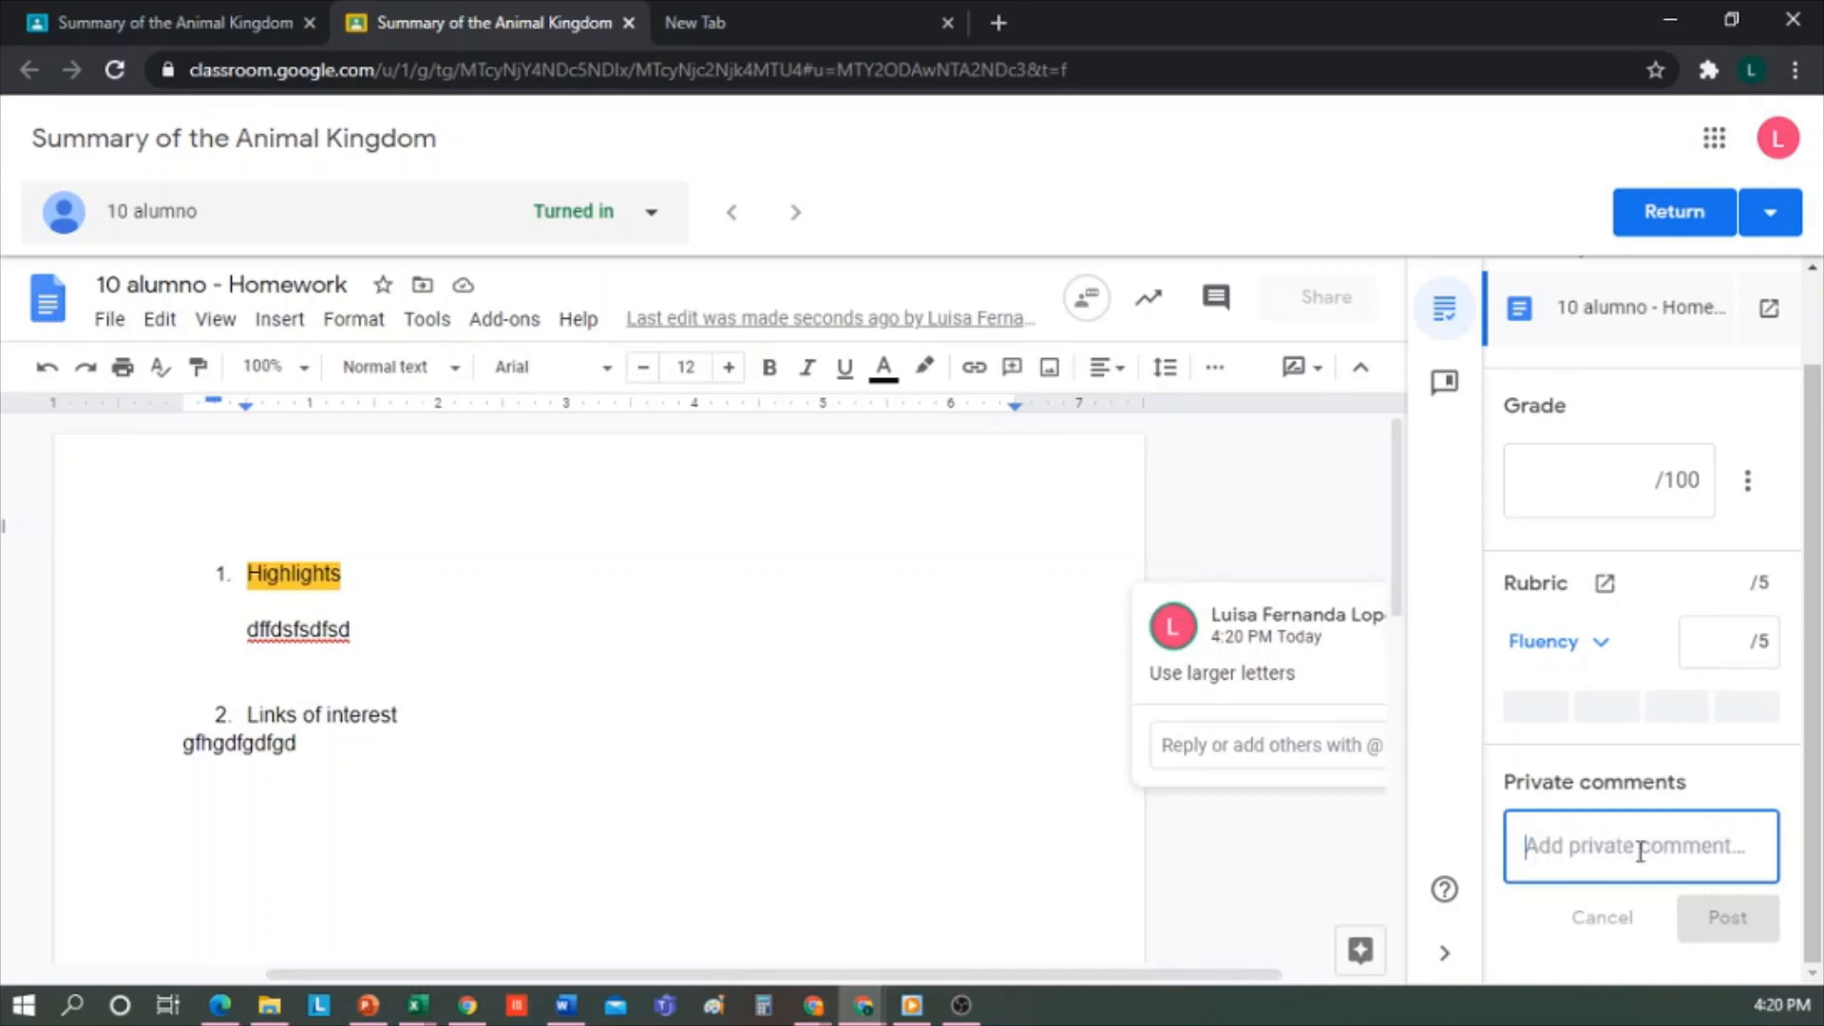
- Post the private comment "Review your writing better" to the student
text(Review your writing better)
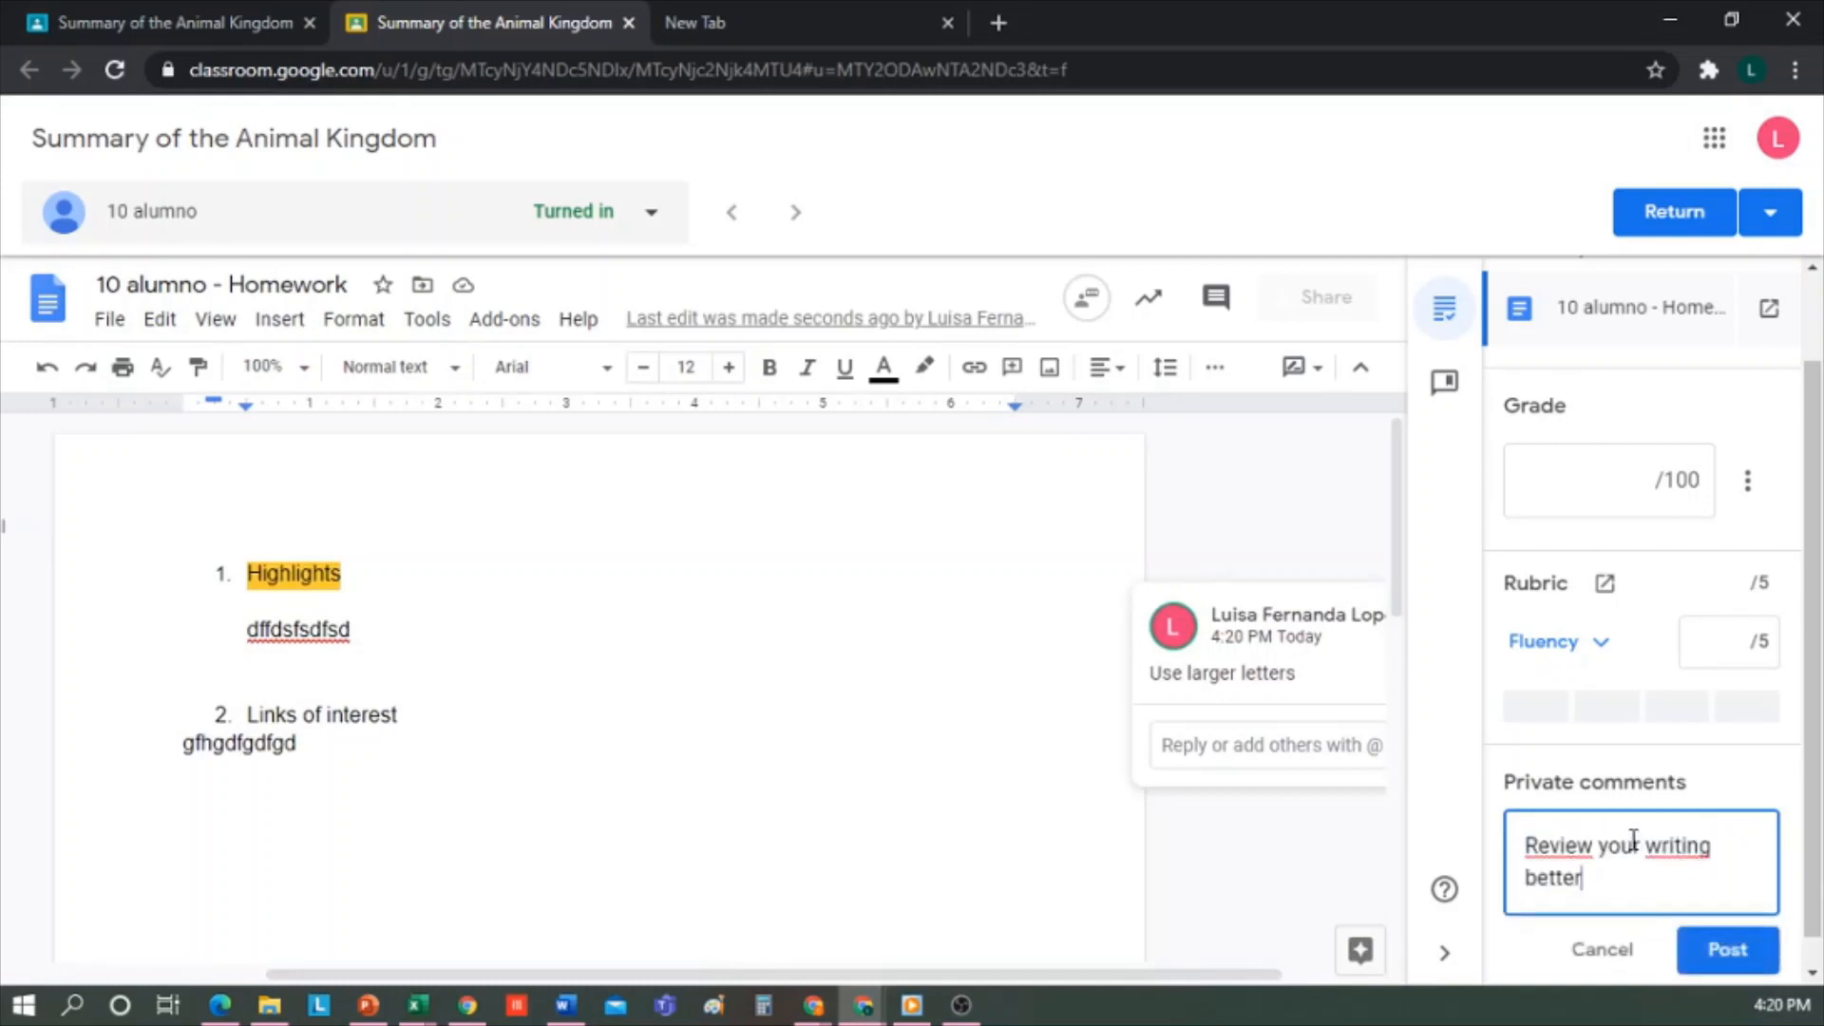
click(1731, 955)
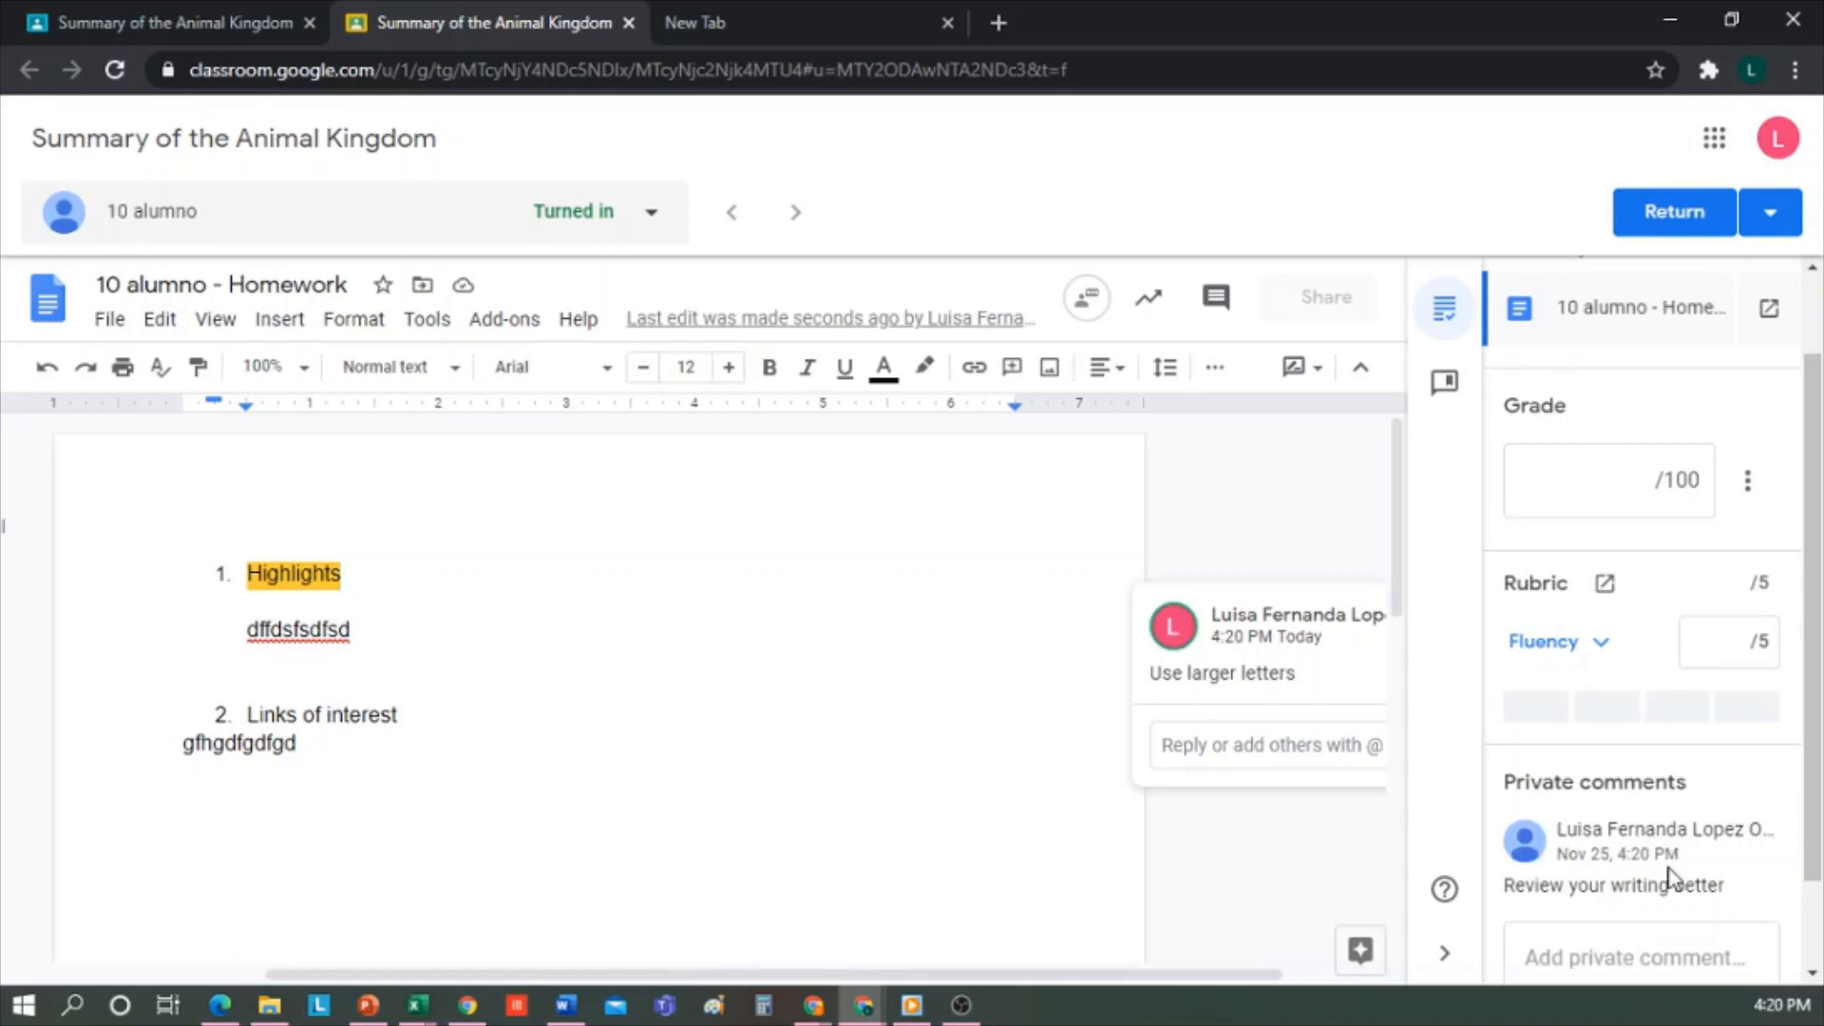
- Rate the rubric's Fluency criterion as Excellent, 5 points, for the student's homework
scroll(1669, 880, up, 1)
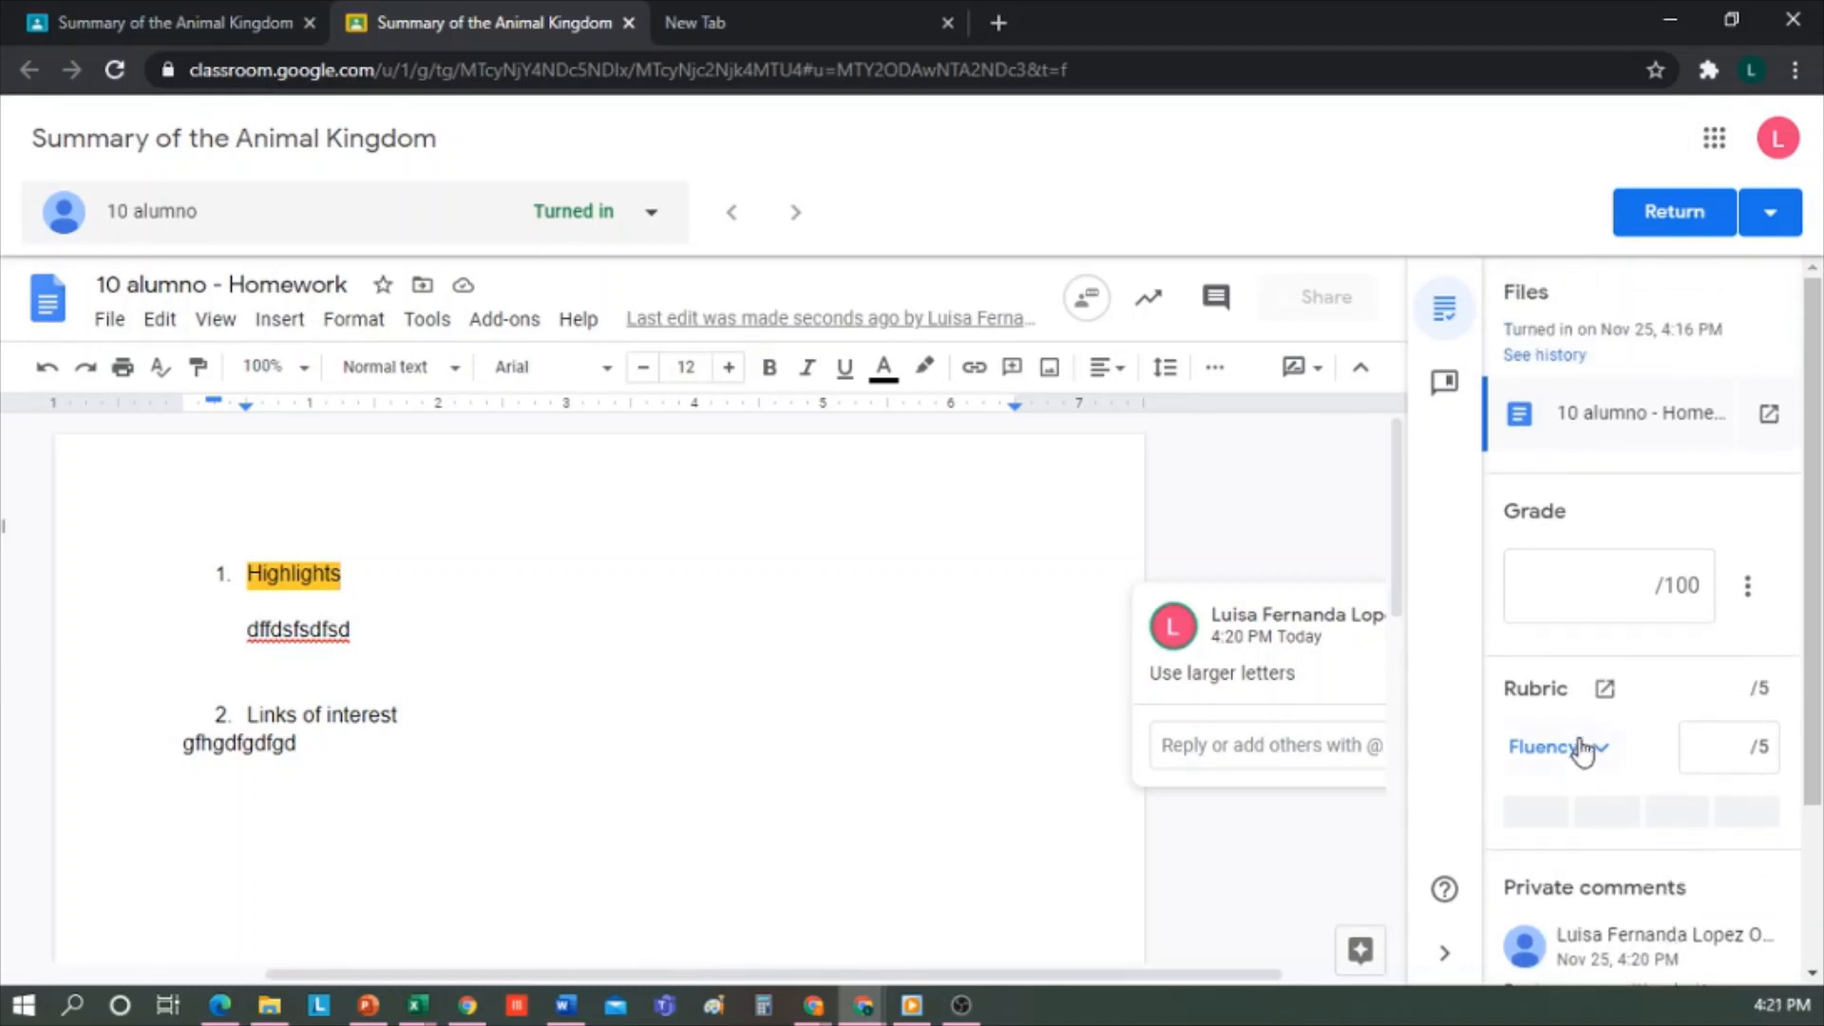
click(1605, 752)
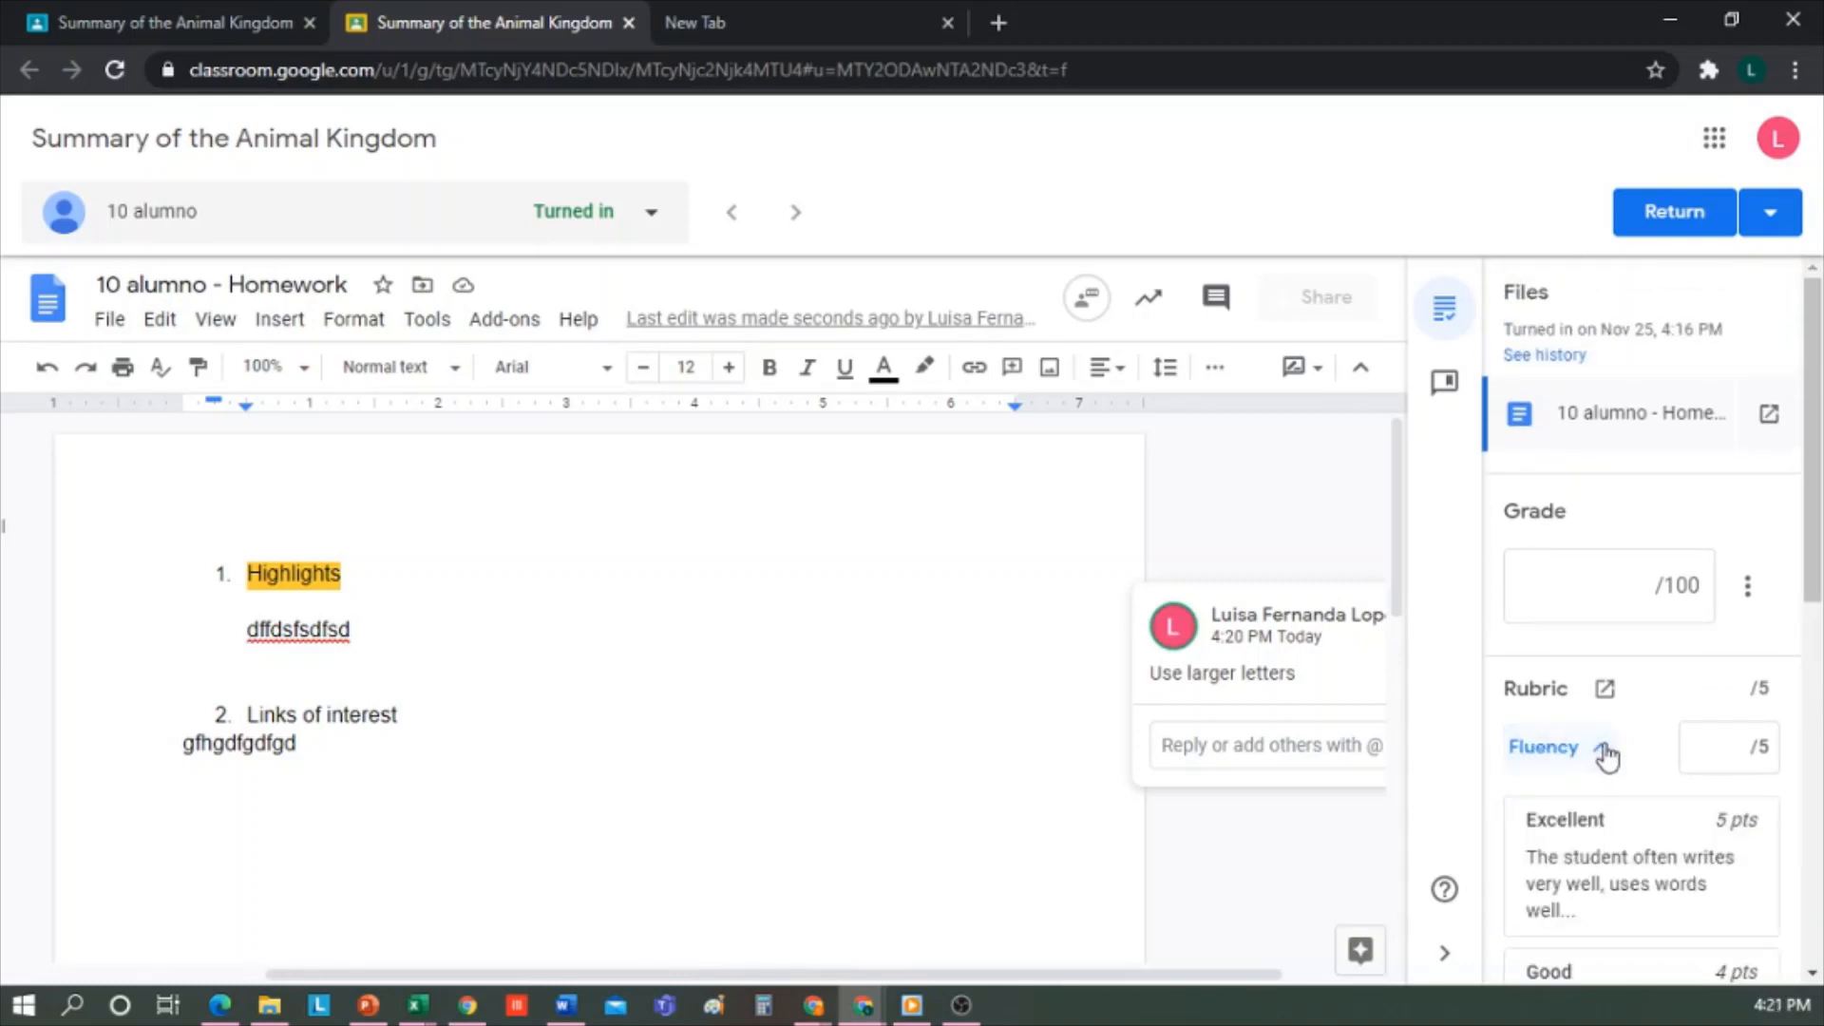
scroll(1620, 720, down, 4)
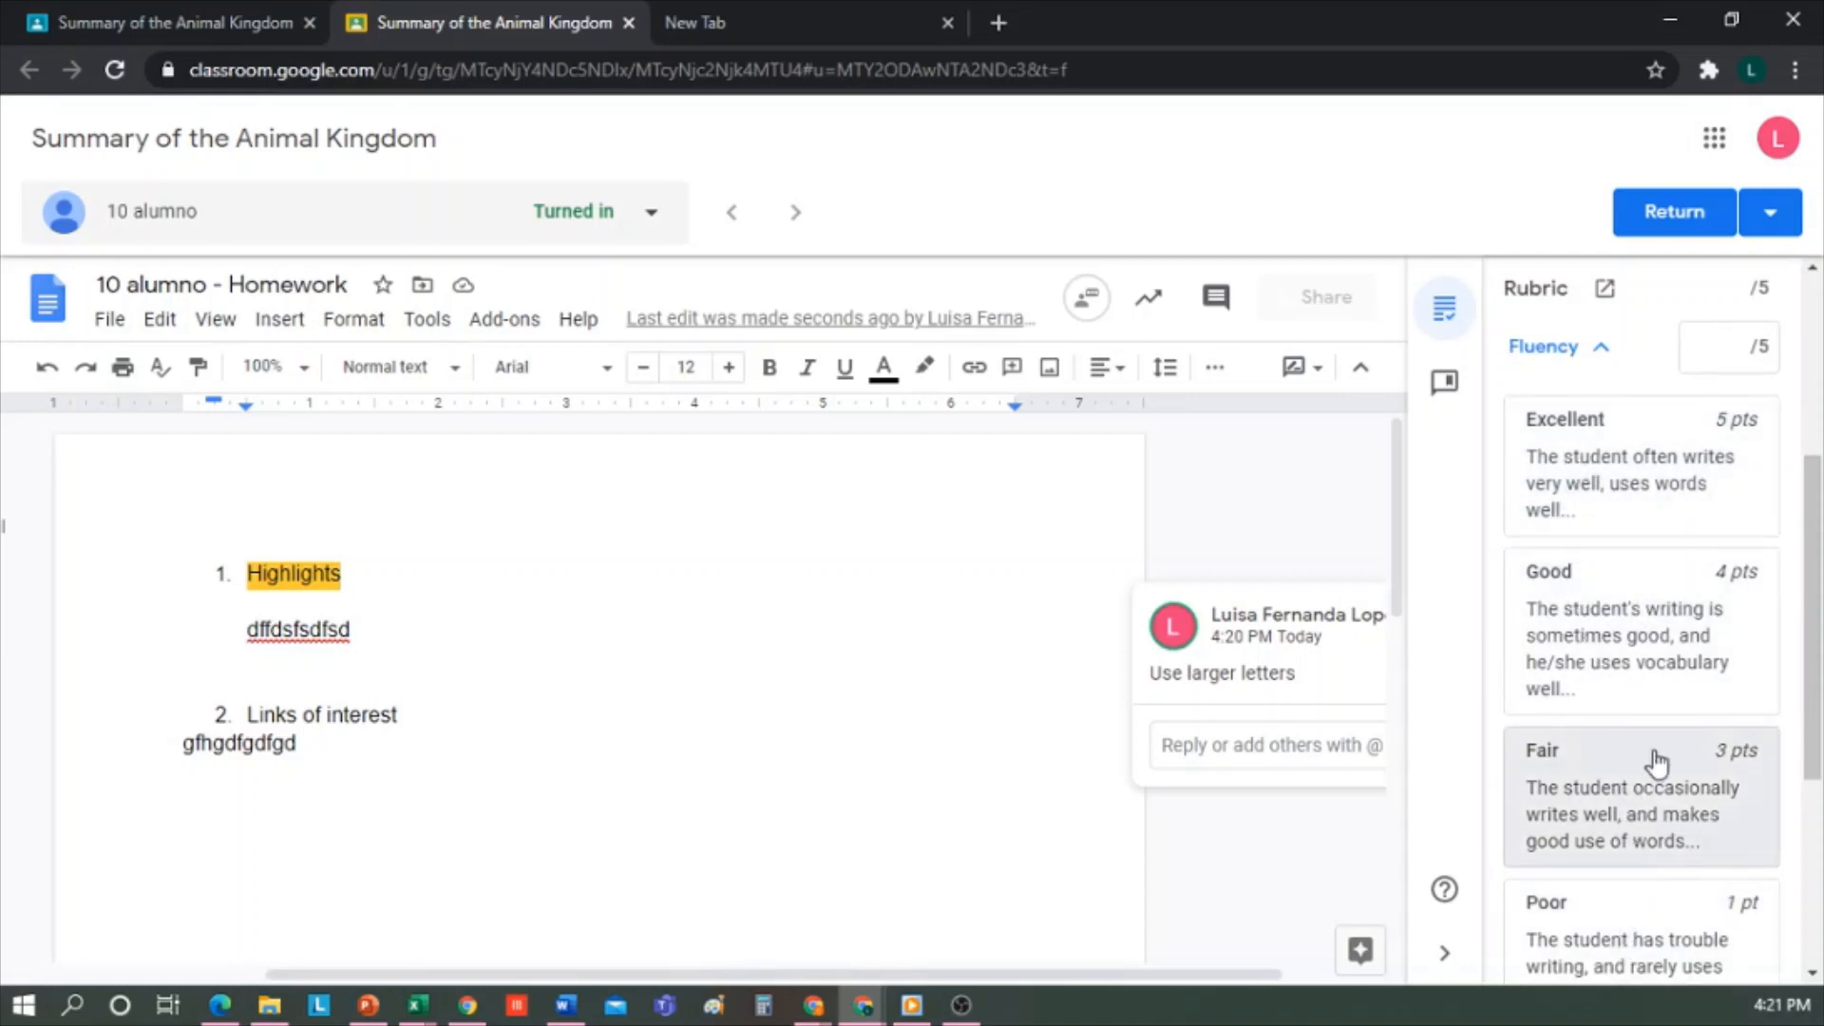
click(1651, 505)
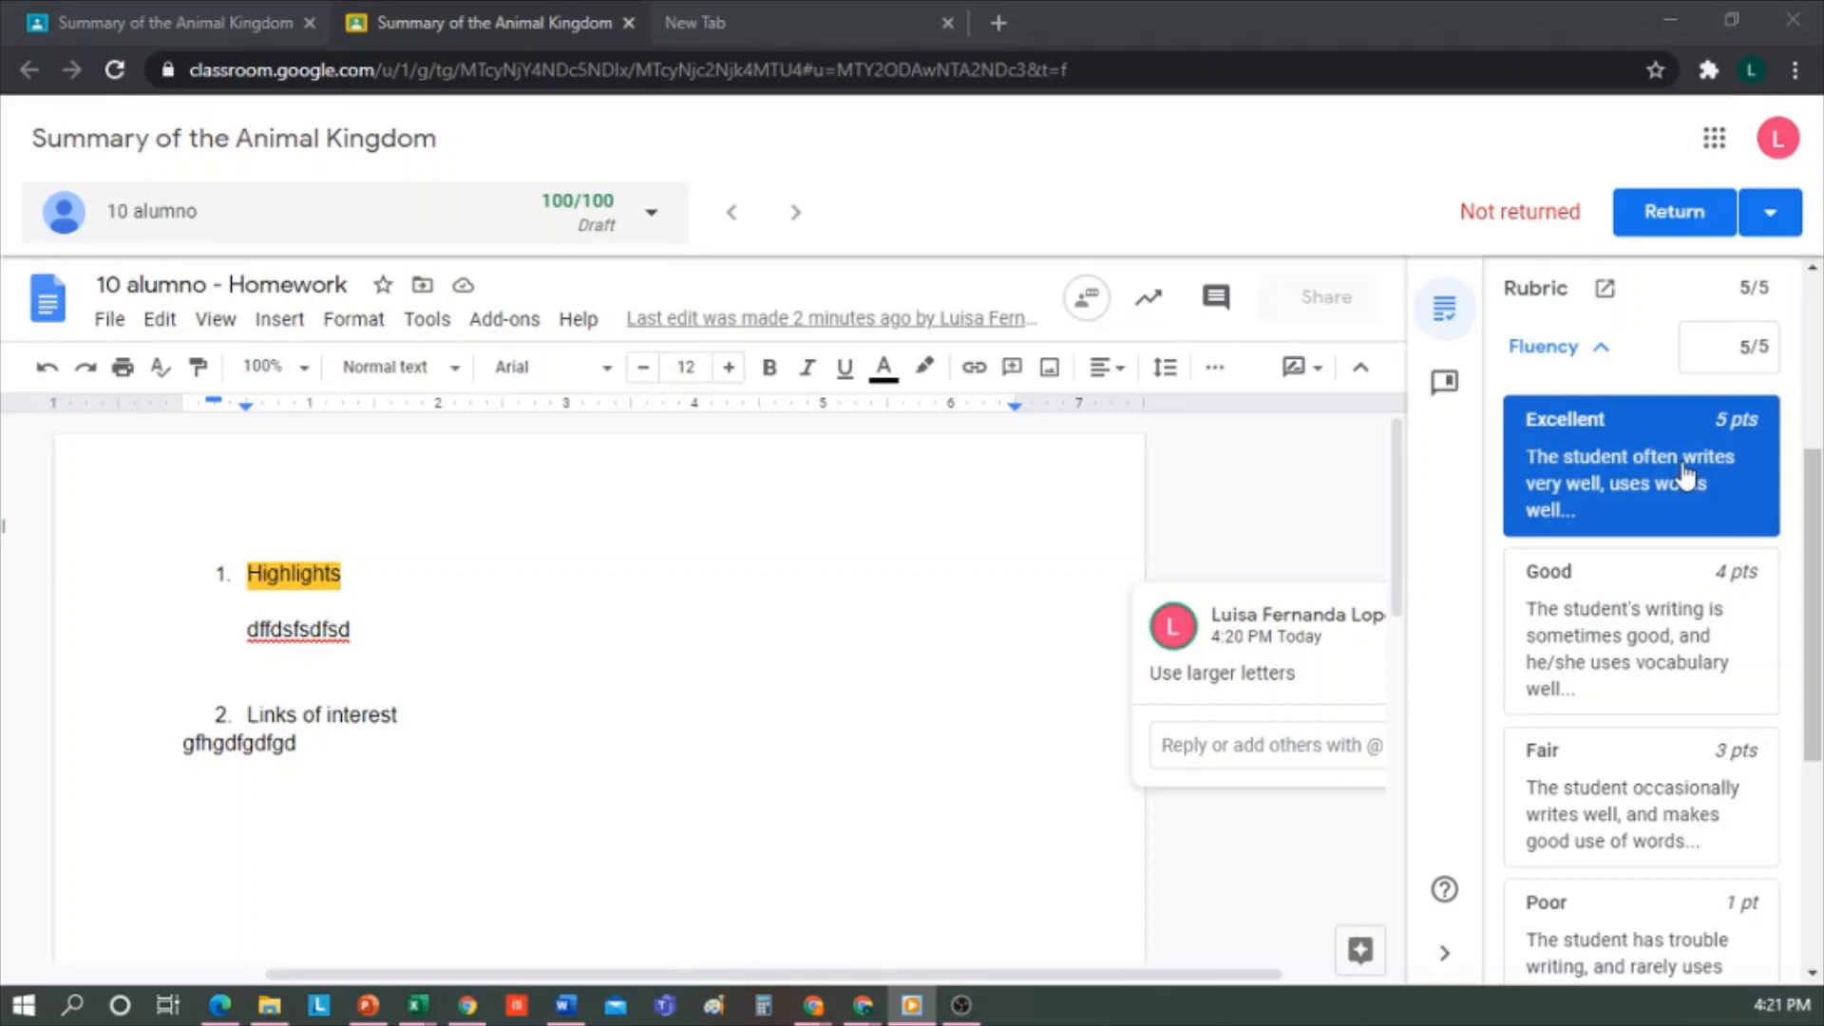
- Collapse the Fluency criterion and return the student's homework with the grade of 100/100
scroll(1686, 484, down, 3)
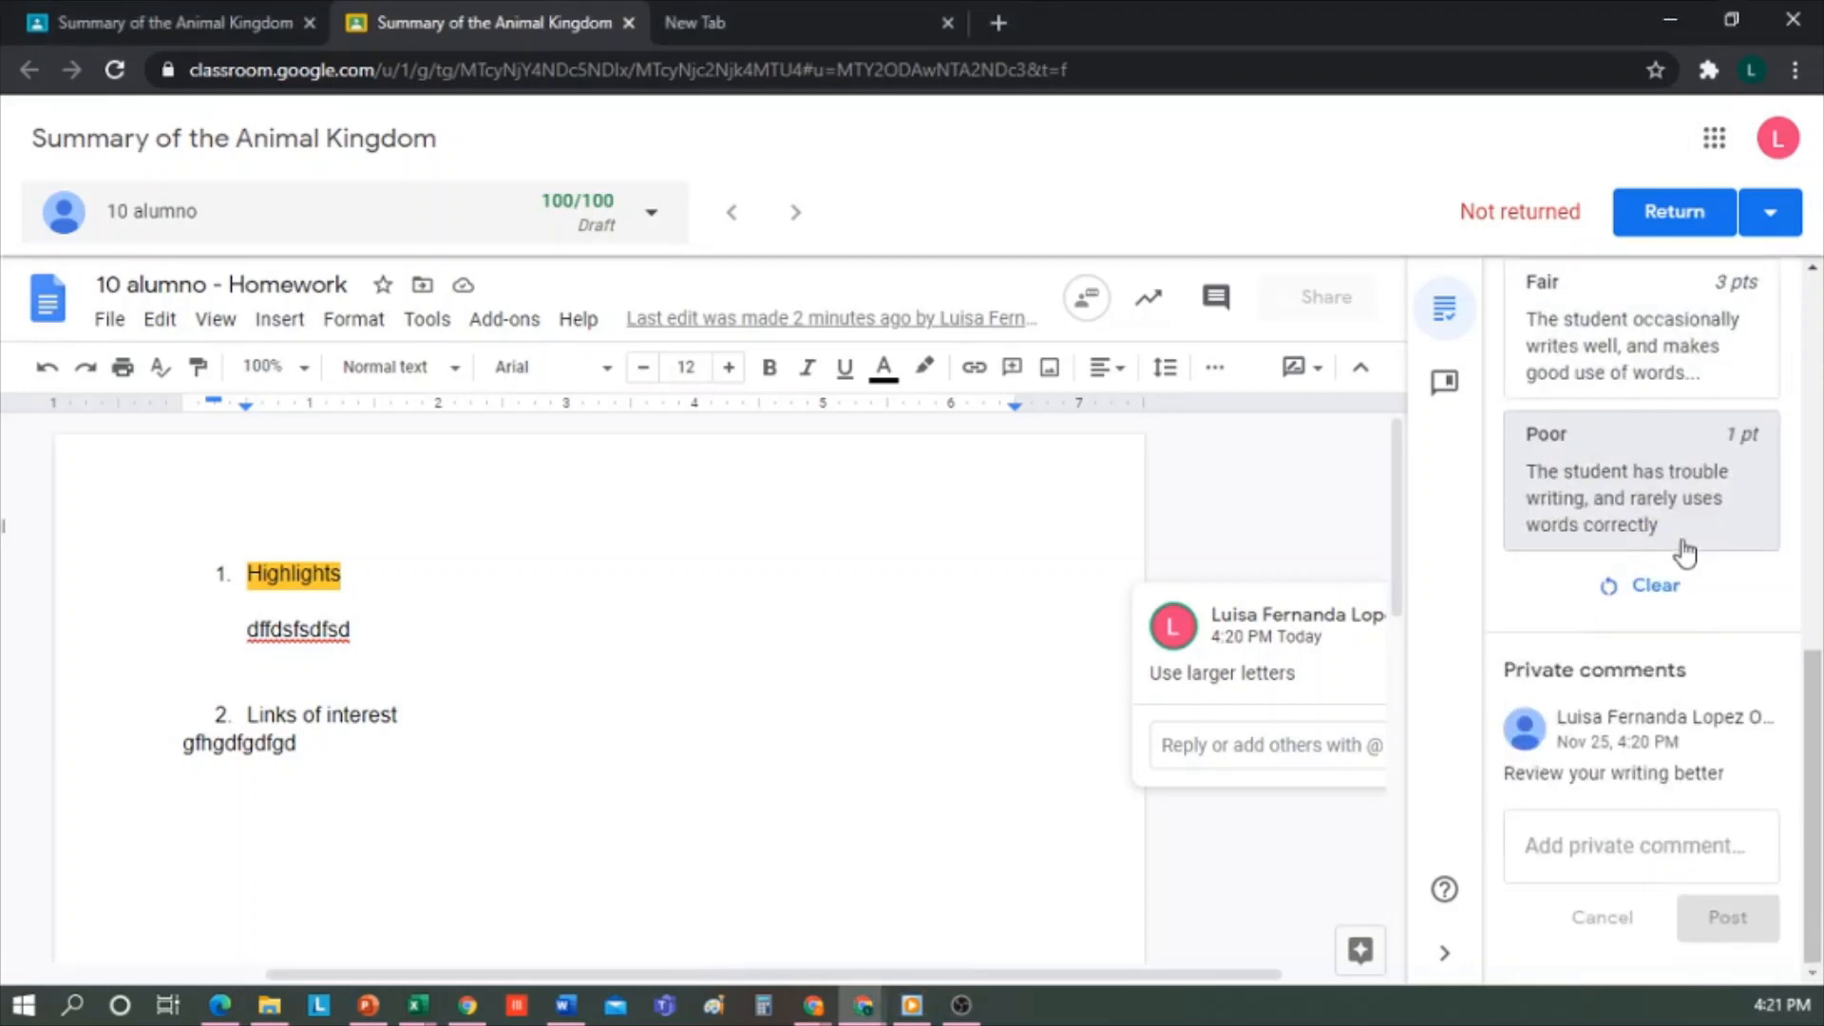
scroll(1685, 551, up, 3)
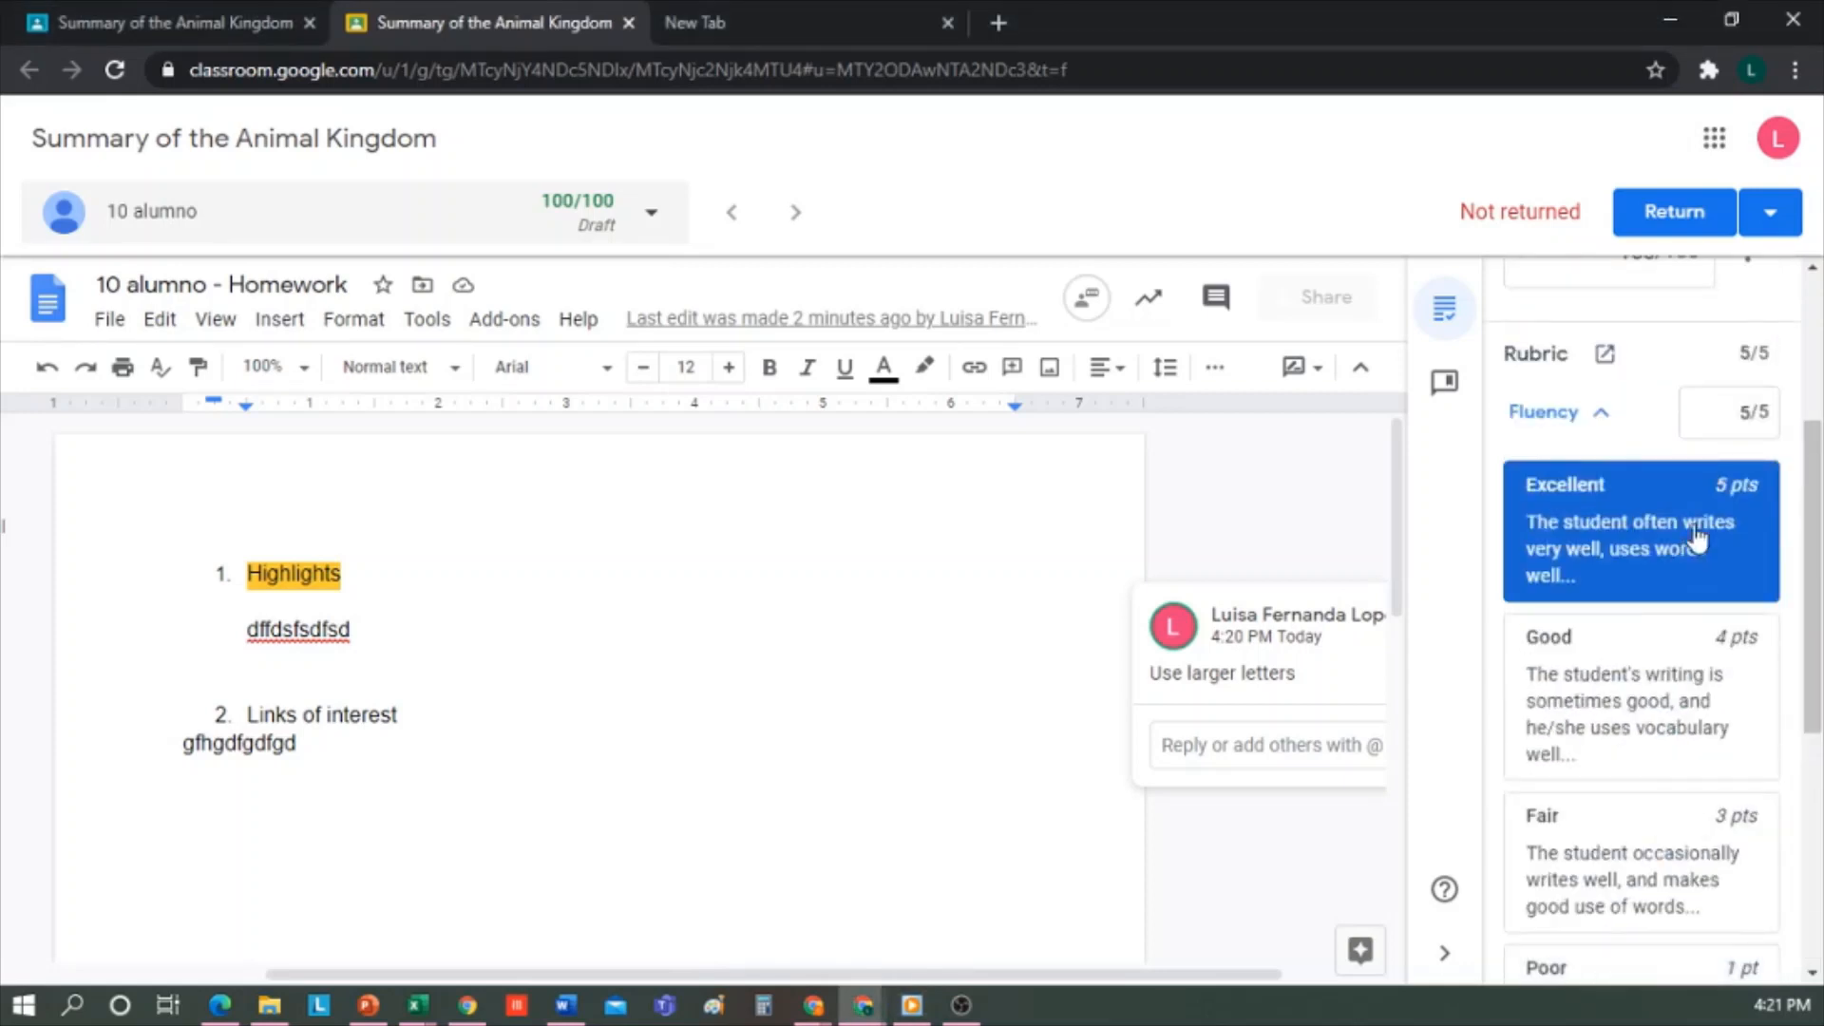
click(1588, 412)
scroll(1637, 612, up, 3)
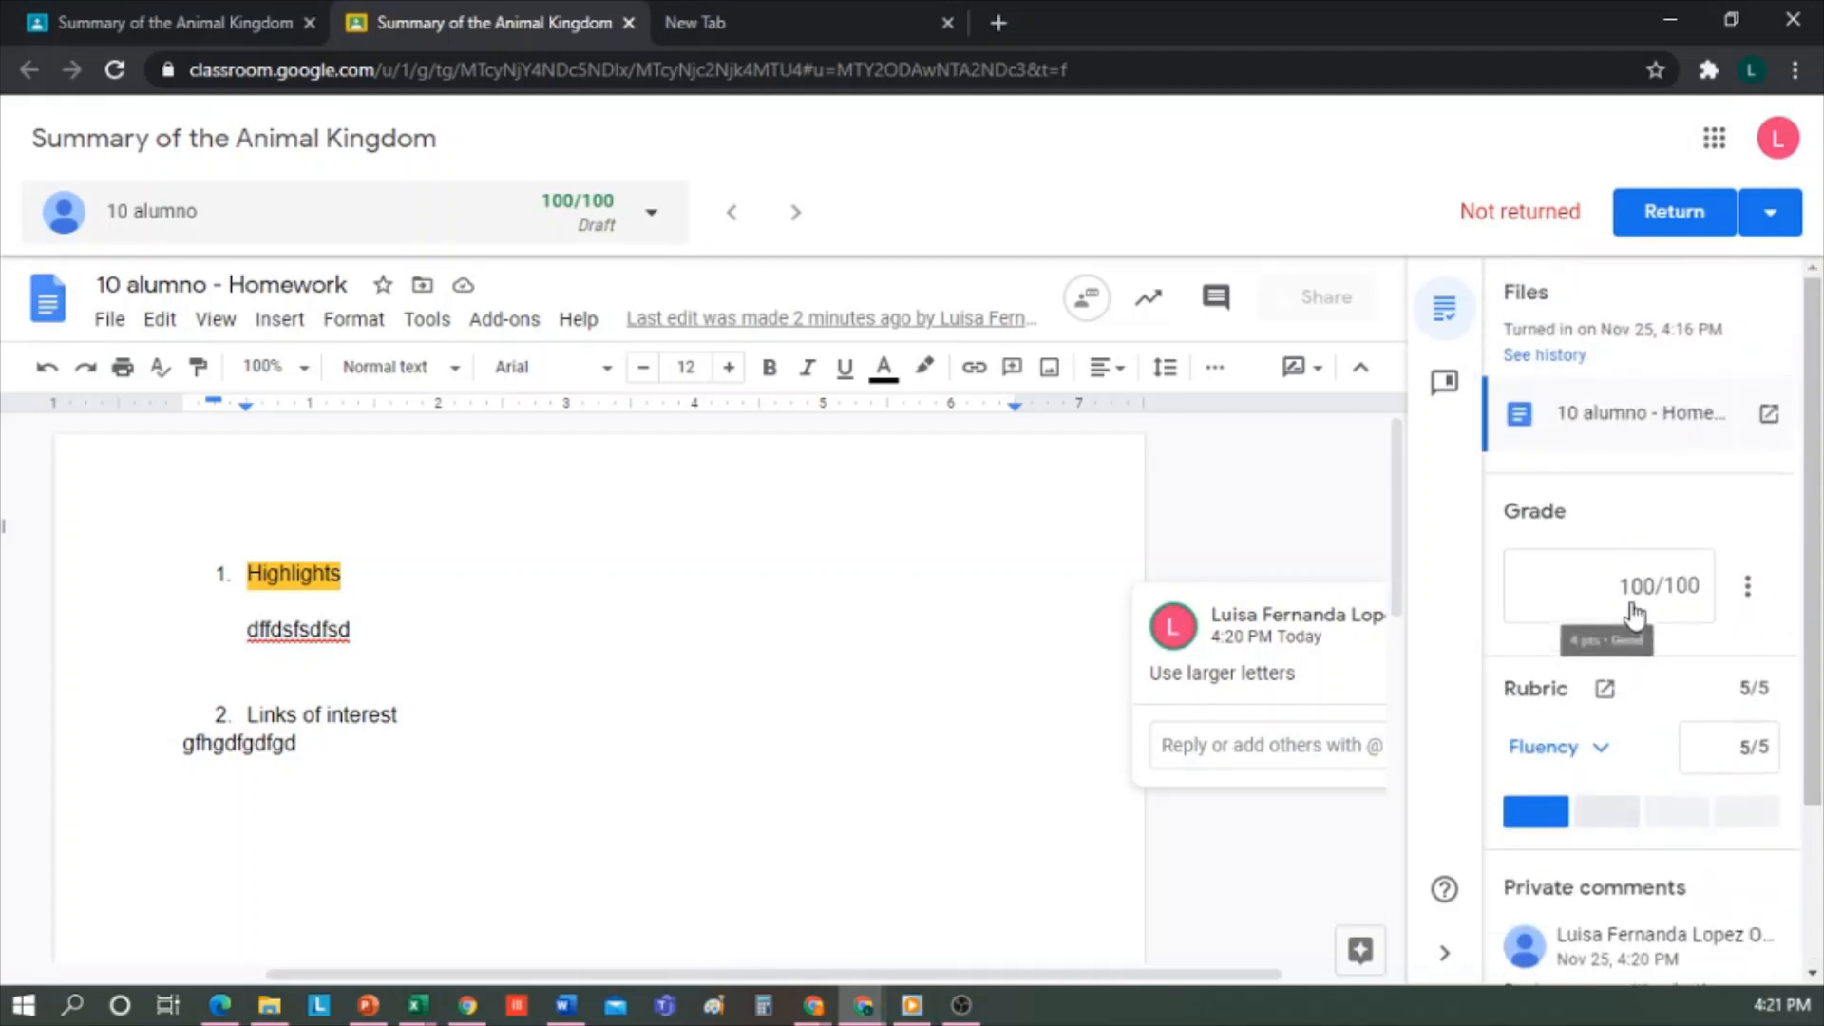
click(1662, 214)
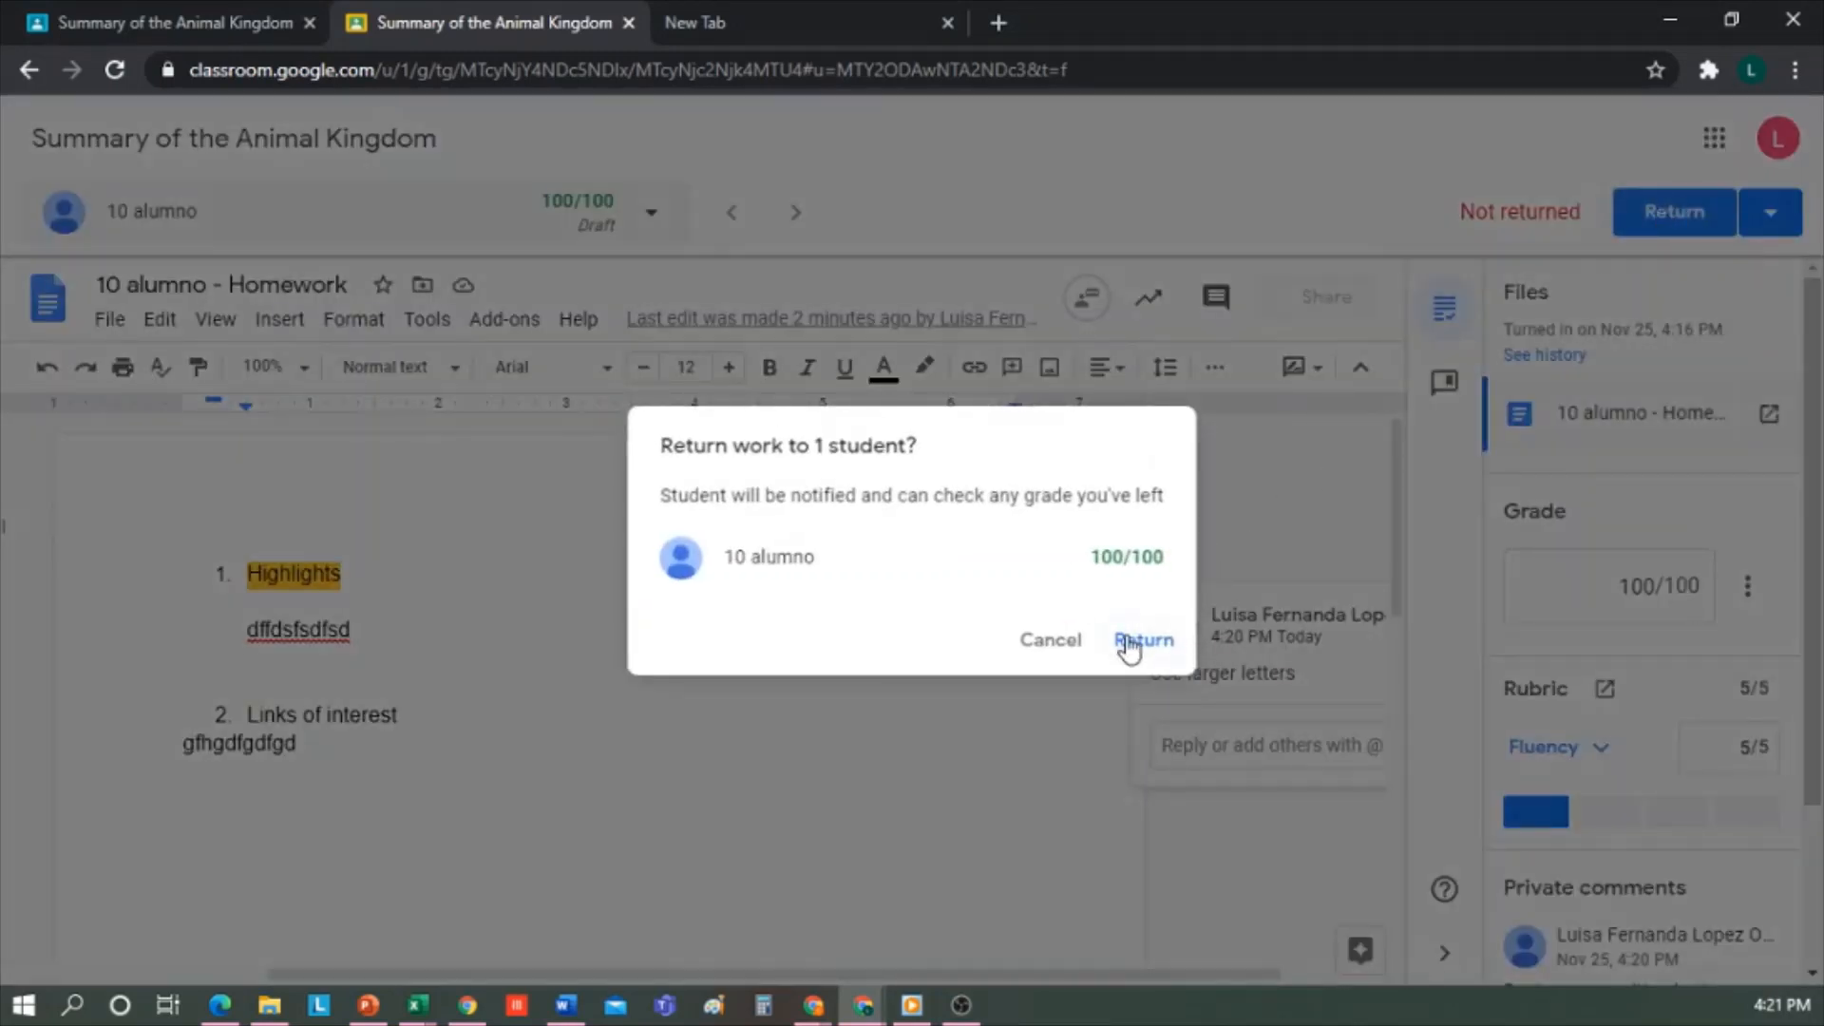
click(1130, 641)
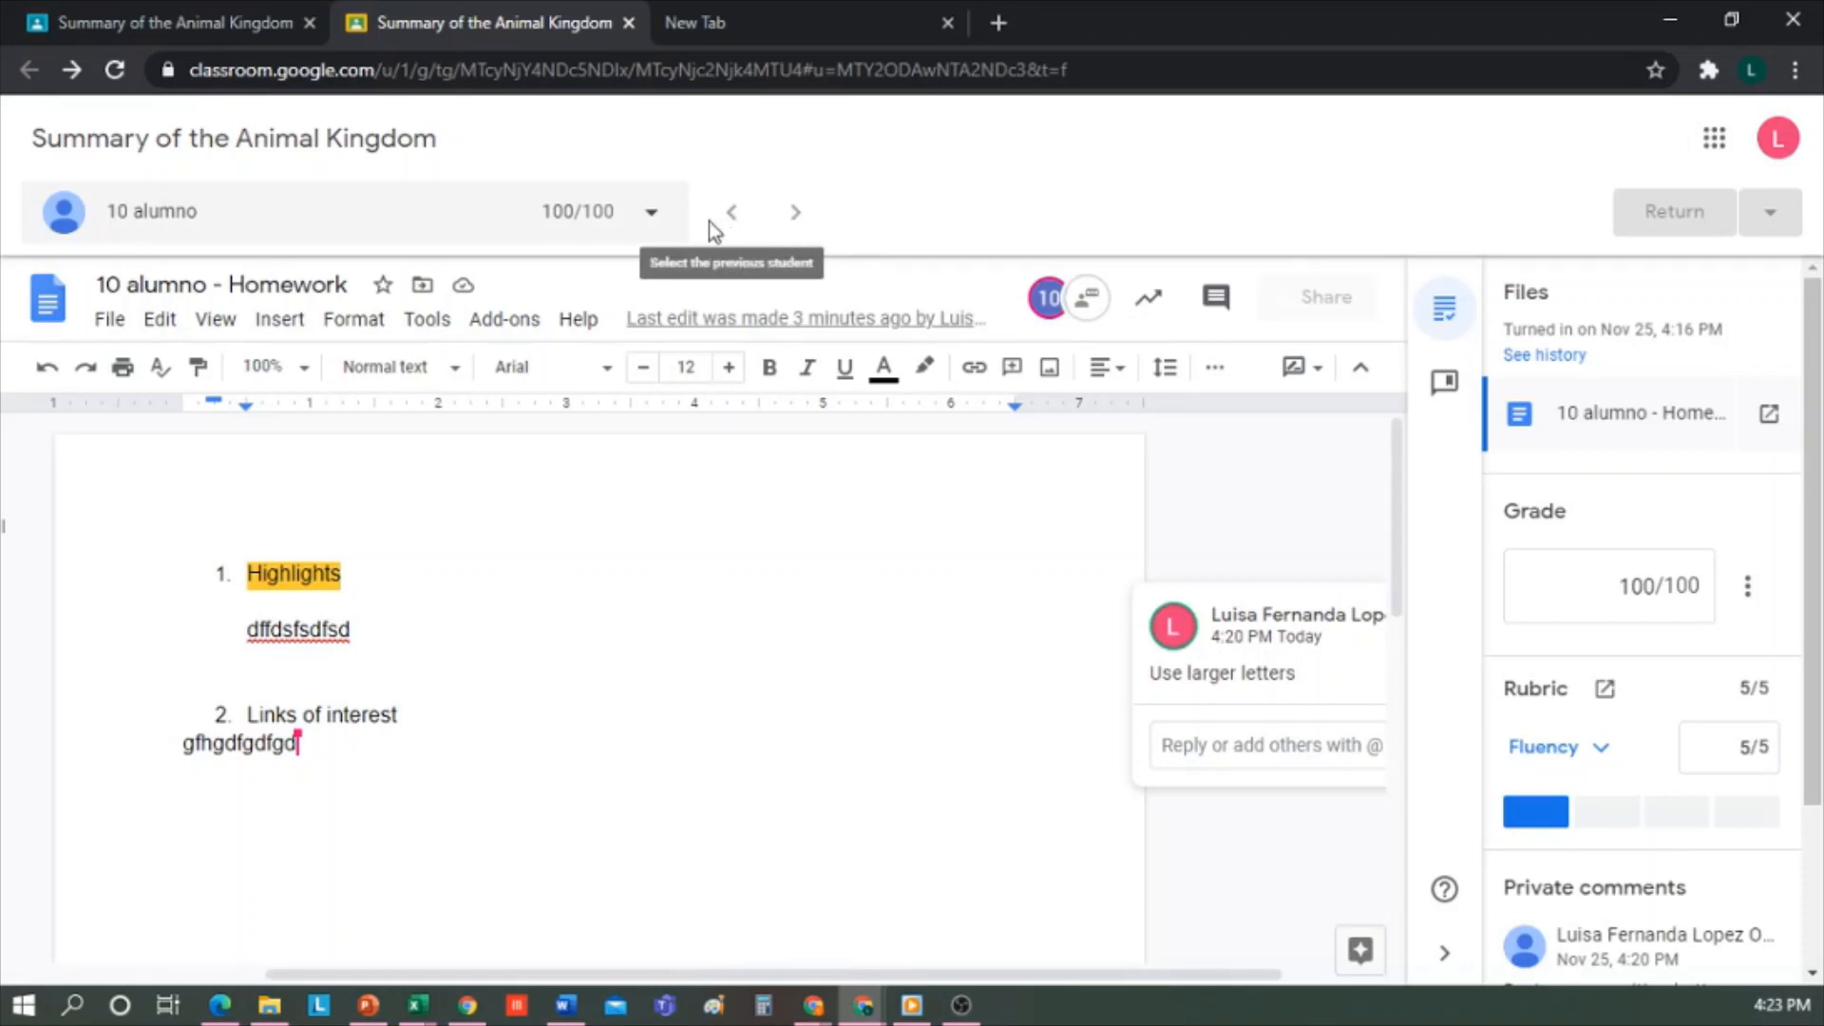
- Check the returned grade in the assignment's student work list and in the 4th Grade Biology gradebook
click(653, 216)
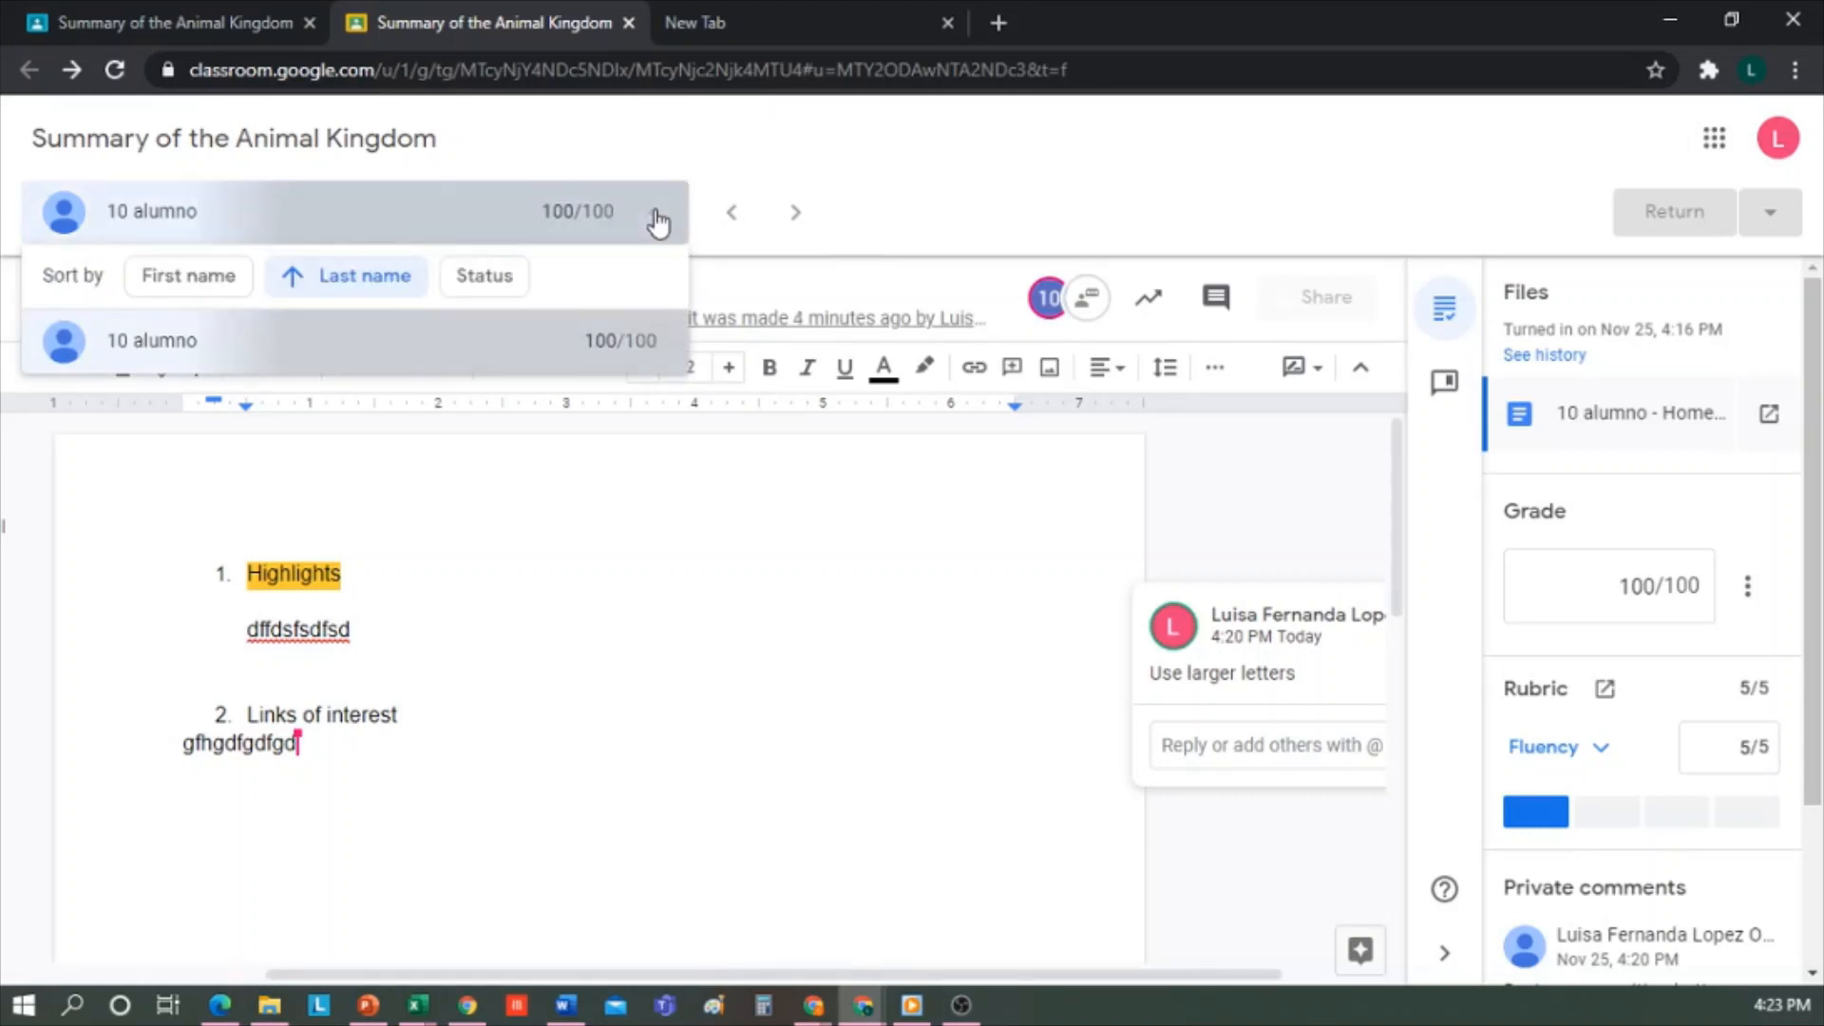
click(655, 218)
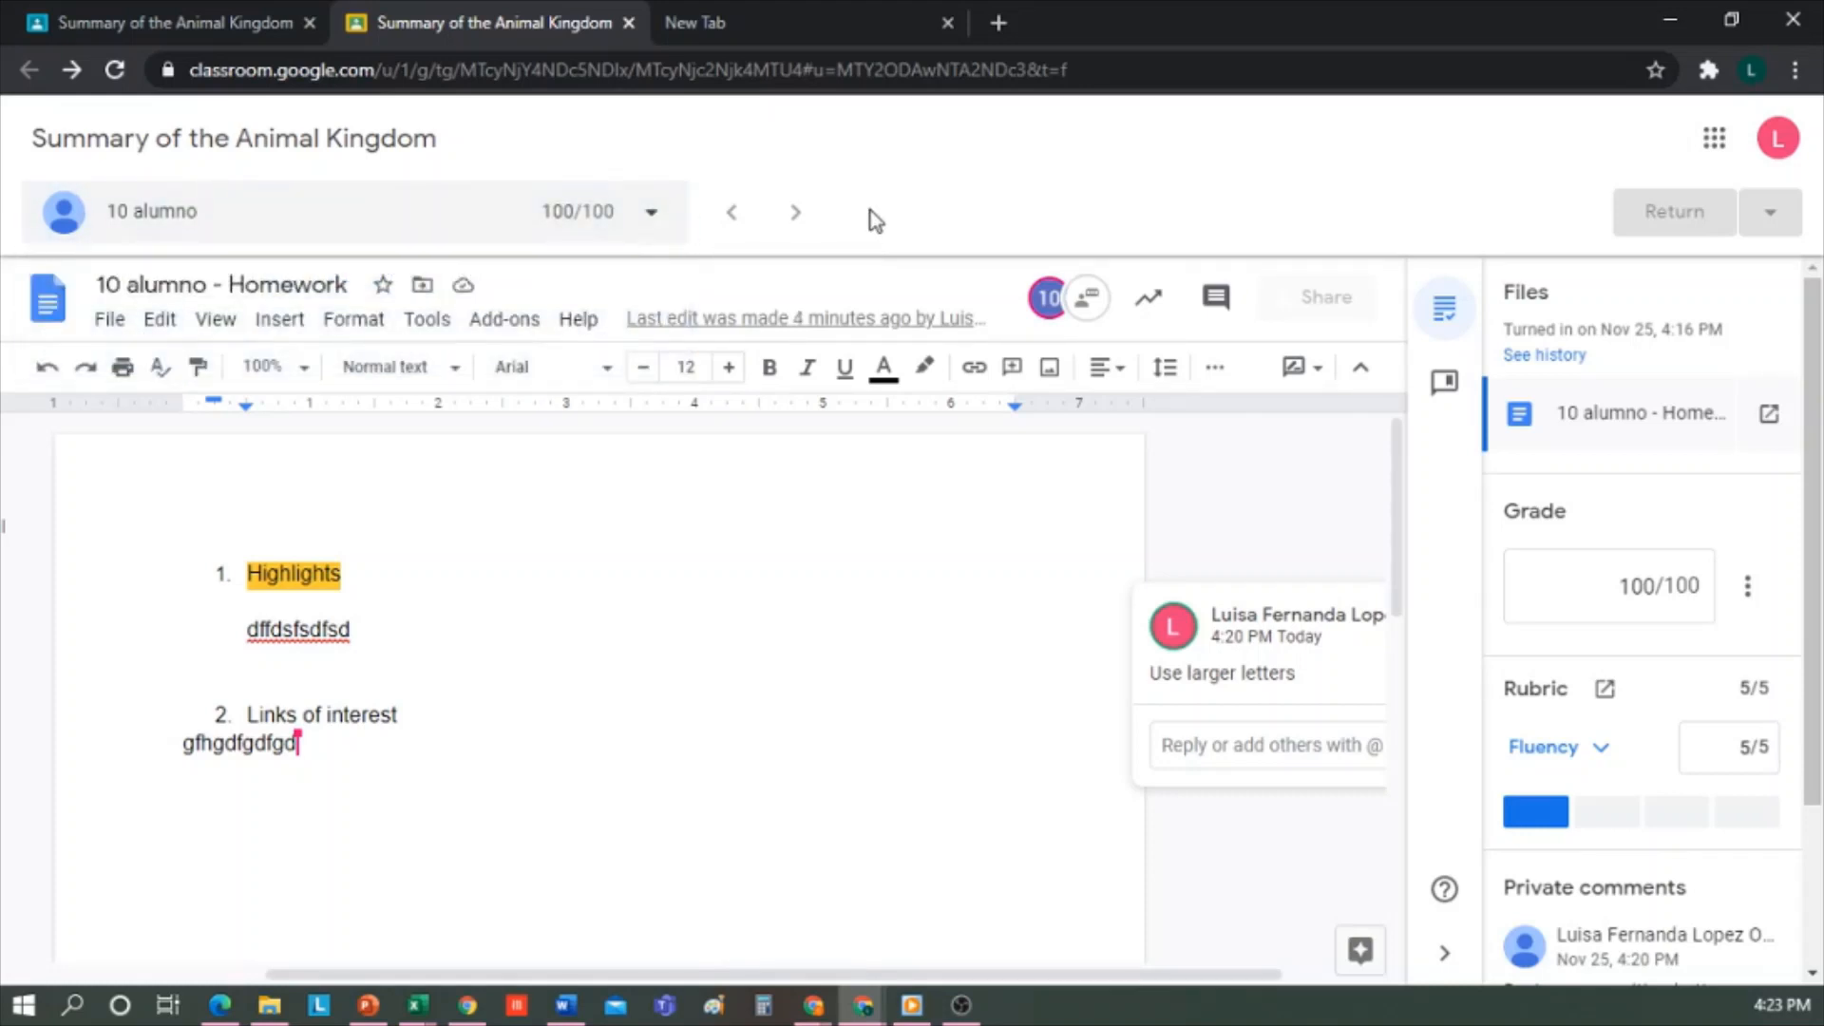
click(240, 21)
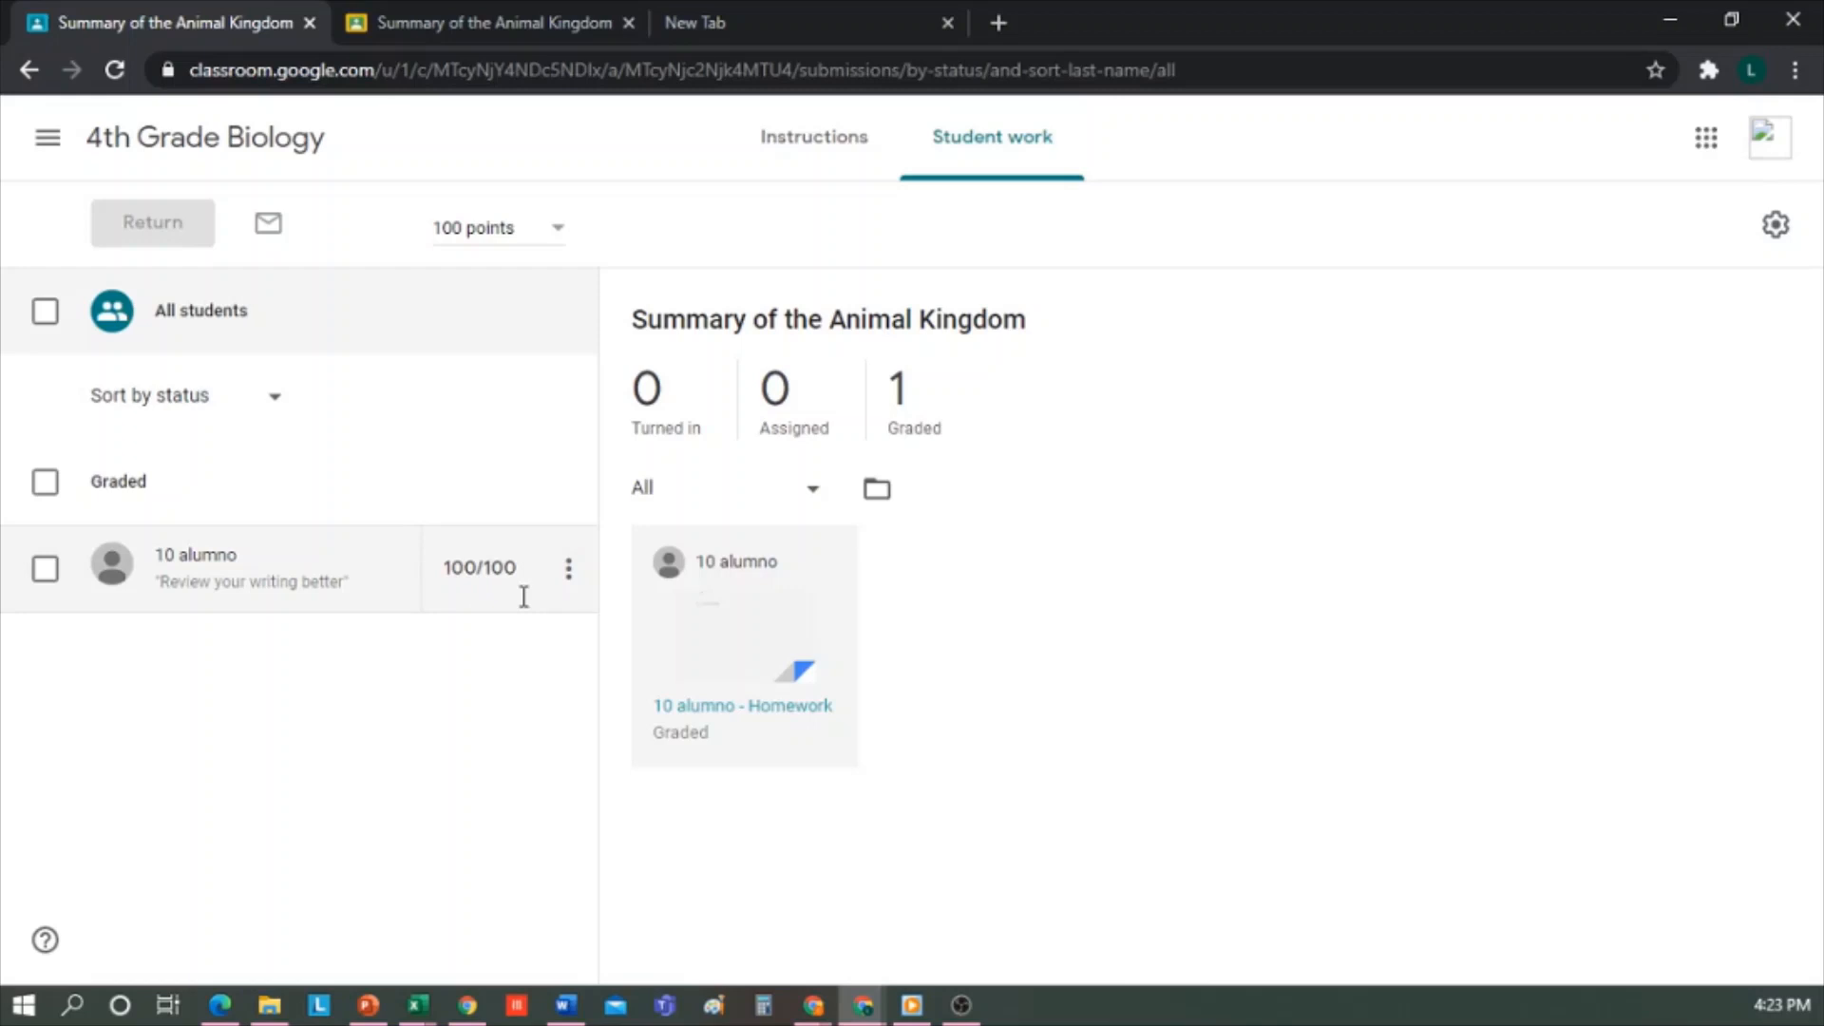
click(199, 164)
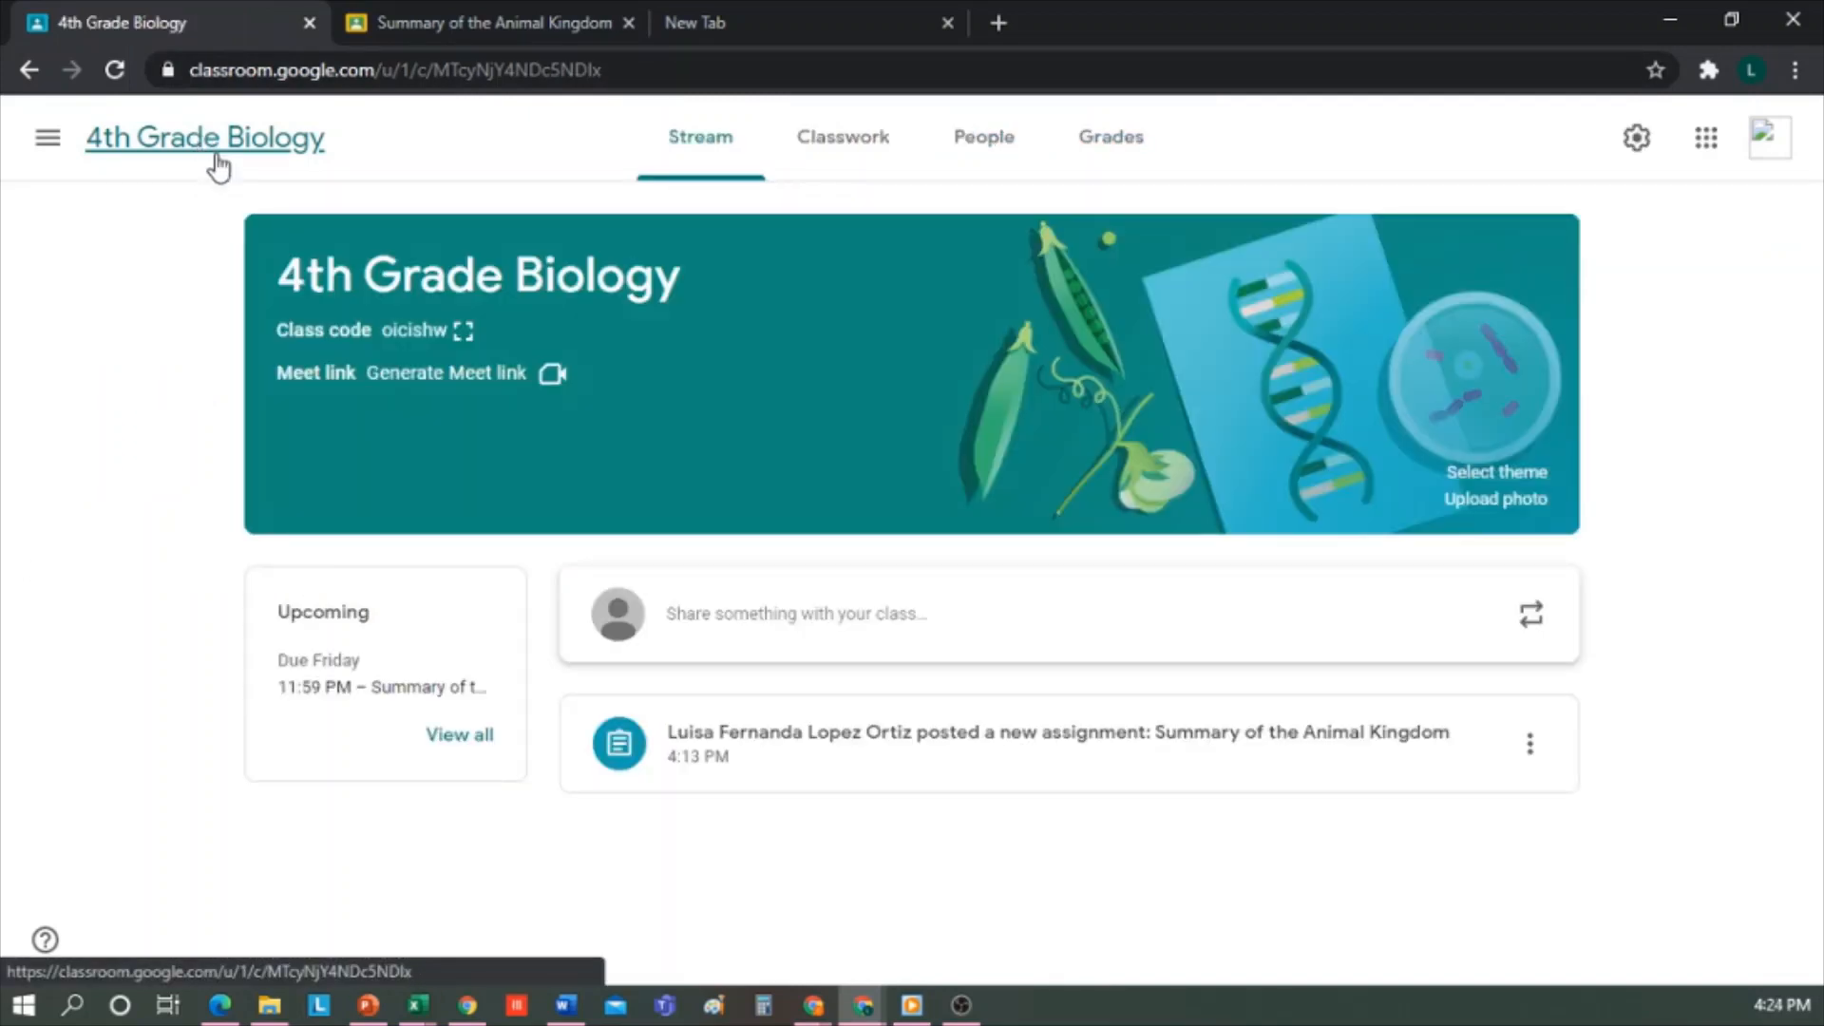
click(1128, 150)
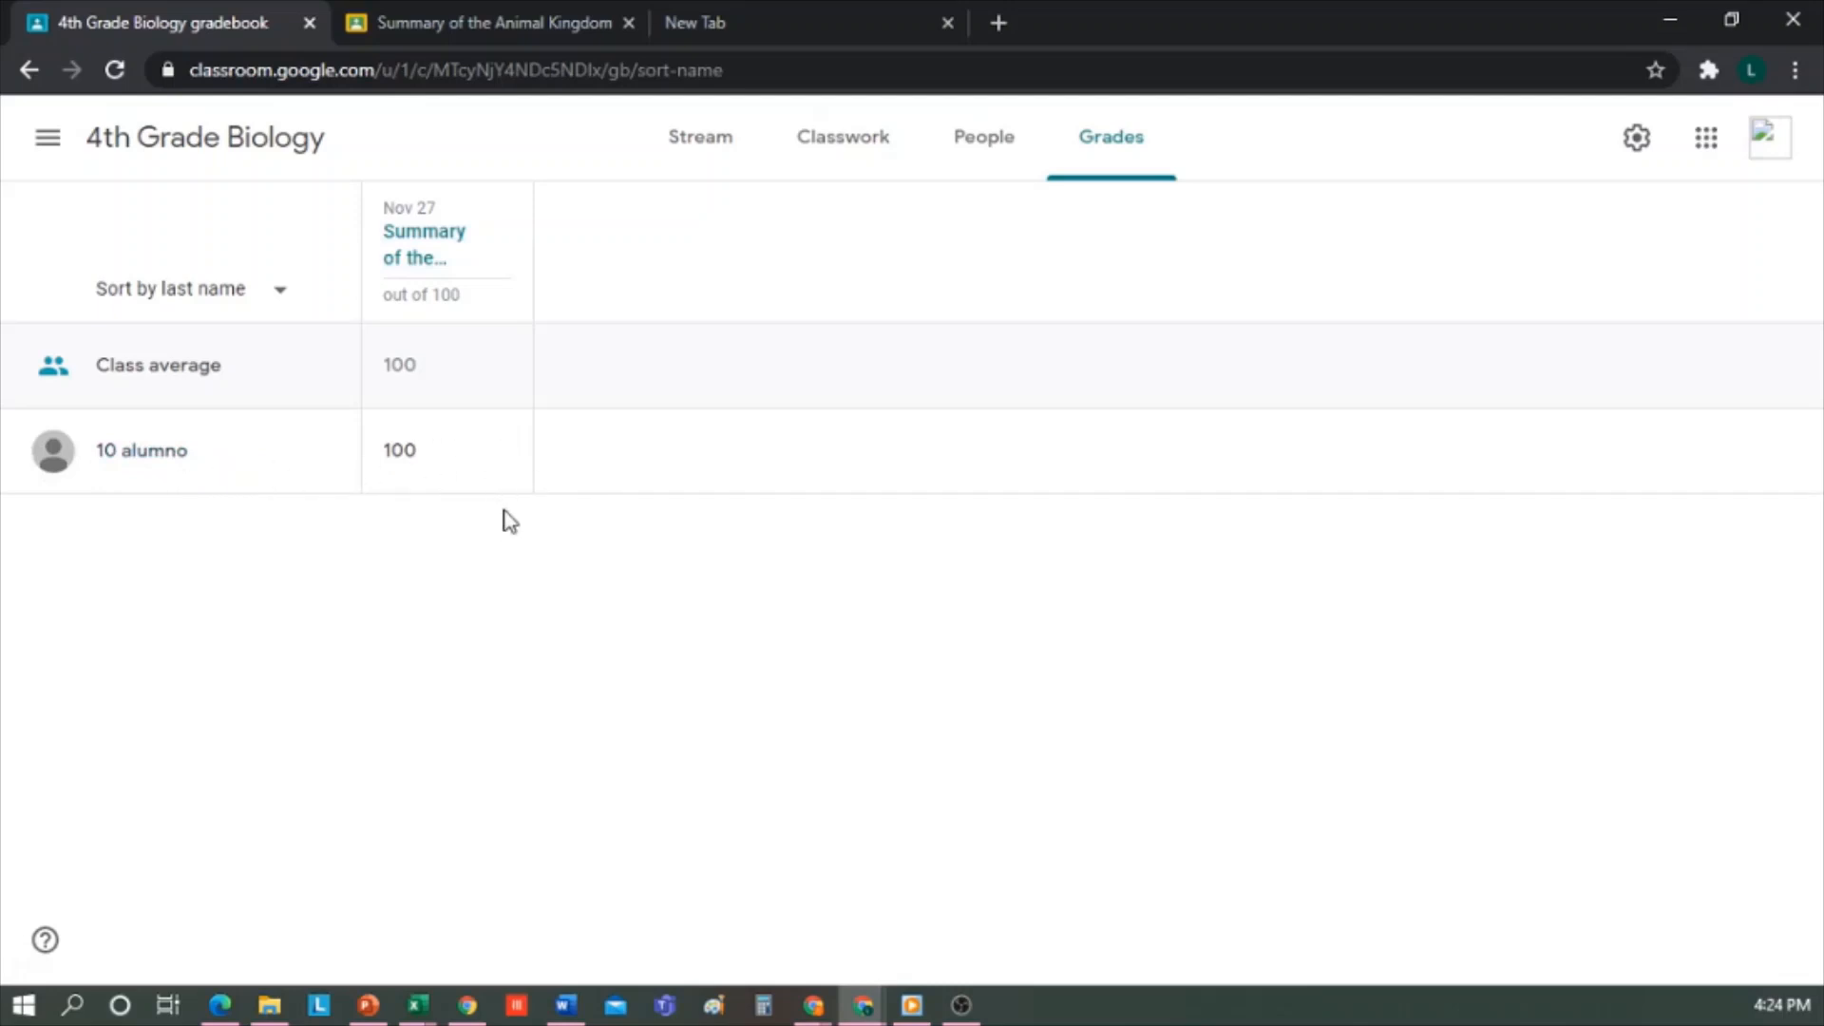
- In the class settings, set the overall grade calculation to Total points, show the overall grade to students, and save
click(1638, 136)
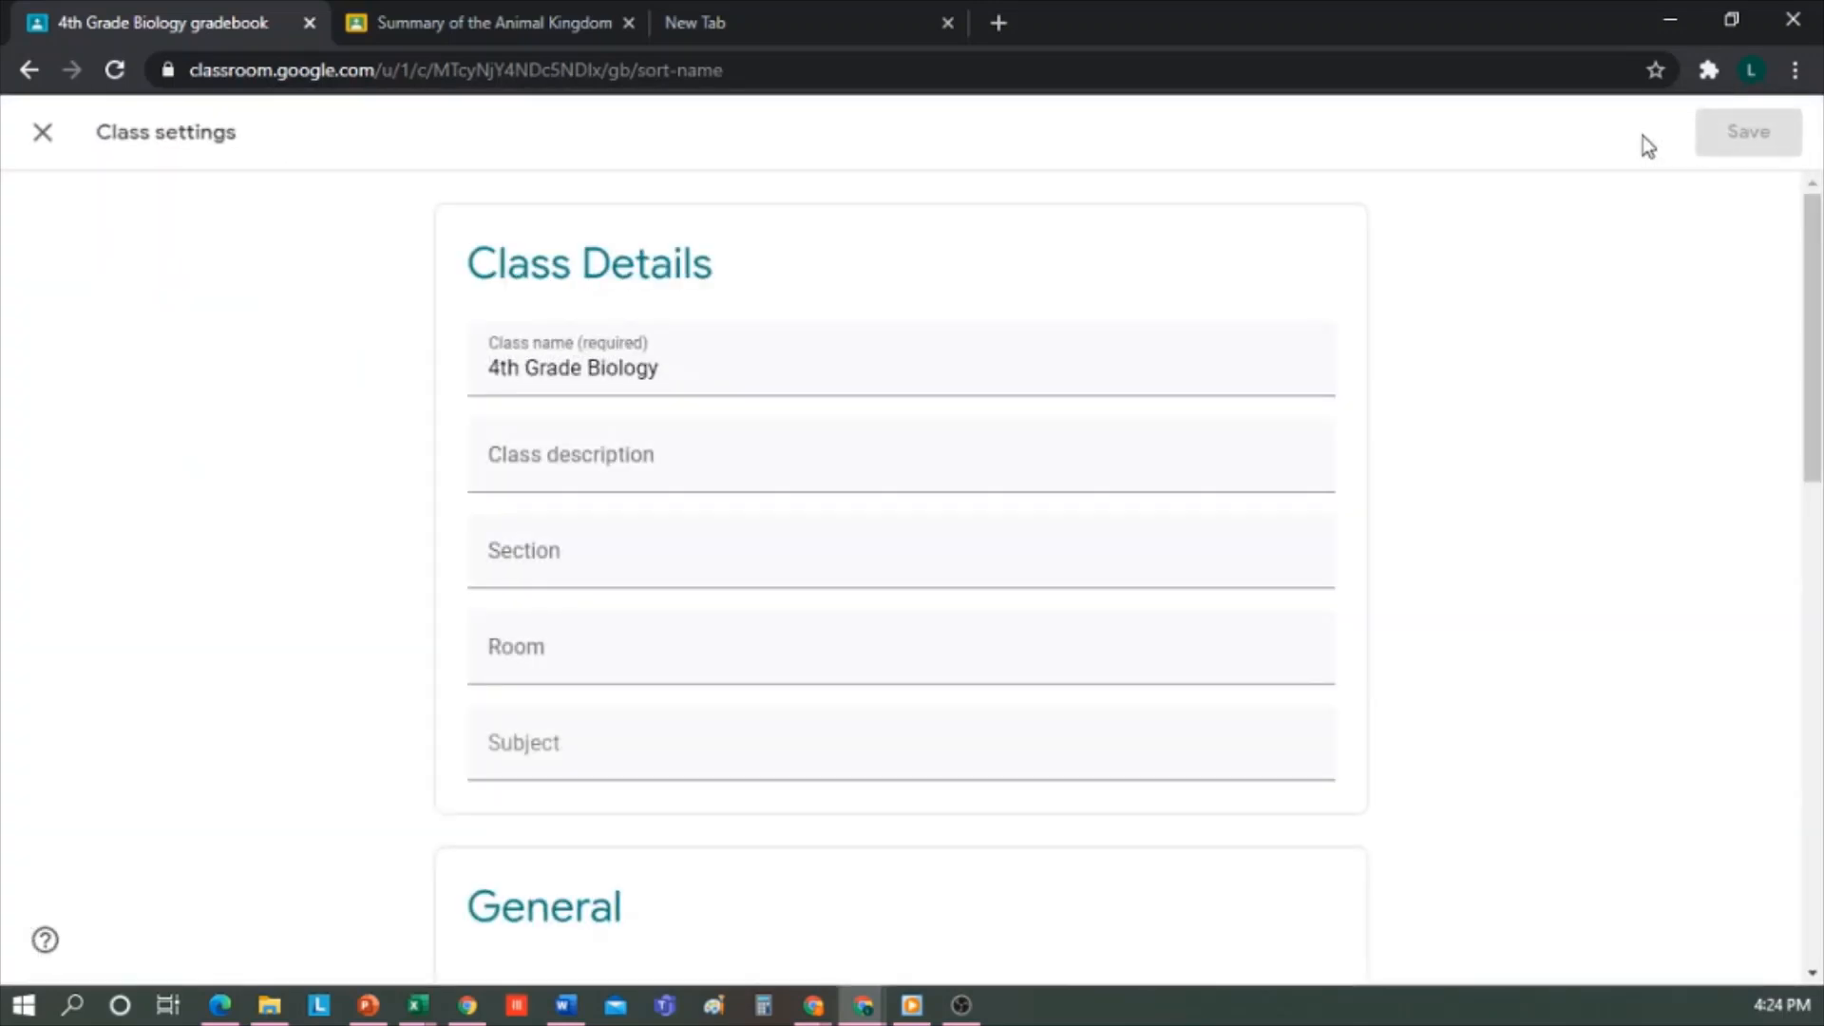
scroll(988, 494, down, 12)
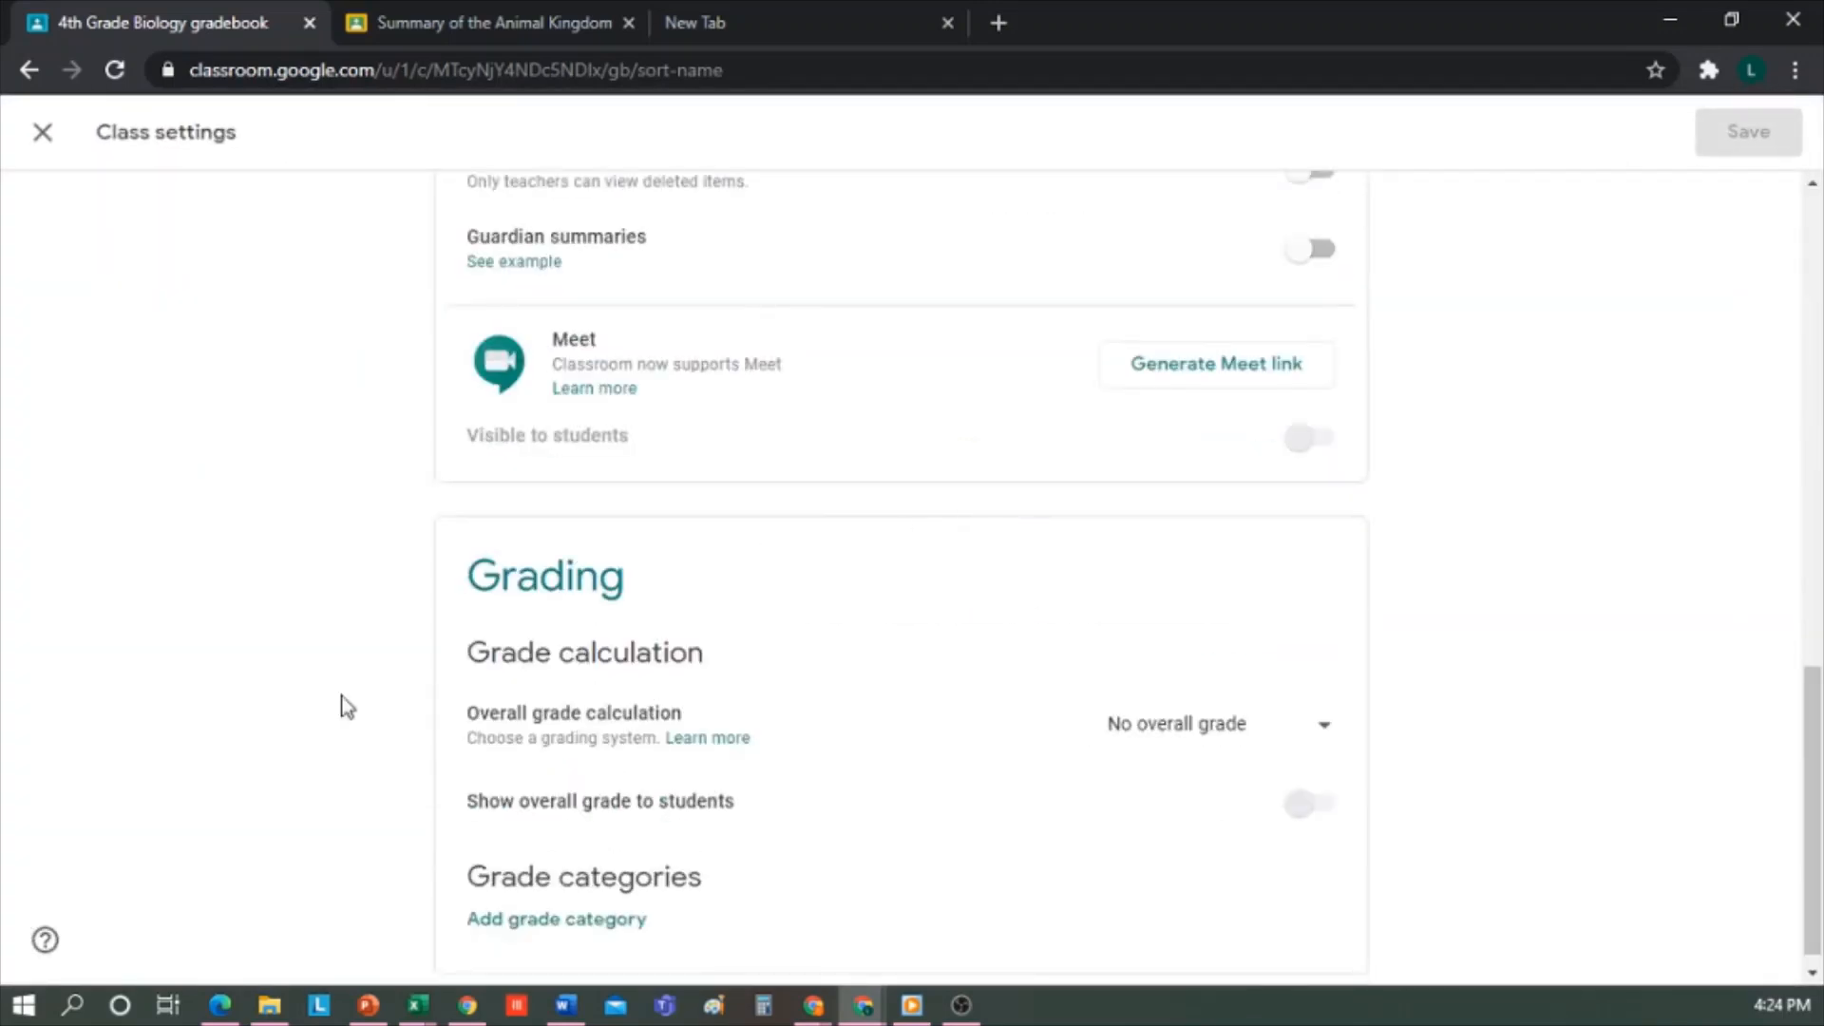
scroll(734, 710, down, 1)
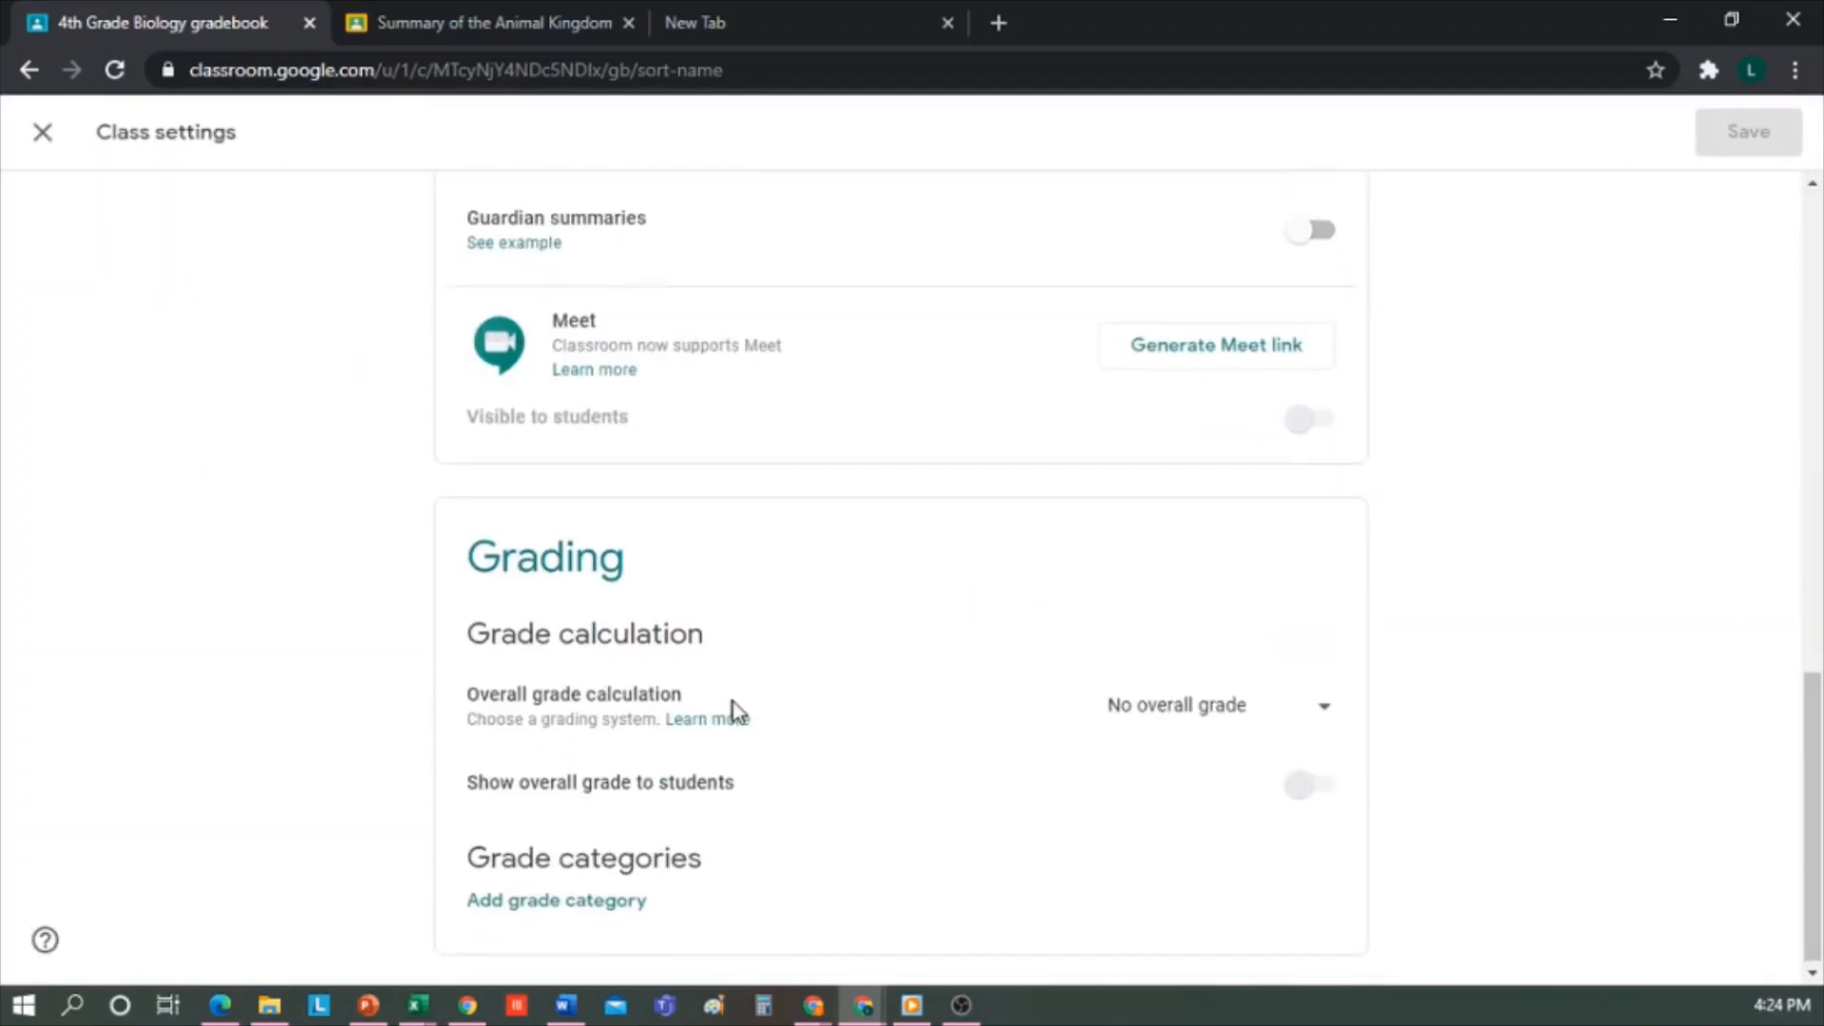
click(1318, 719)
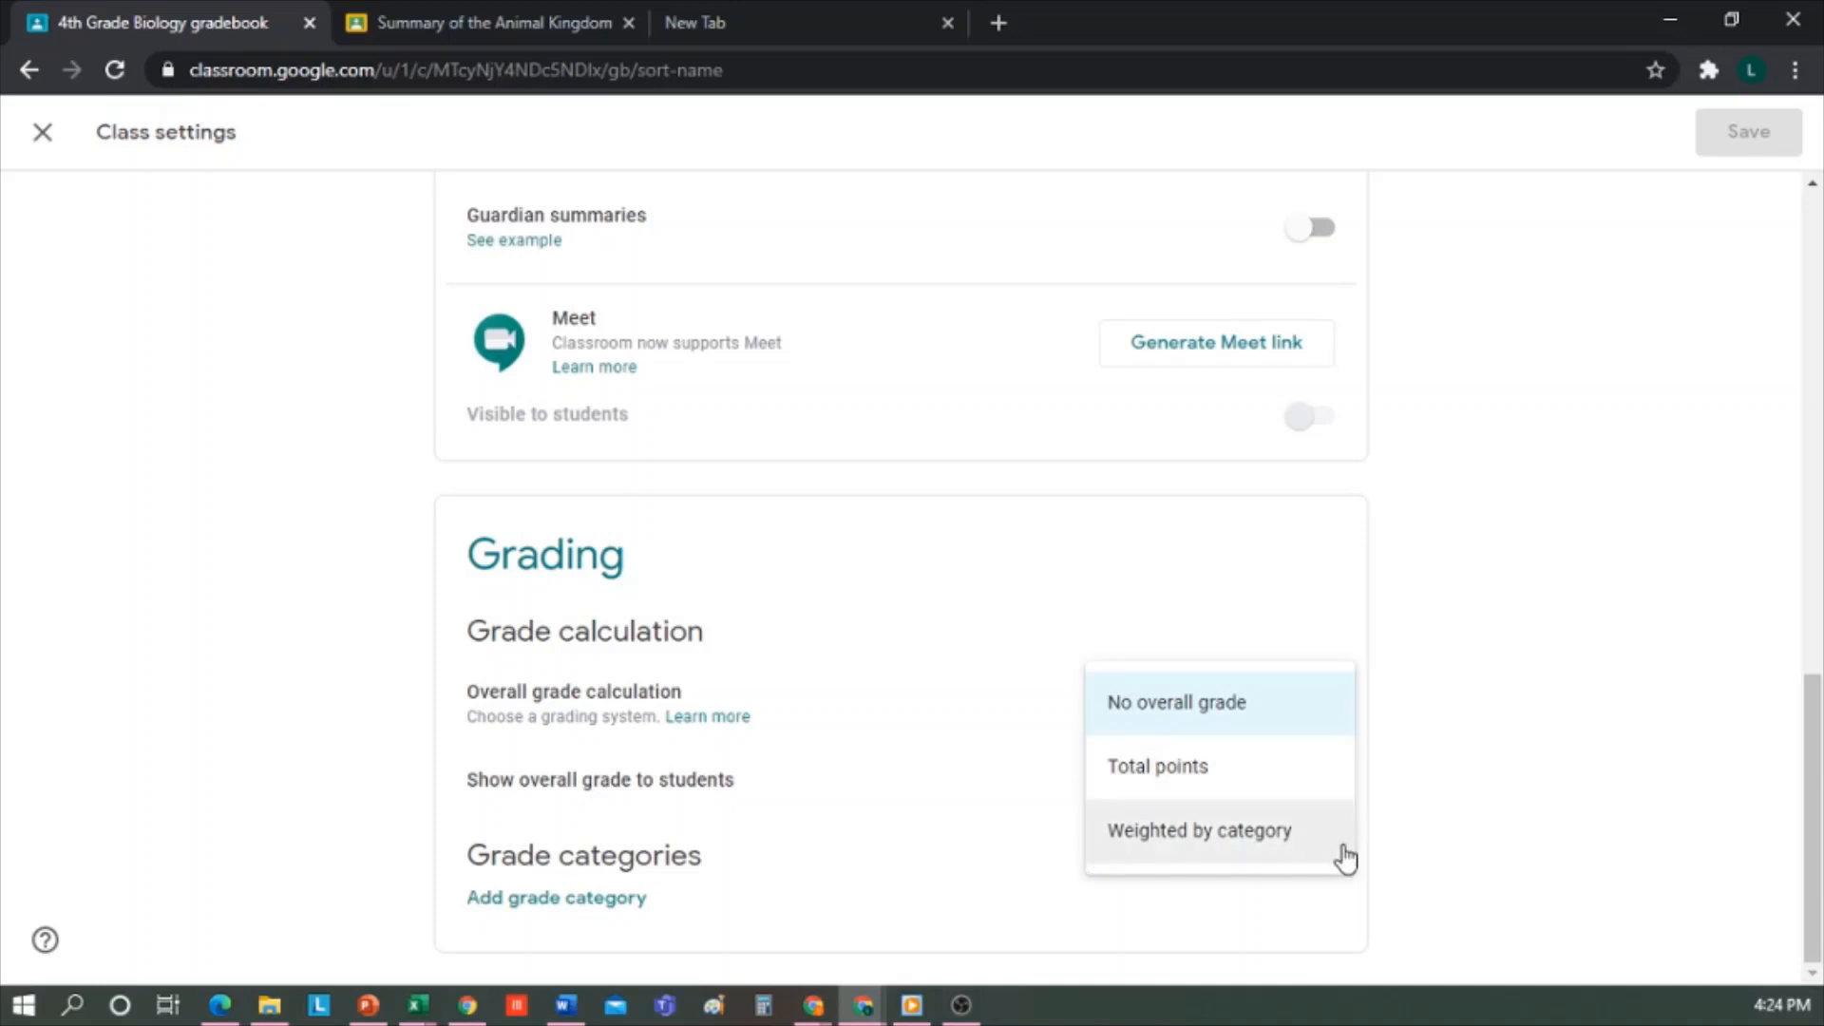
click(1153, 774)
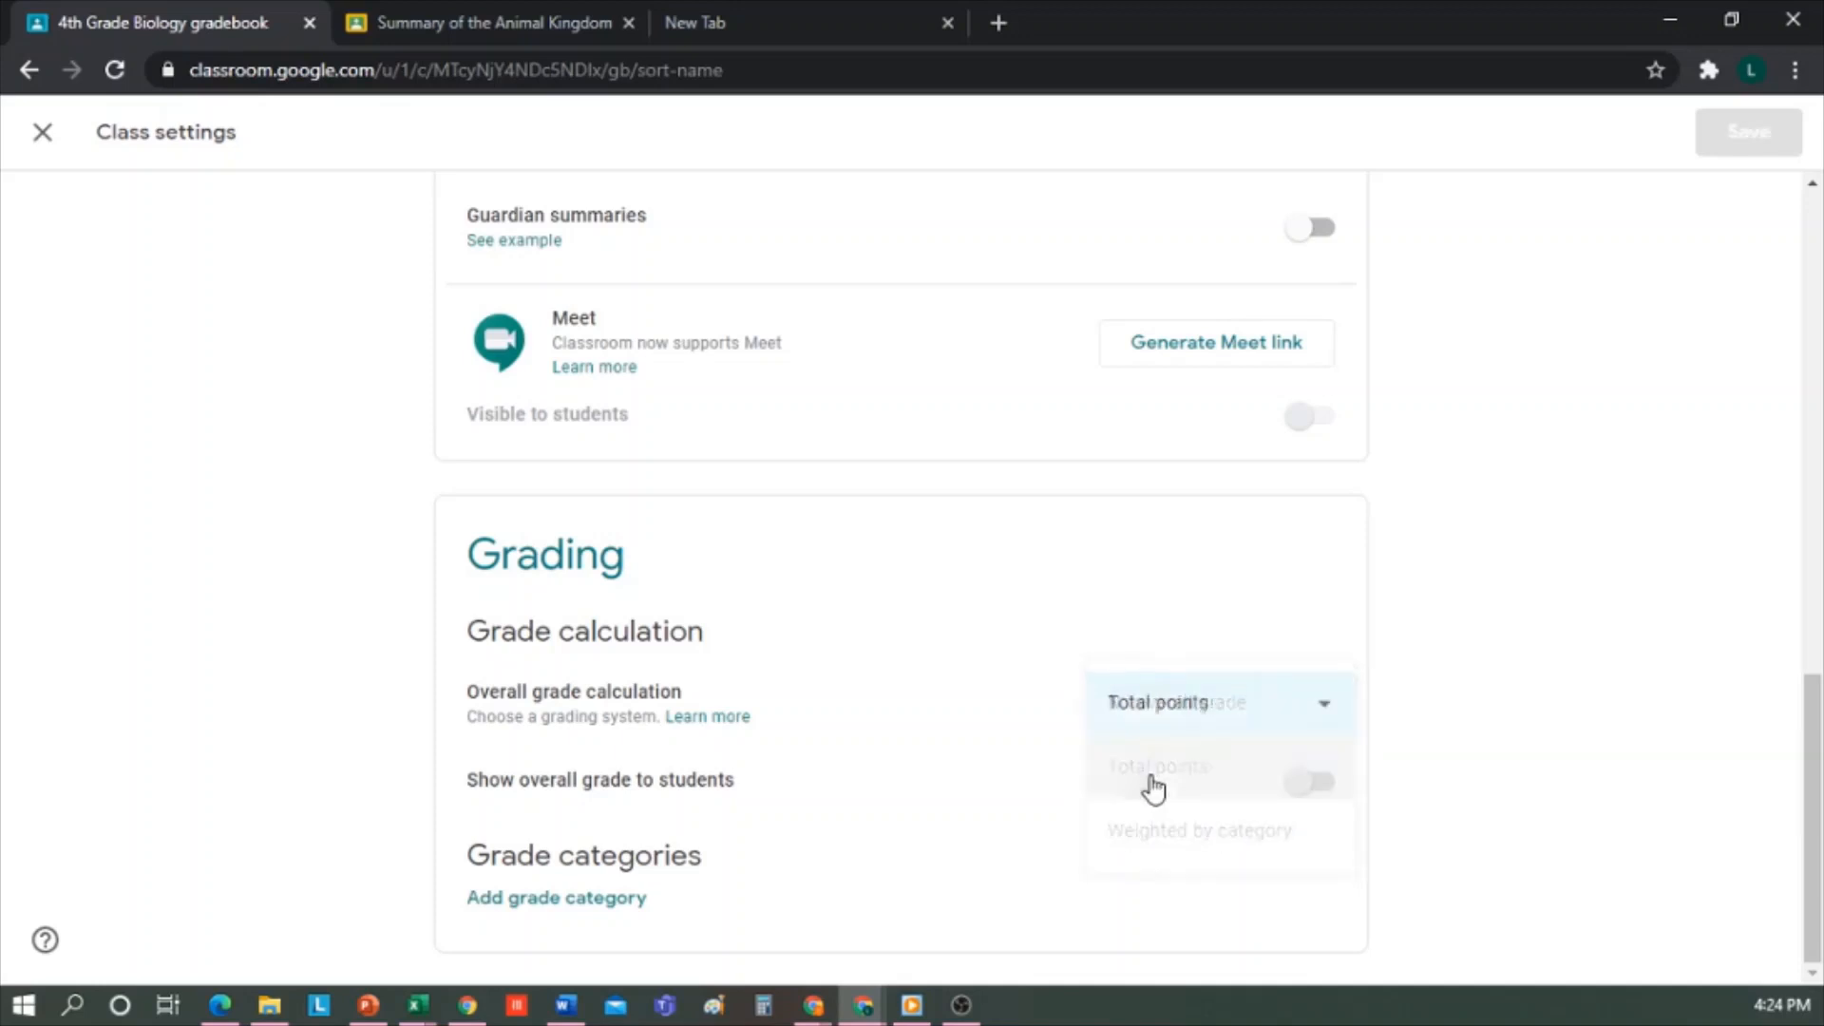
click(1308, 786)
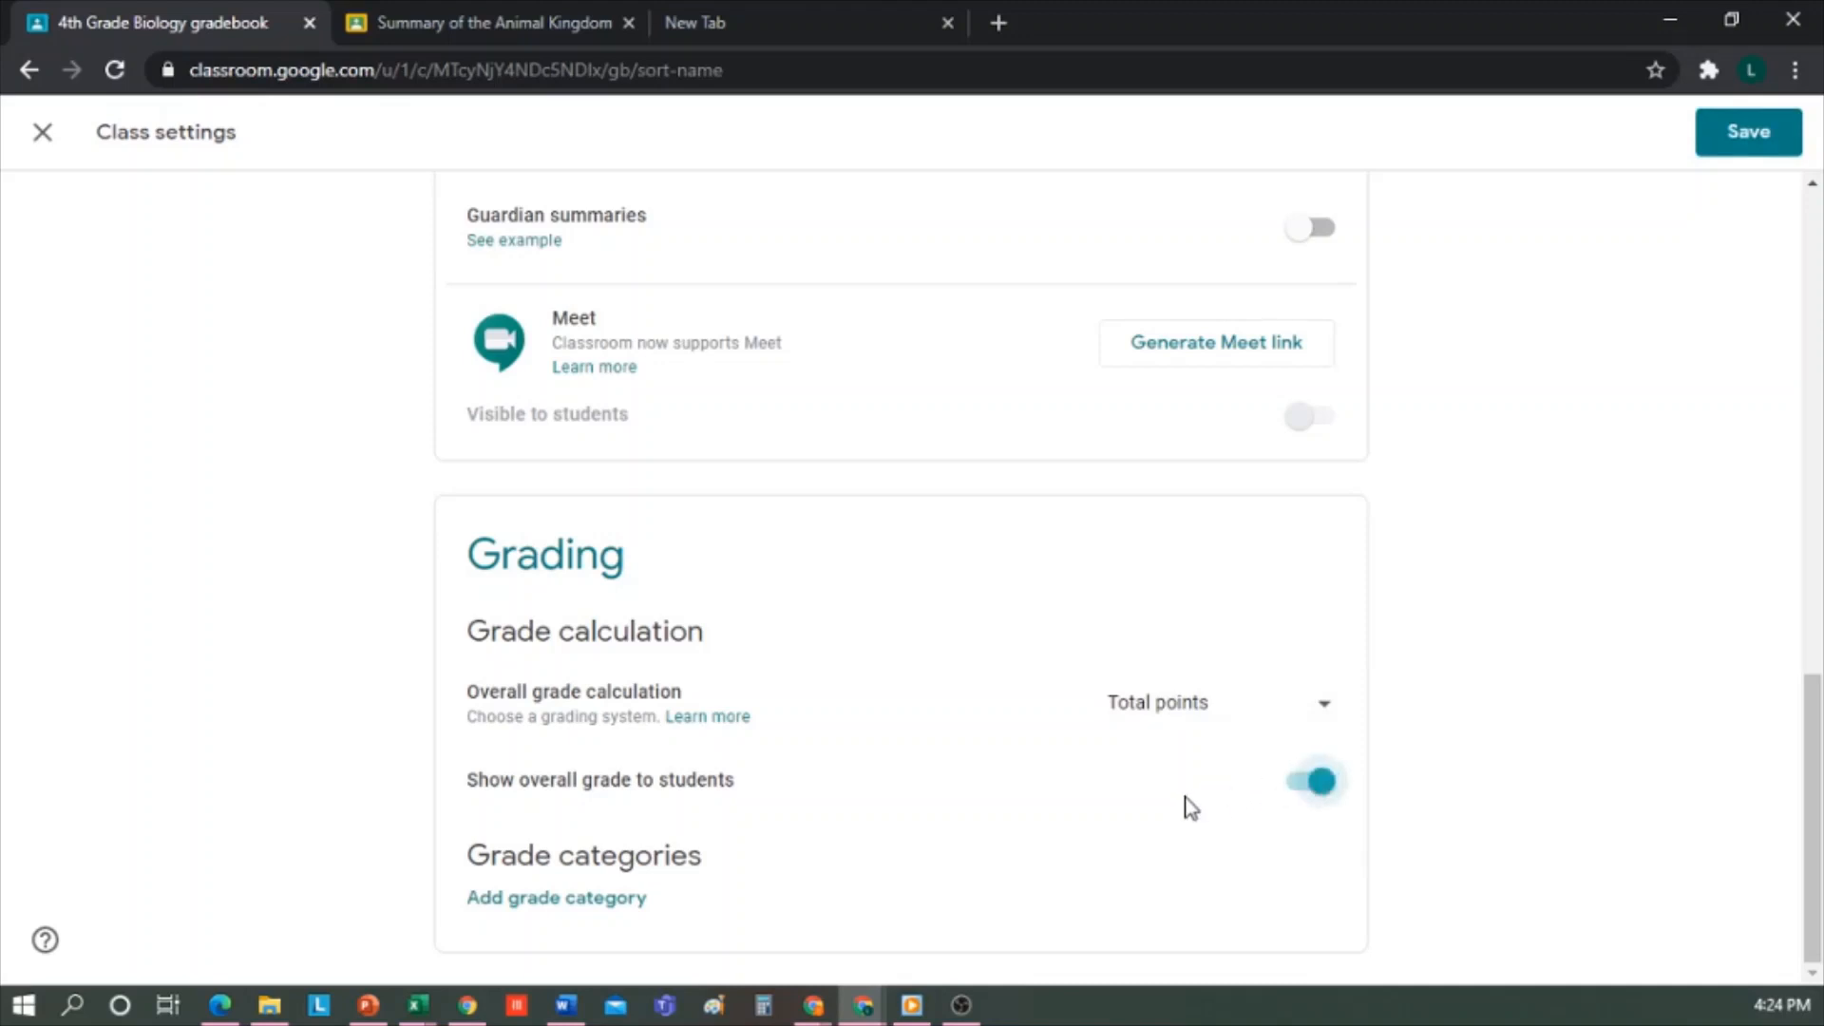
click(1746, 139)
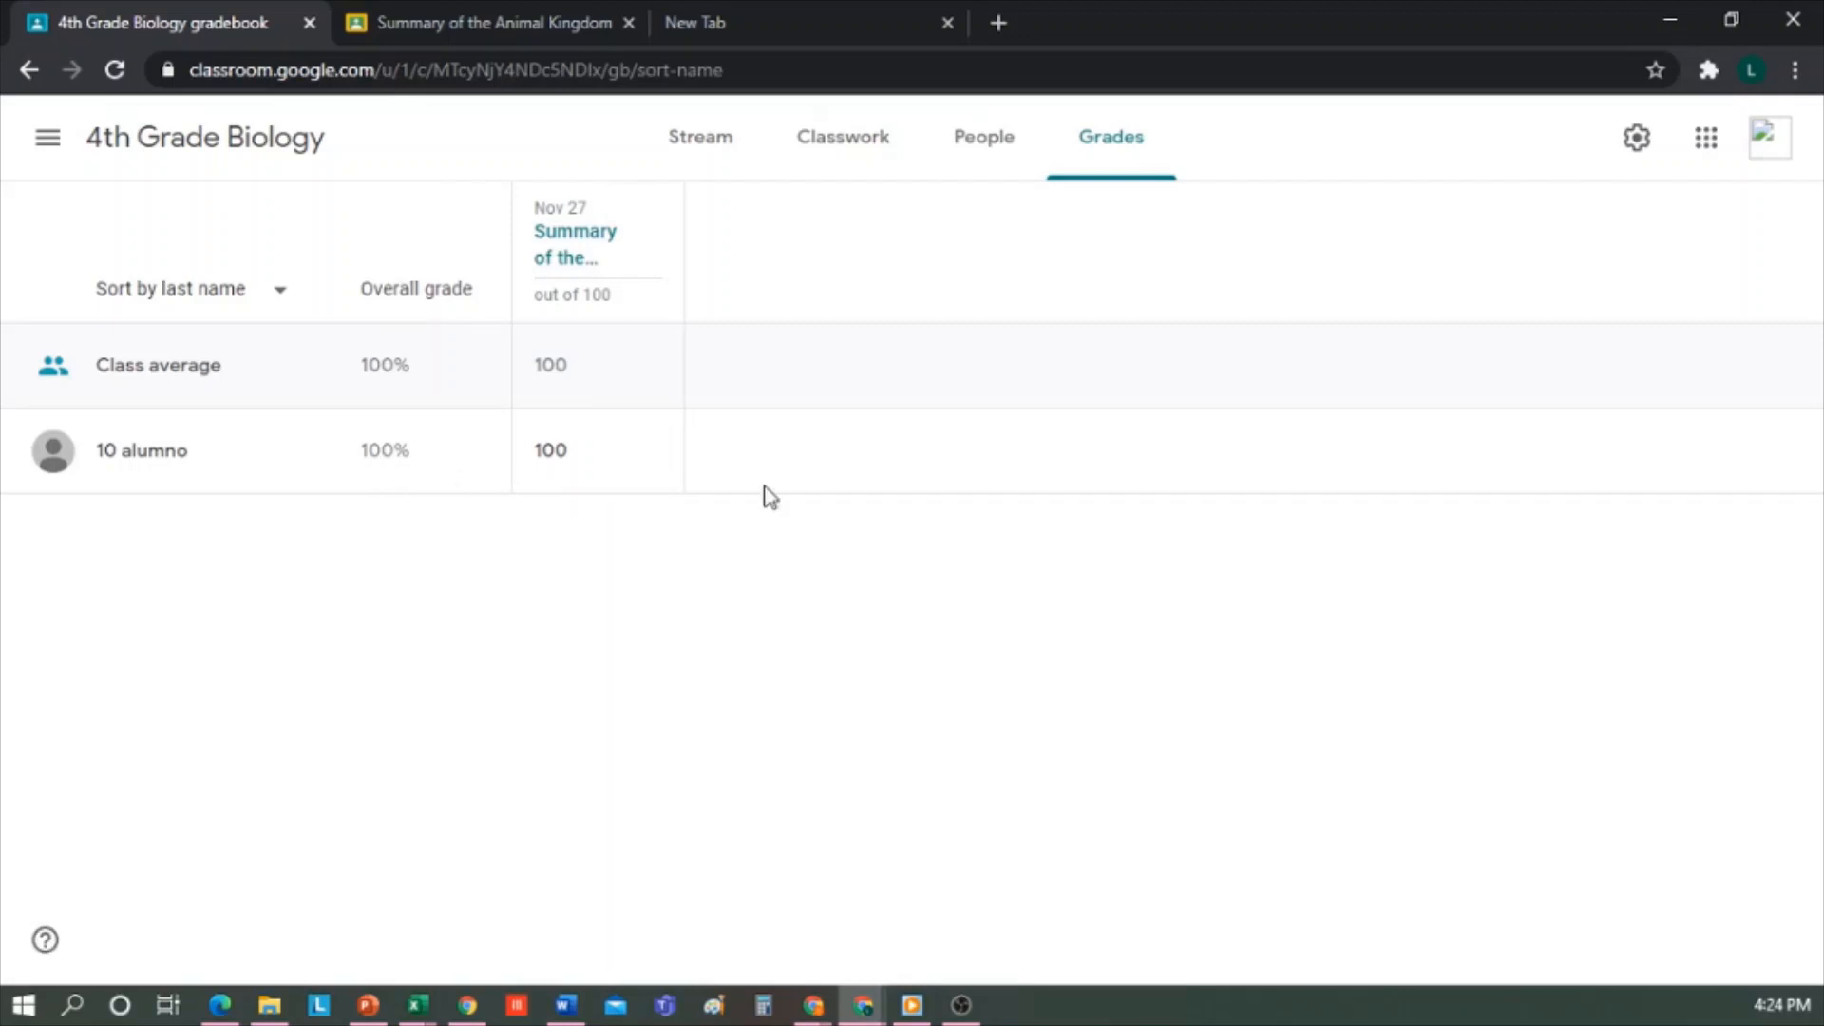
- Reopen the class settings and change the overall grade calculation to Weighted by category
click(1638, 140)
scroll(954, 596, down, 6)
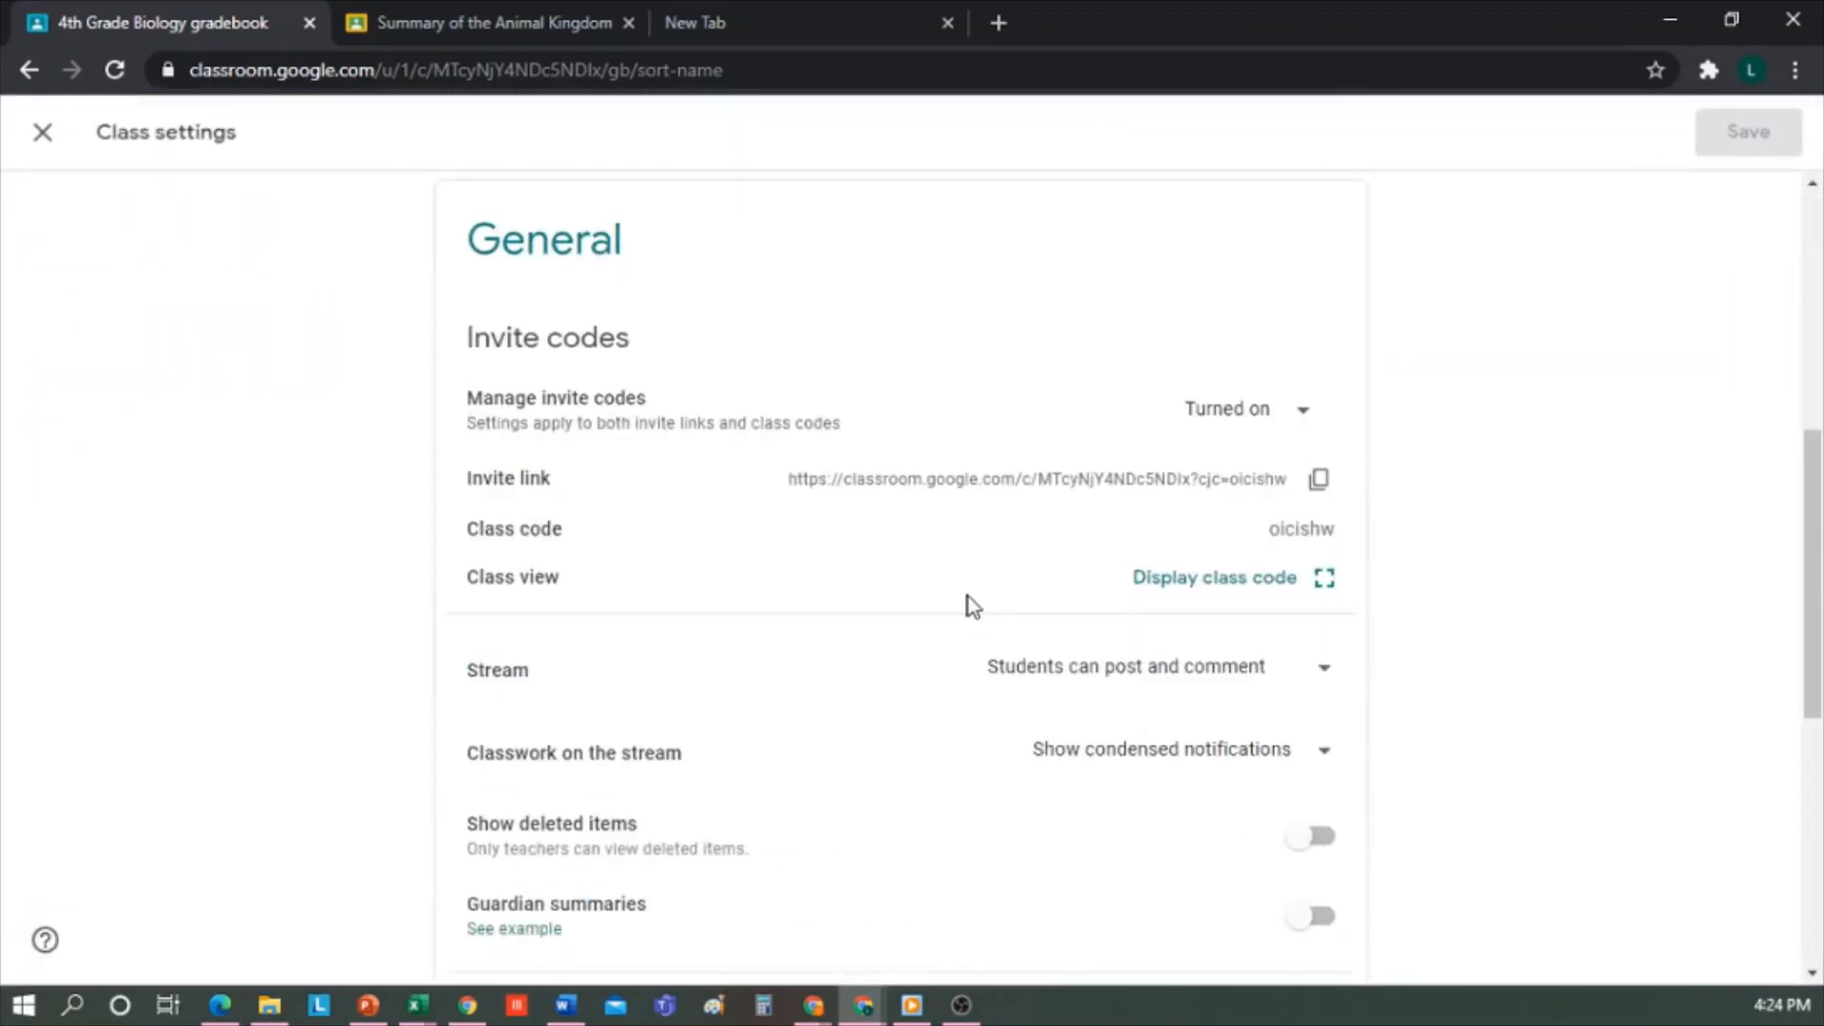
scroll(967, 599, down, 7)
click(1320, 719)
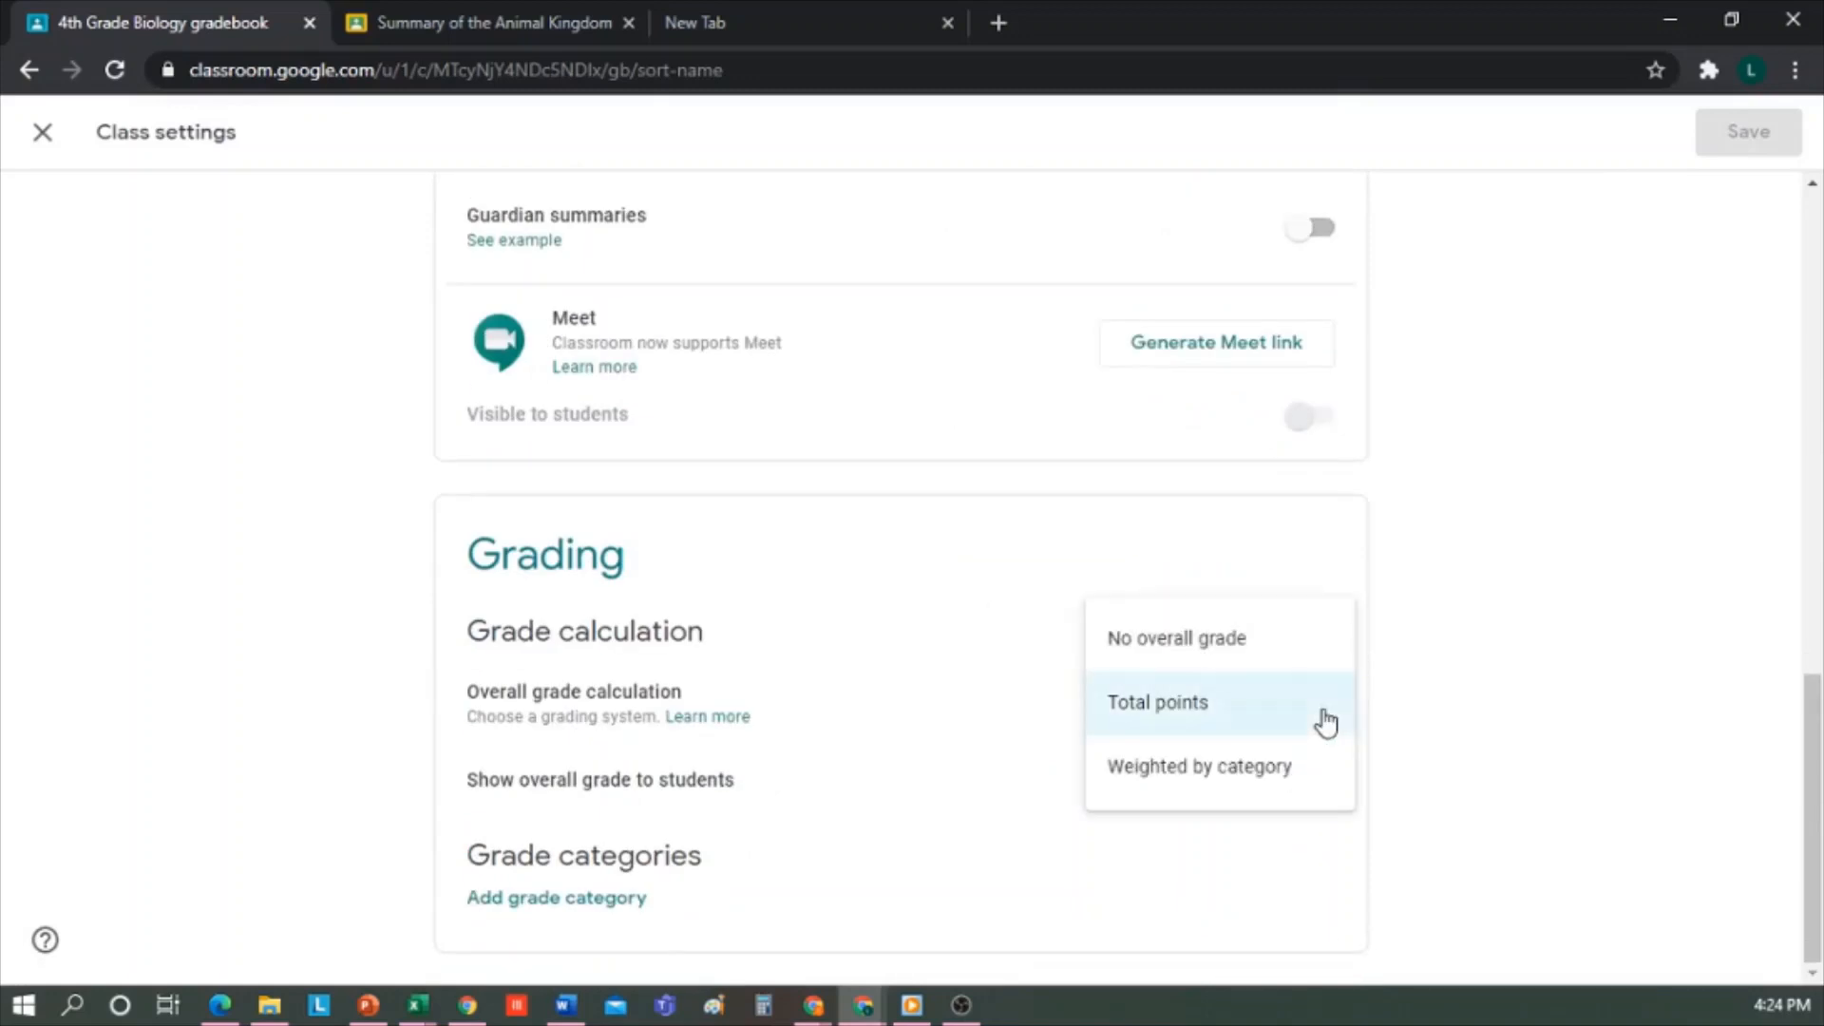
click(1269, 781)
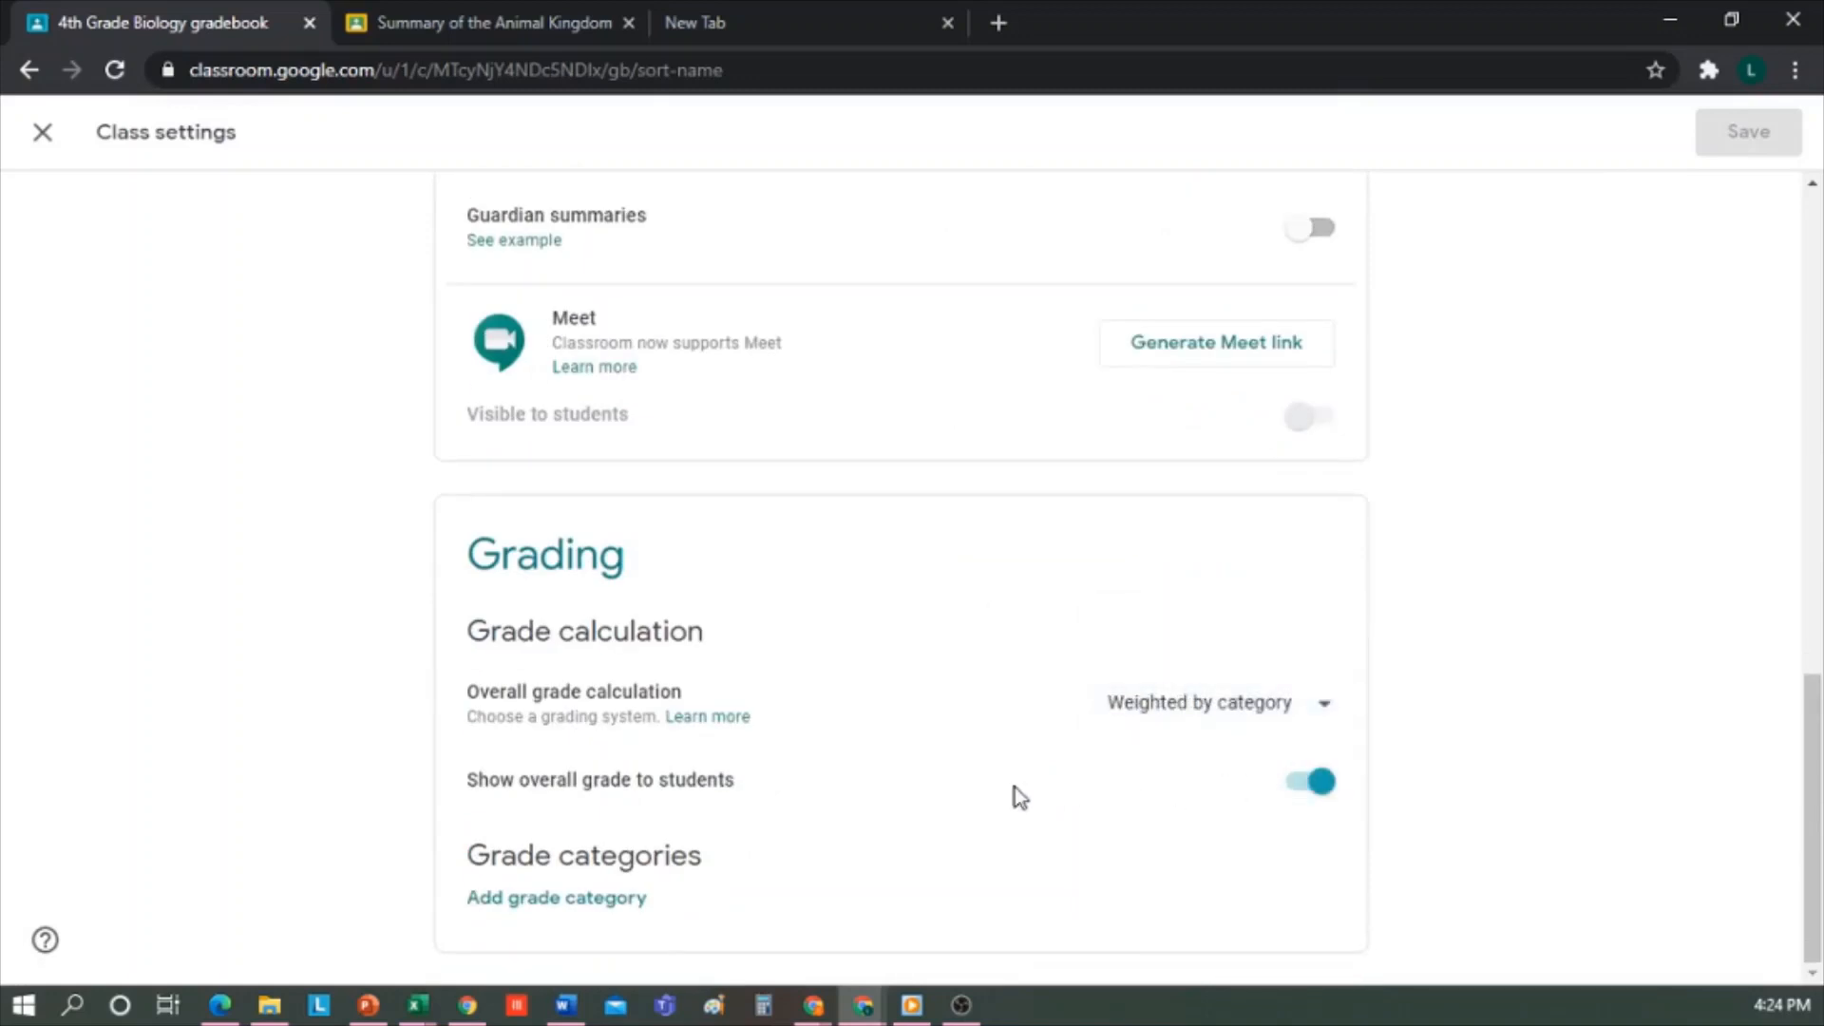
- Add the grade category "Individual Tasks" with a percentage of 30%
click(578, 899)
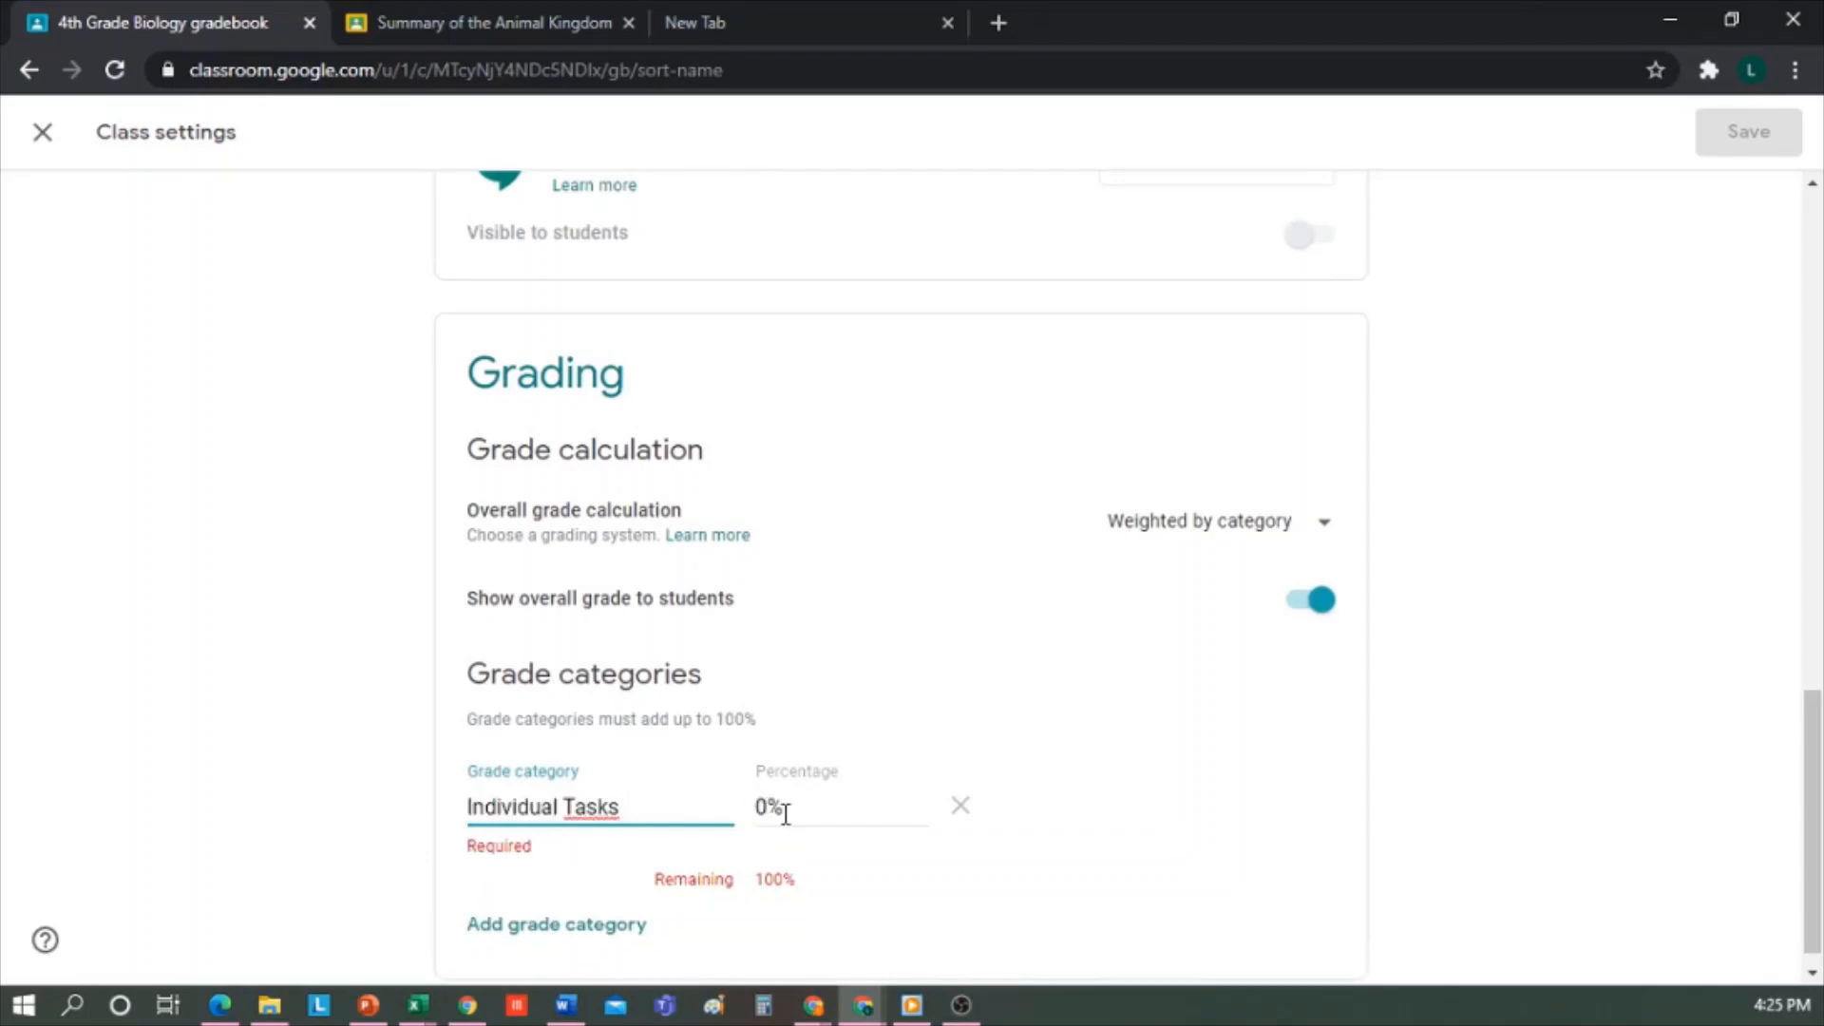
click(786, 810)
drag(785, 815, 744, 819)
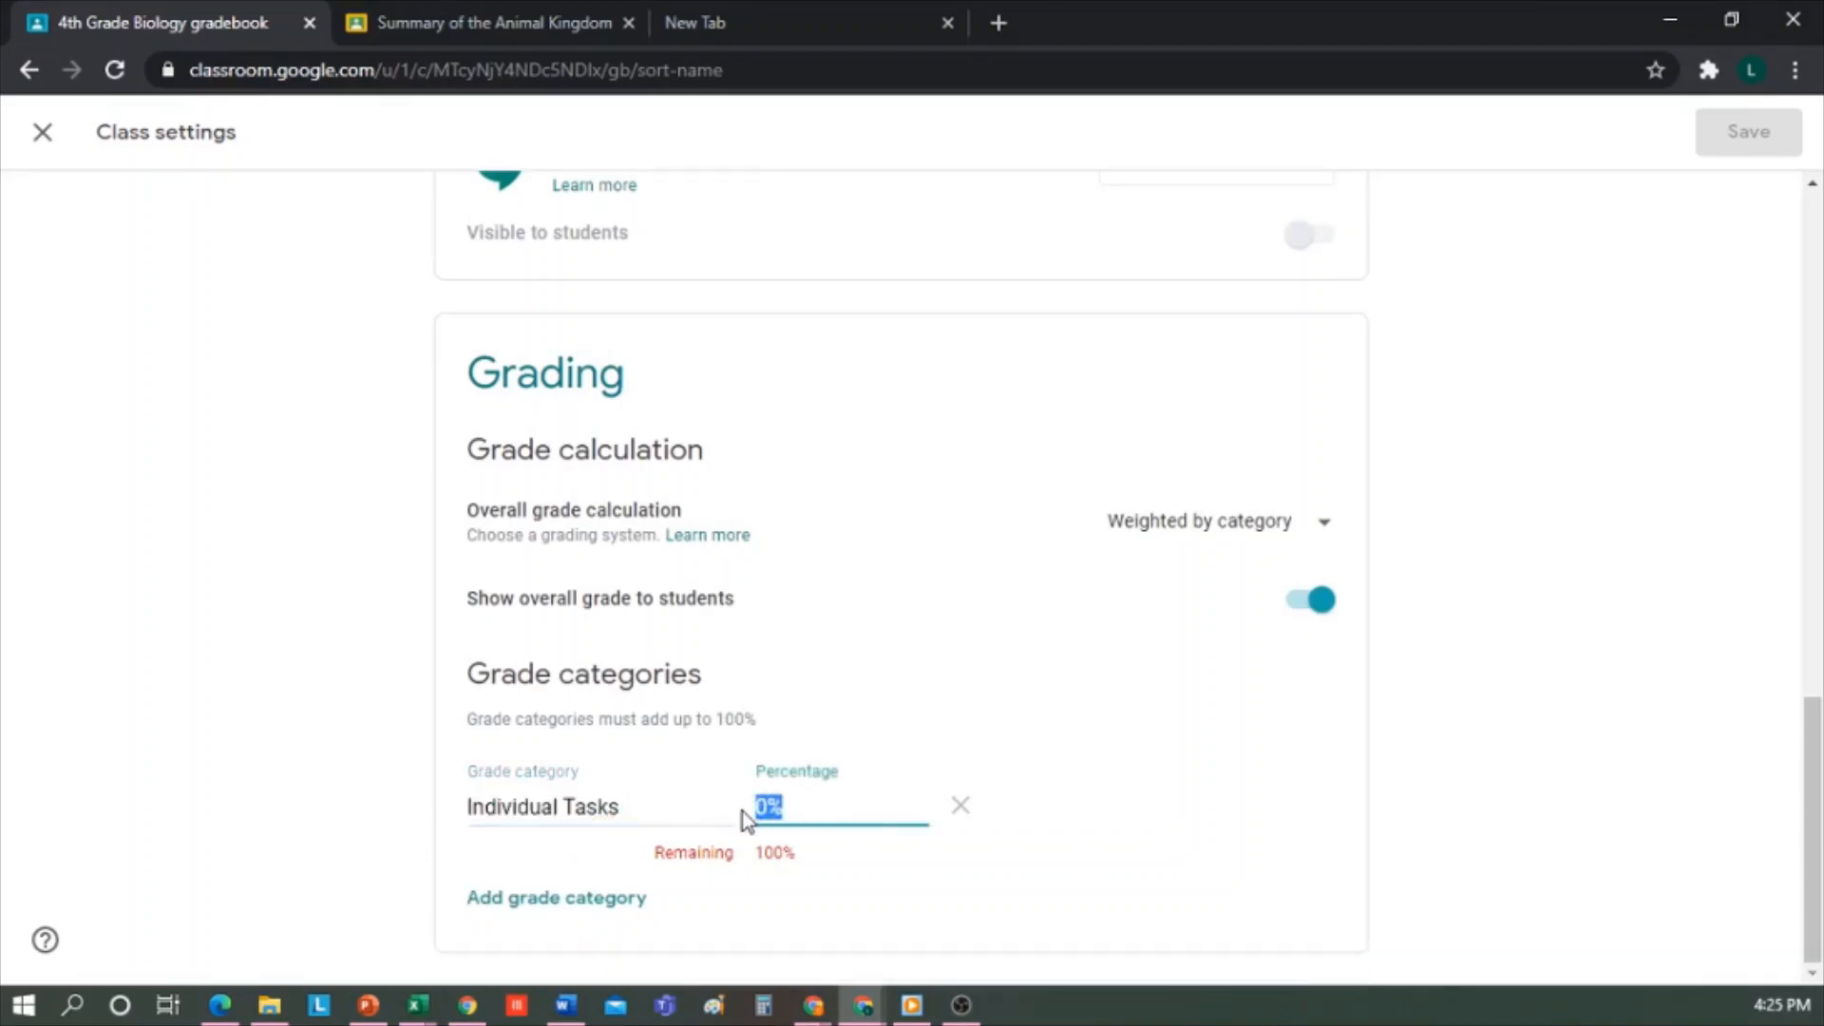
text(30)
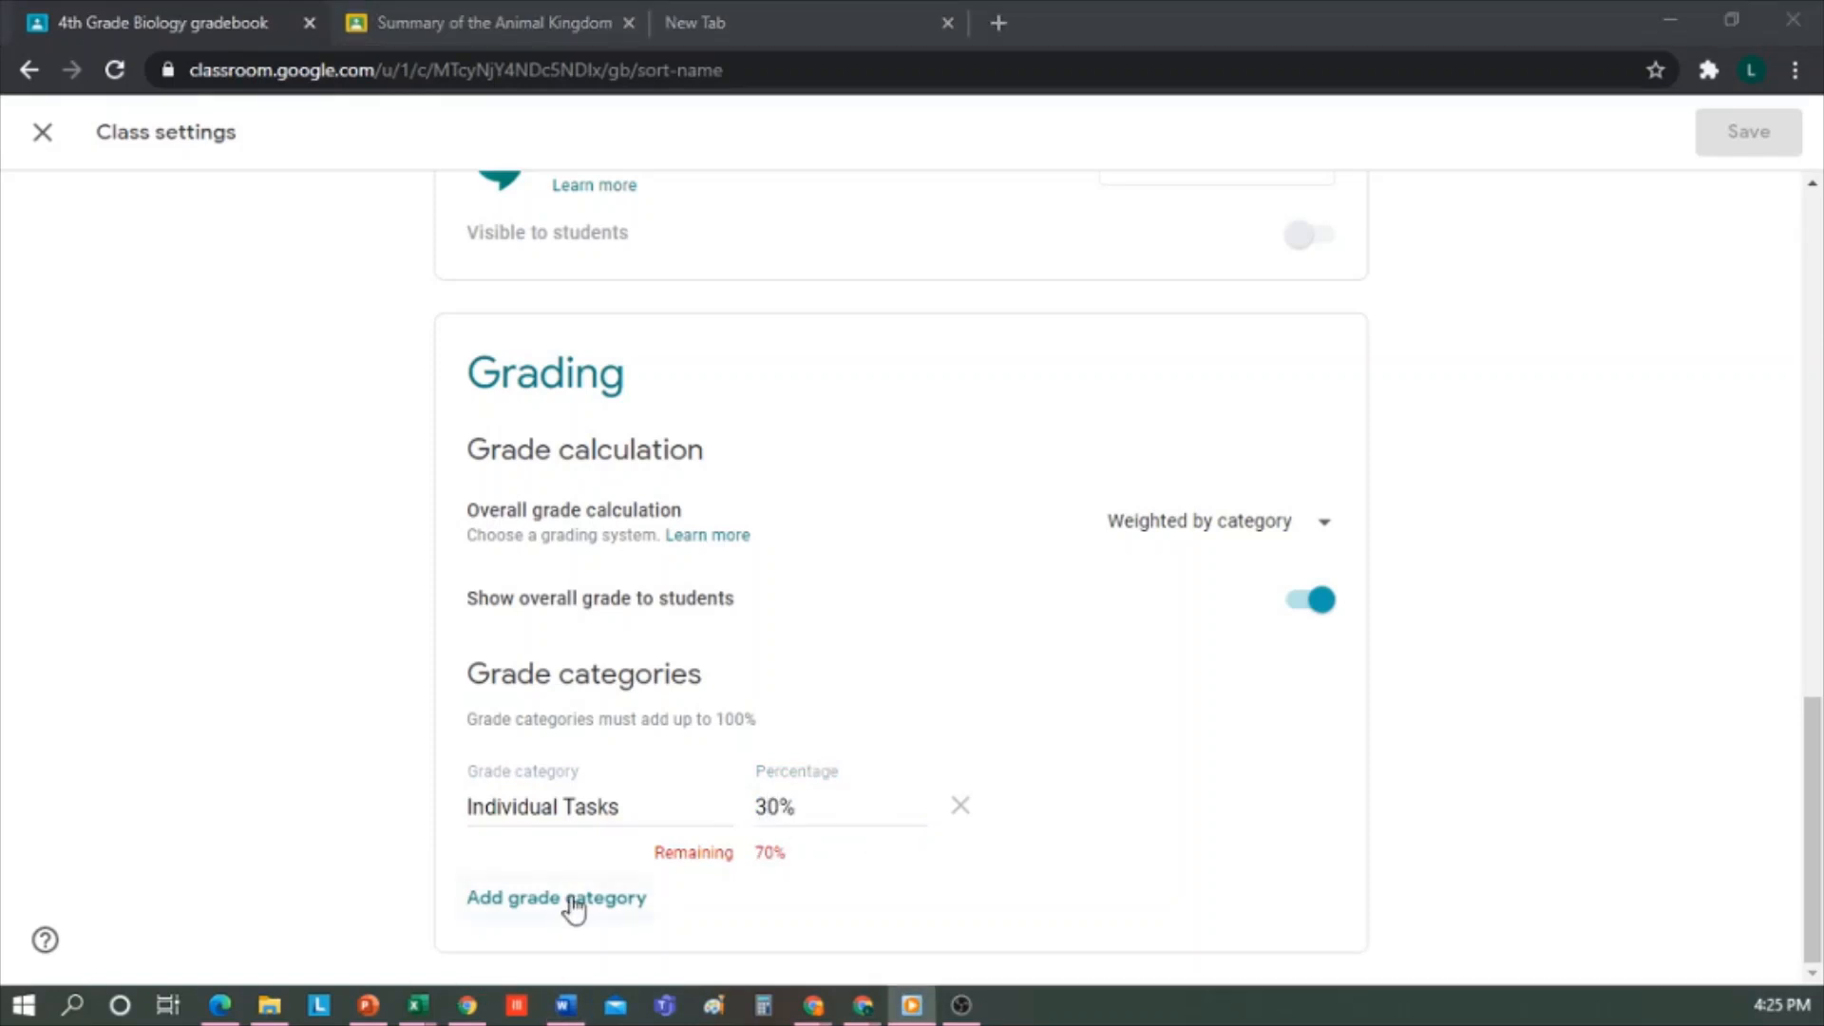
- Add a second grade category, "Group Tasks", with a percentage of 20%
click(574, 907)
text(Group Tasks)
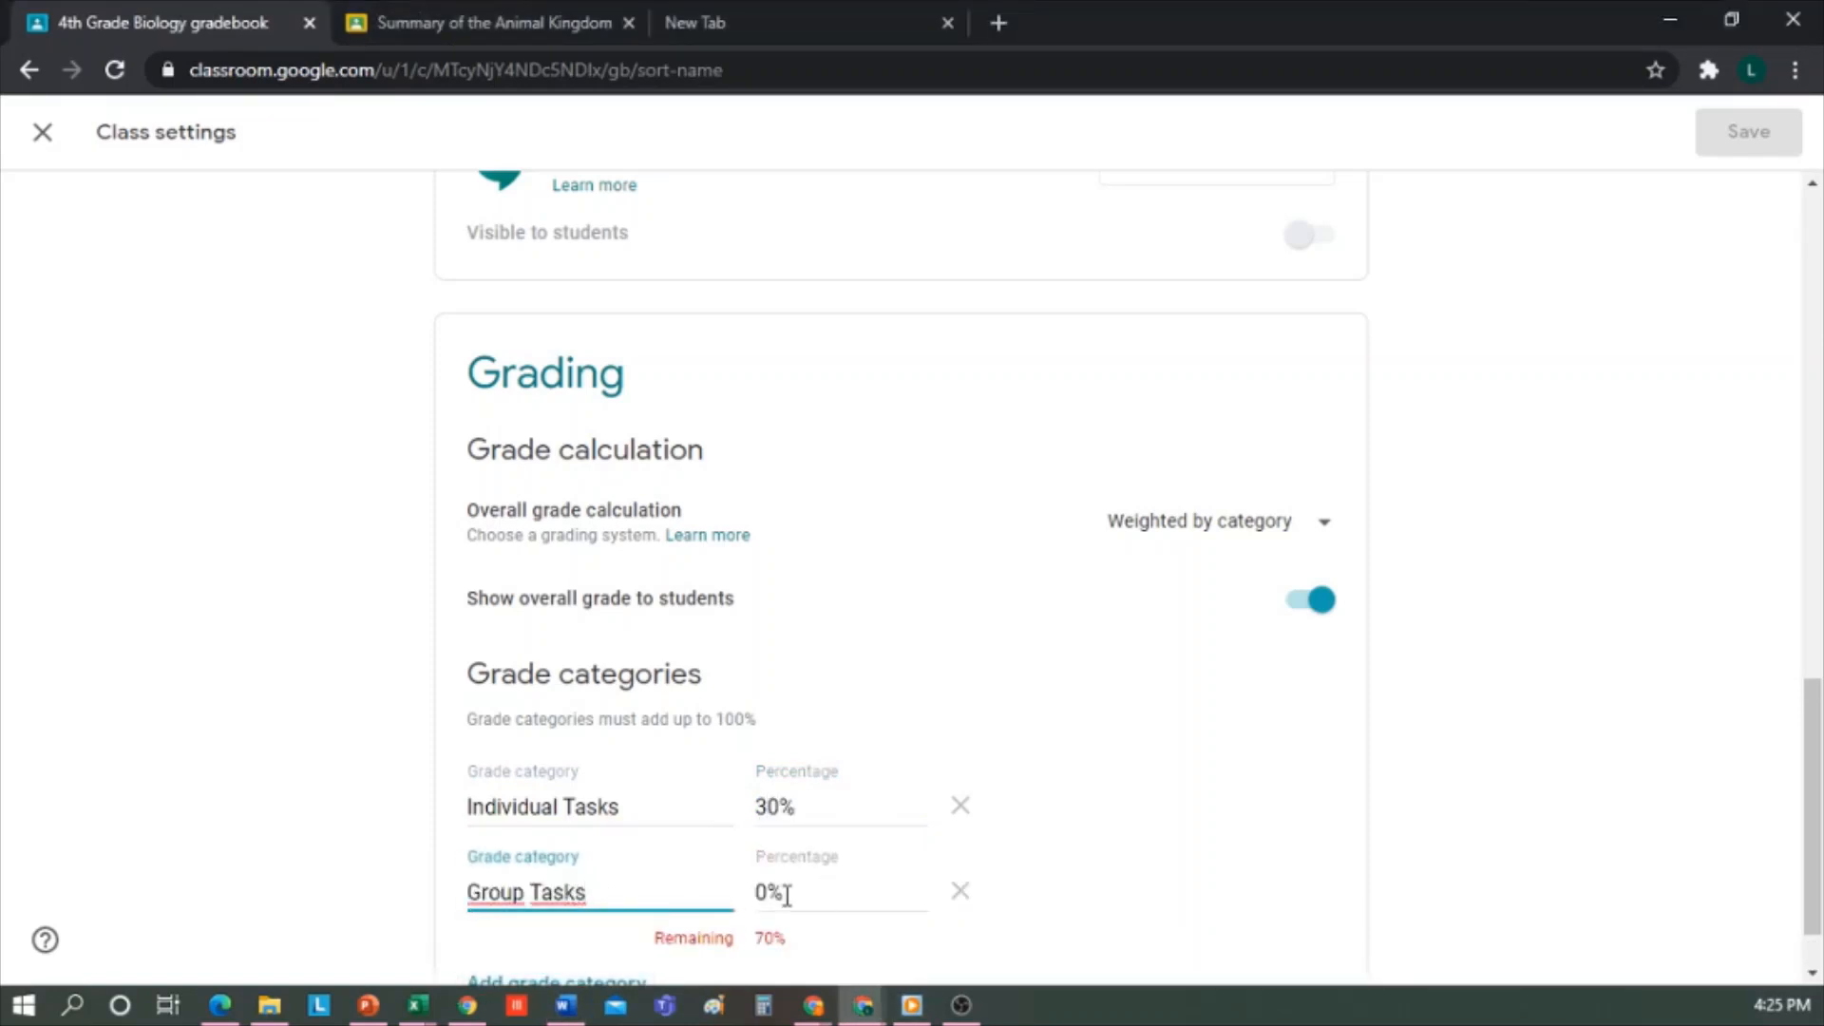
click(786, 896)
drag(786, 896, 737, 903)
text(20)
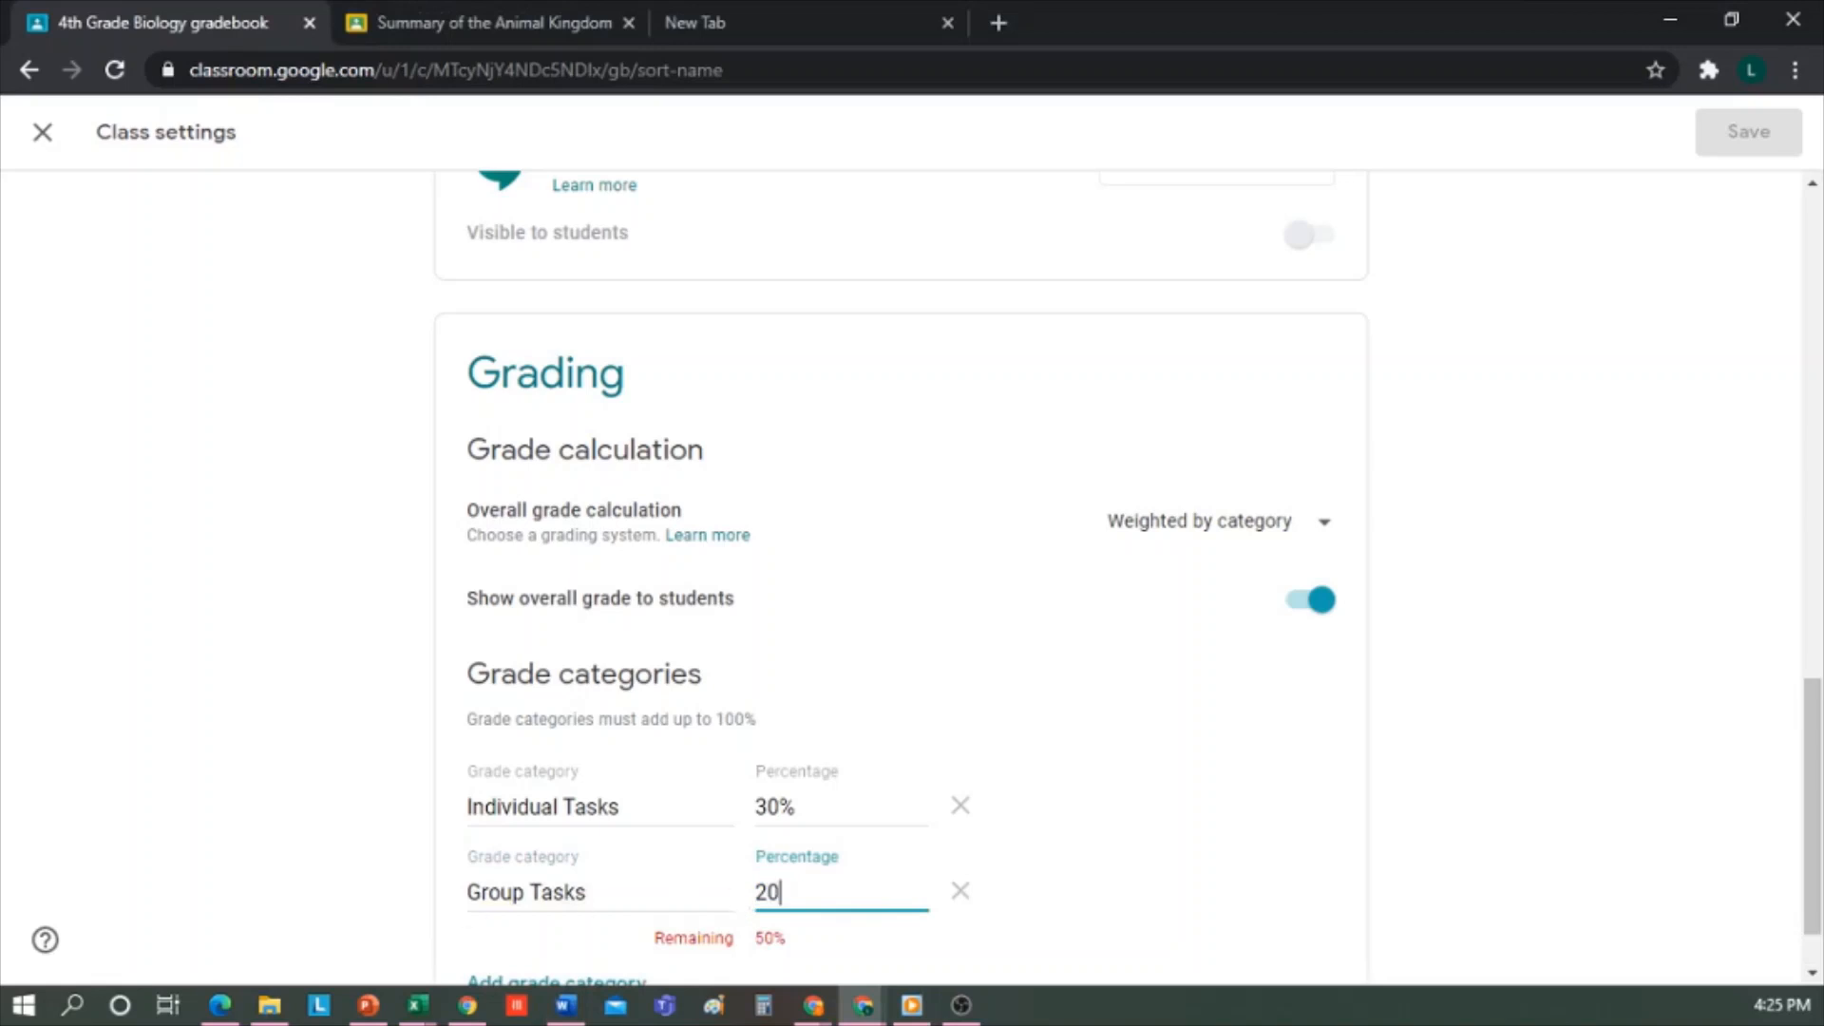
- Add a third grade category, "Class Activities", with a percentage of 25%
scroll(603, 896, down, 1)
click(601, 897)
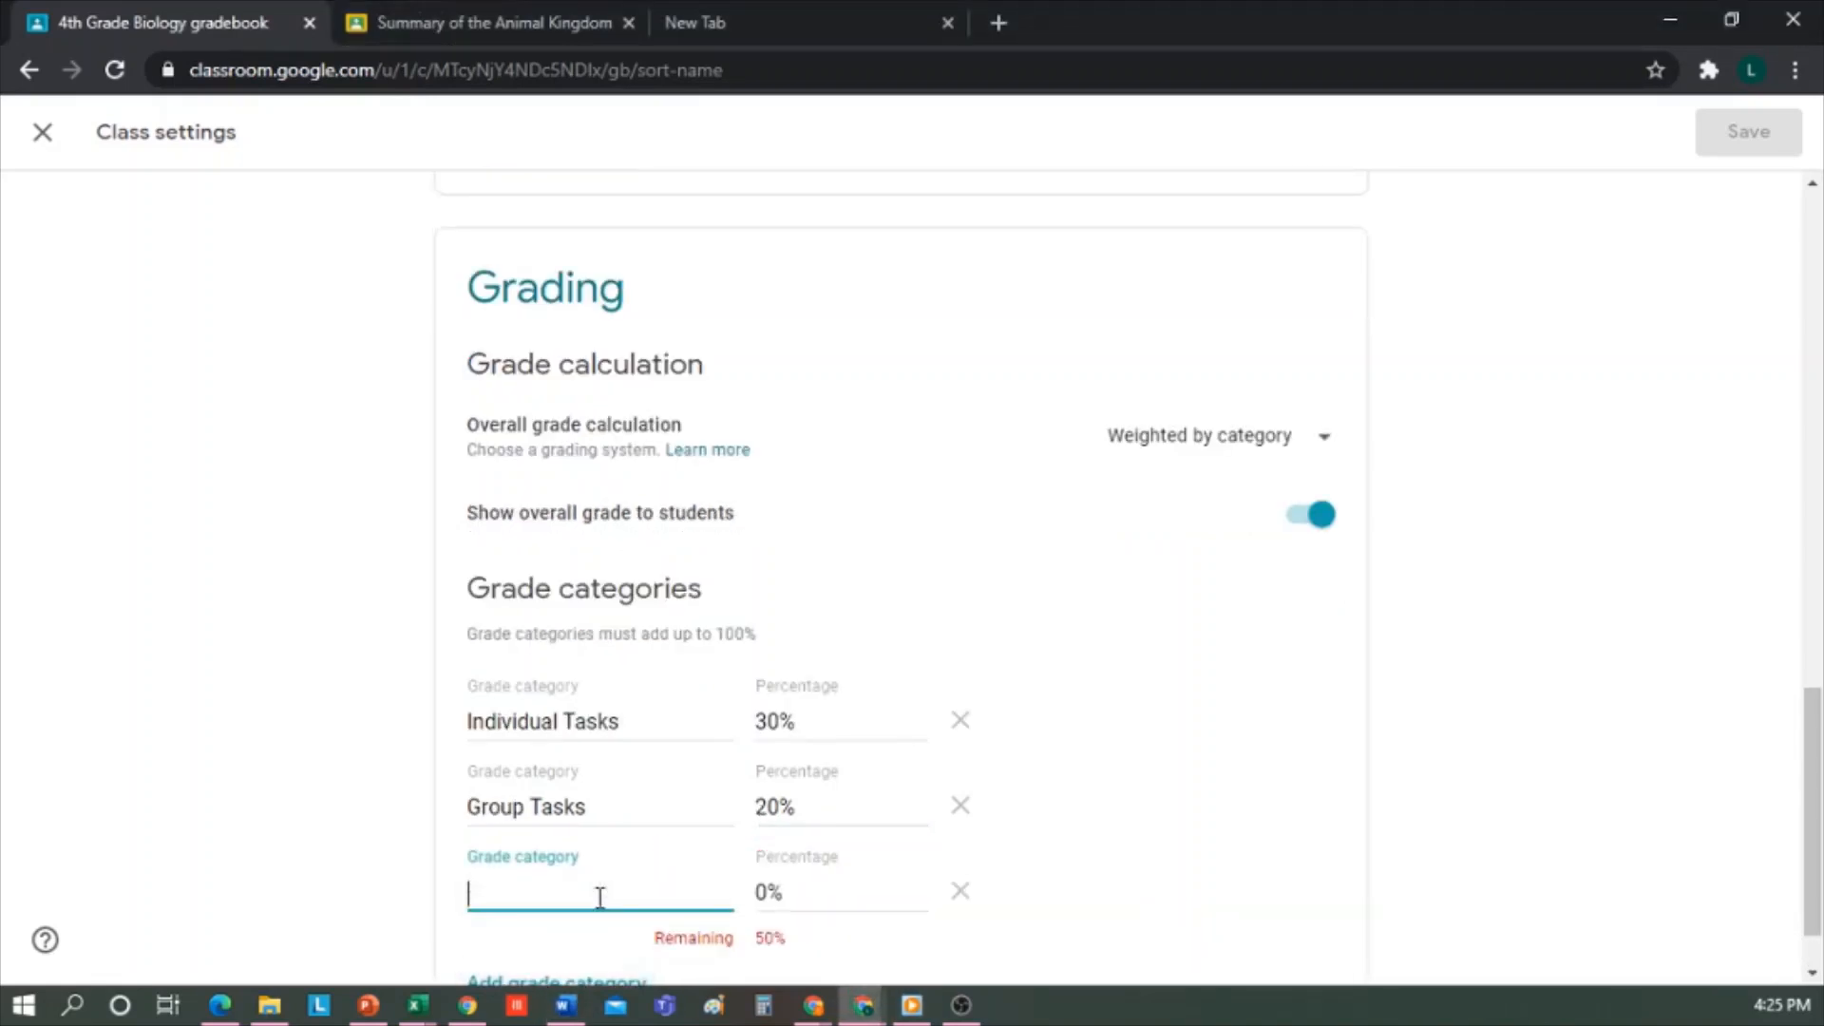
text(Class Activities)
click(810, 891)
text(25)
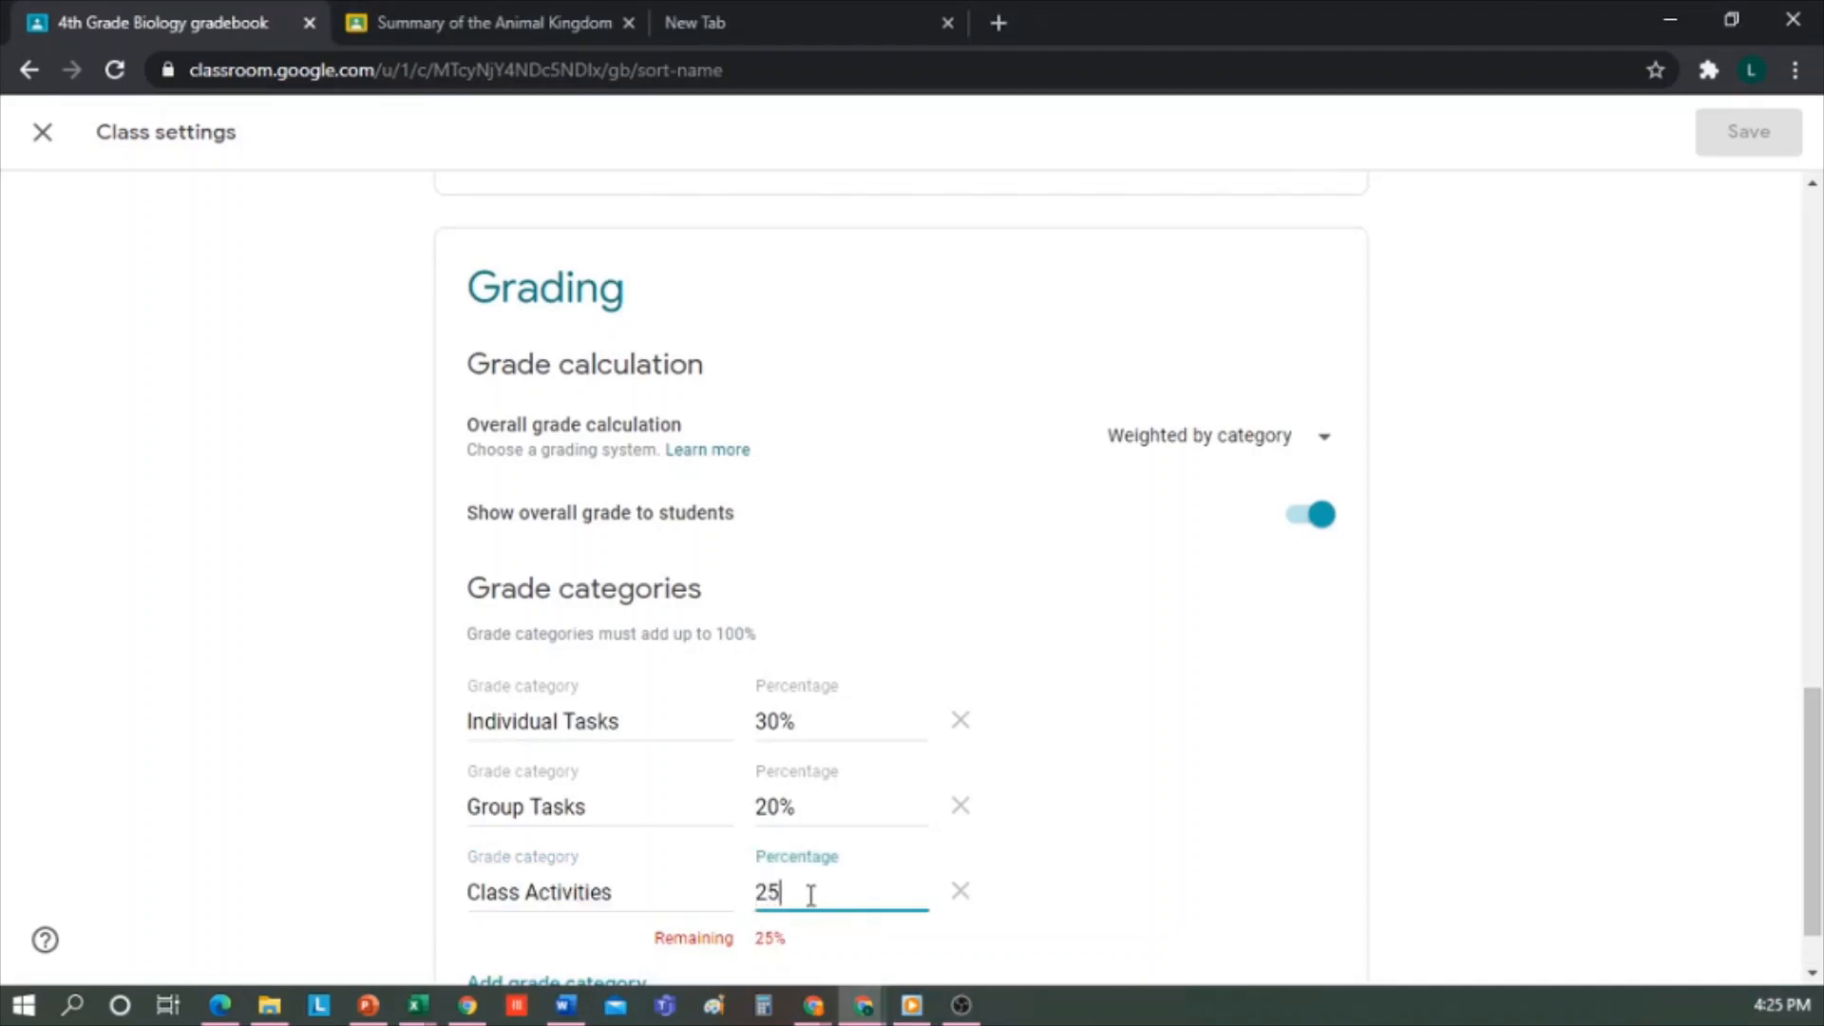
- Add a fourth grade category, "Quizzes", with a percentage of 25%, and save the class settings
scroll(640, 863, down, 1)
click(570, 895)
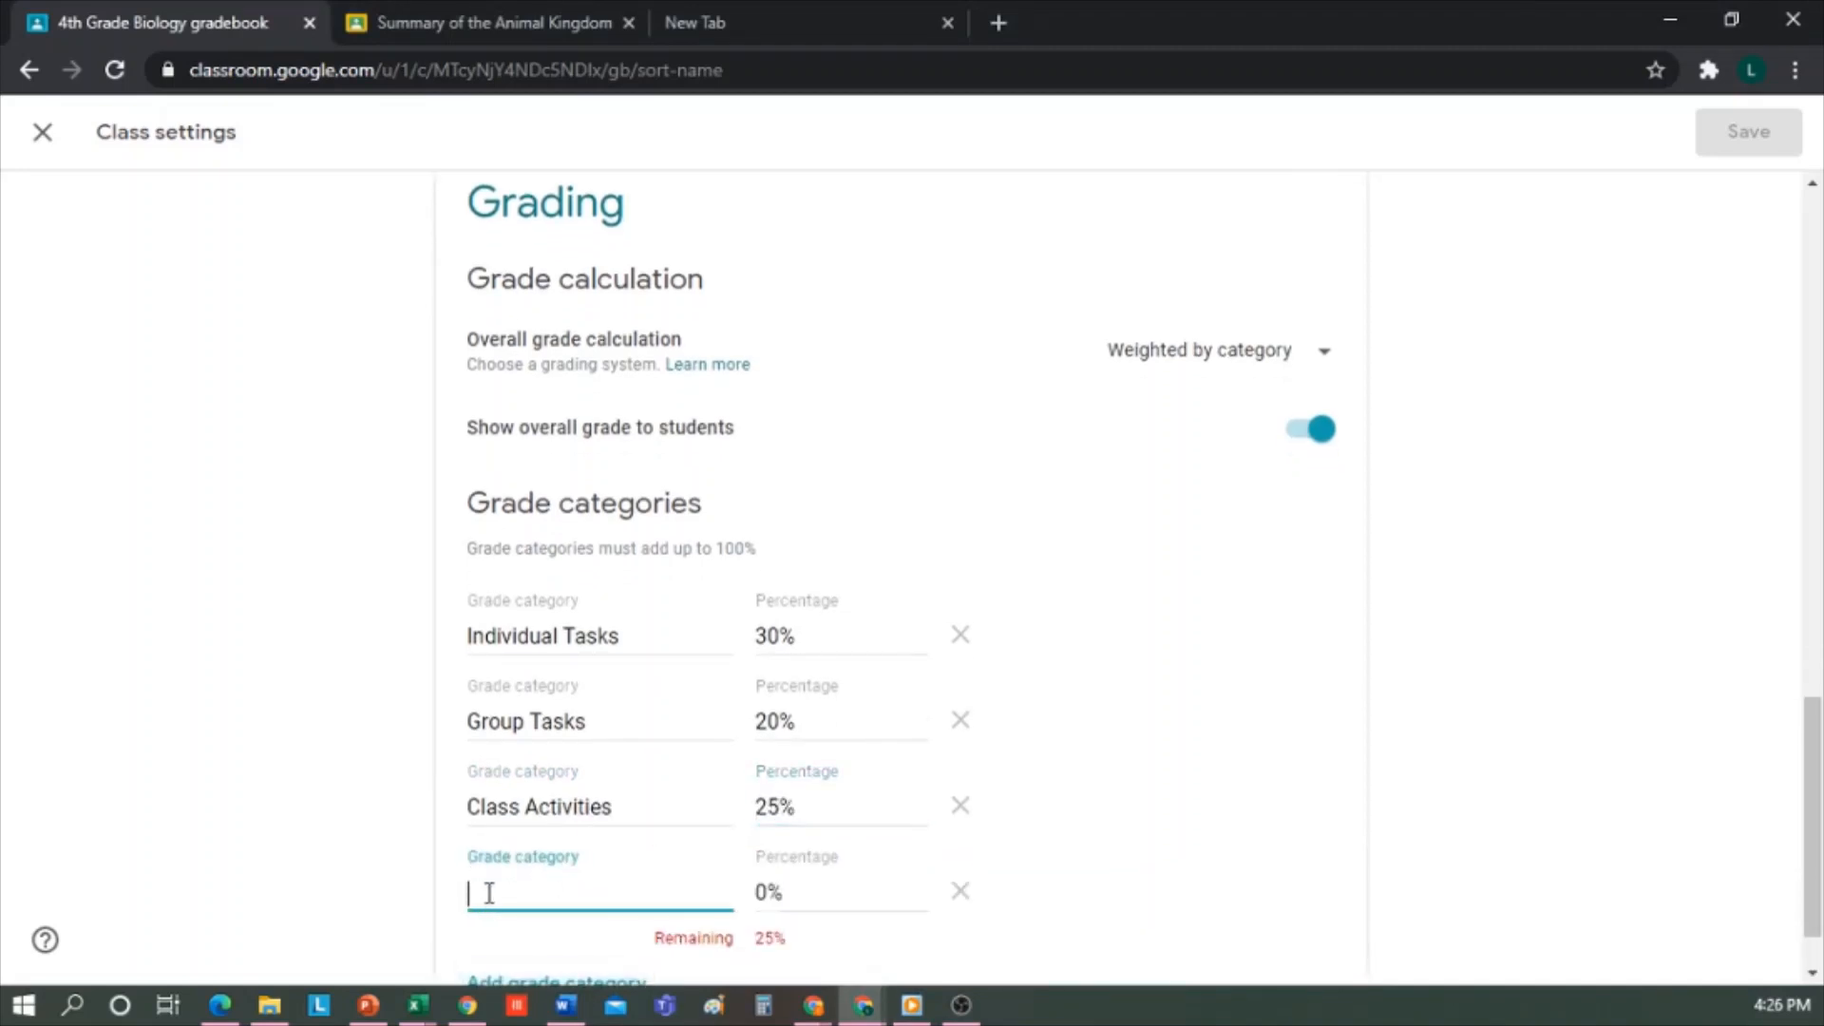
text(Quizzes)
click(798, 891)
text(25)
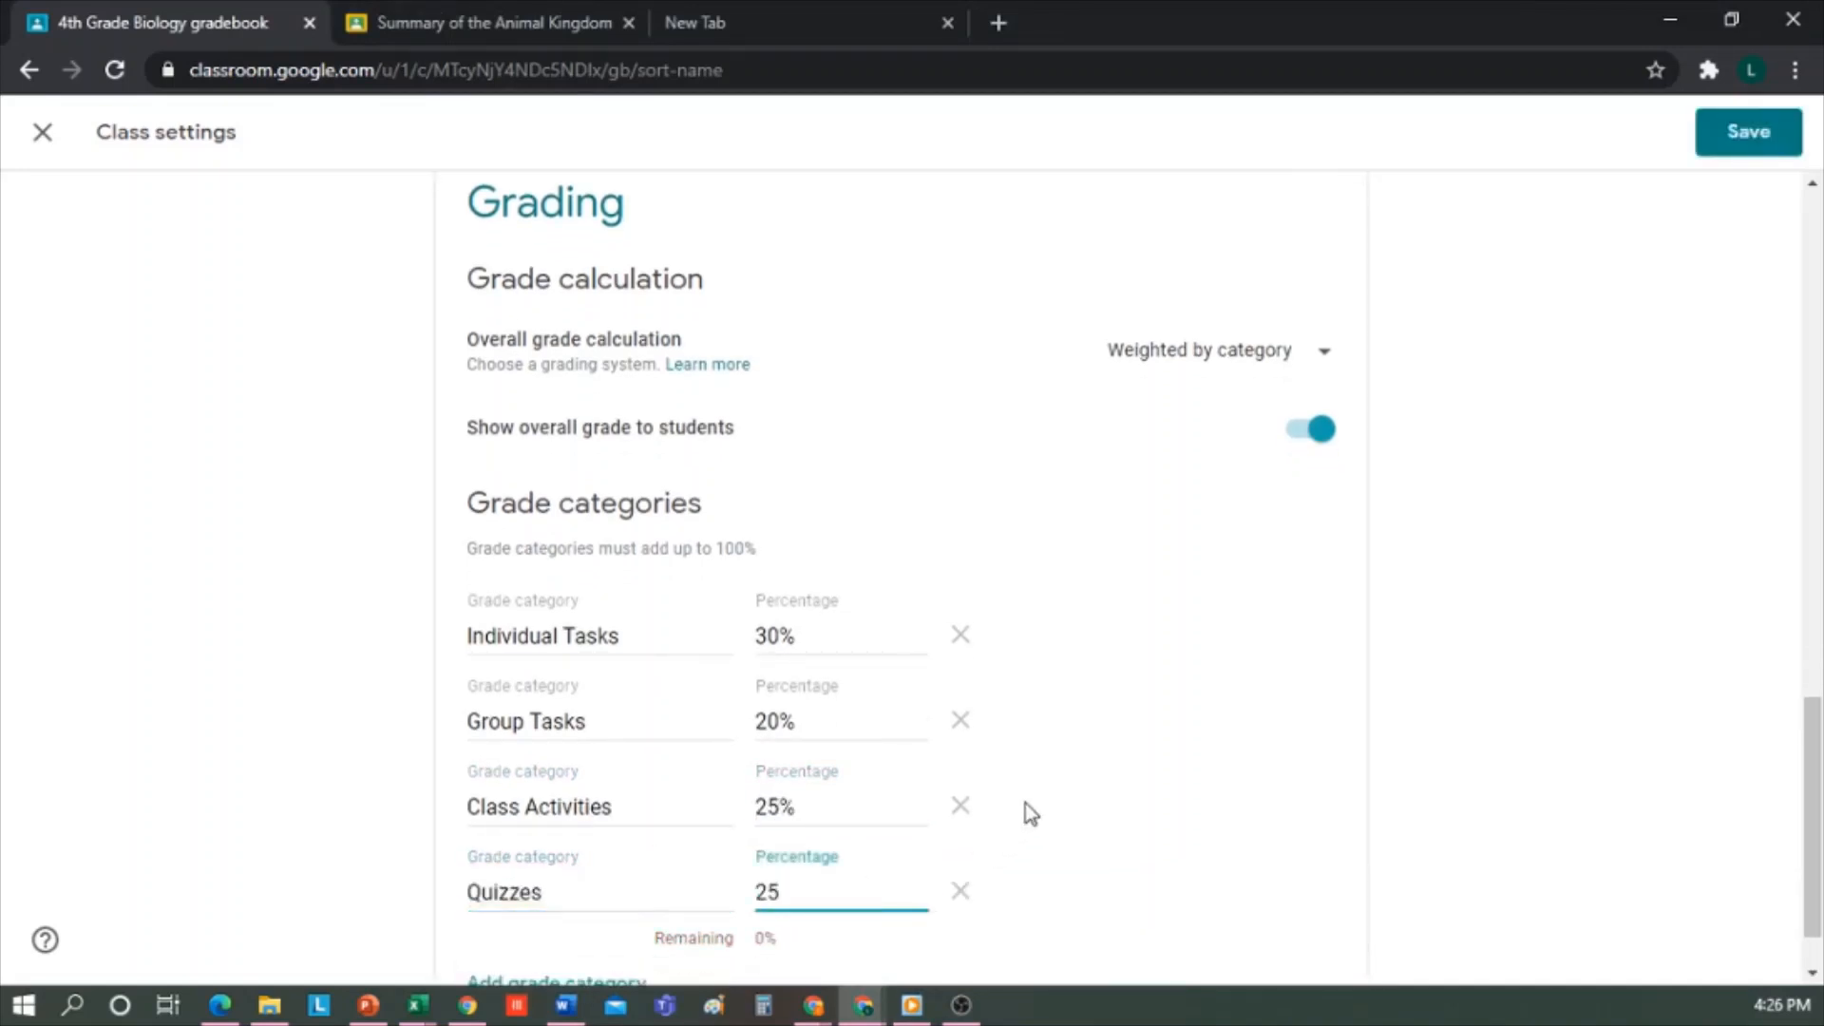
scroll(1048, 798, down, 1)
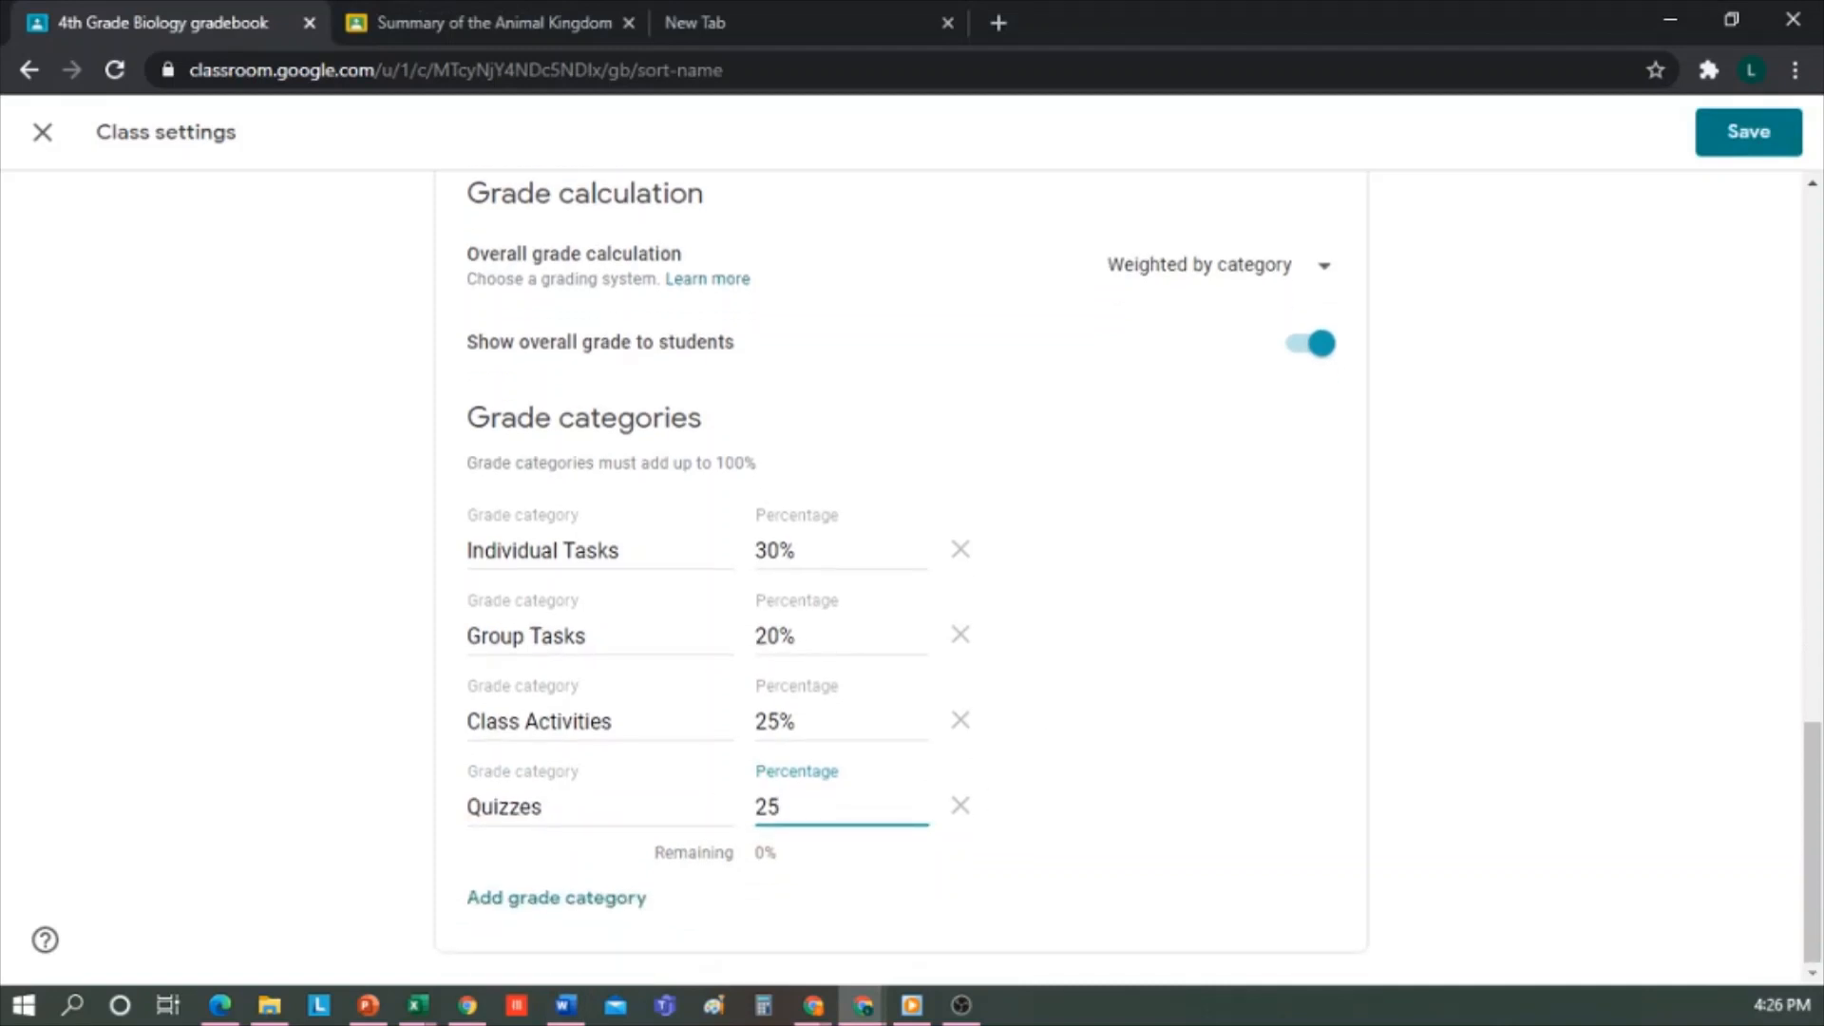
key(alt+Tab)
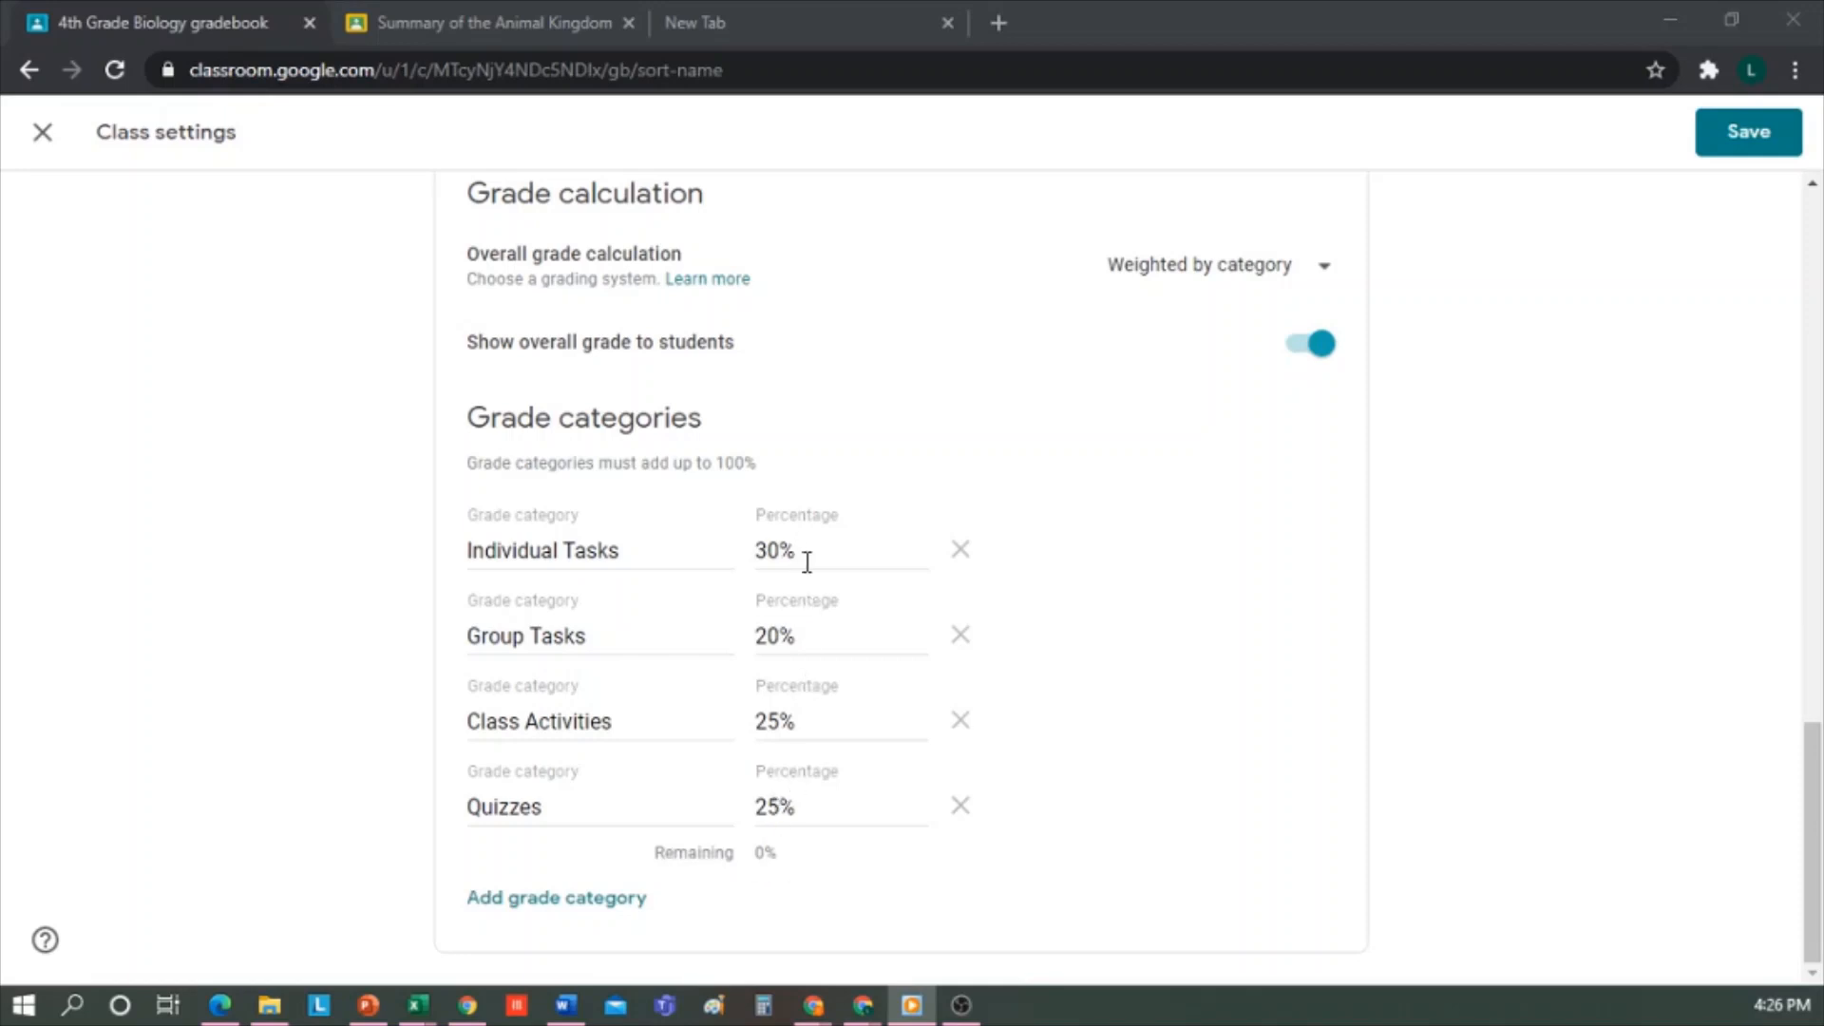
click(1713, 142)
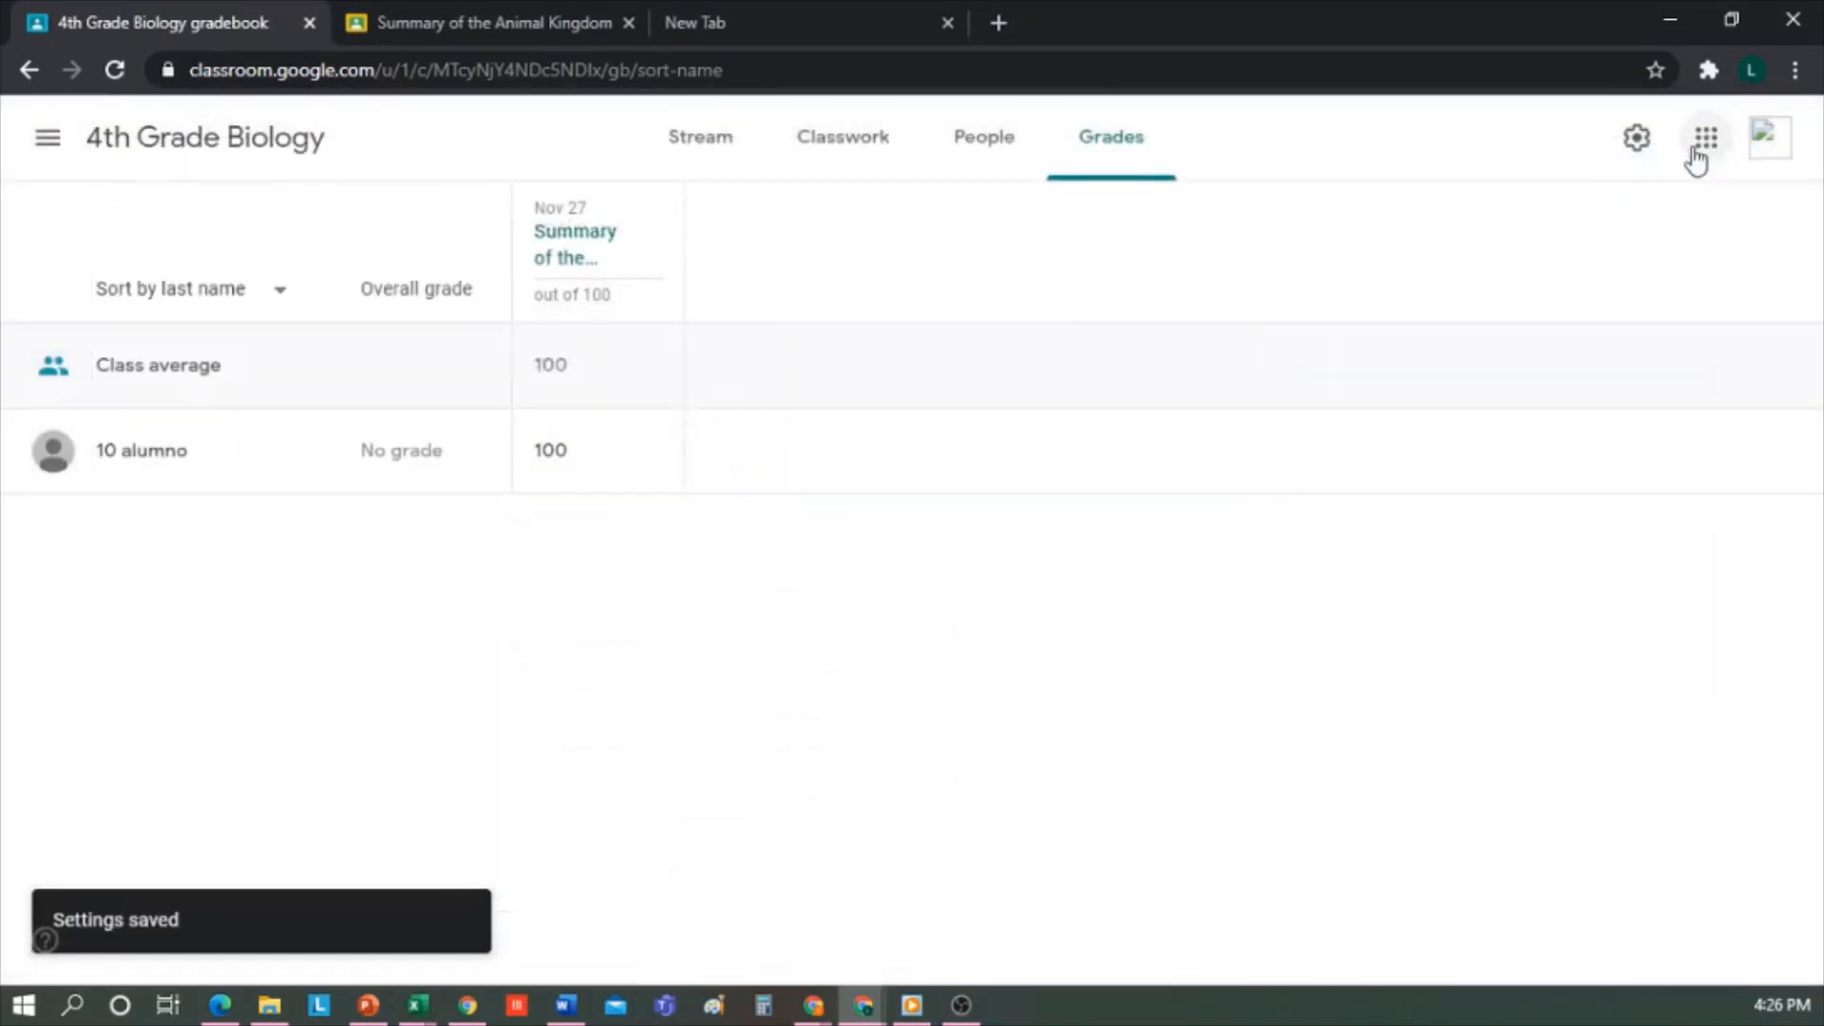
- Edit the "Summary of the Animal Kingdom" assignment to use the grade category "Individual Tasks" and save it
click(231, 163)
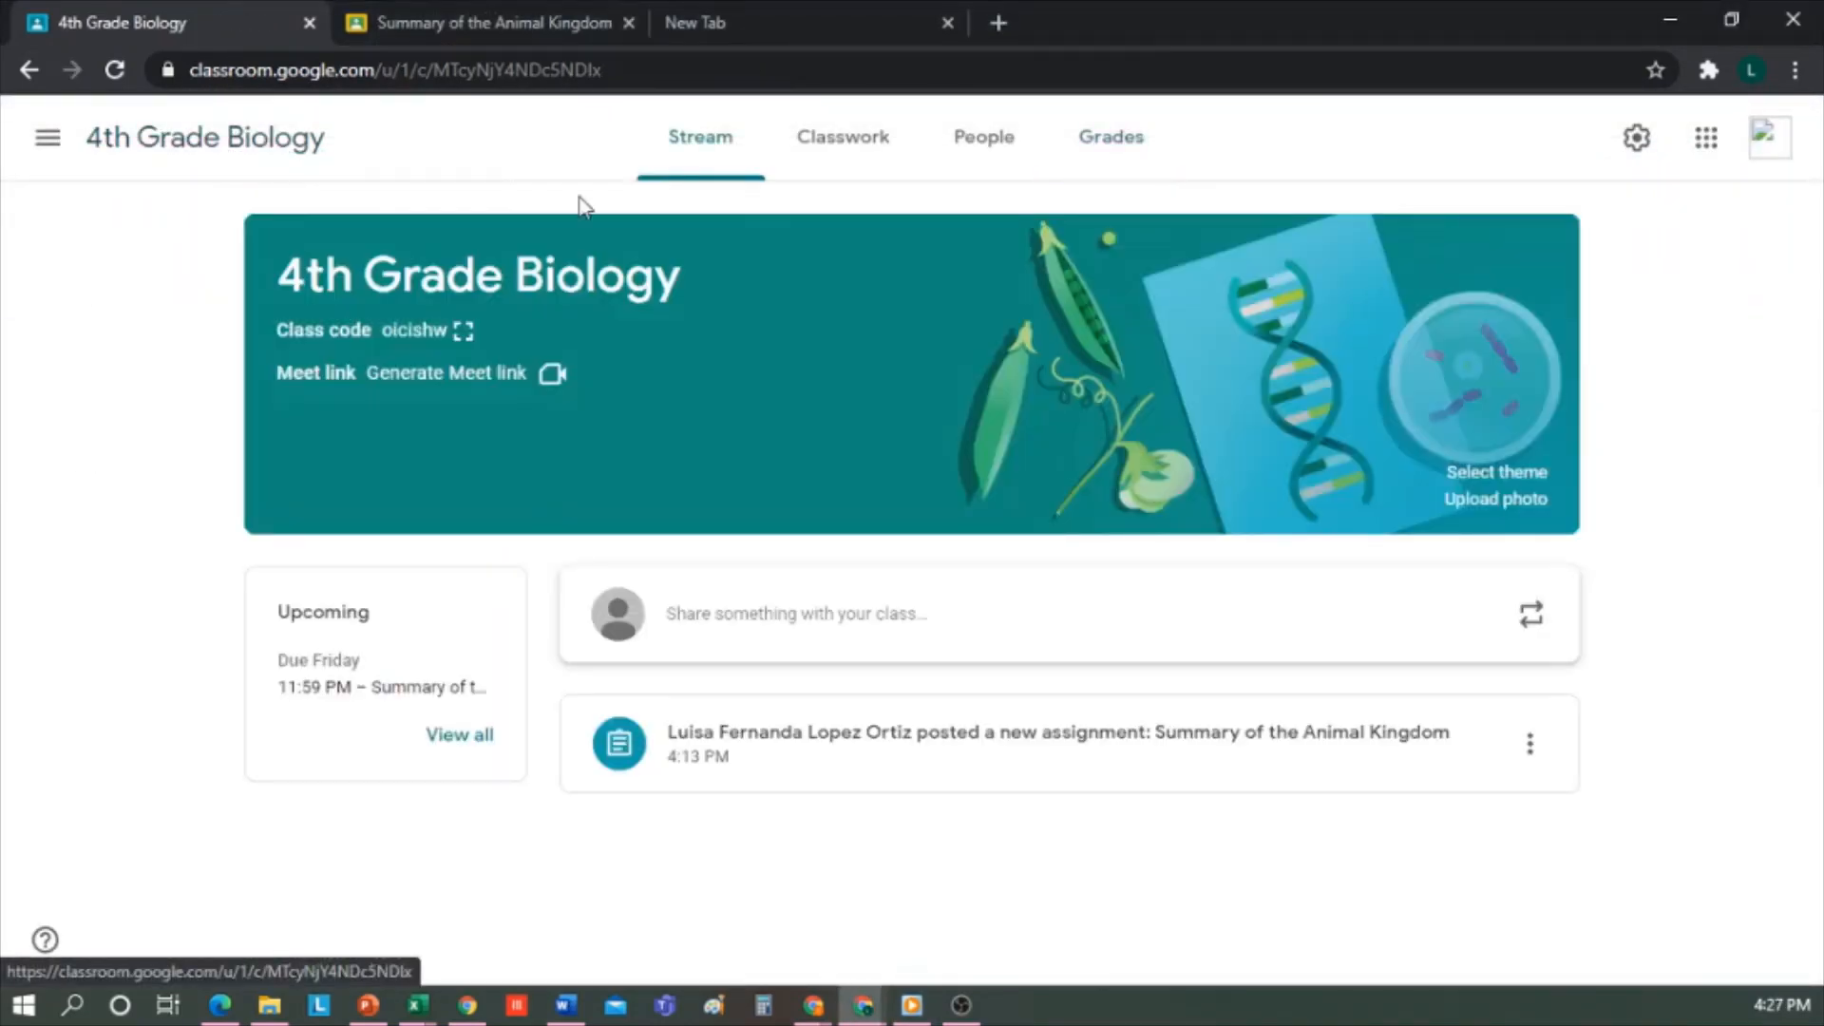
click(842, 144)
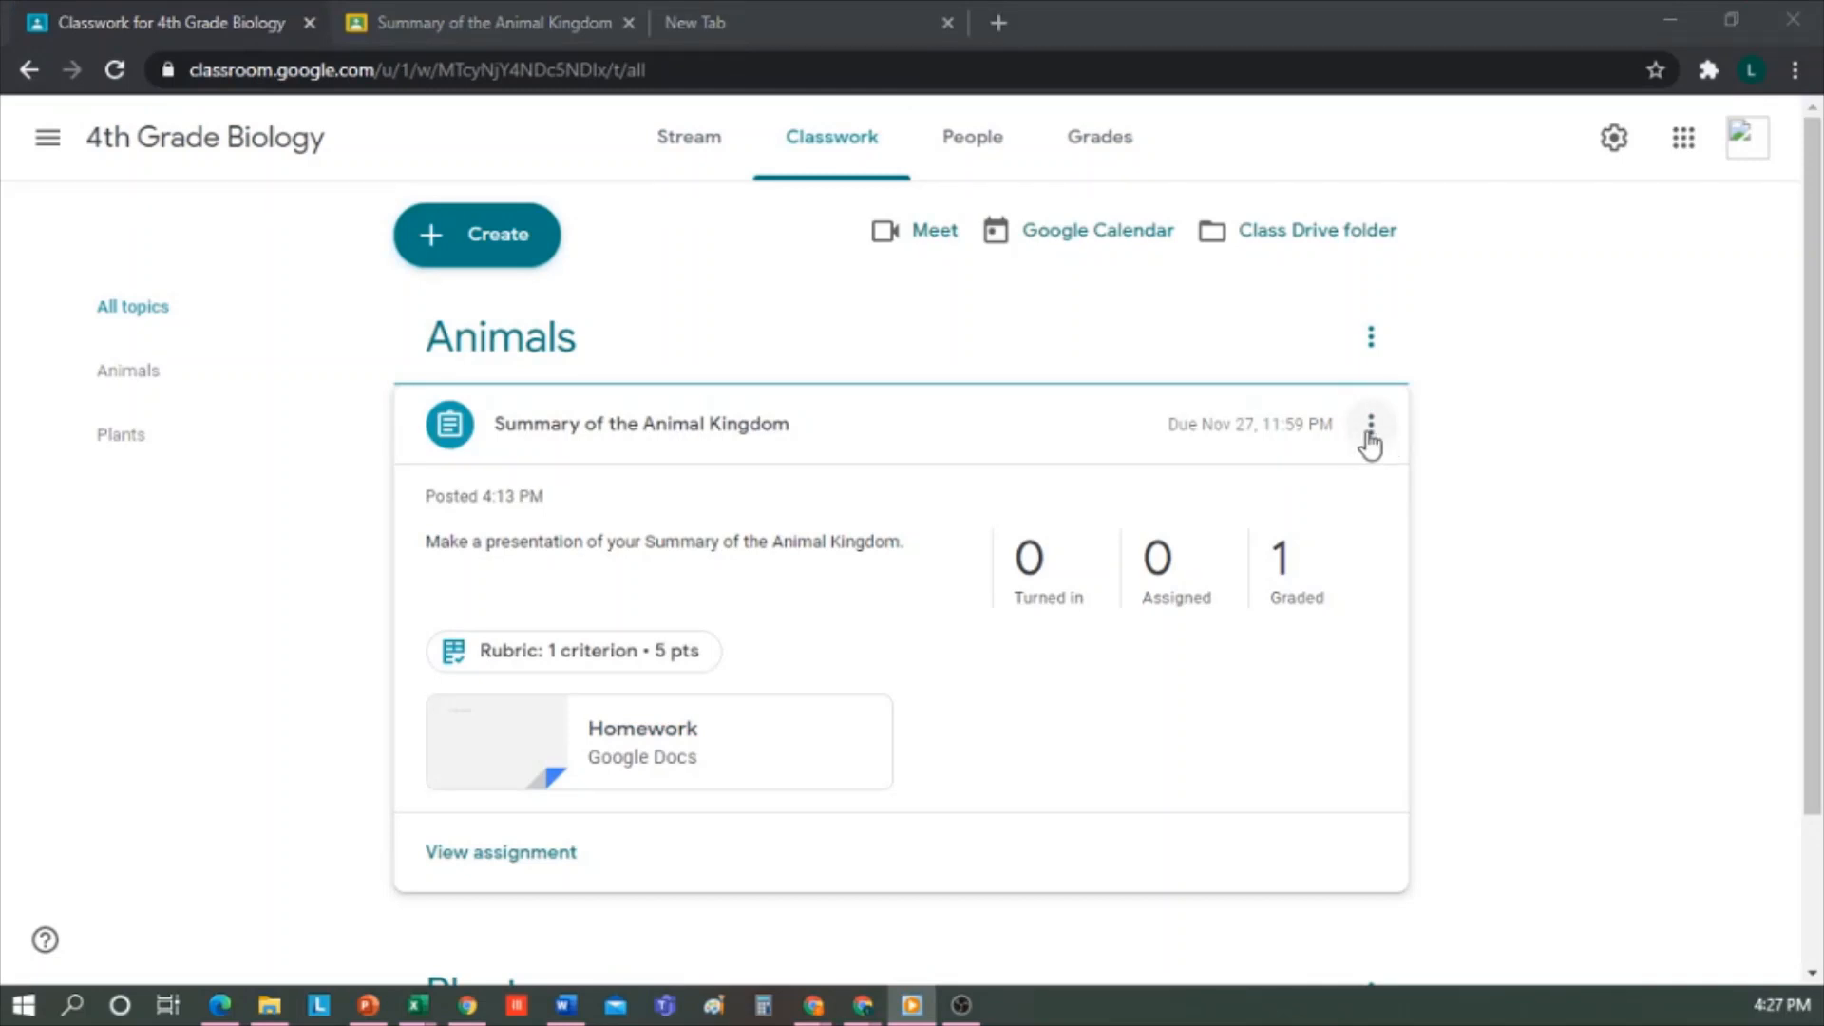
click(1371, 435)
click(1319, 481)
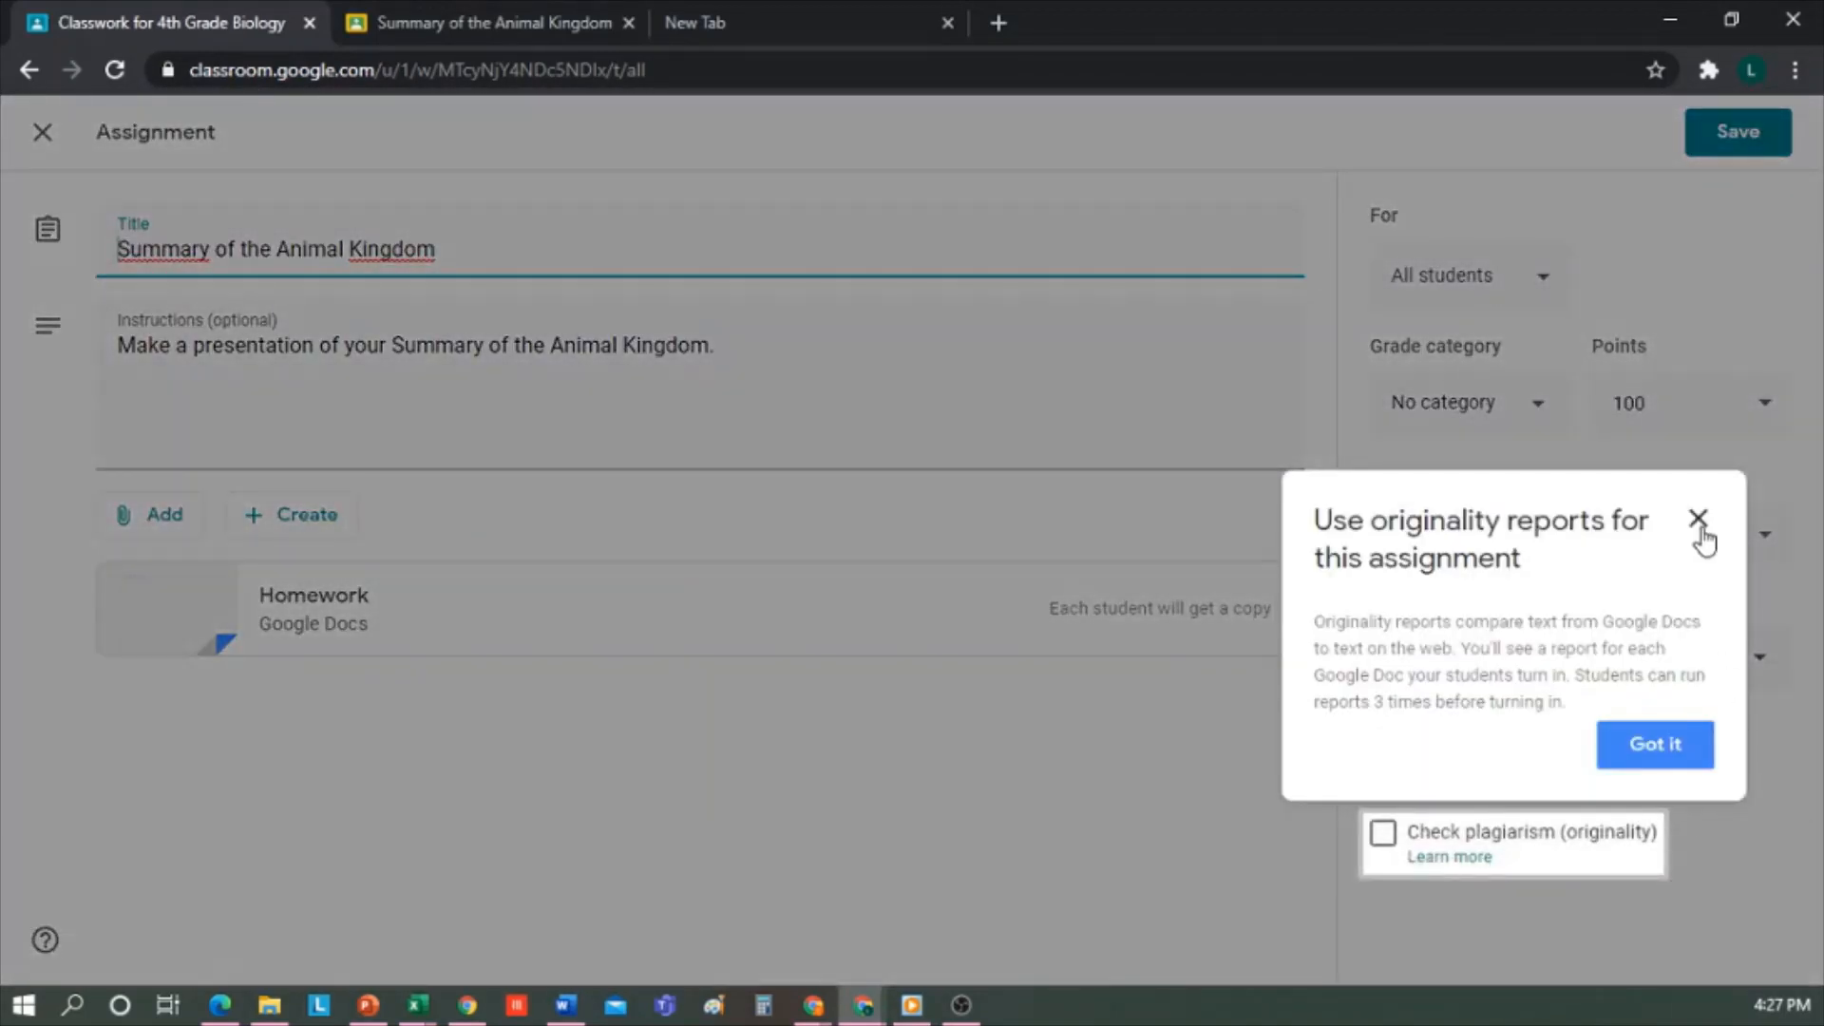
click(1698, 520)
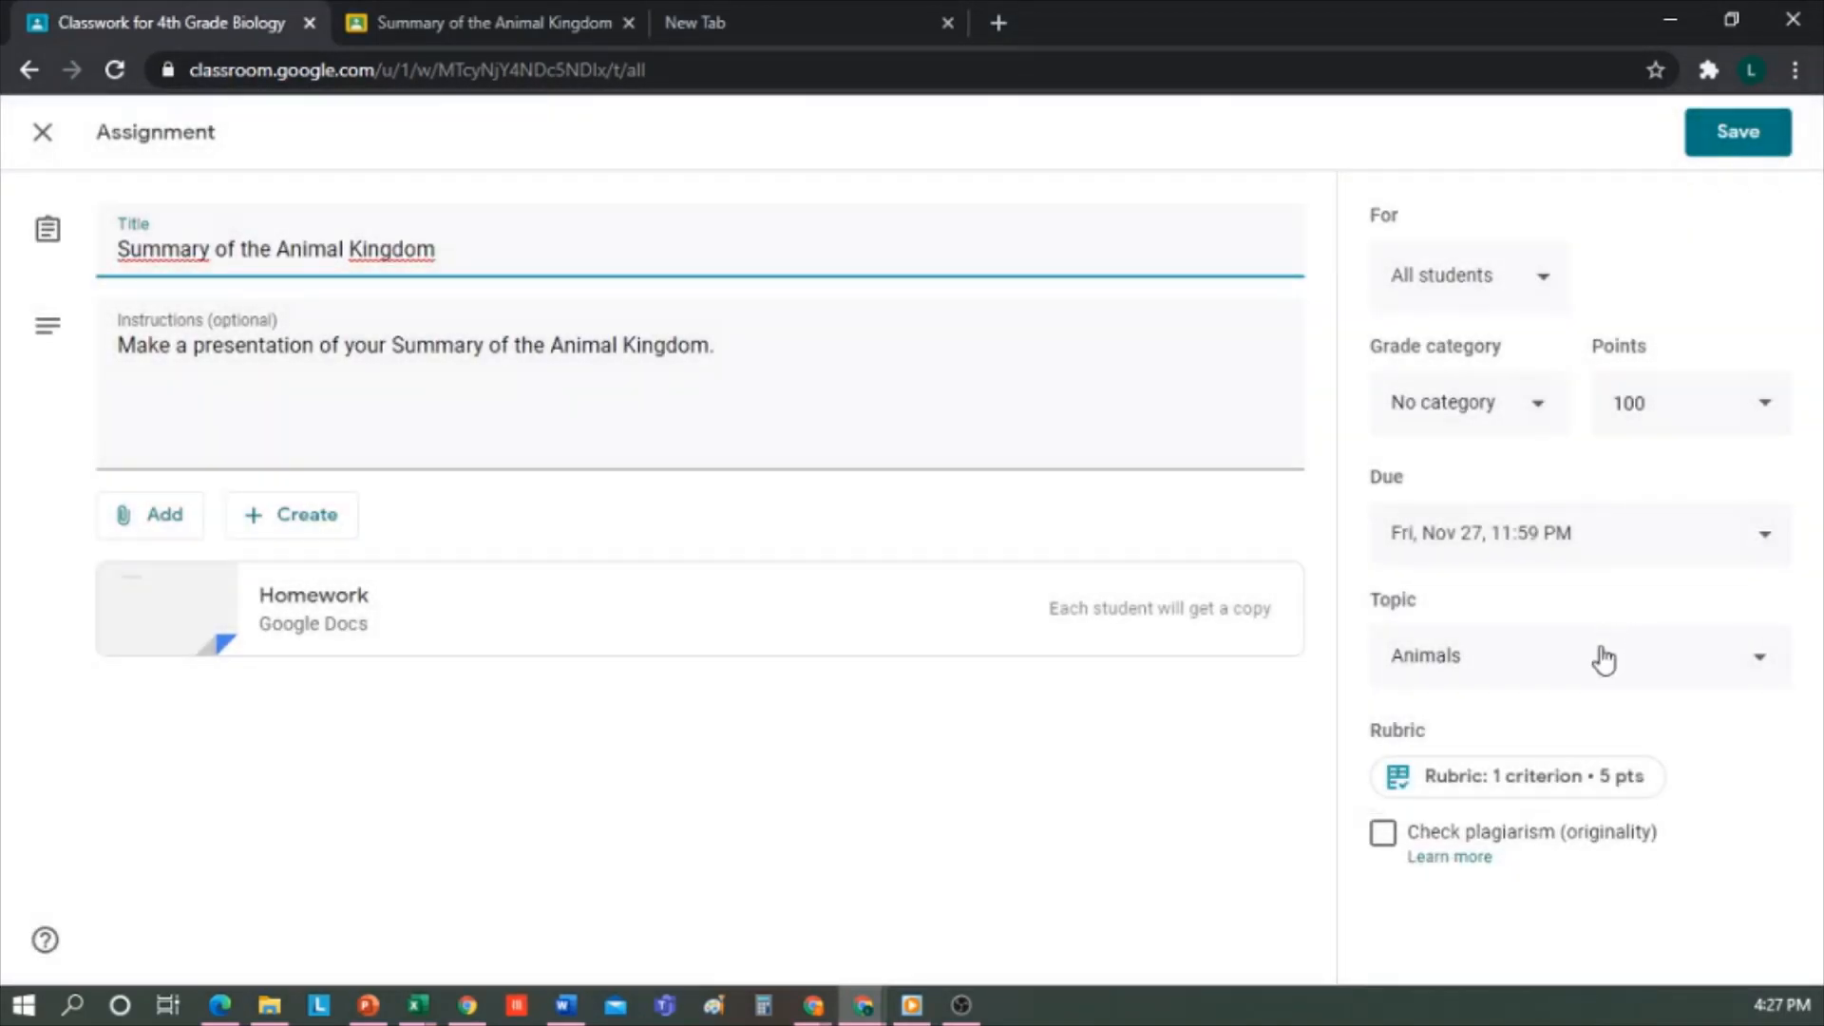
click(1541, 414)
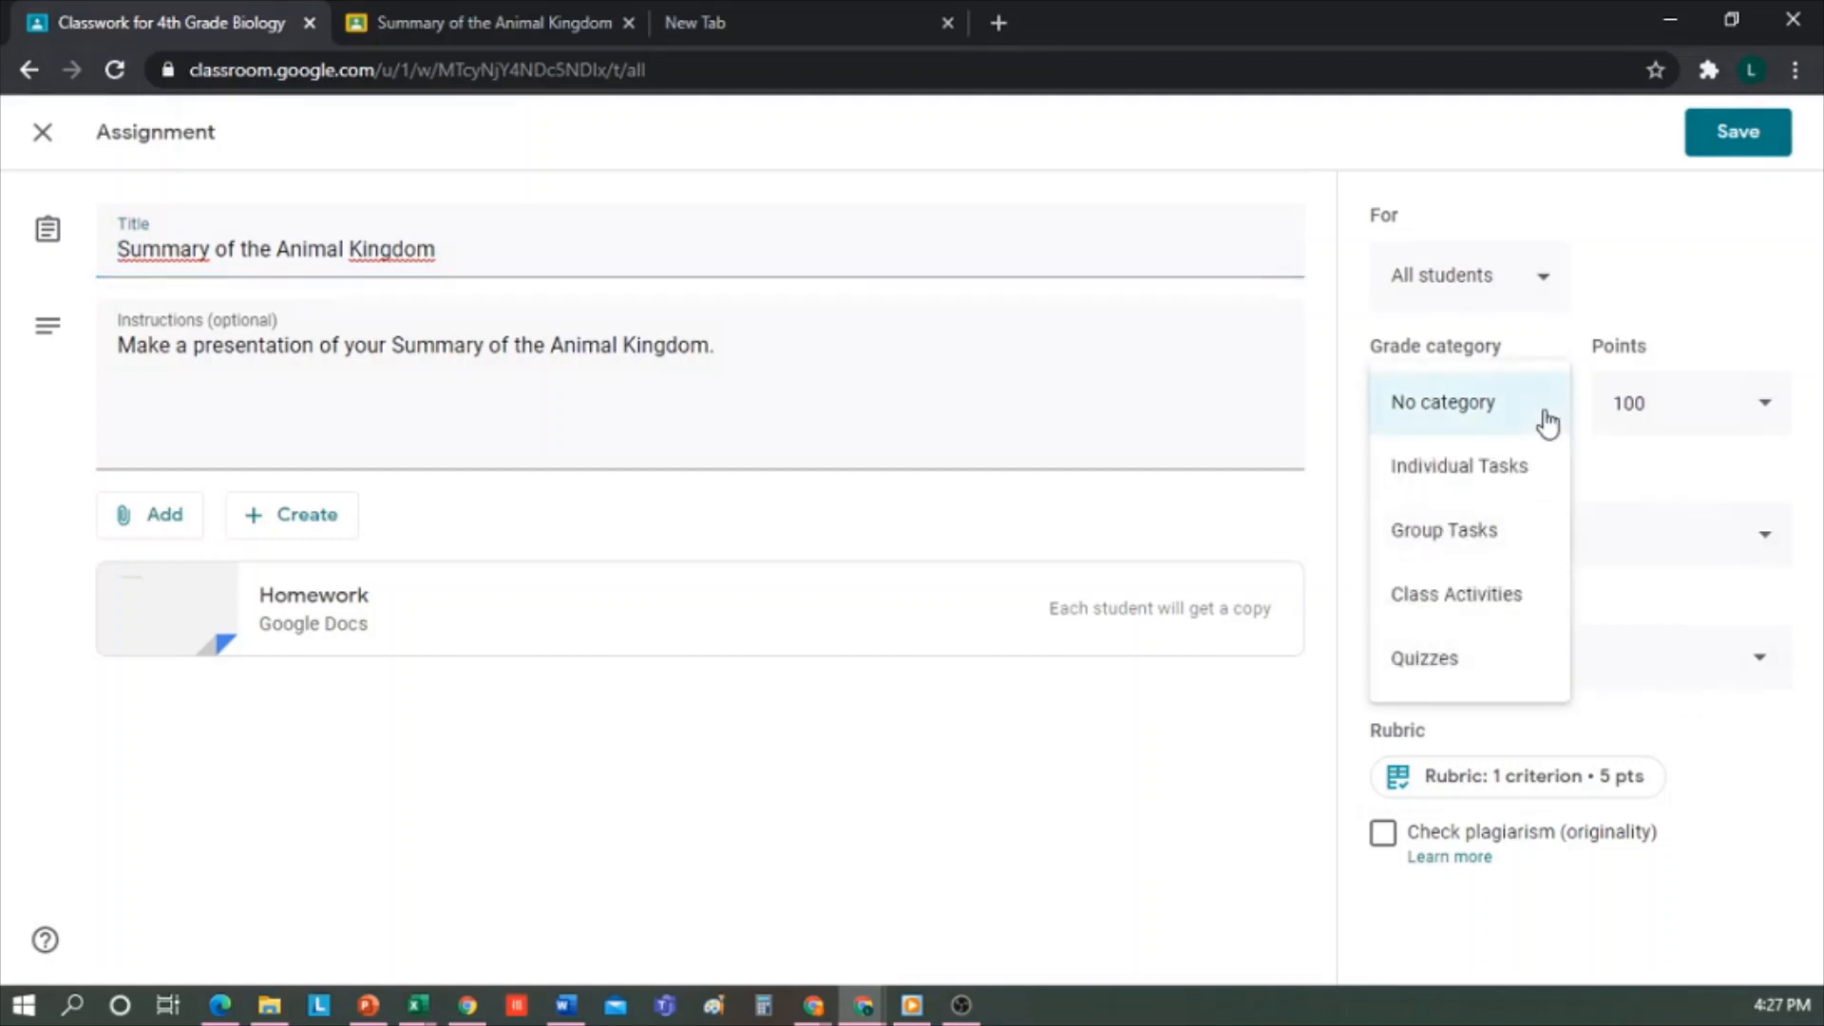
click(1471, 485)
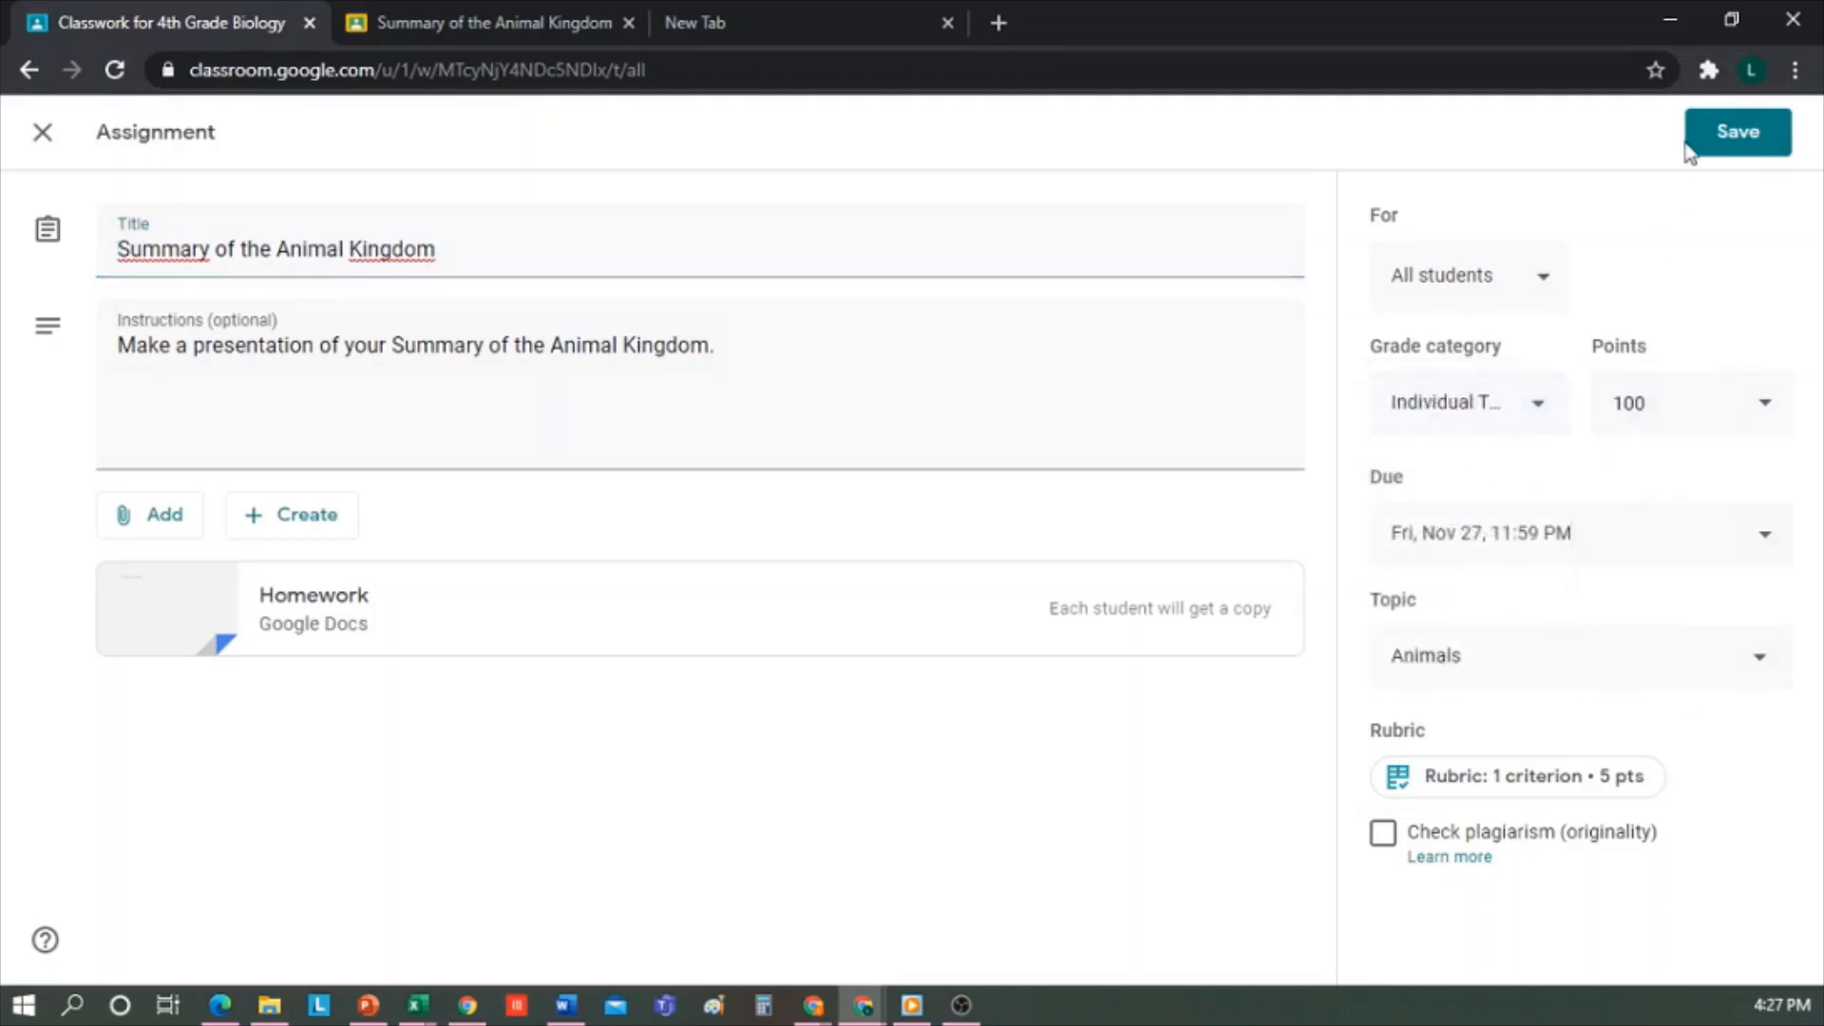
click(1732, 137)
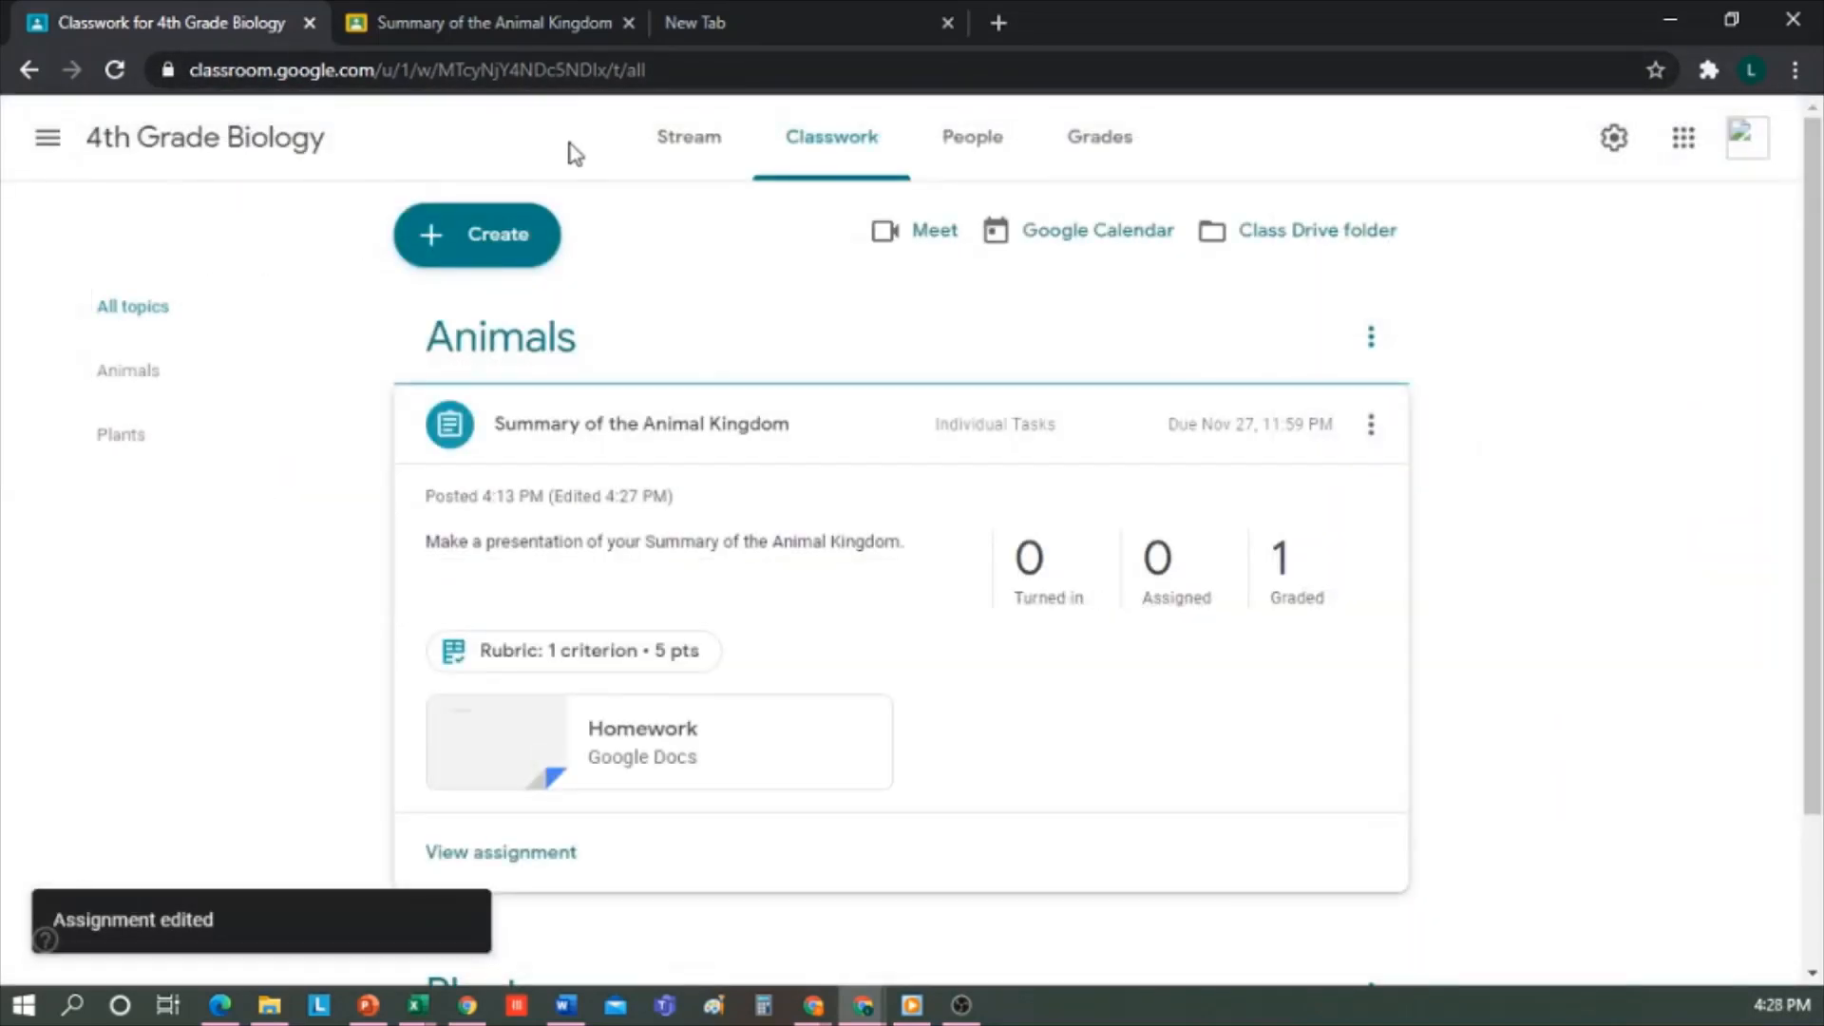
- Check the gradebook for the category label on the "Summary of the Animal Kingdom" assignment
click(1083, 153)
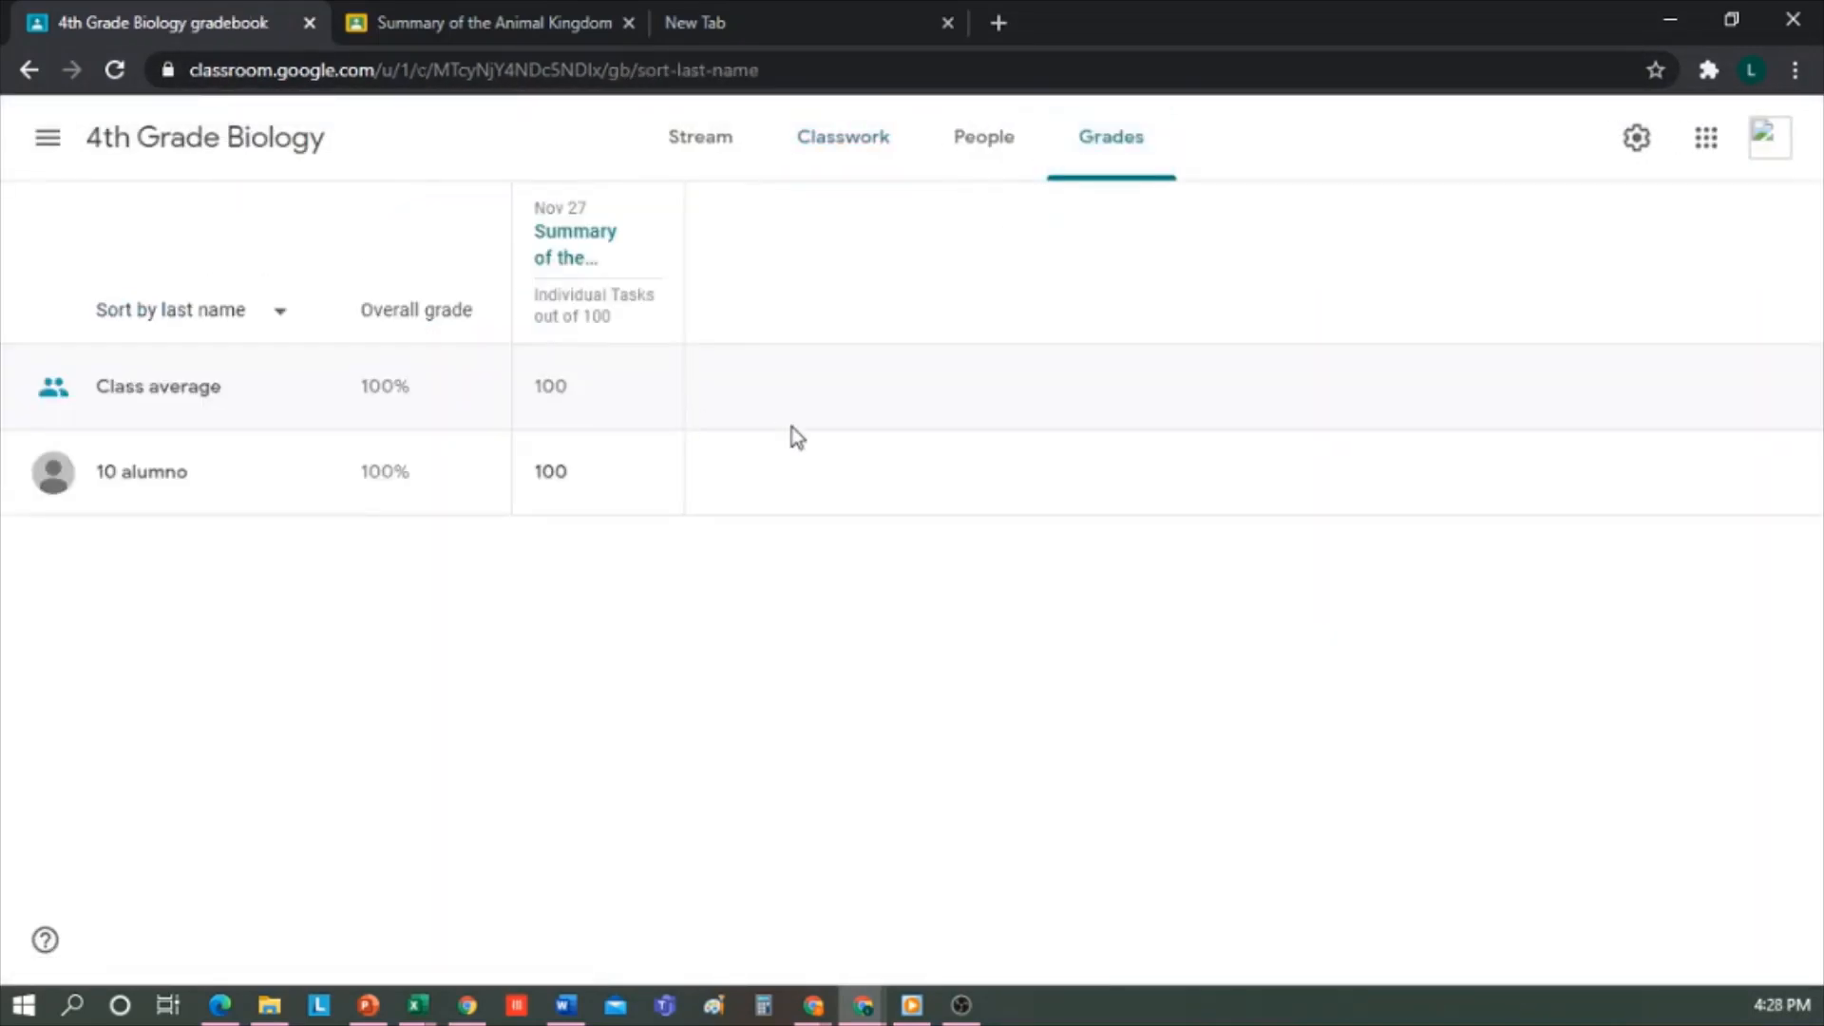
mouse_move(625, 326)
drag(535, 295, 651, 298)
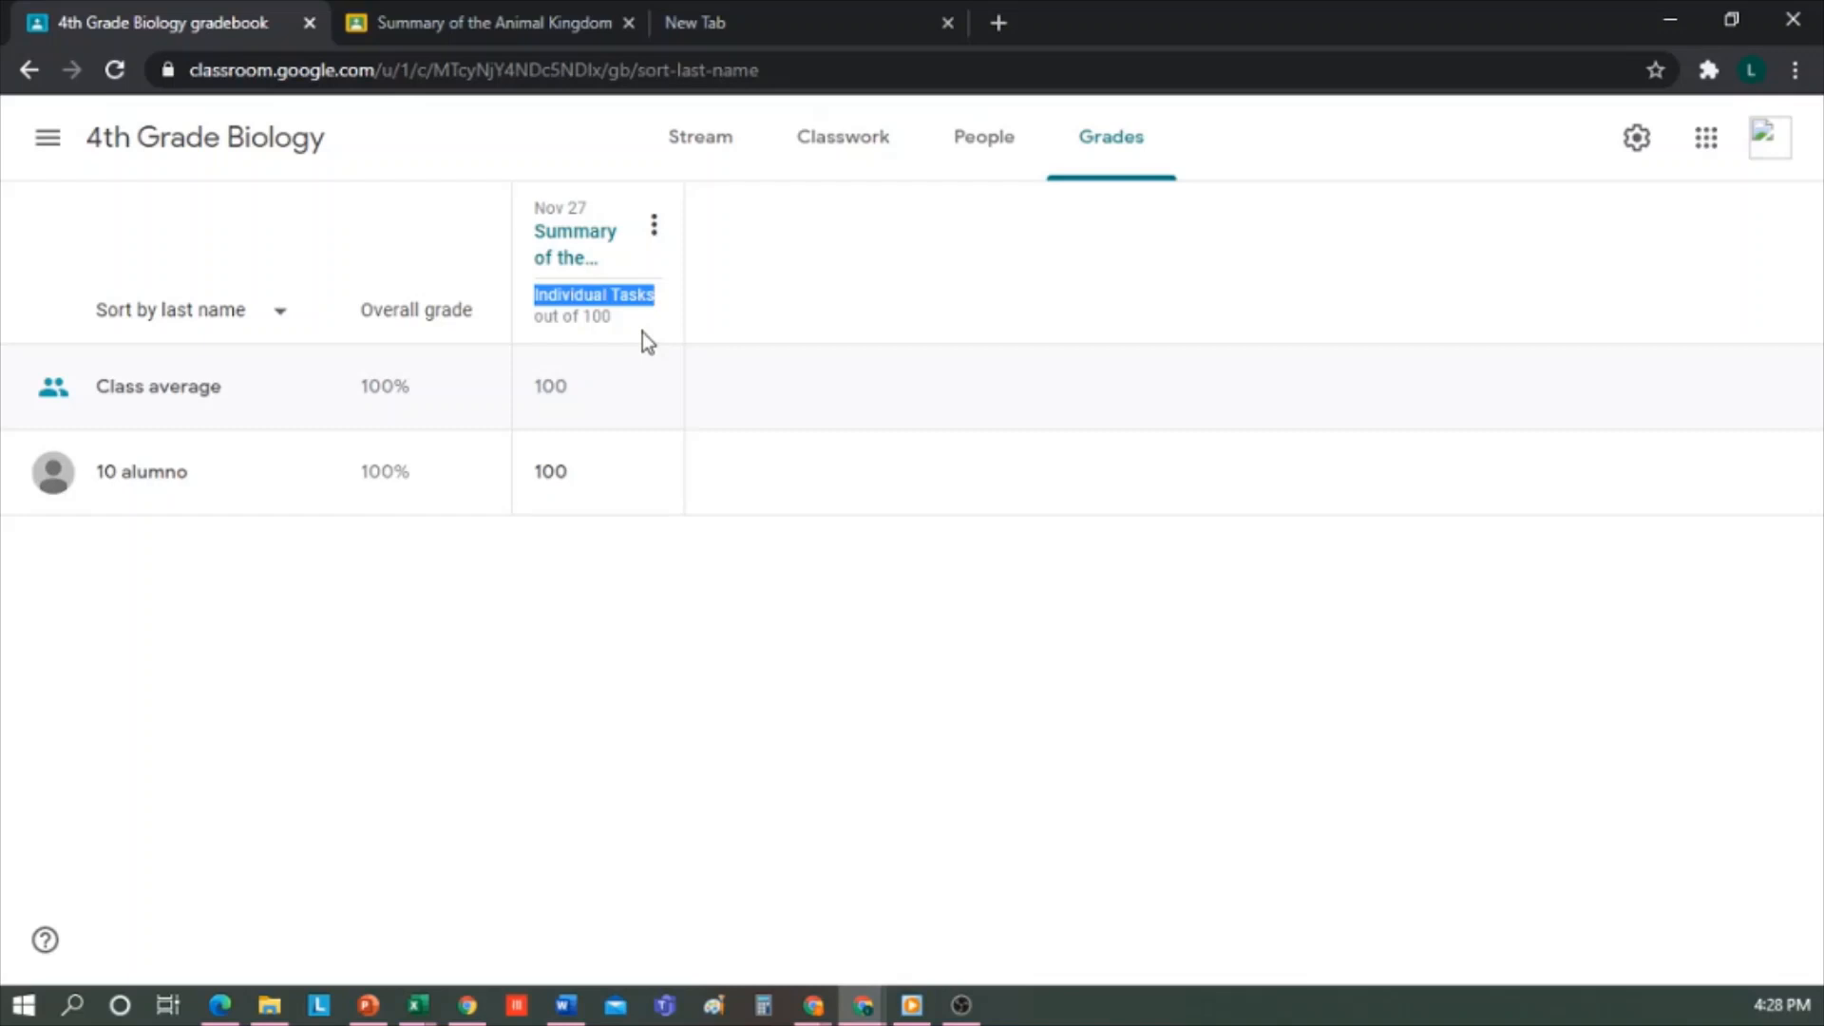
- Create a quiz assignment in the classwork and replace its attached Blank Quiz with the "Animal classication" form from Google Drive
click(843, 138)
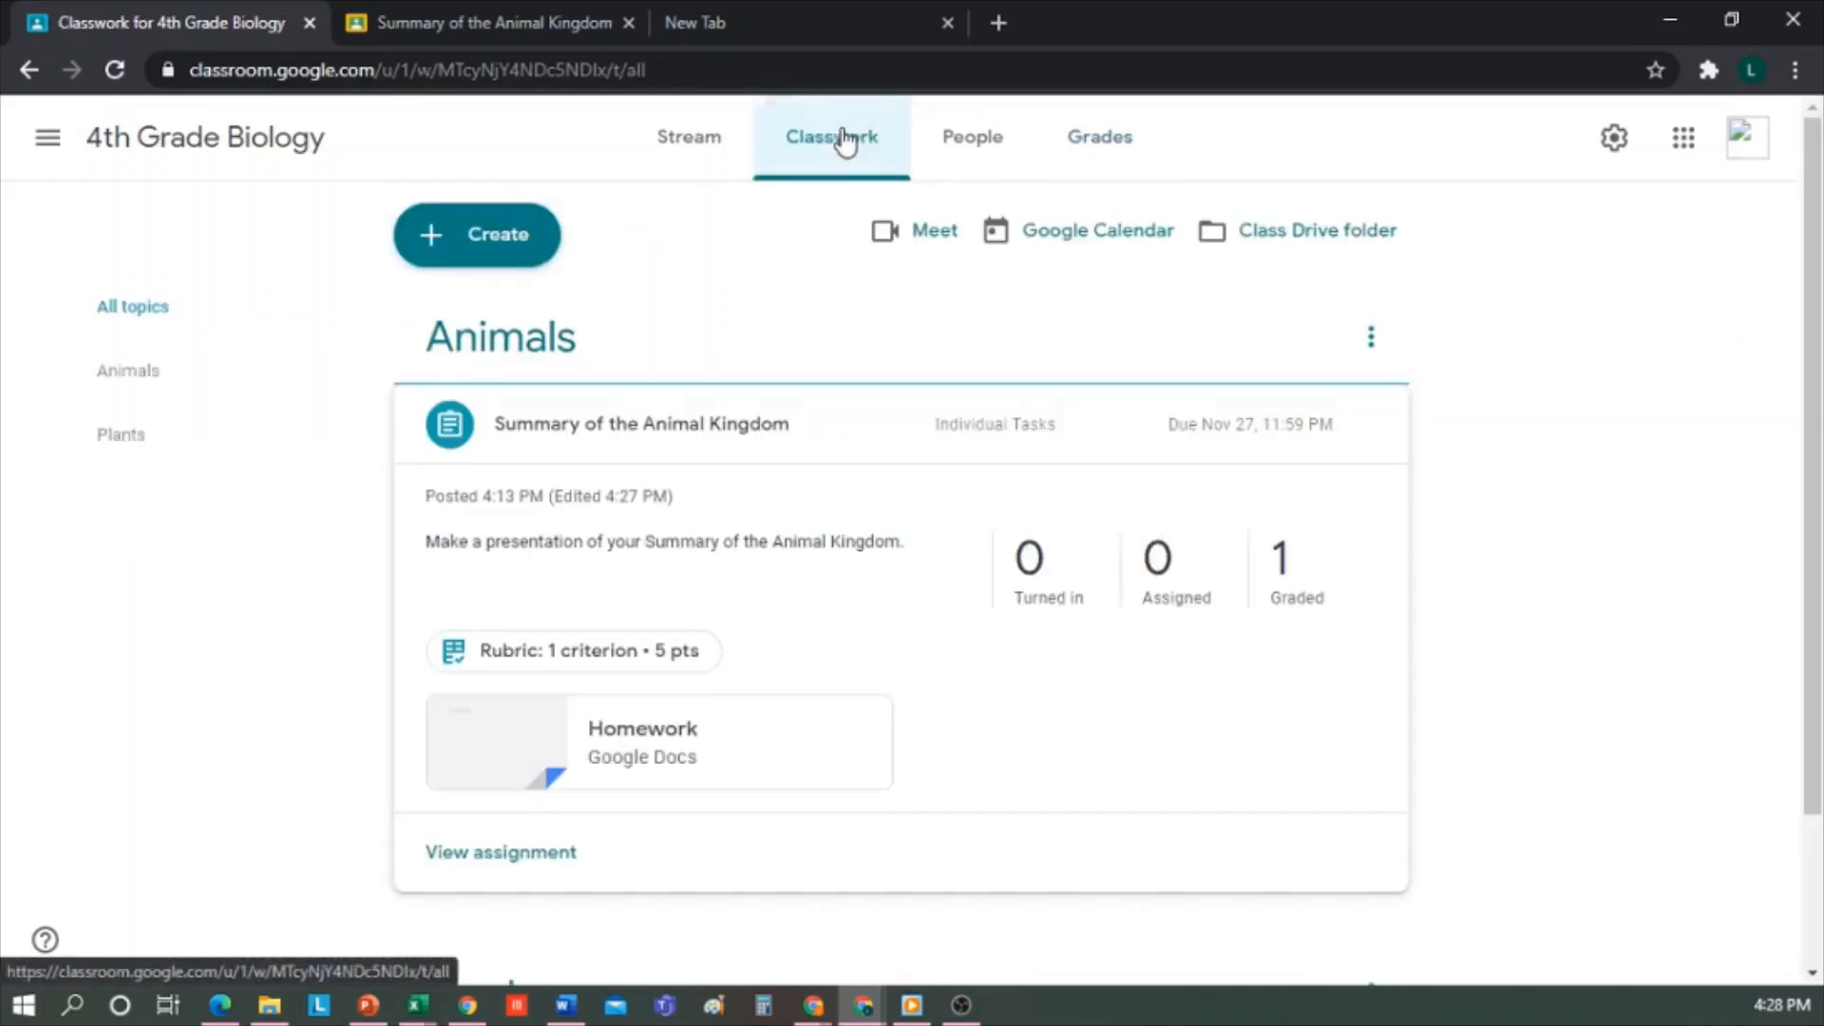
click(498, 249)
click(474, 391)
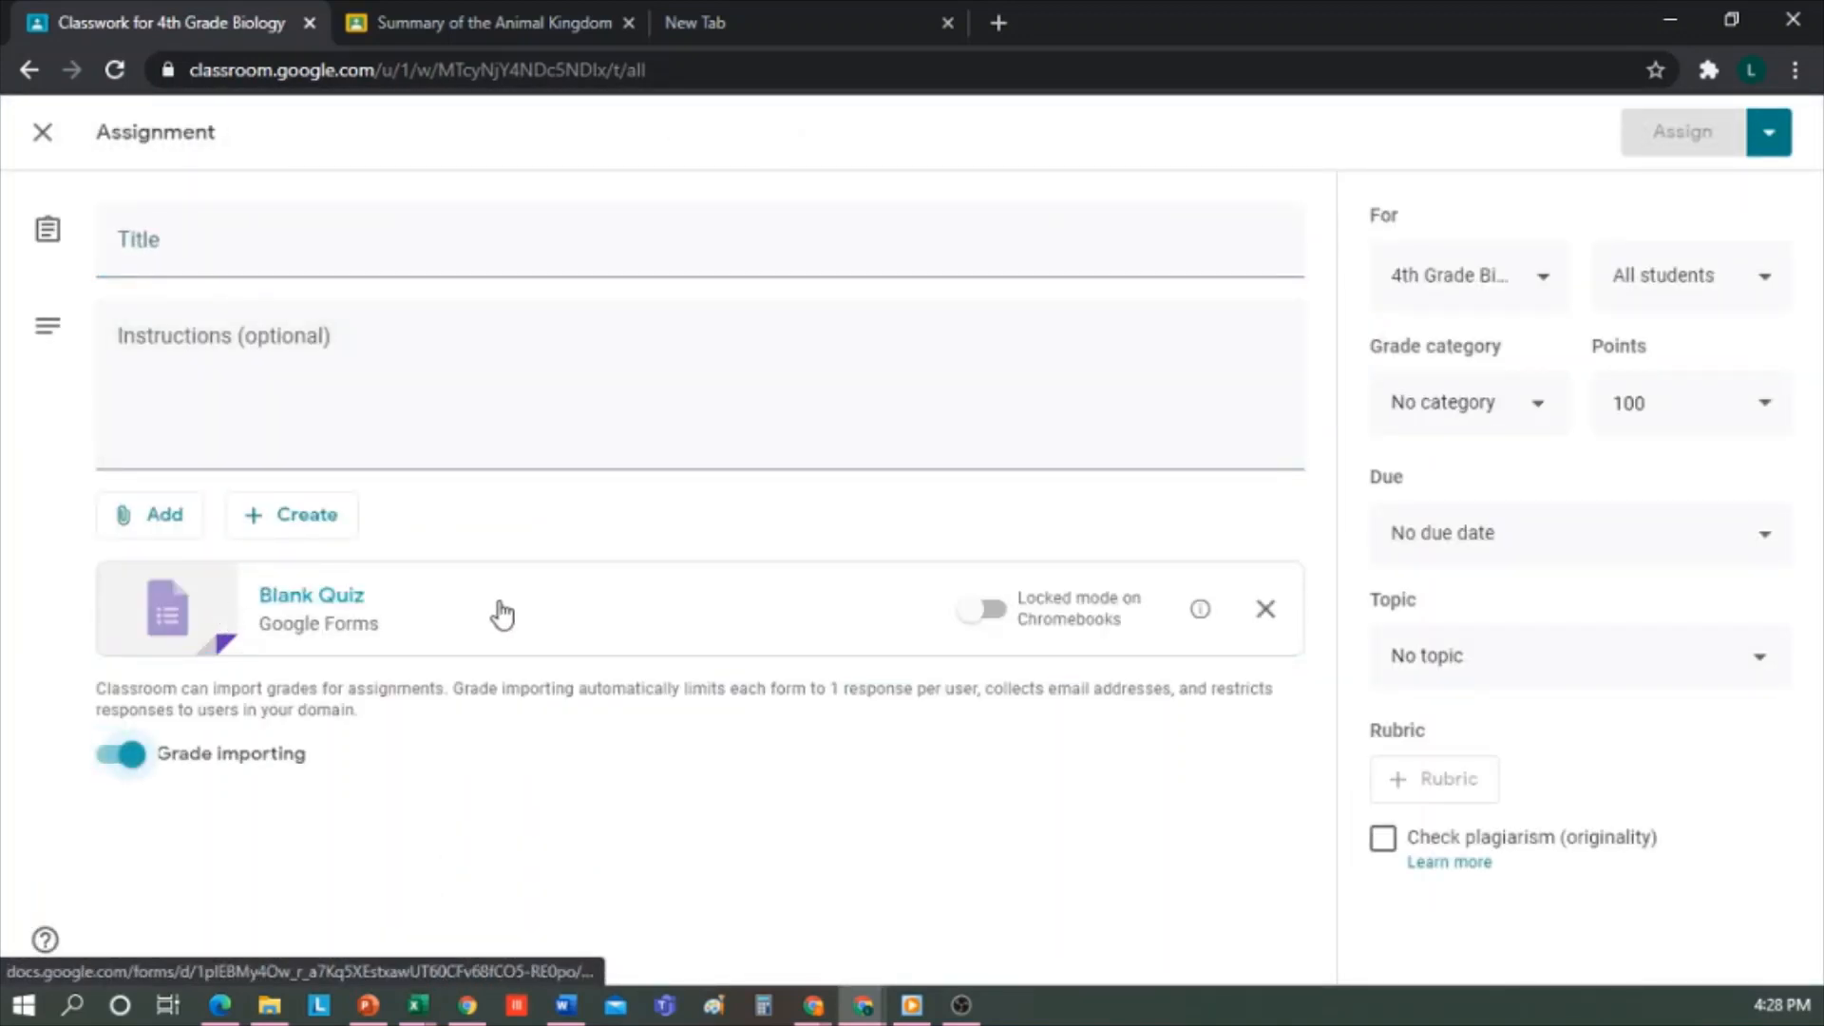
click(140, 520)
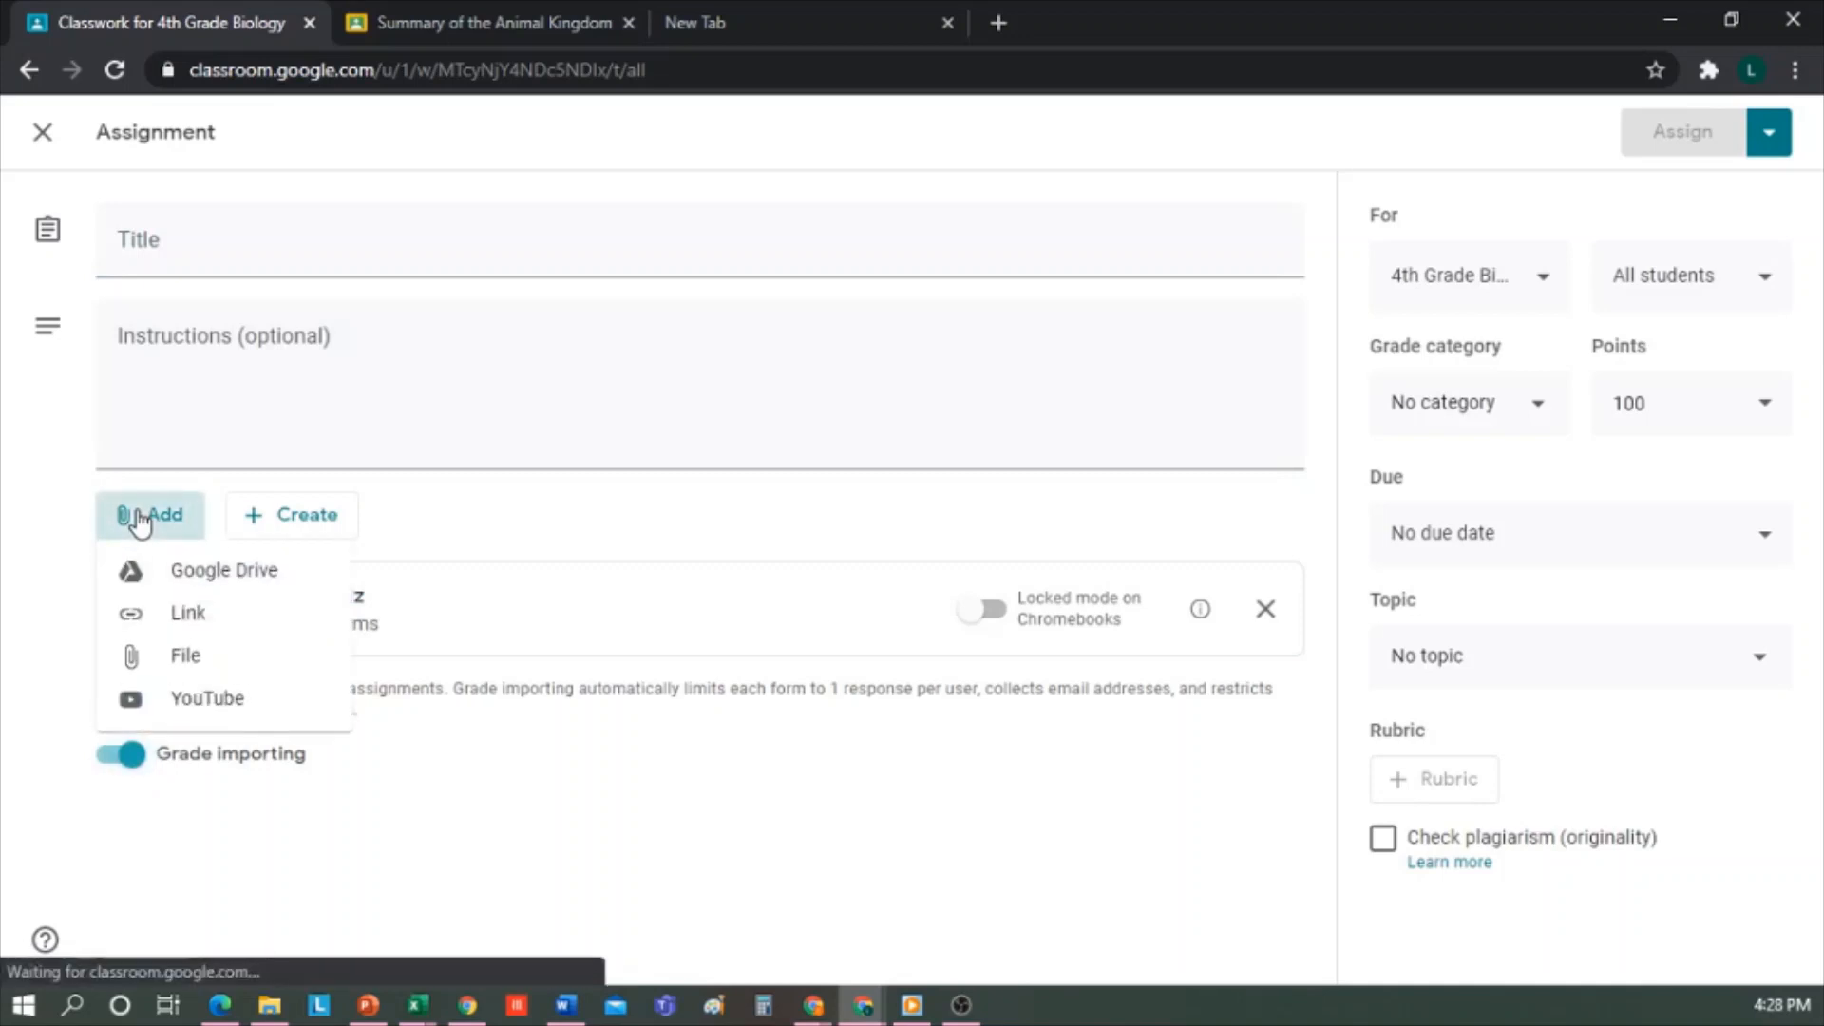
click(250, 583)
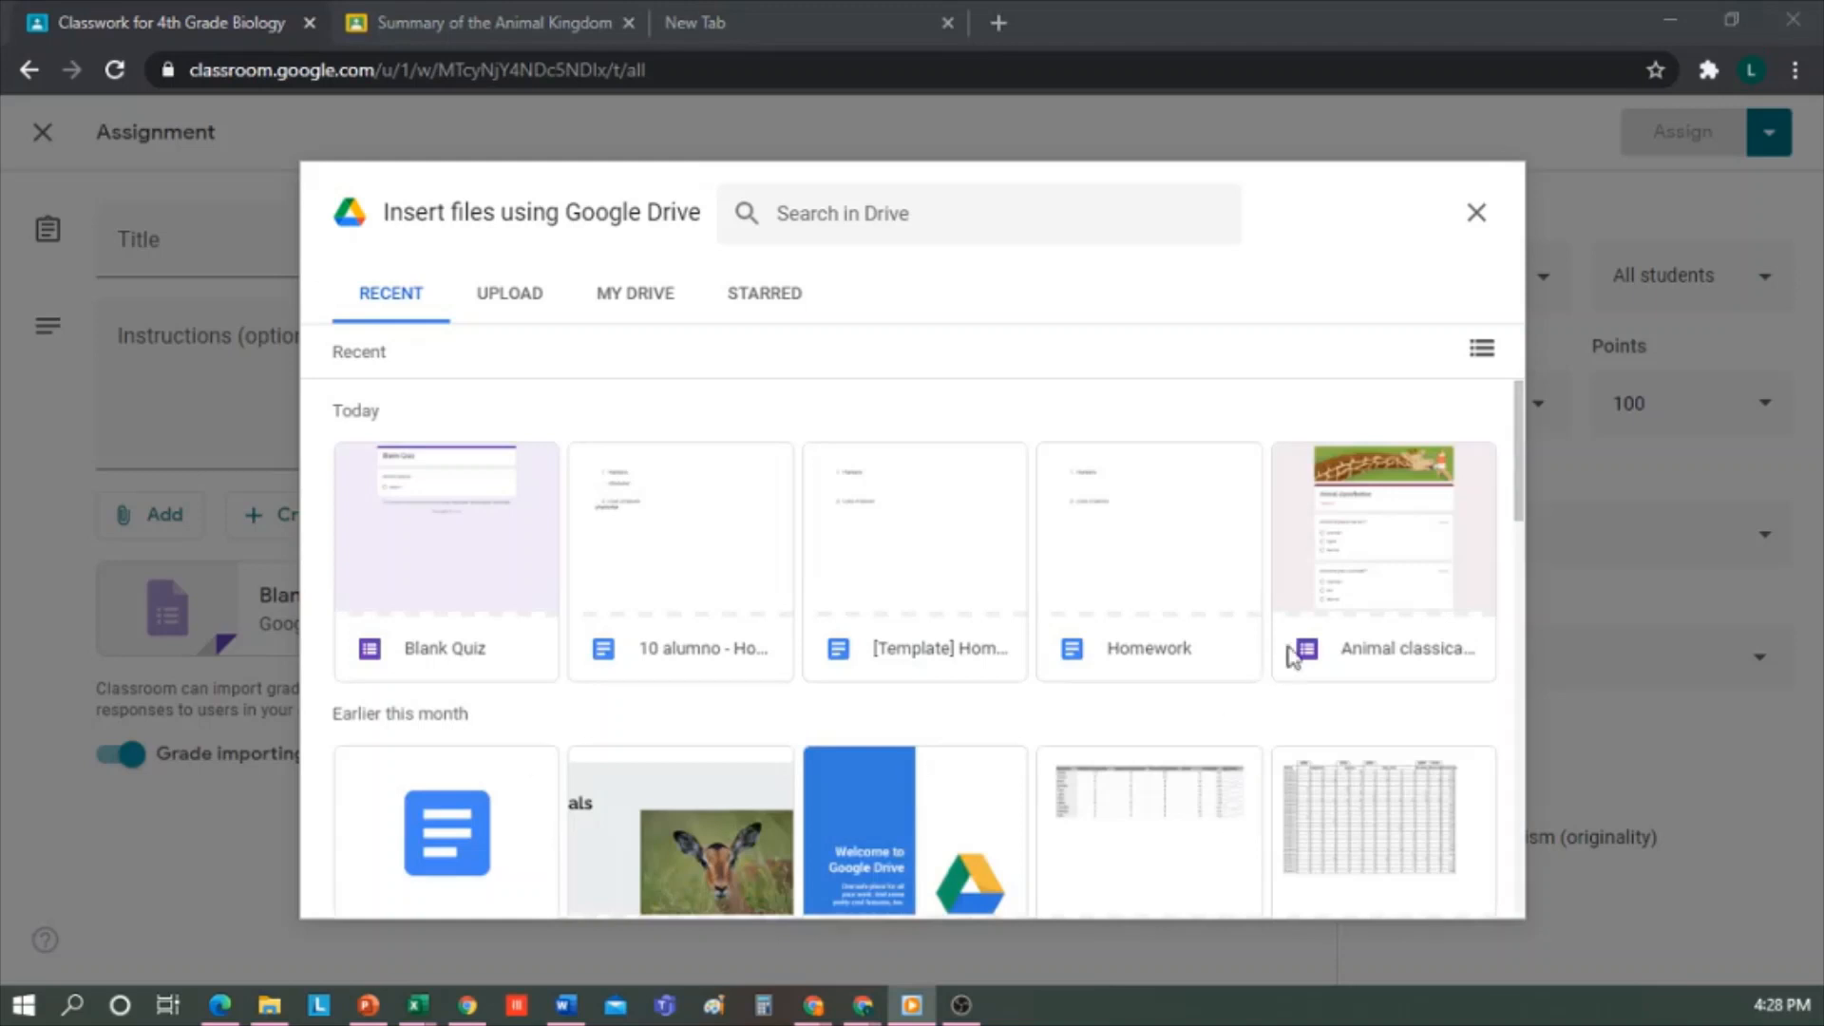
click(1347, 532)
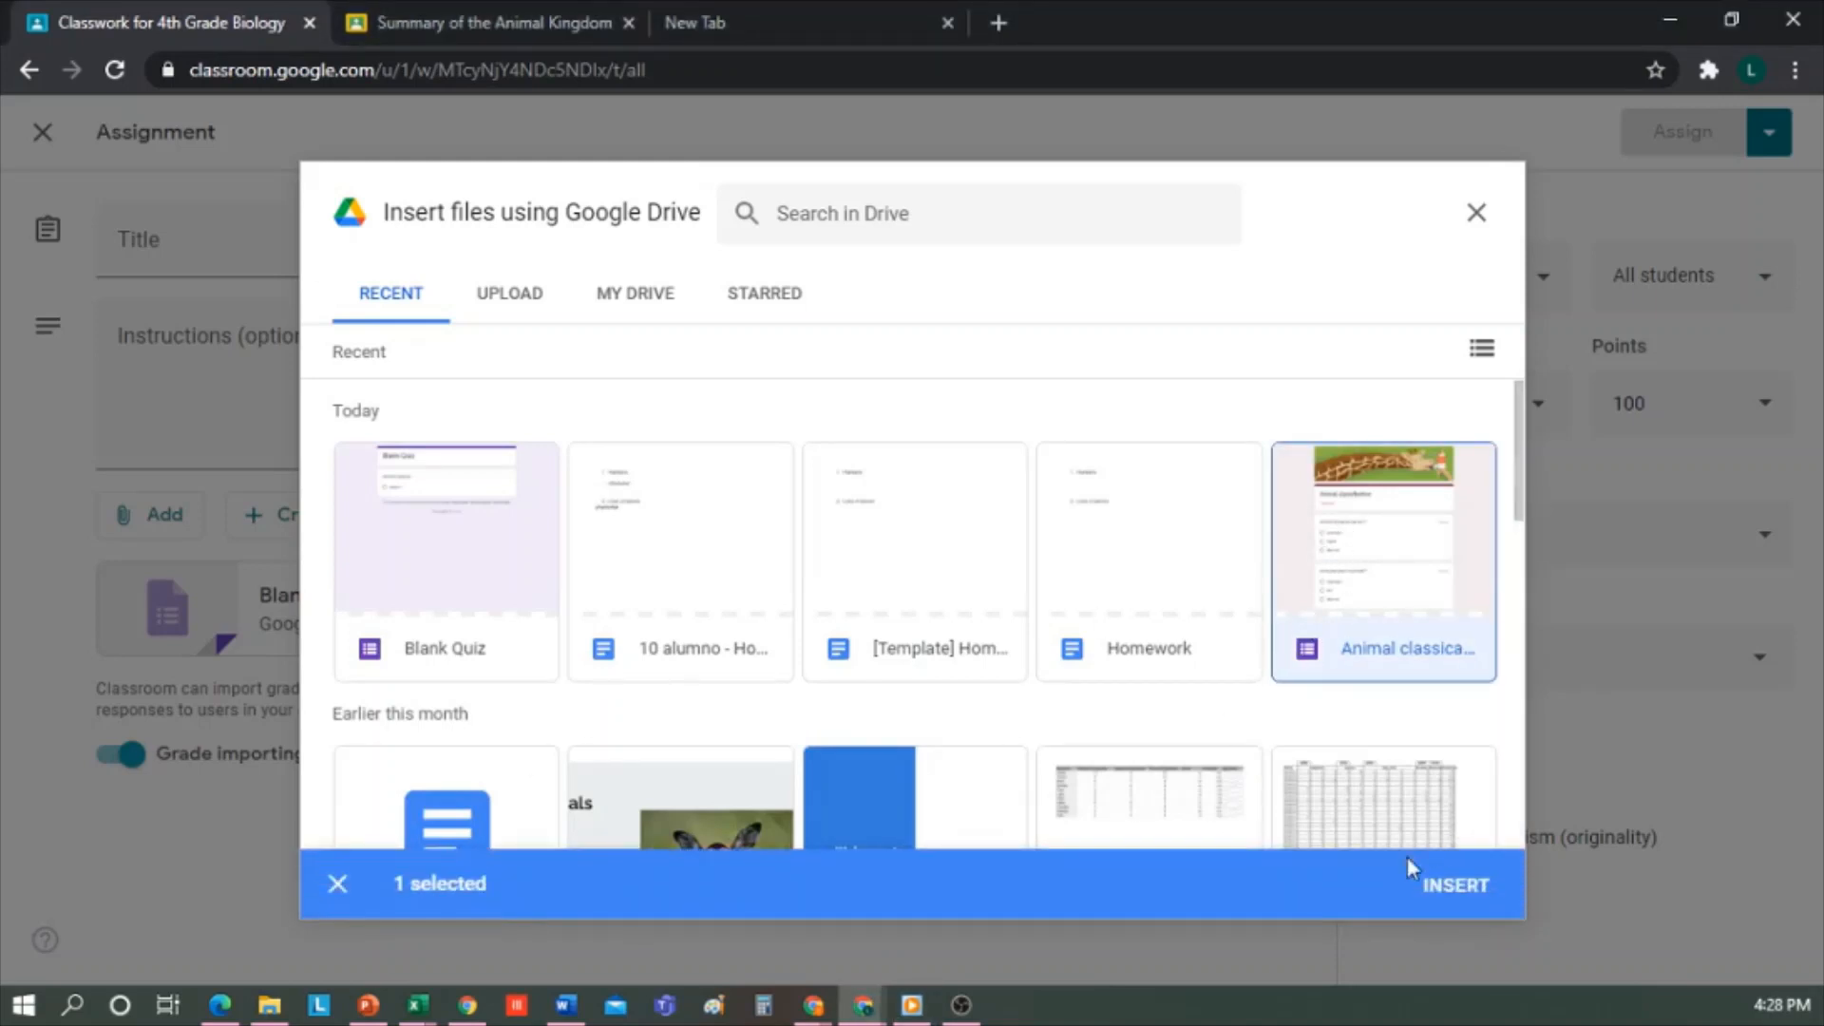
click(1476, 888)
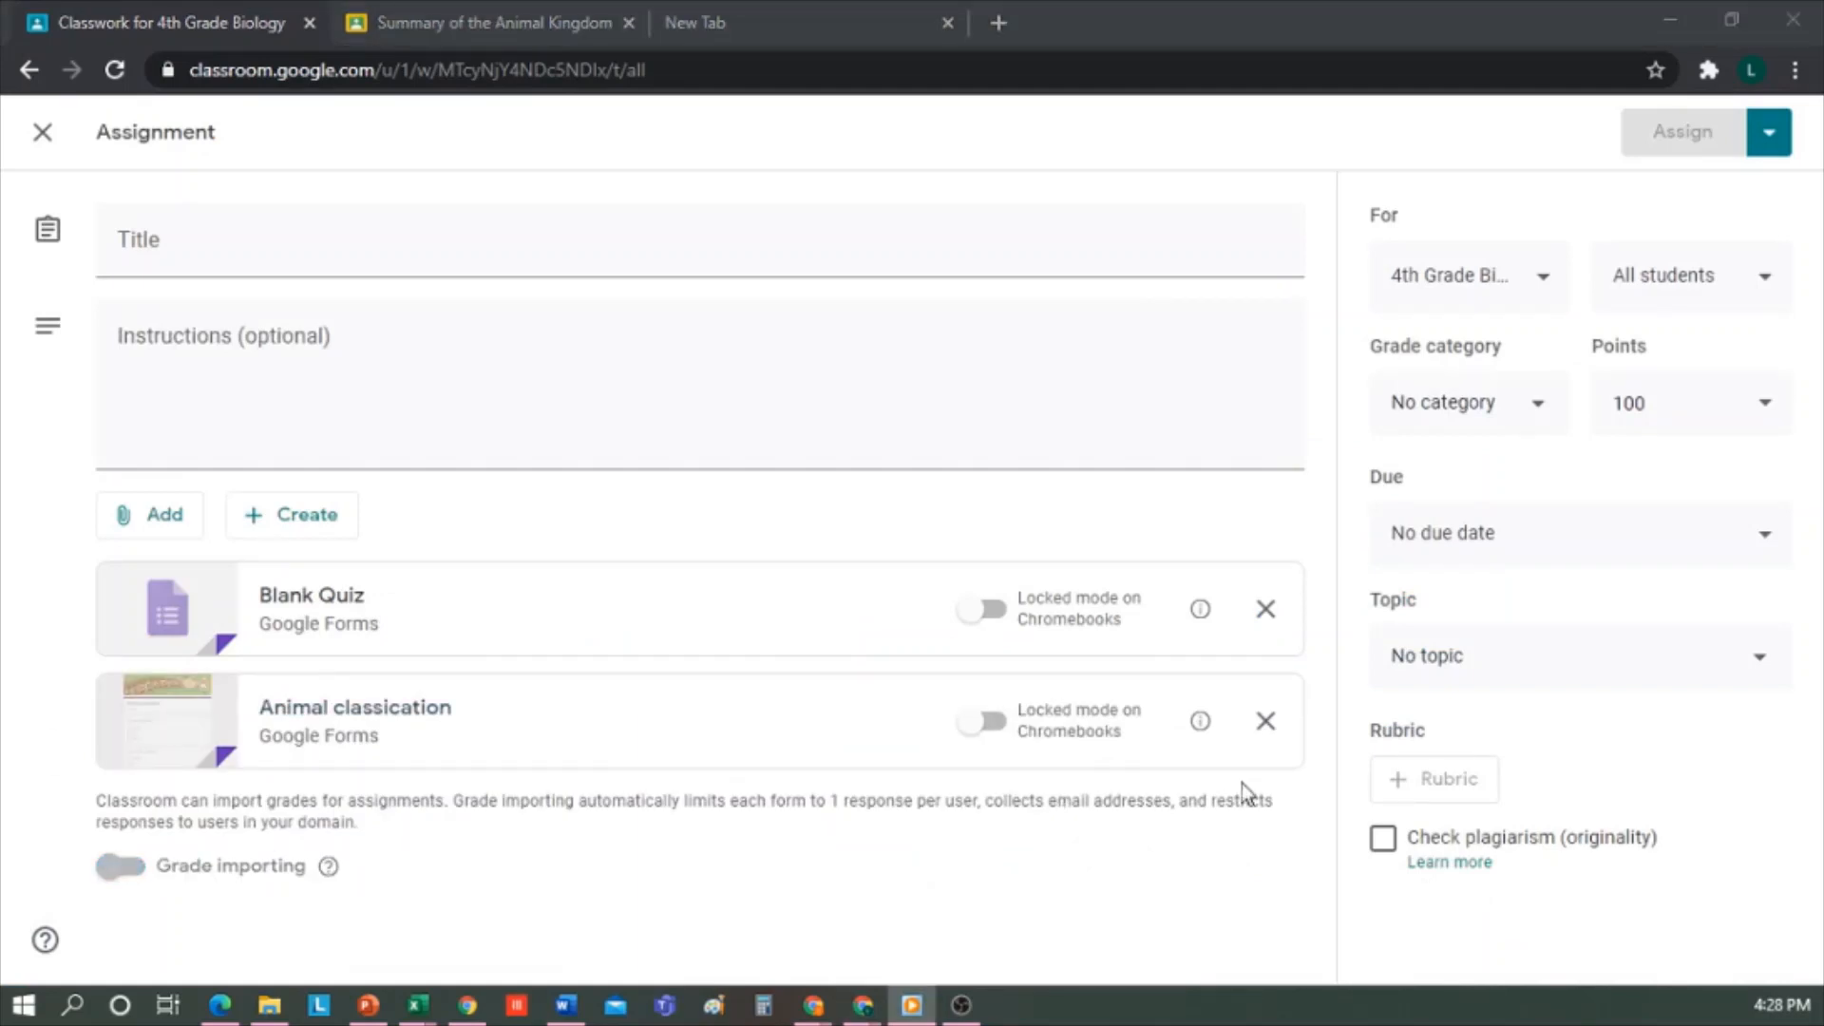
click(1265, 609)
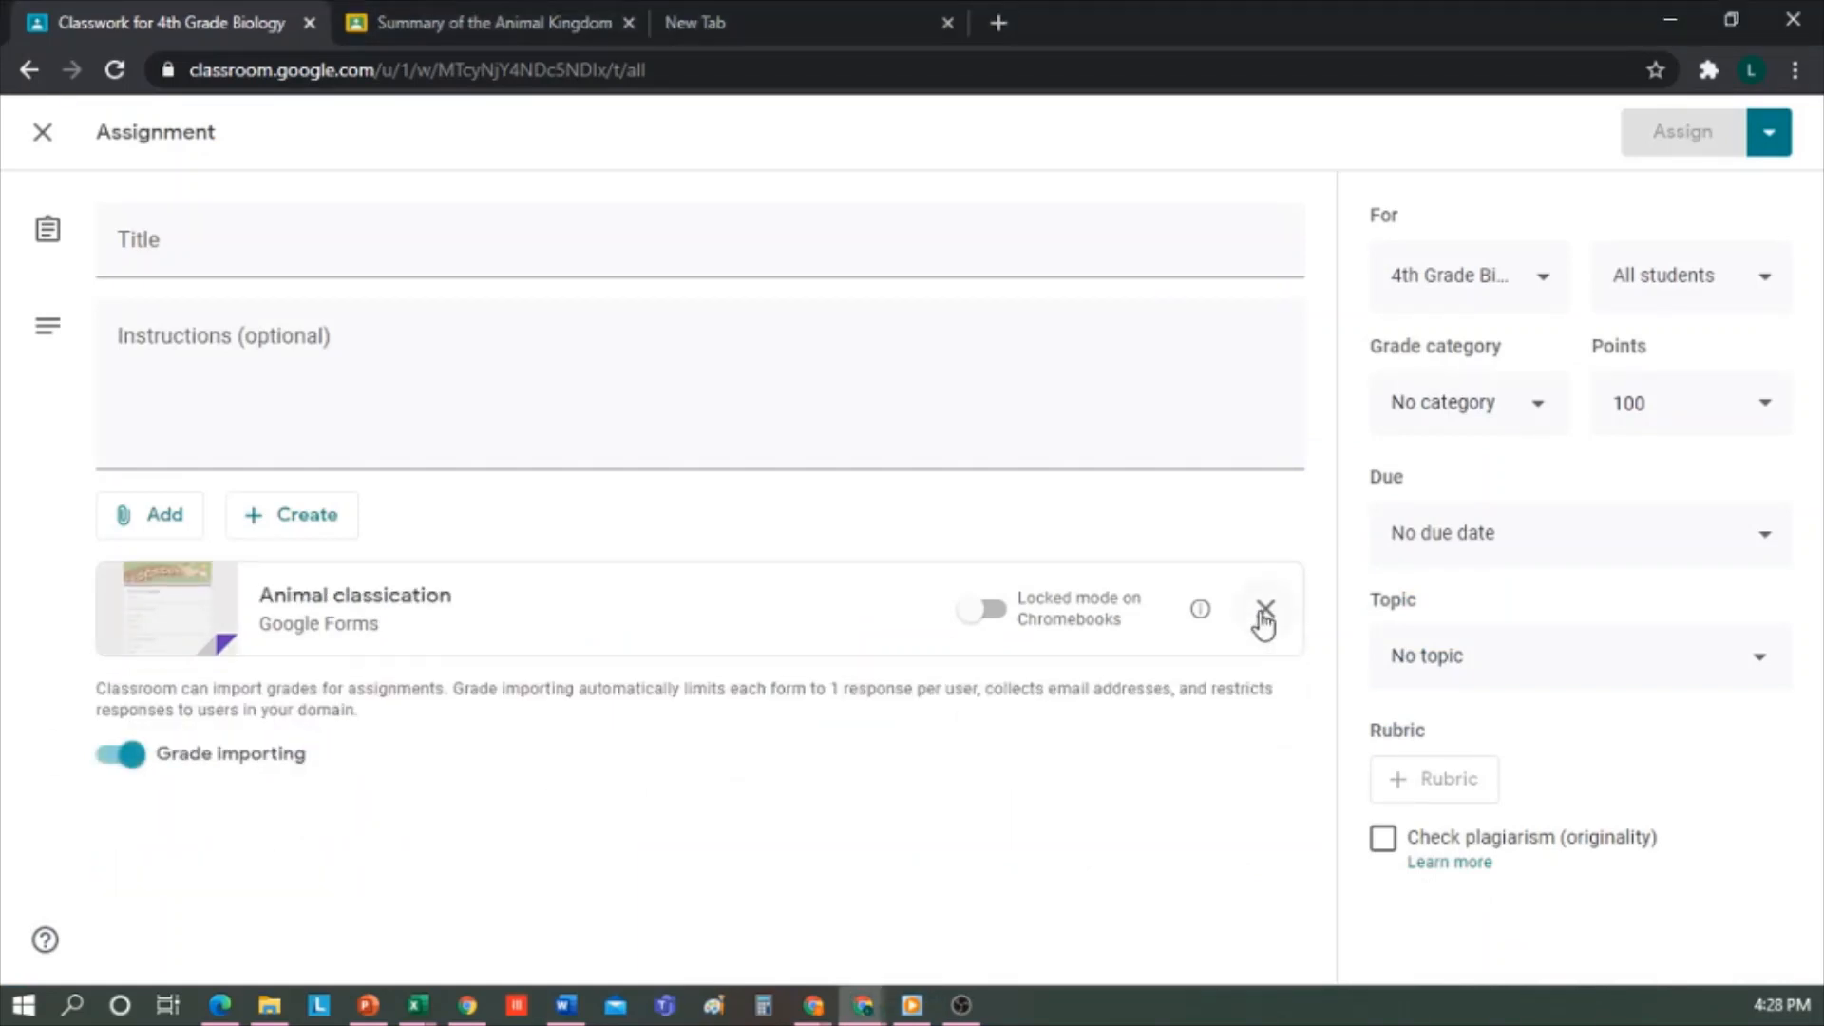
- Set the quiz assignment's grade category to Quizzes, its topic to Animals and its due date to November 25, 2020
click(1533, 409)
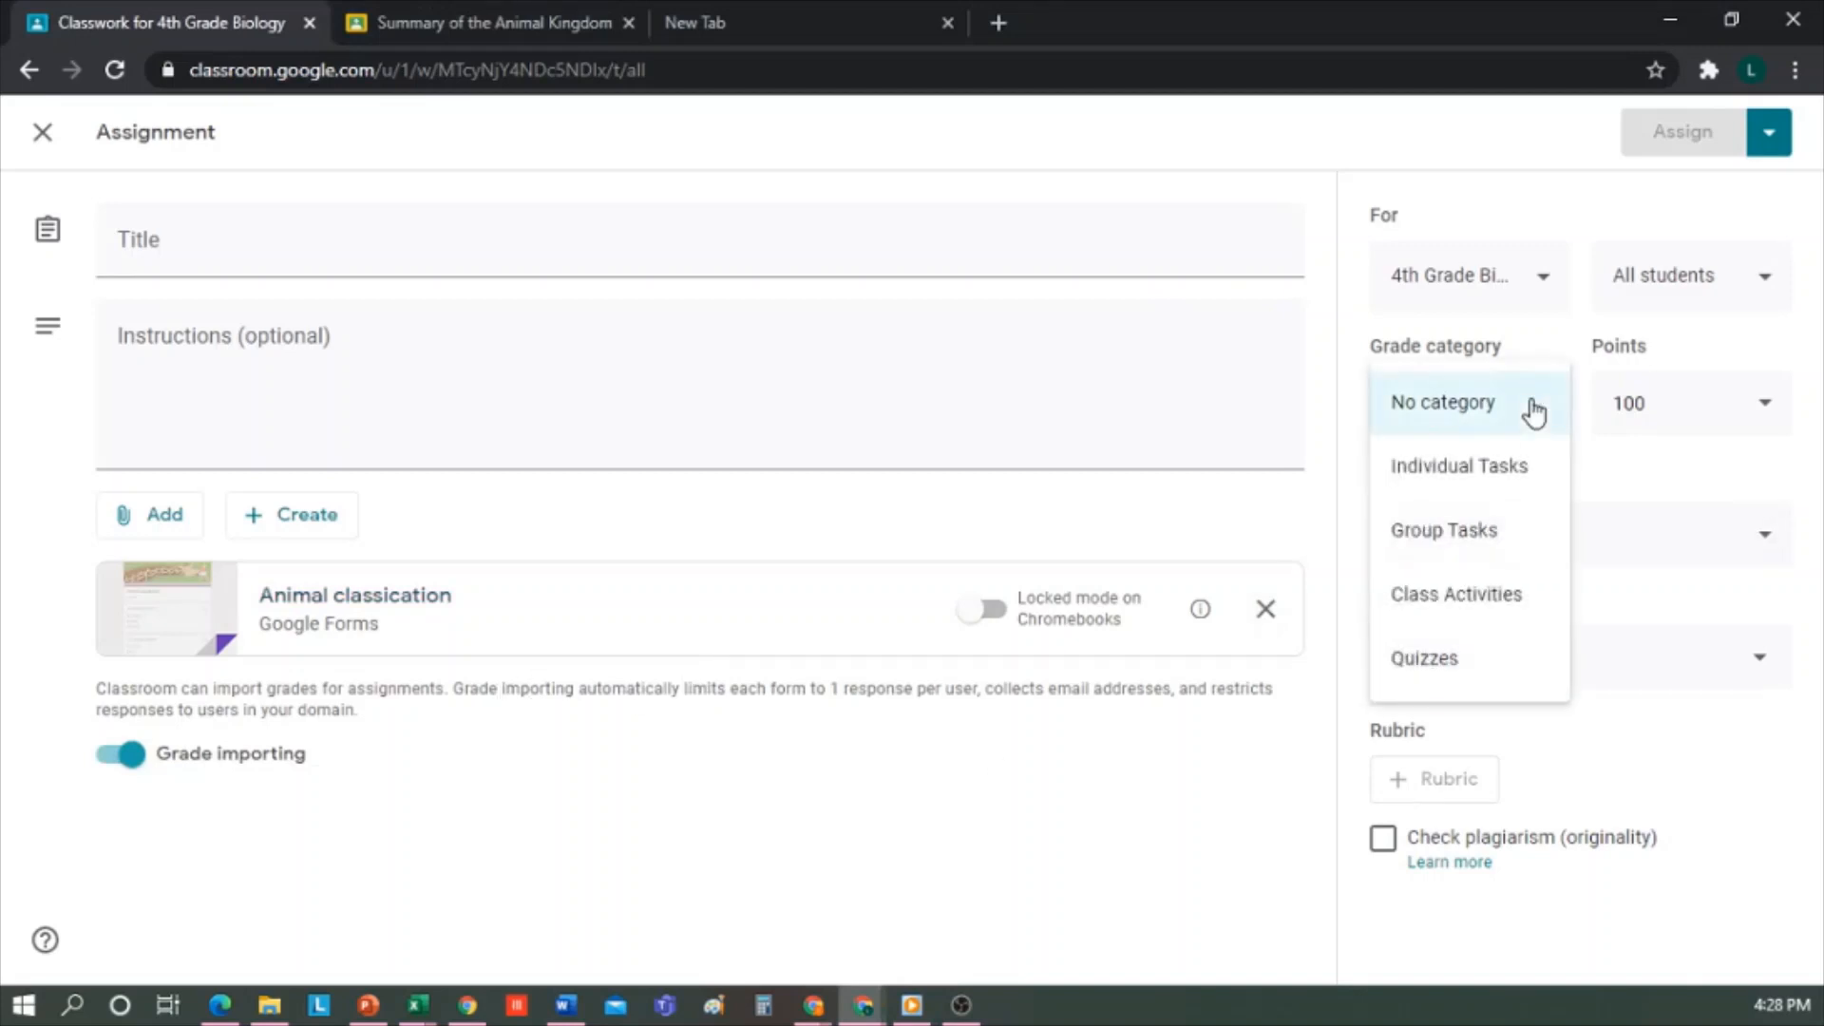
click(1444, 657)
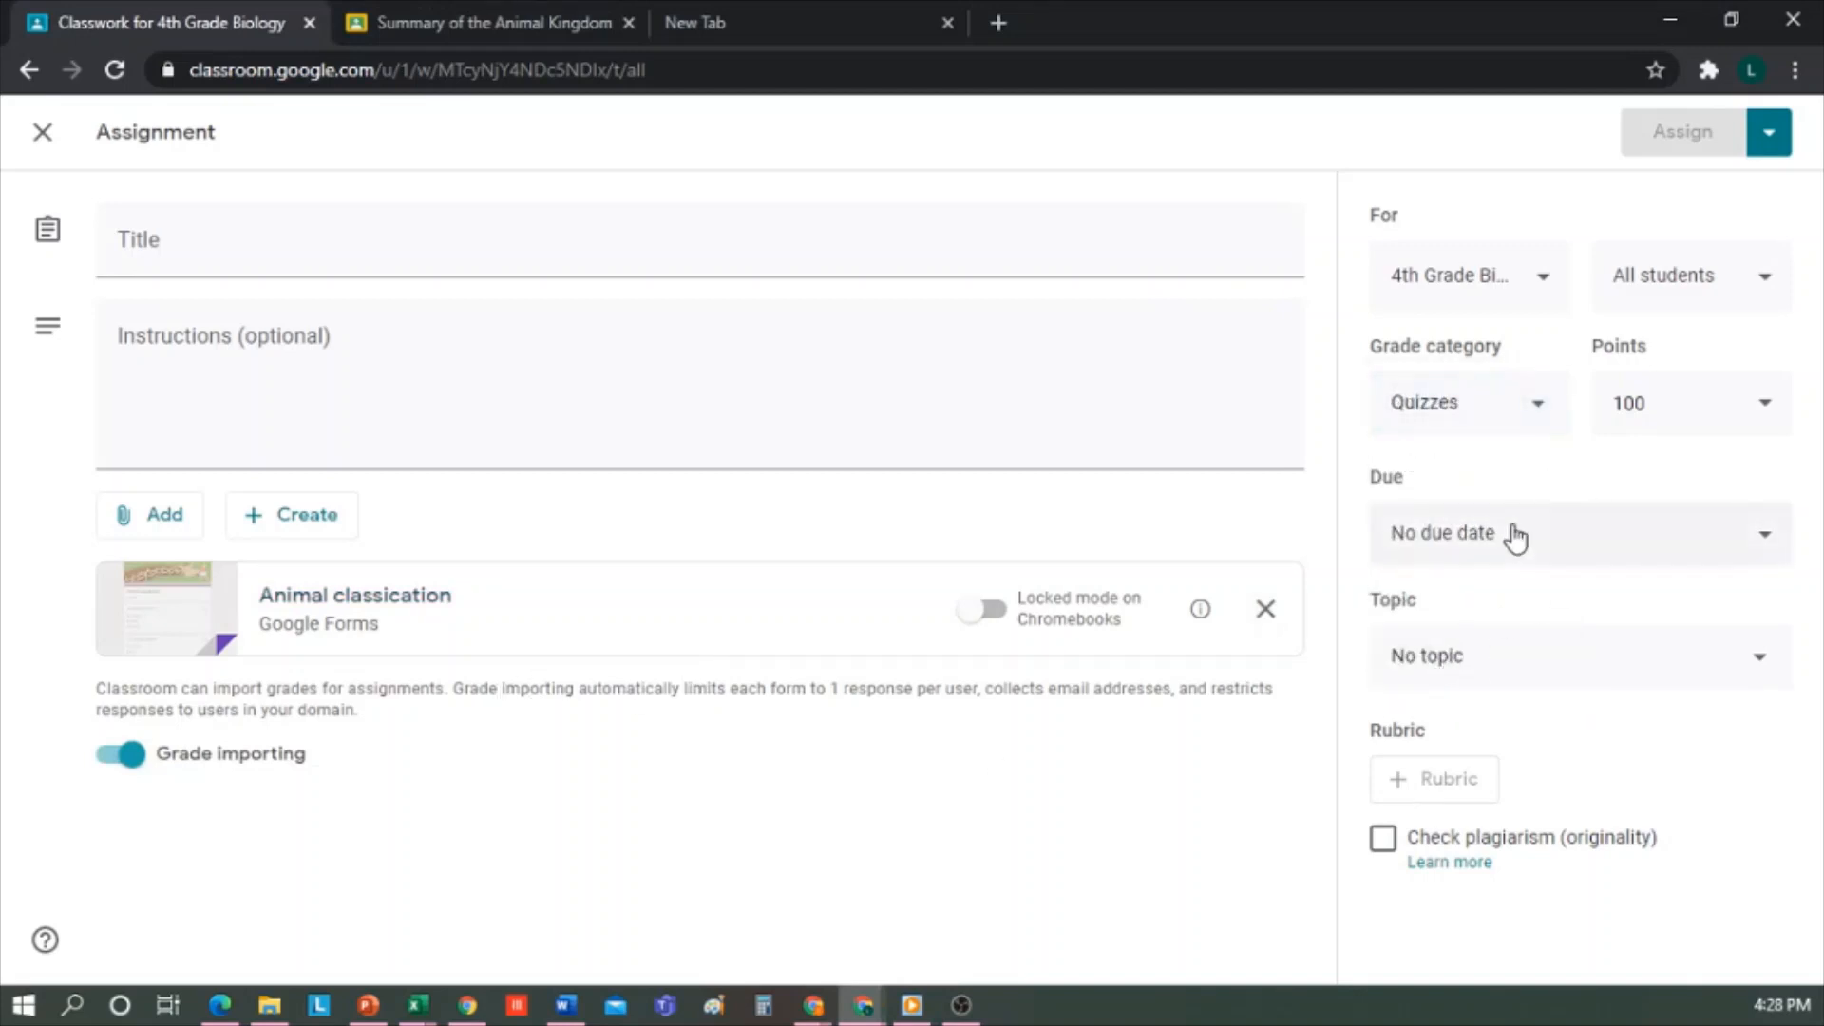
click(1493, 657)
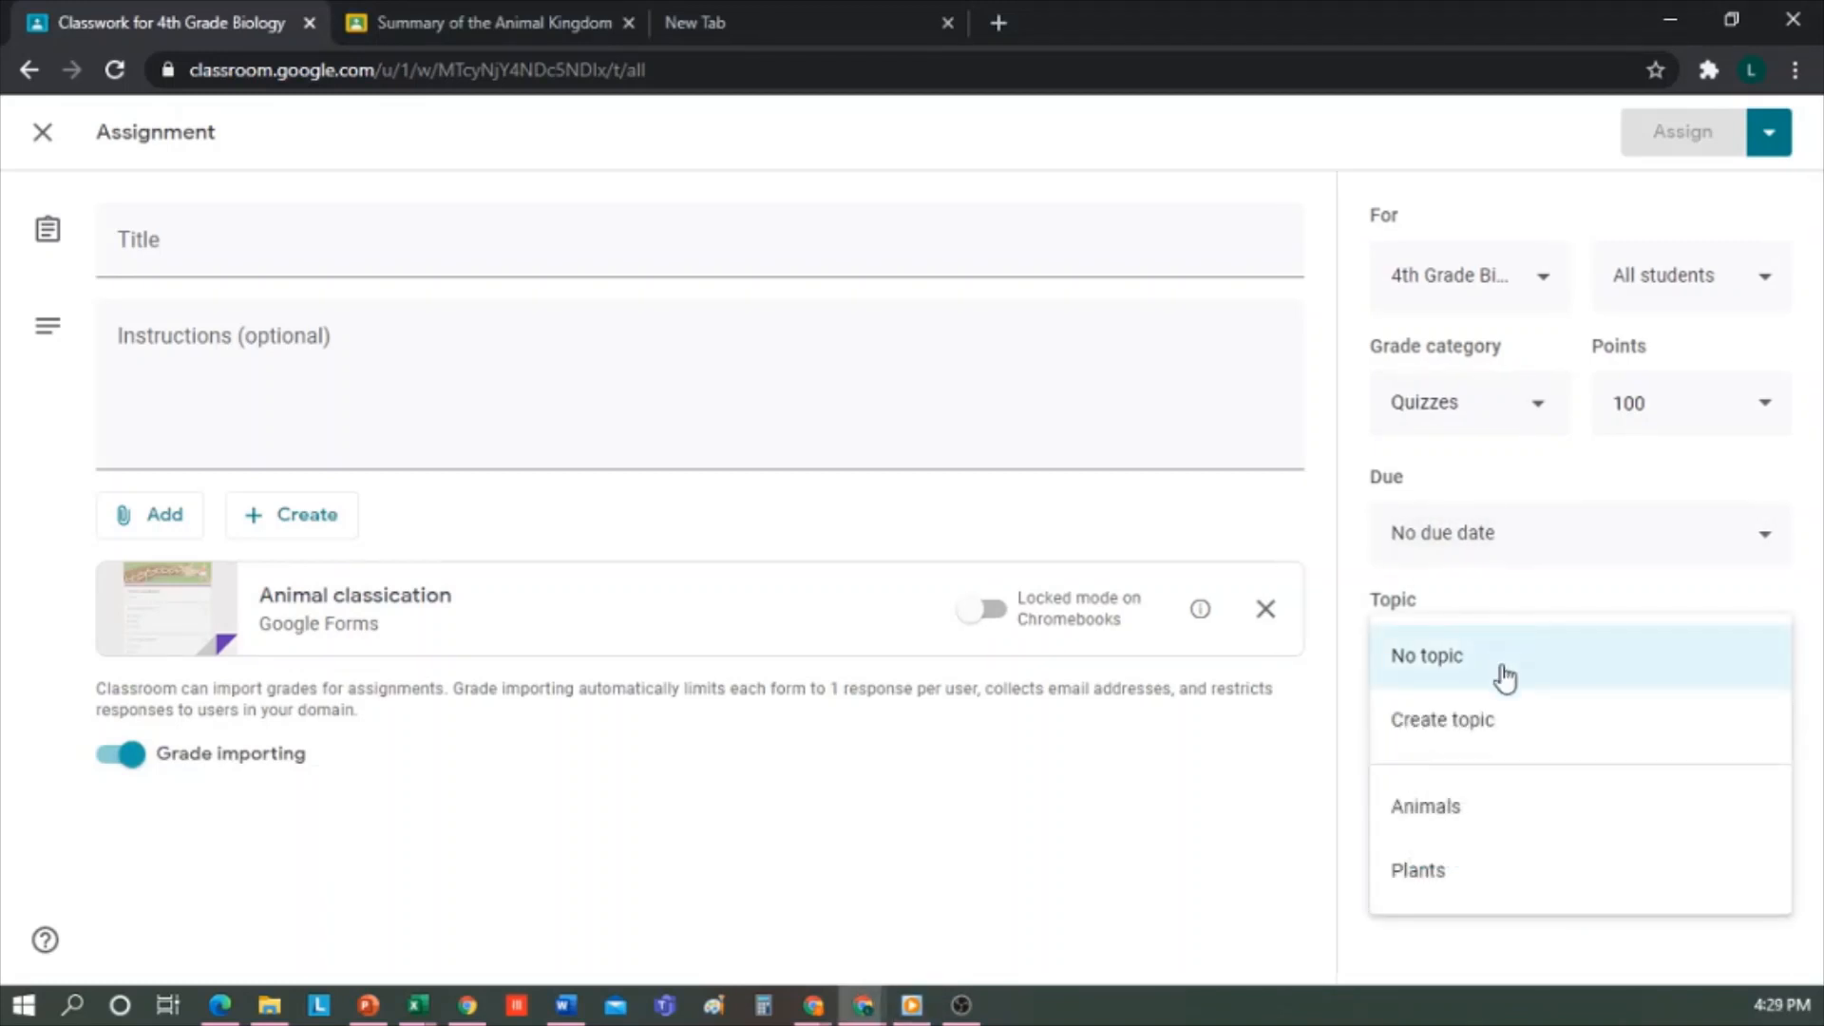
click(1475, 836)
click(1579, 543)
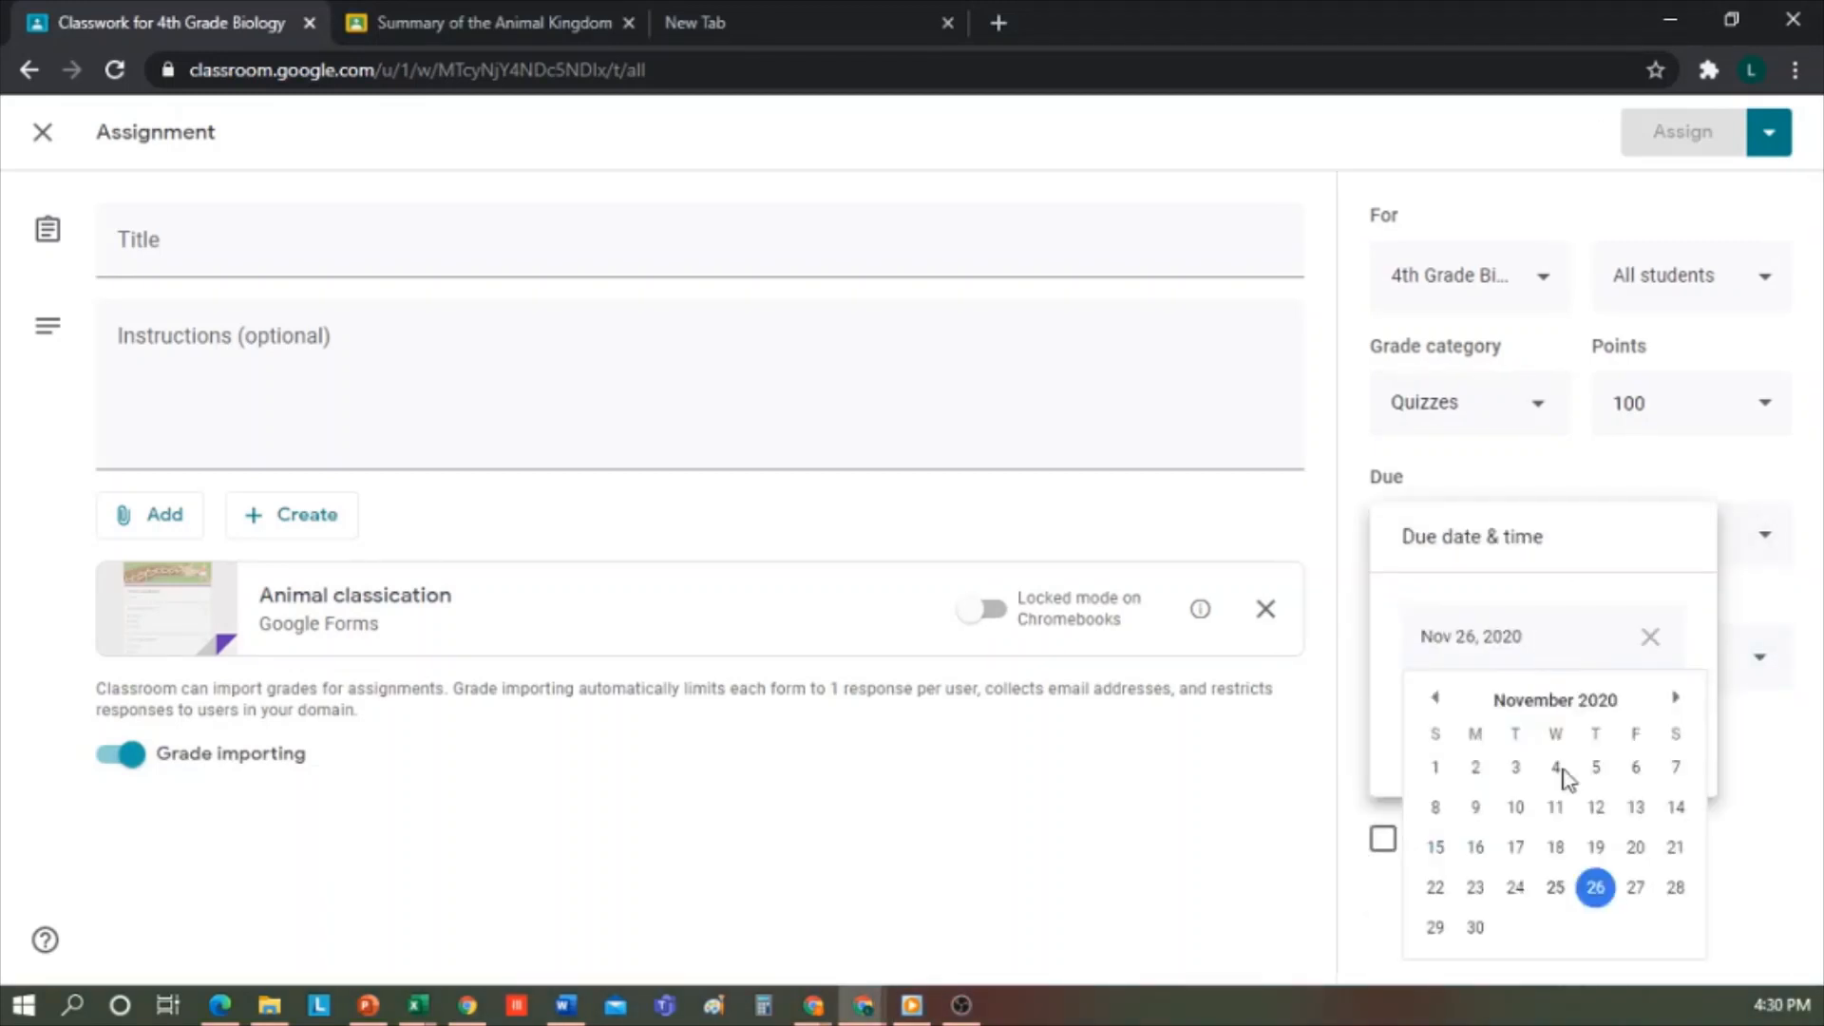
click(1563, 897)
click(1741, 464)
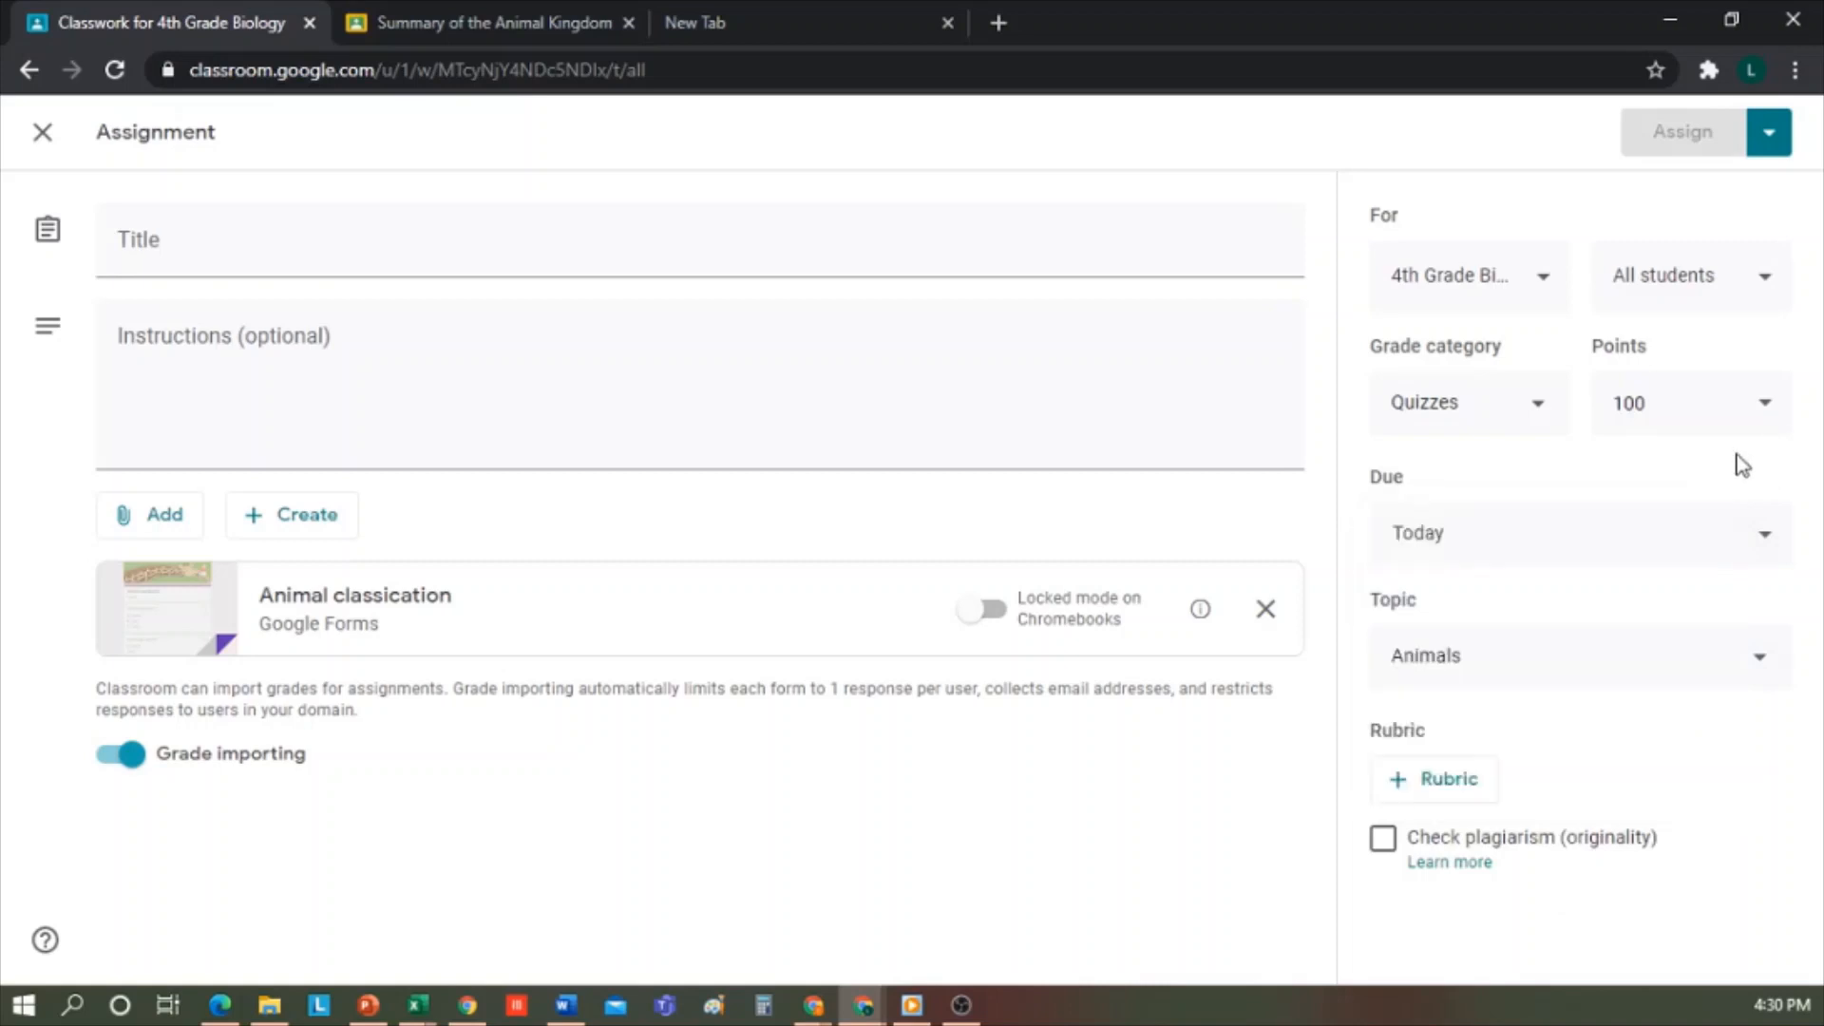
- Title the quiz assignment "Quiz" and assign it to the class
click(171, 241)
text(Quiz)
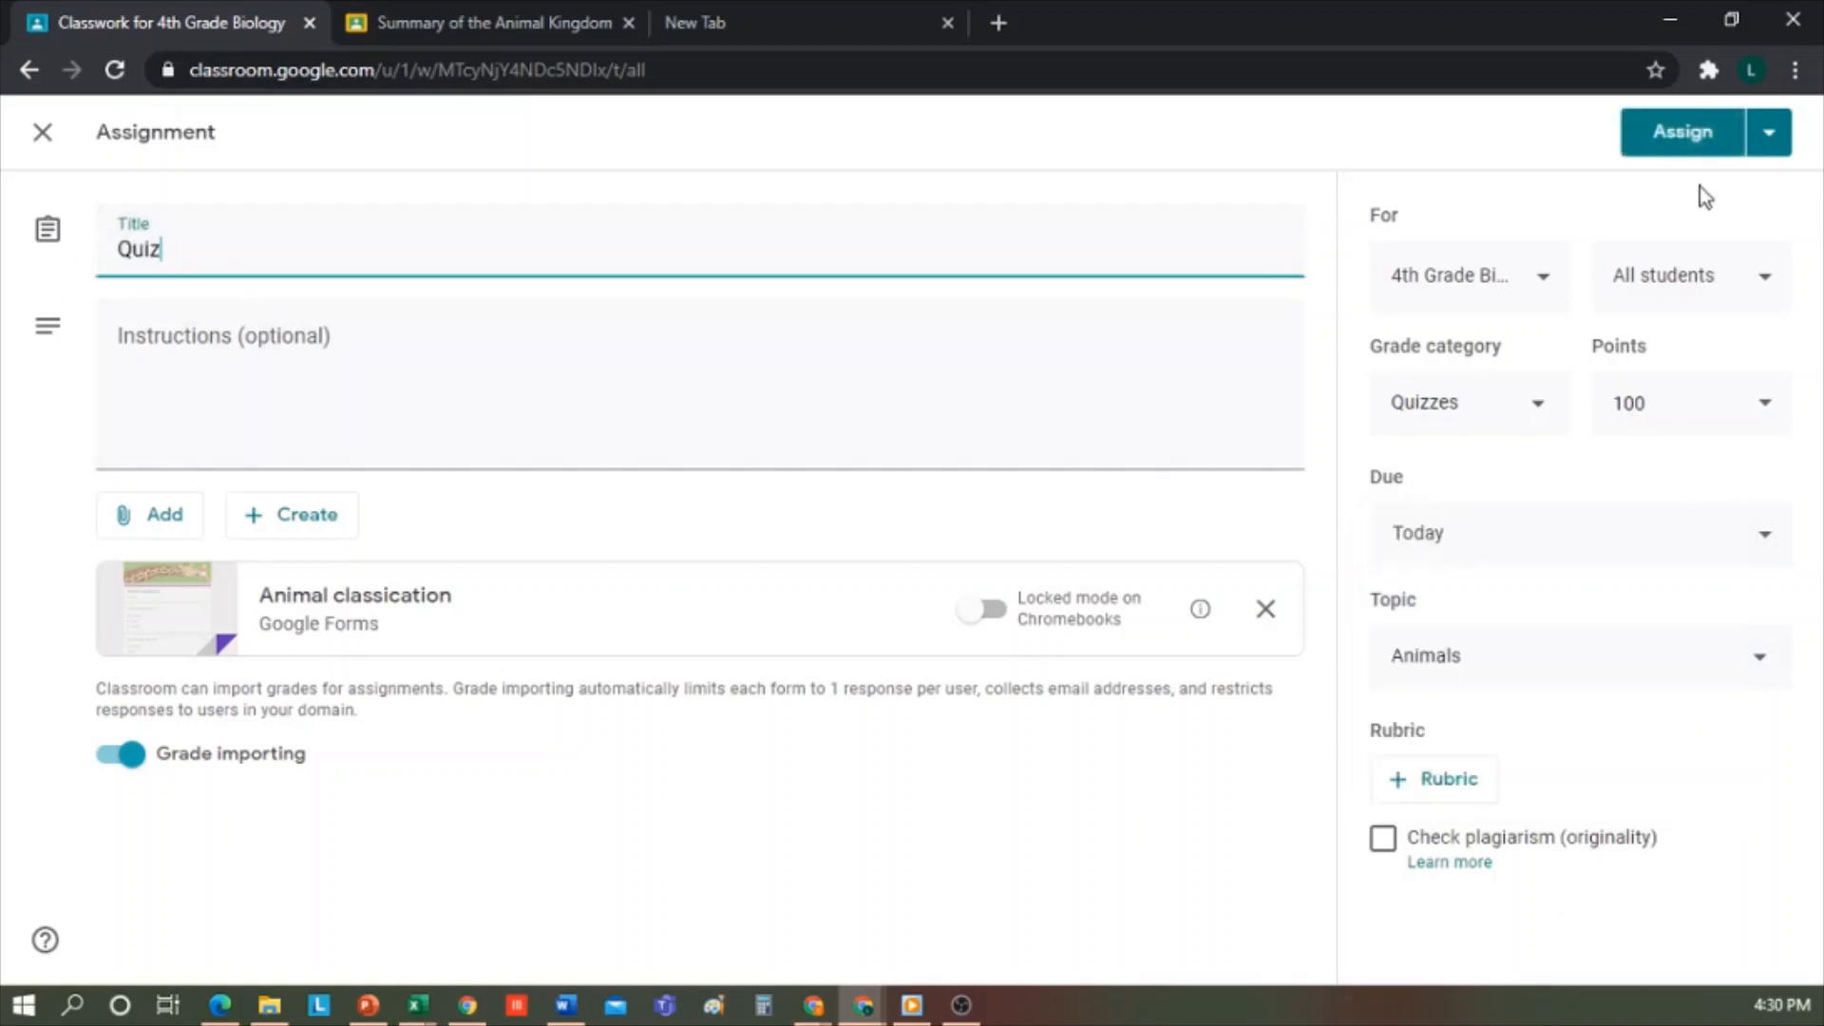
click(1683, 125)
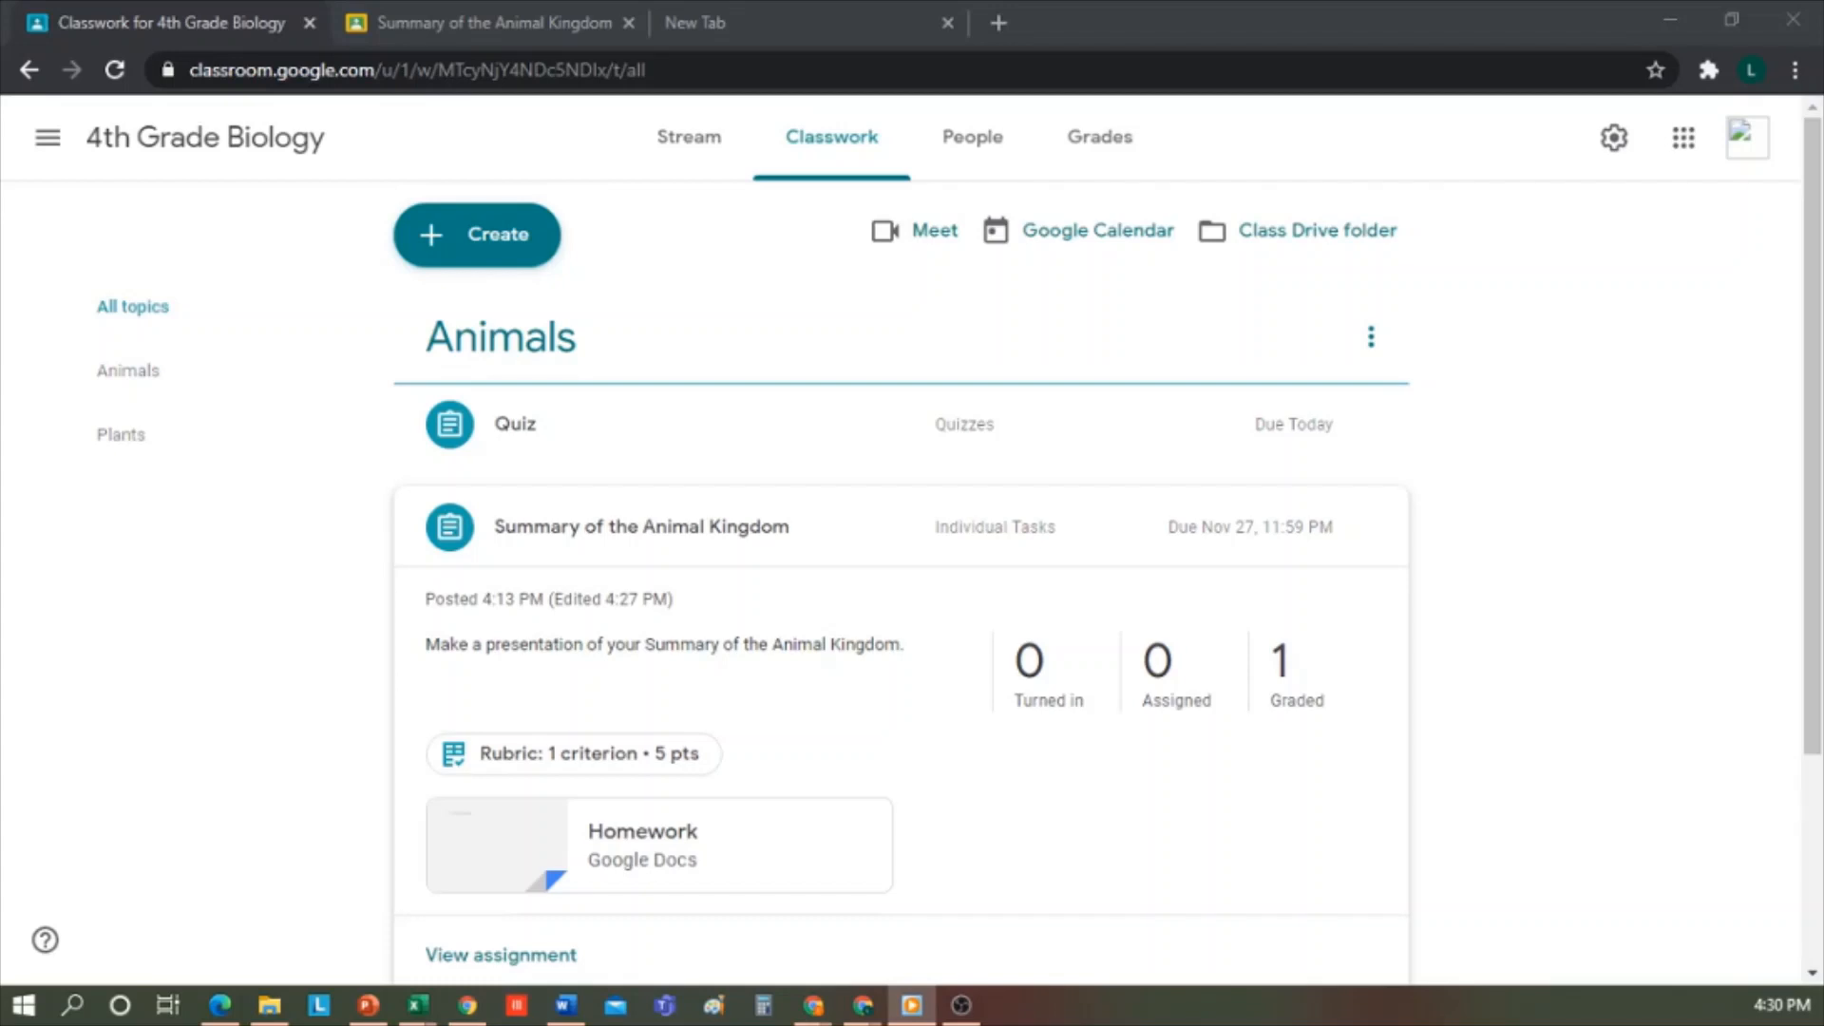
- Switch to the student's Classroom window, refresh the "Summary of the Animal Kingdom" assignment and review its returned grade and private comment
key(alt+Tab)
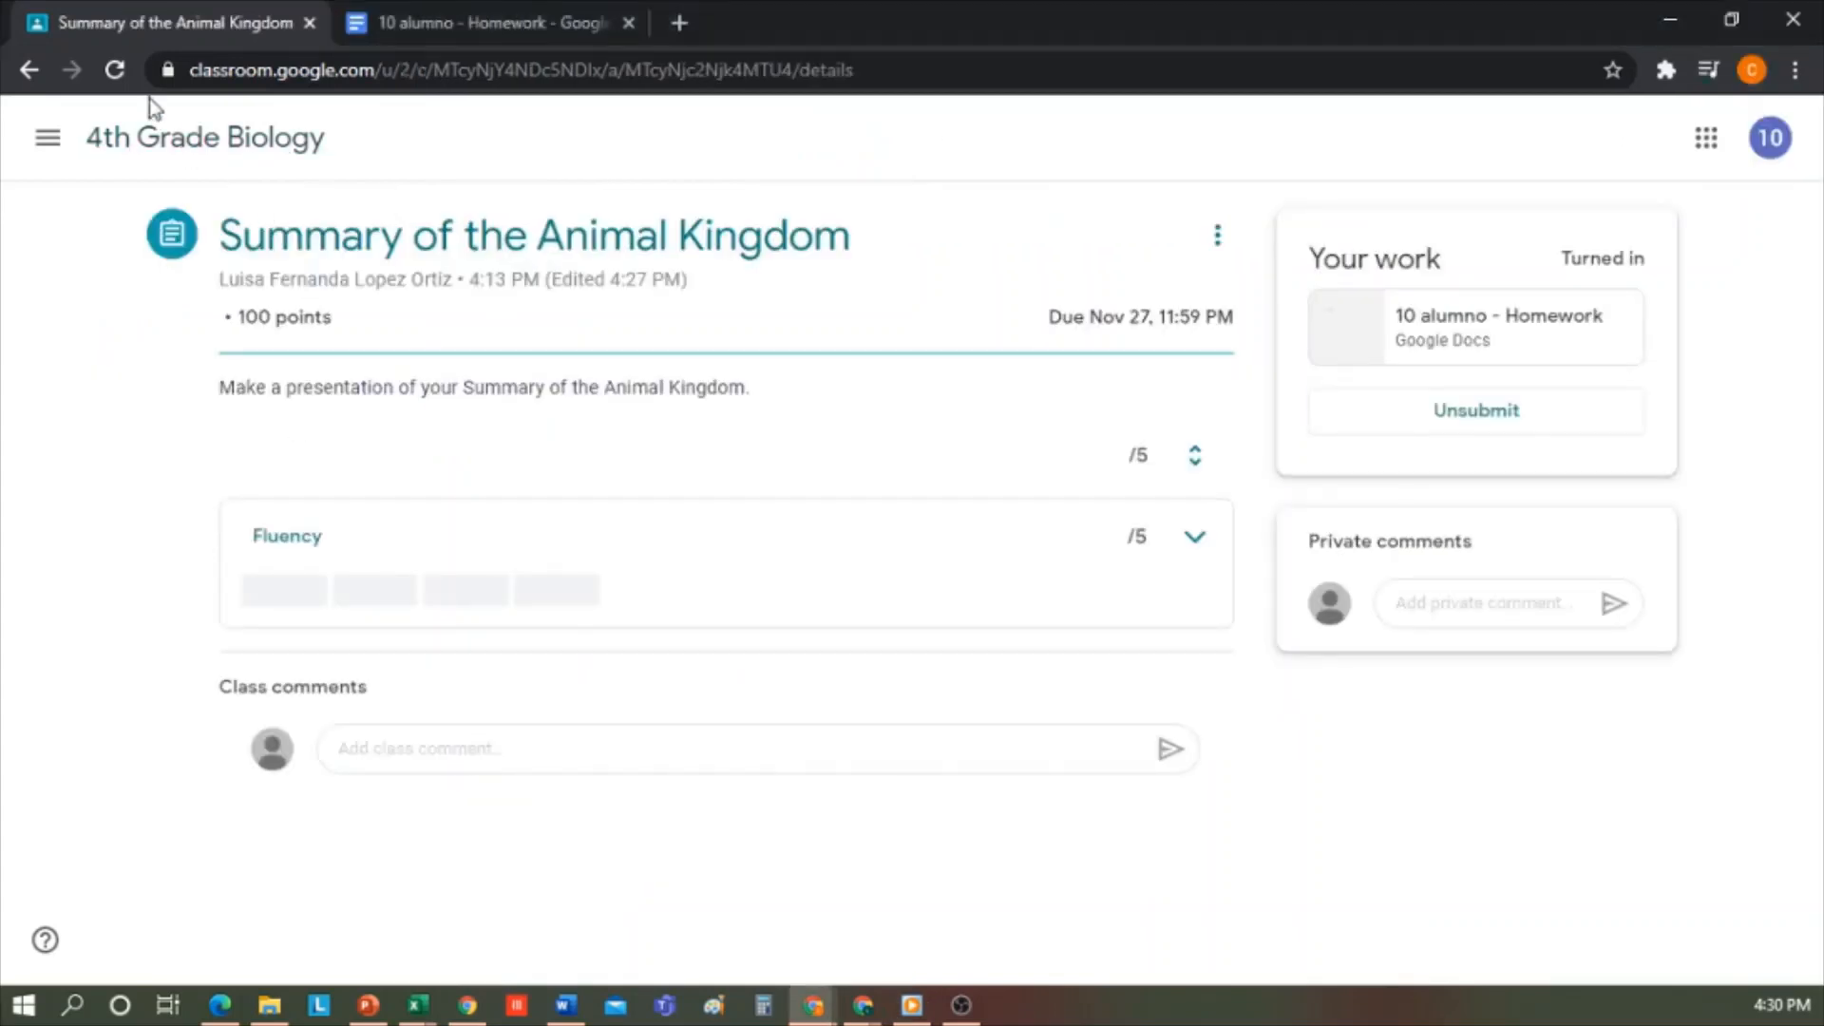
click(114, 71)
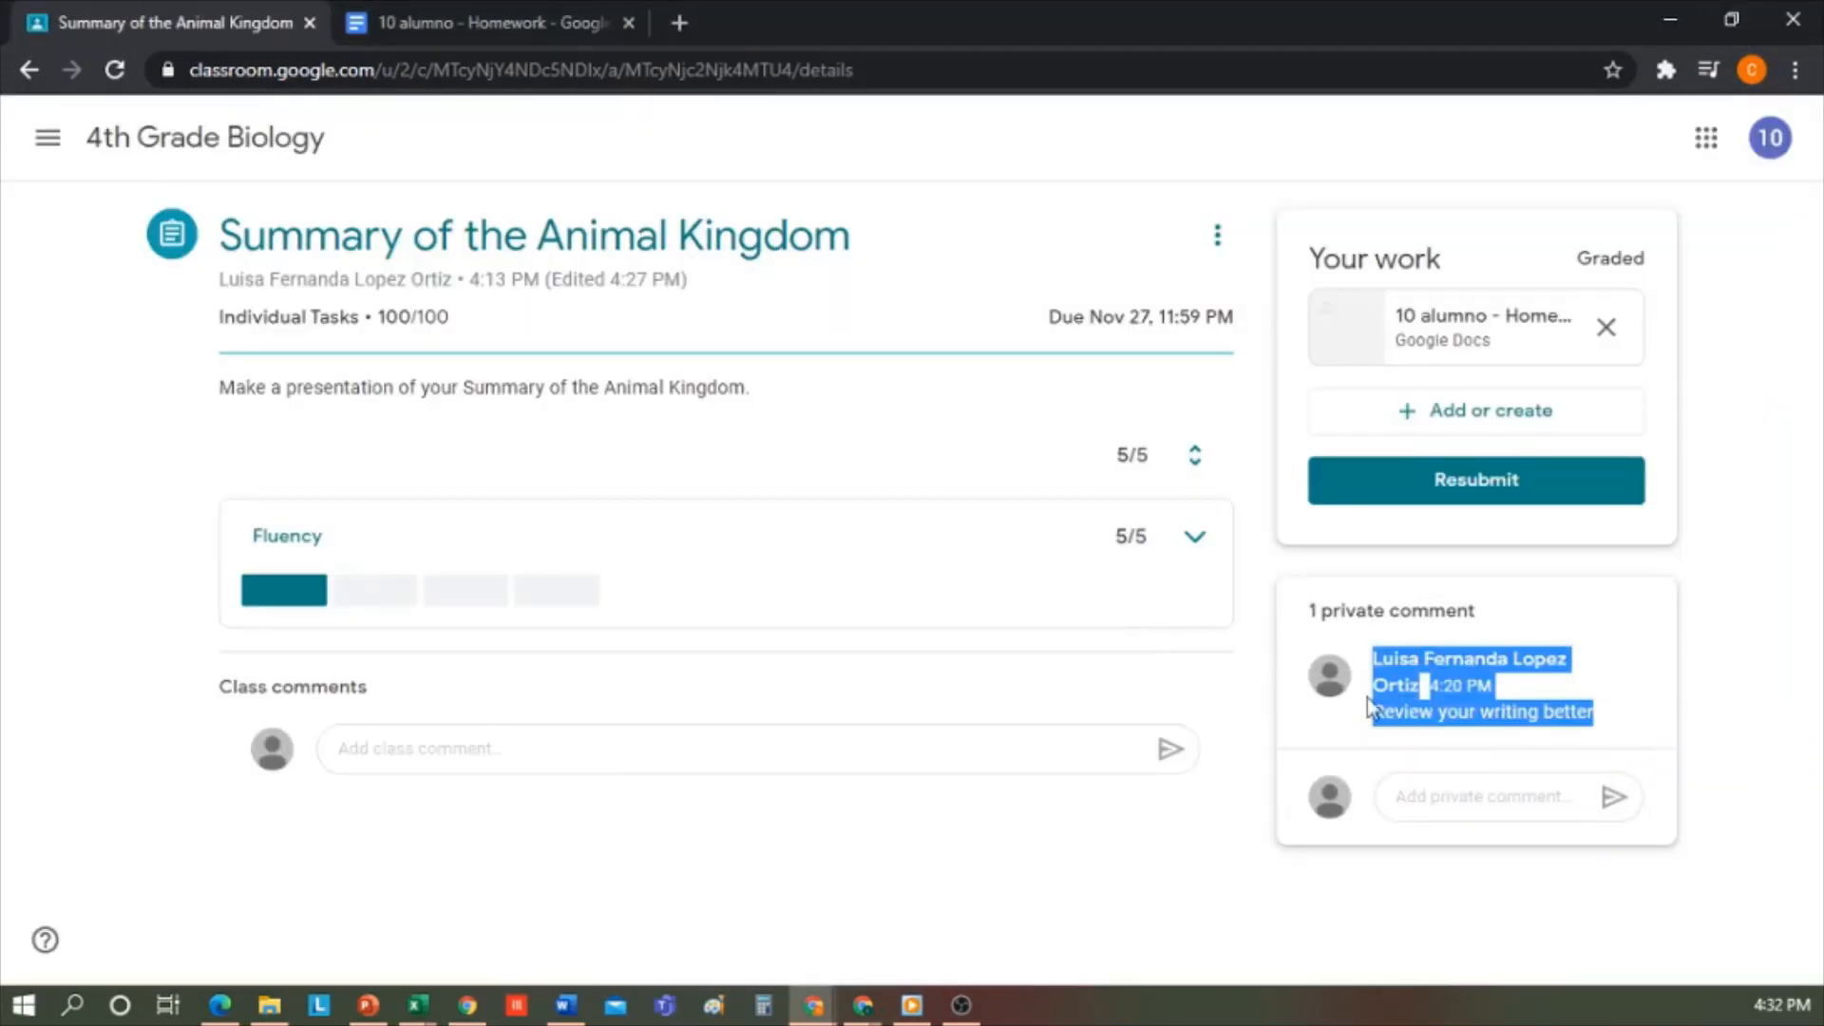
drag(1368, 707, 1382, 711)
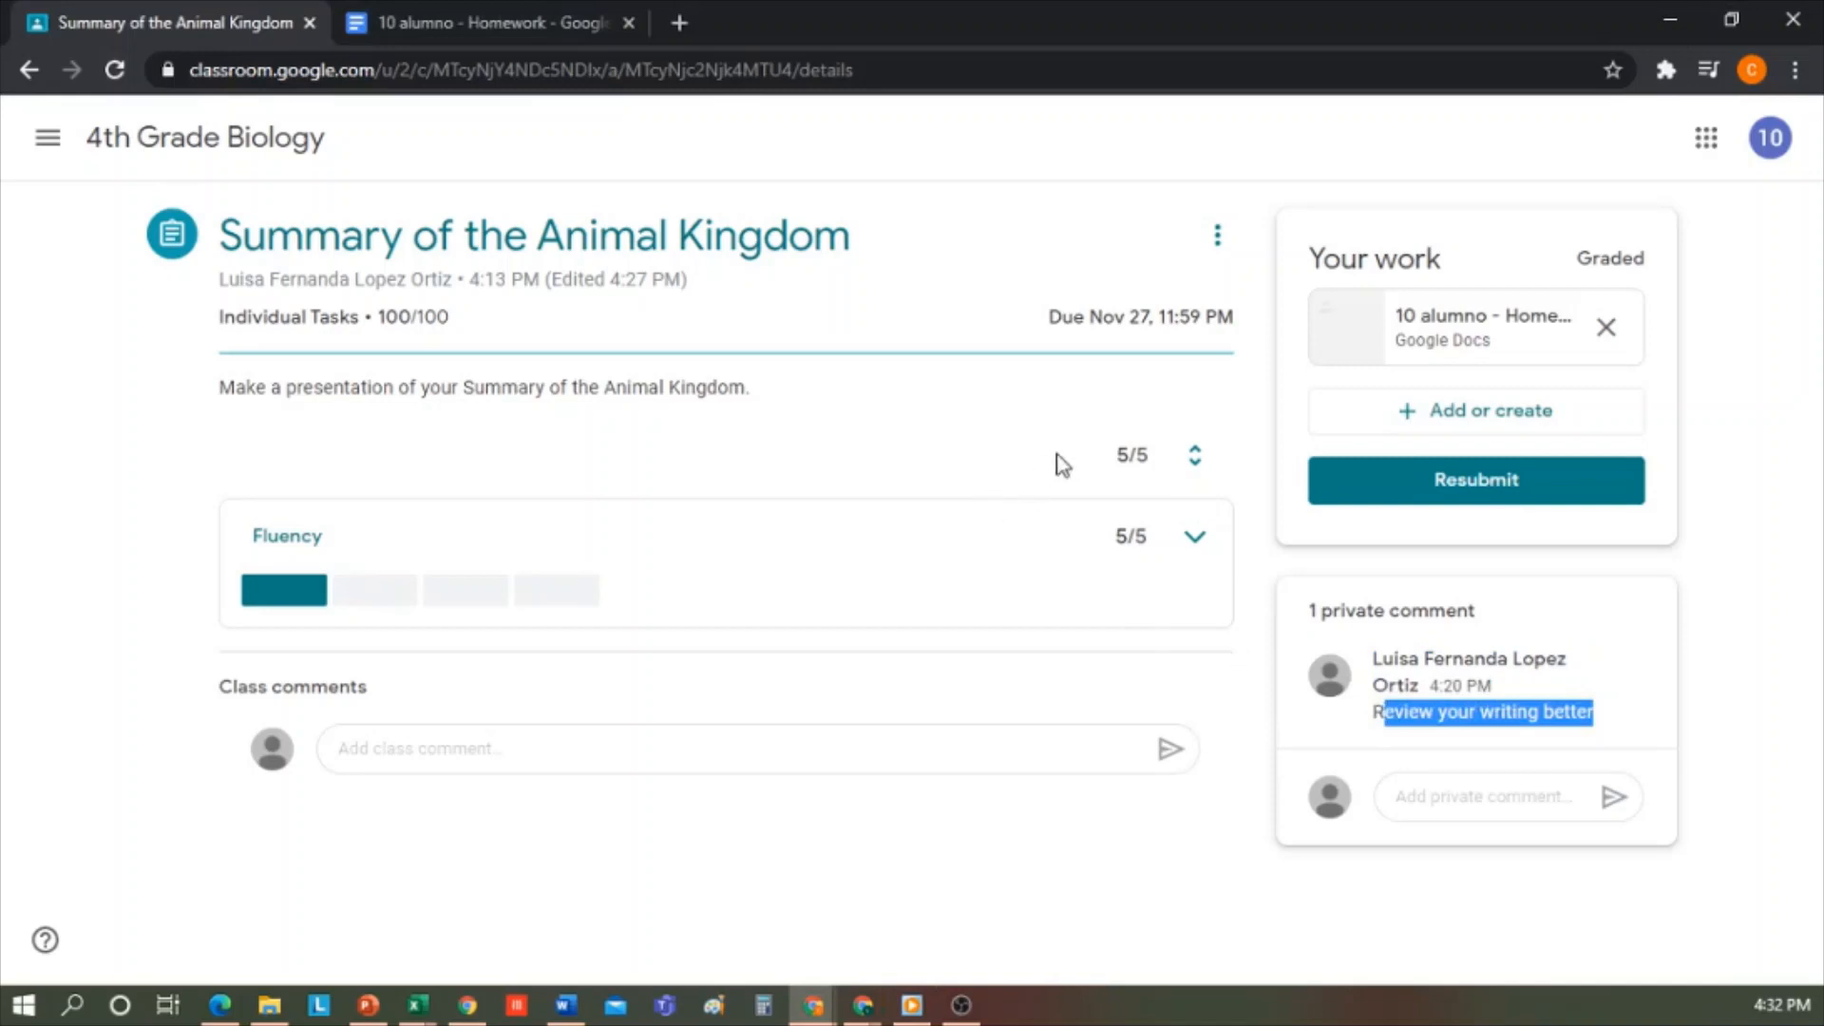
- Open the form attached to the "Quiz" assignment from the student's 4th Grade Biology classwork
click(191, 147)
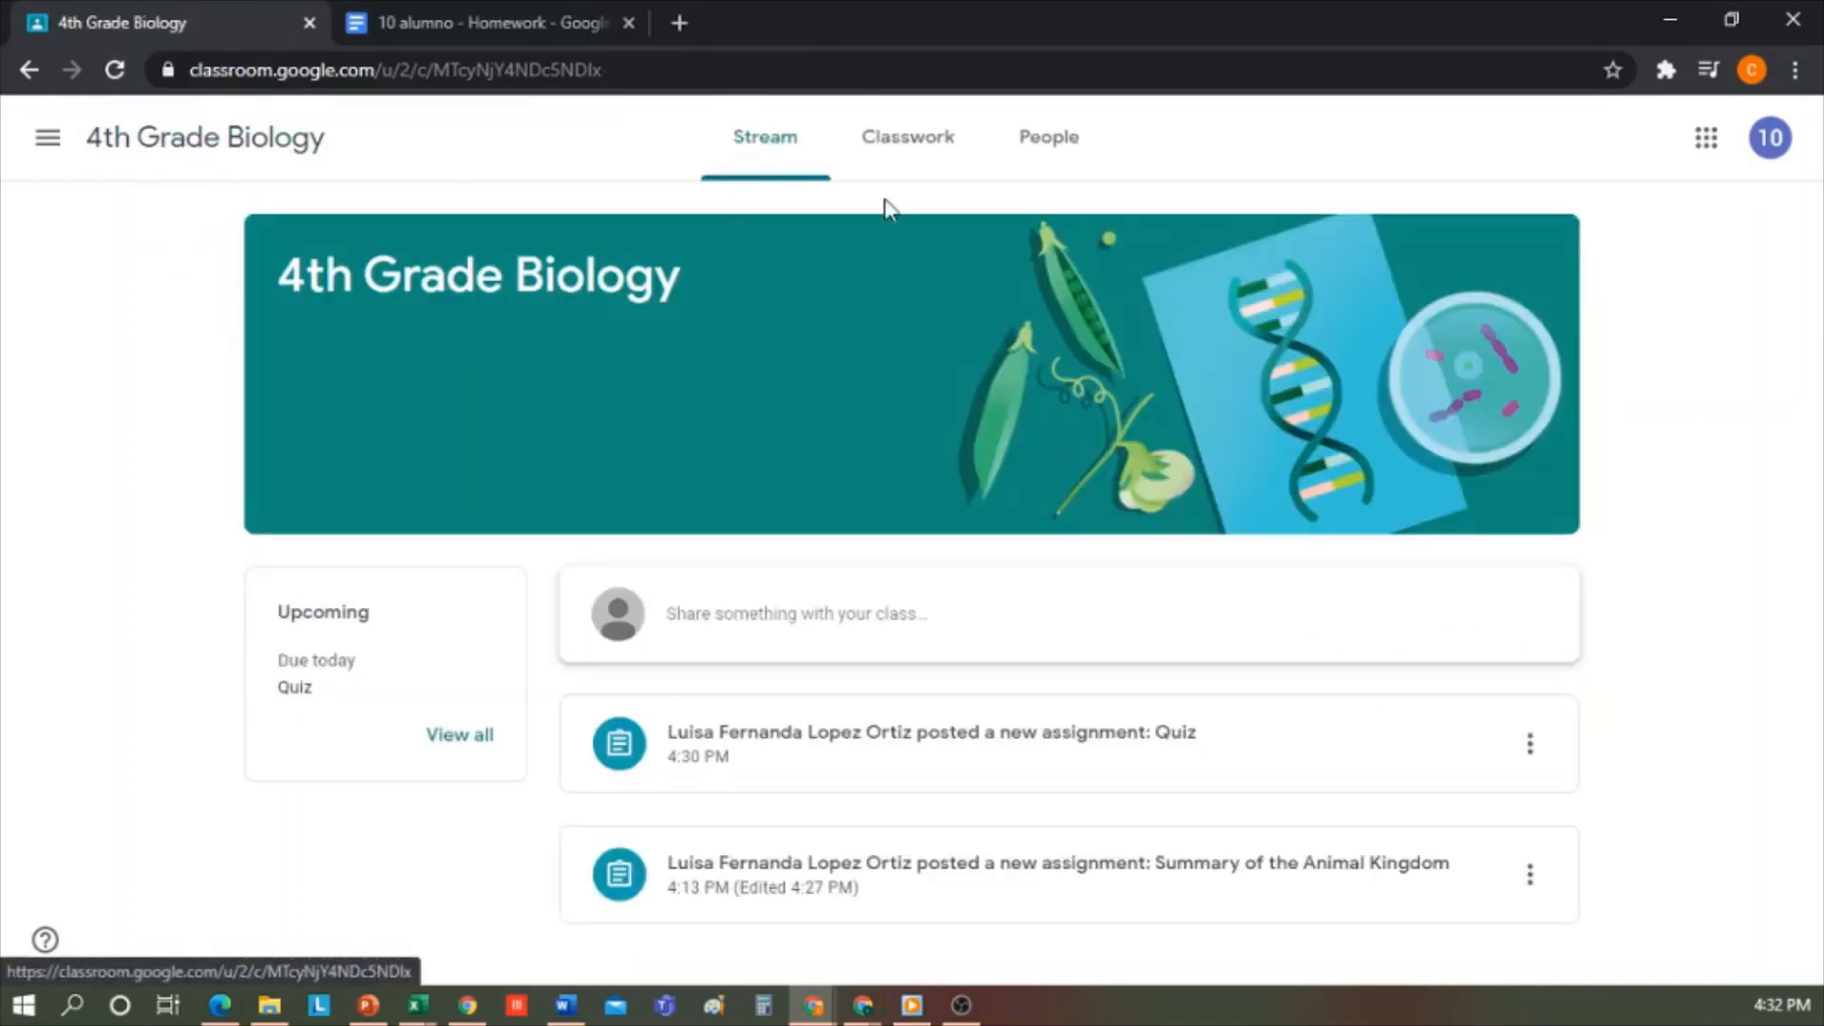
click(926, 152)
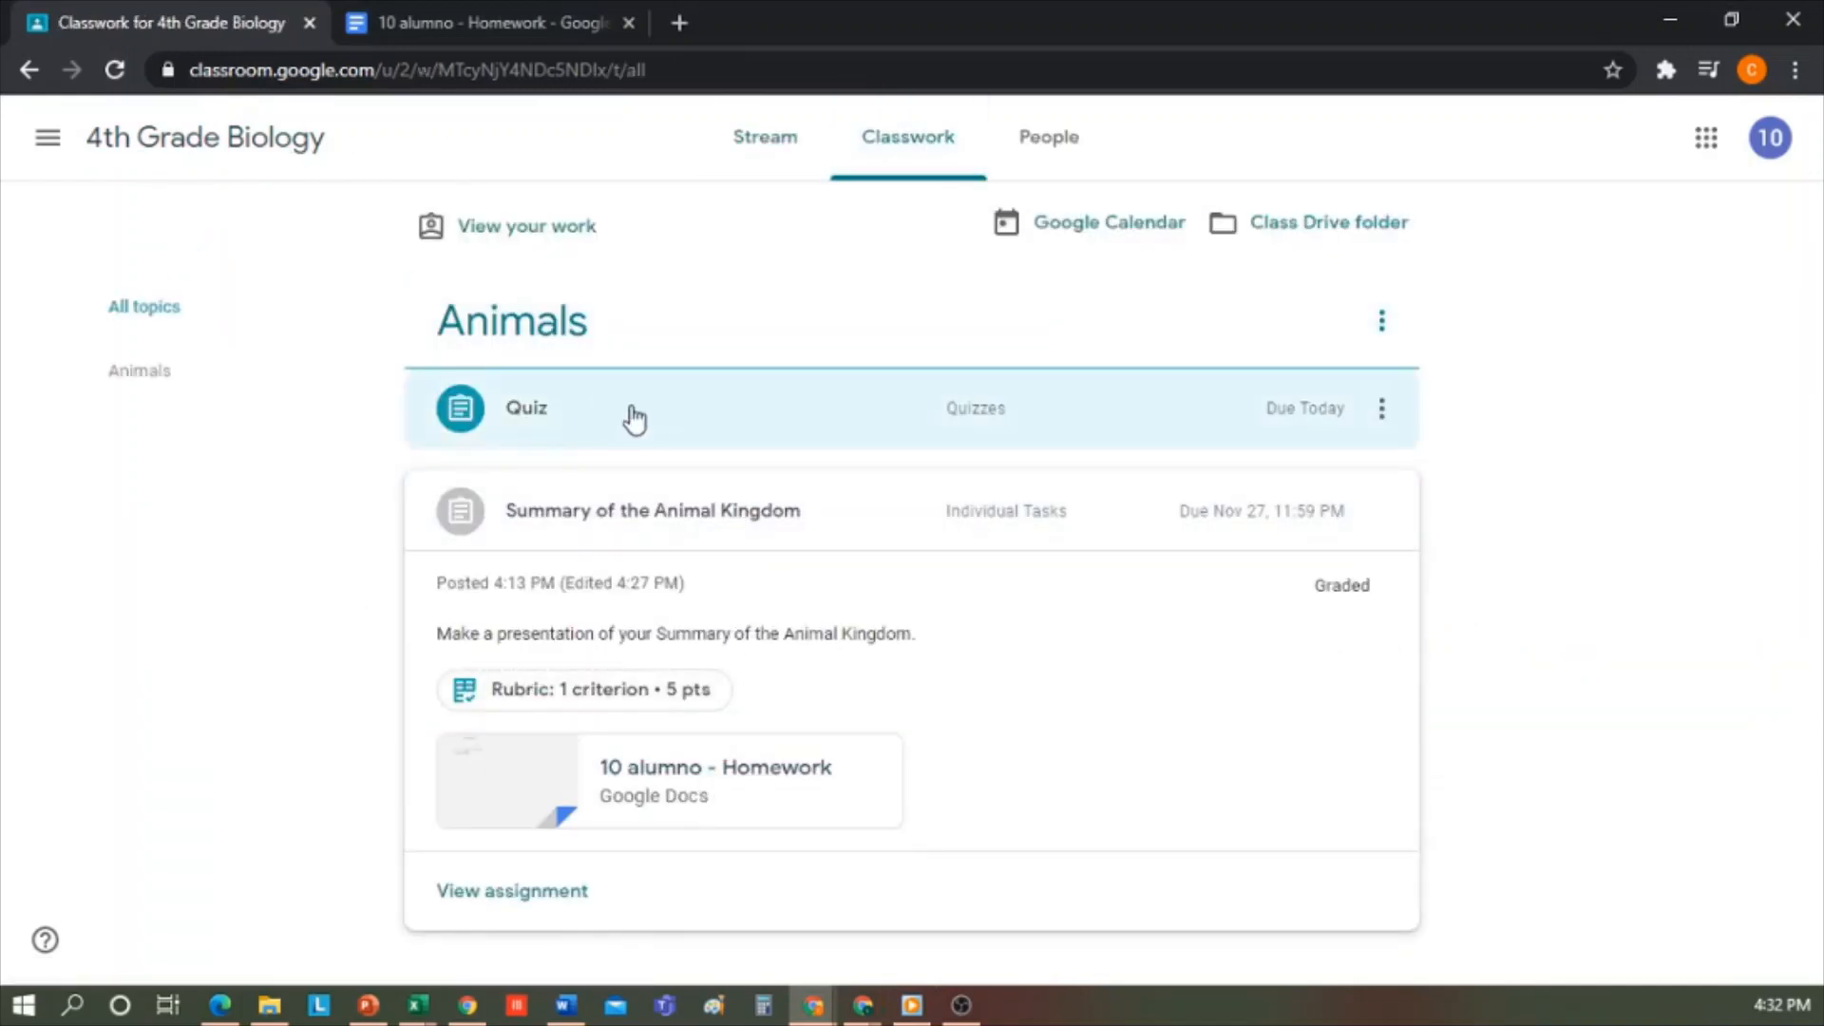
click(631, 415)
click(631, 581)
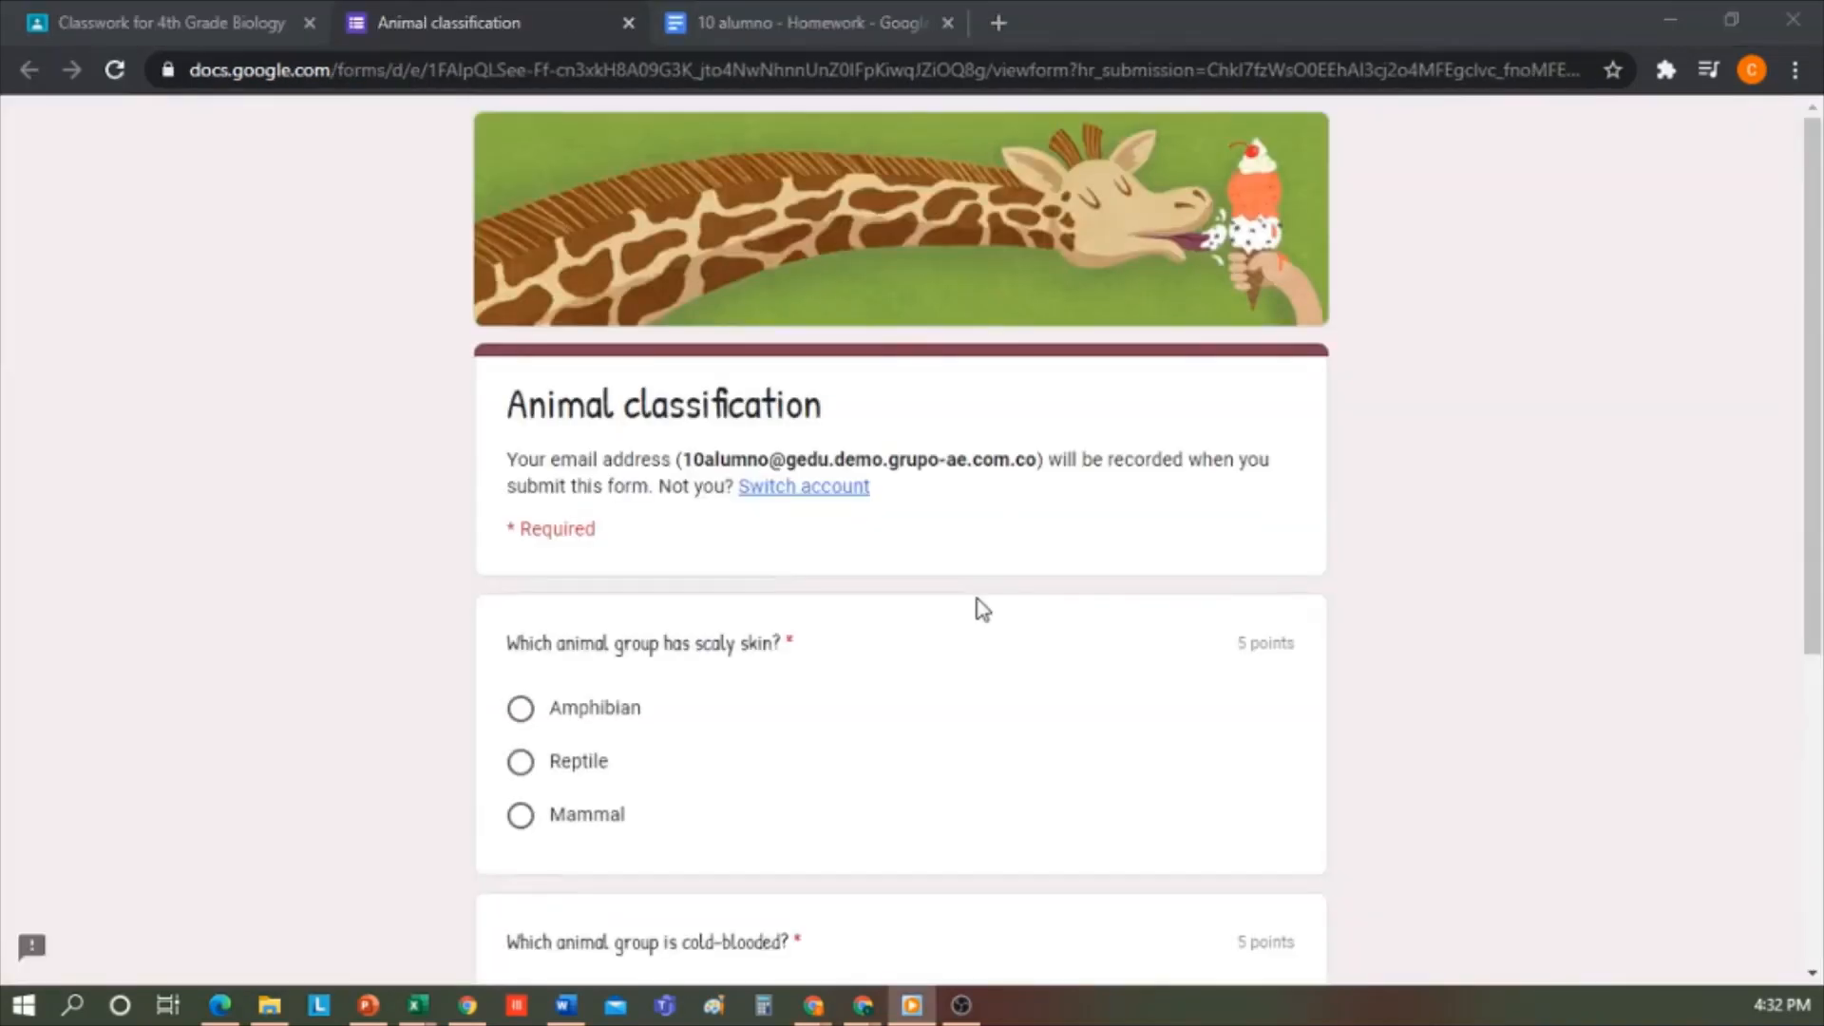
- Answer "Reptile" for the scaly skin question and "Bird" for the cold-blooded question, and submit the form
scroll(983, 608, down, 4)
click(522, 361)
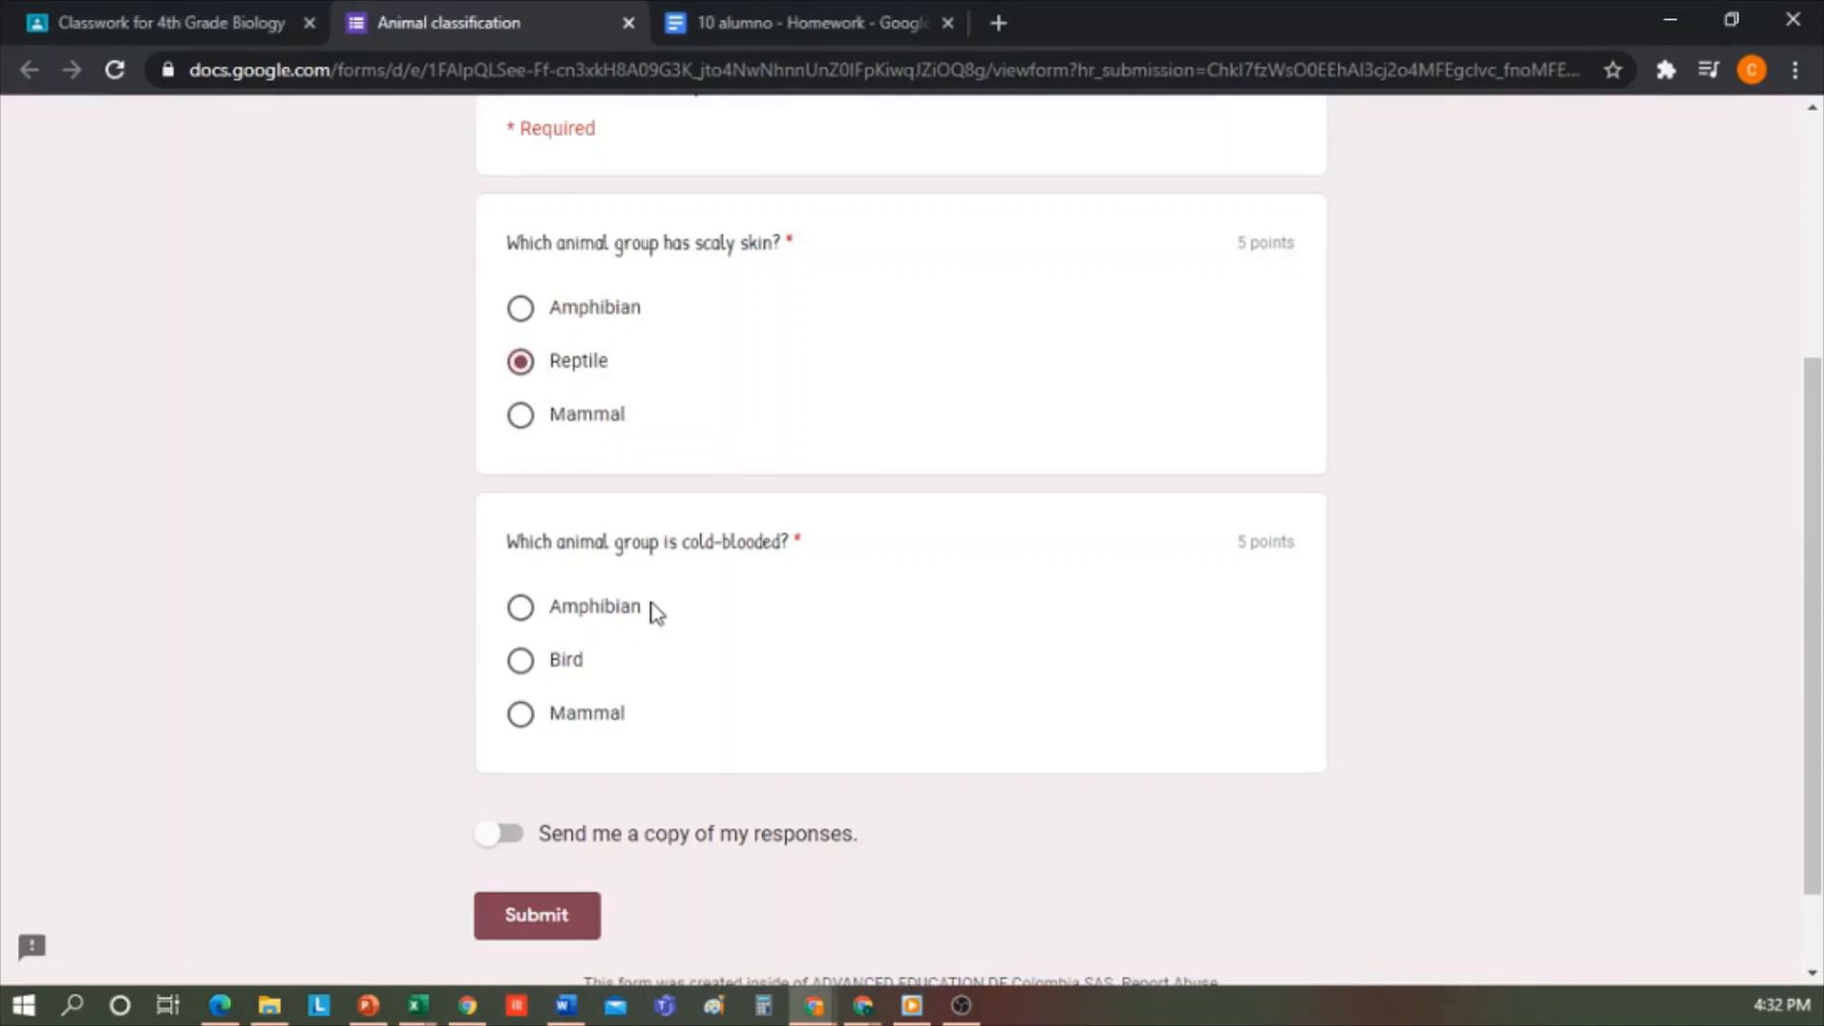
click(522, 662)
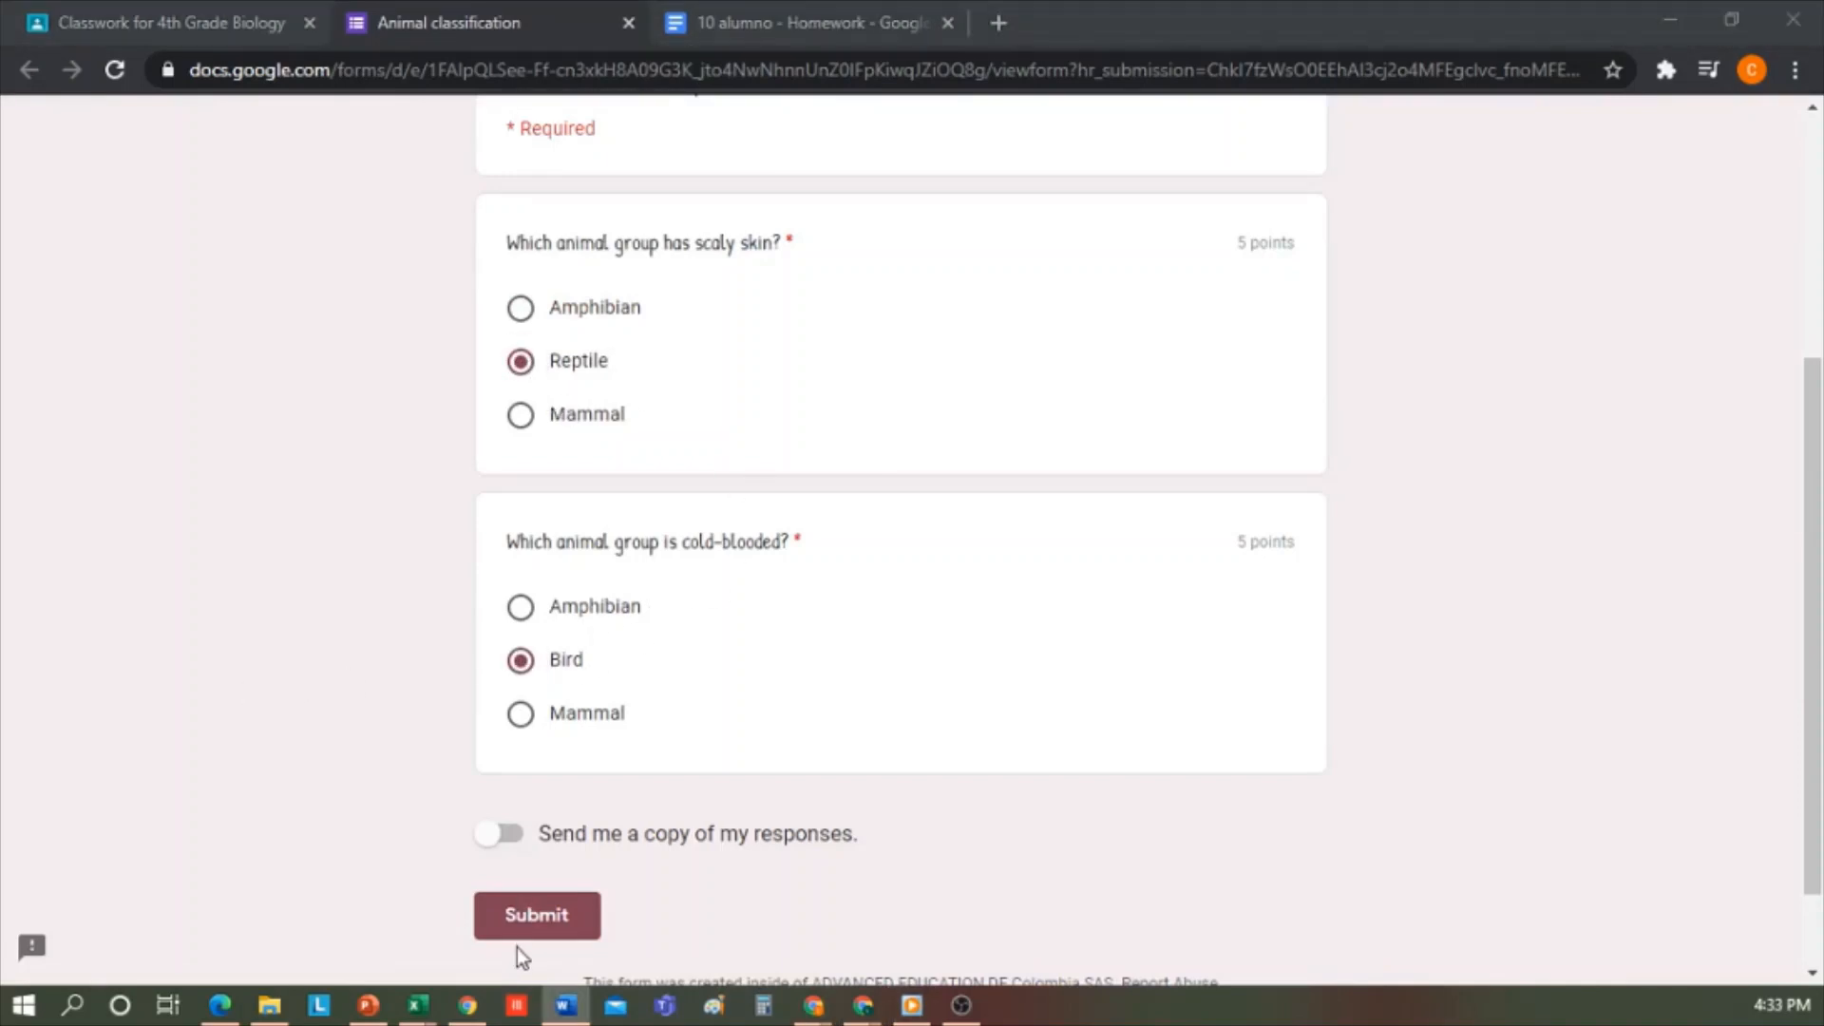
click(568, 922)
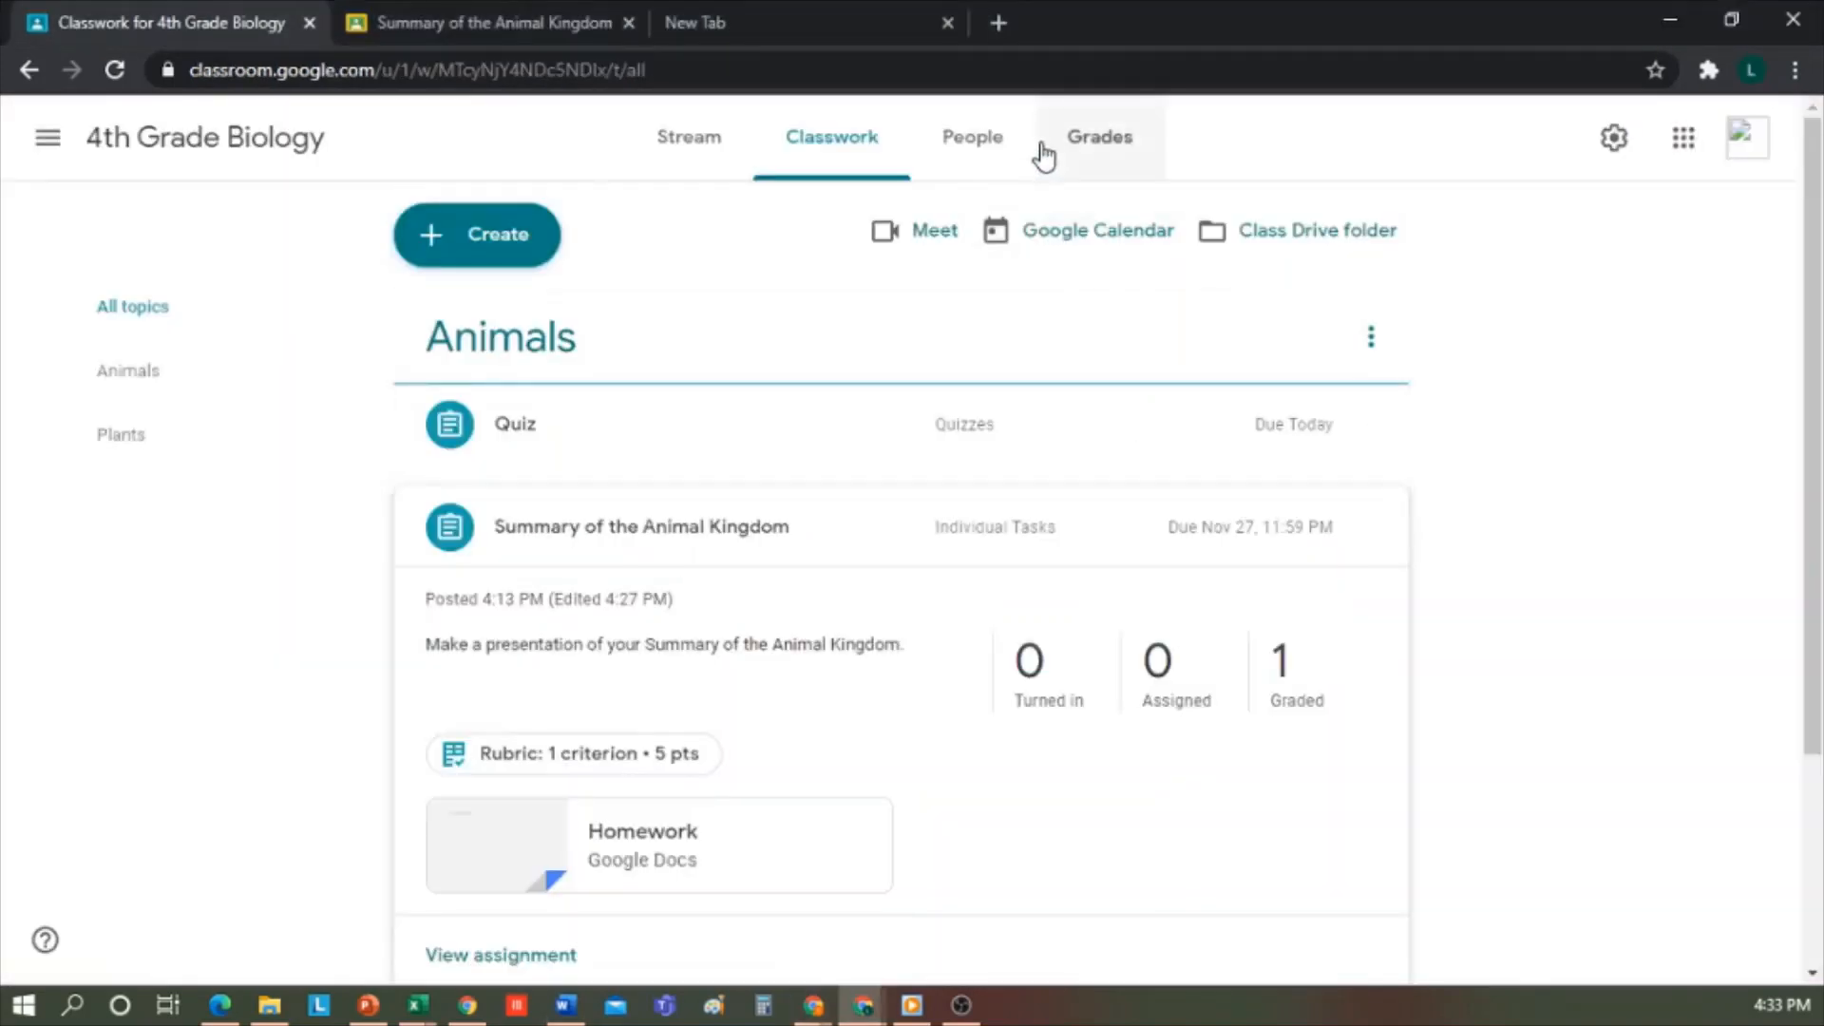
- In the teacher's gradebook, open the student work for "Quiz" and view its attached "Animal classification" form
click(1081, 150)
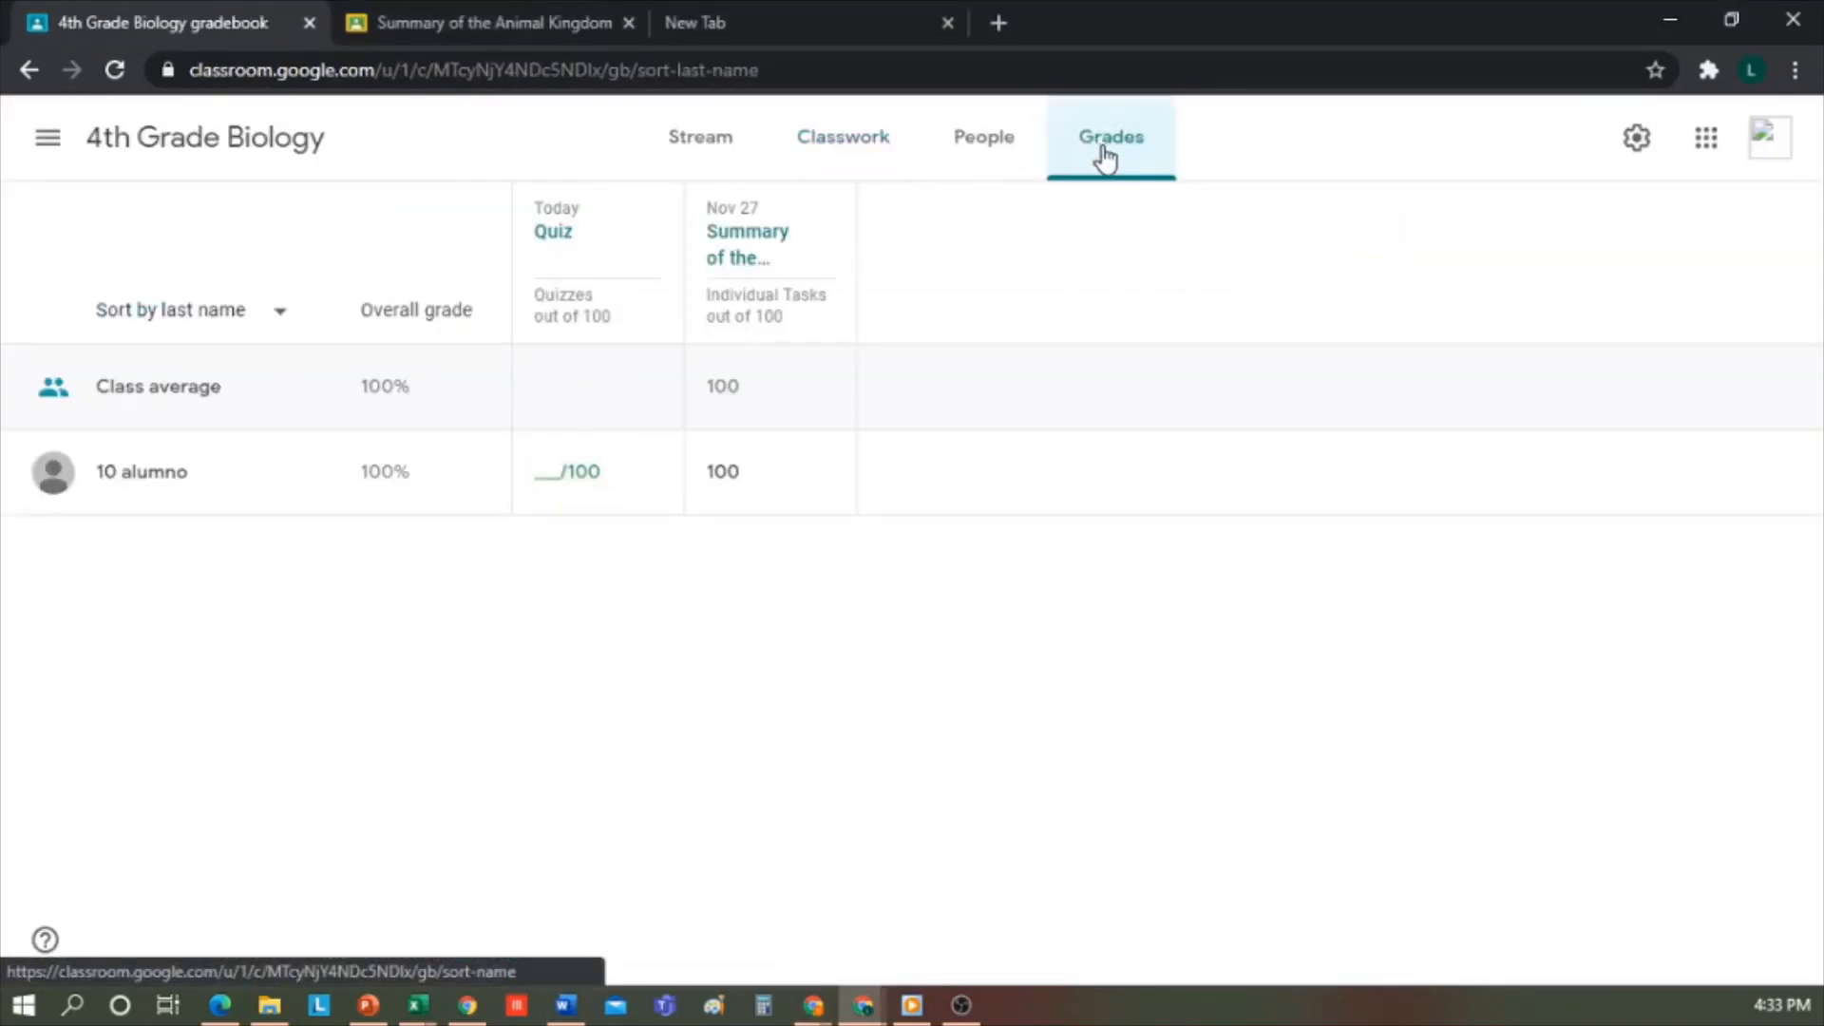
click(551, 245)
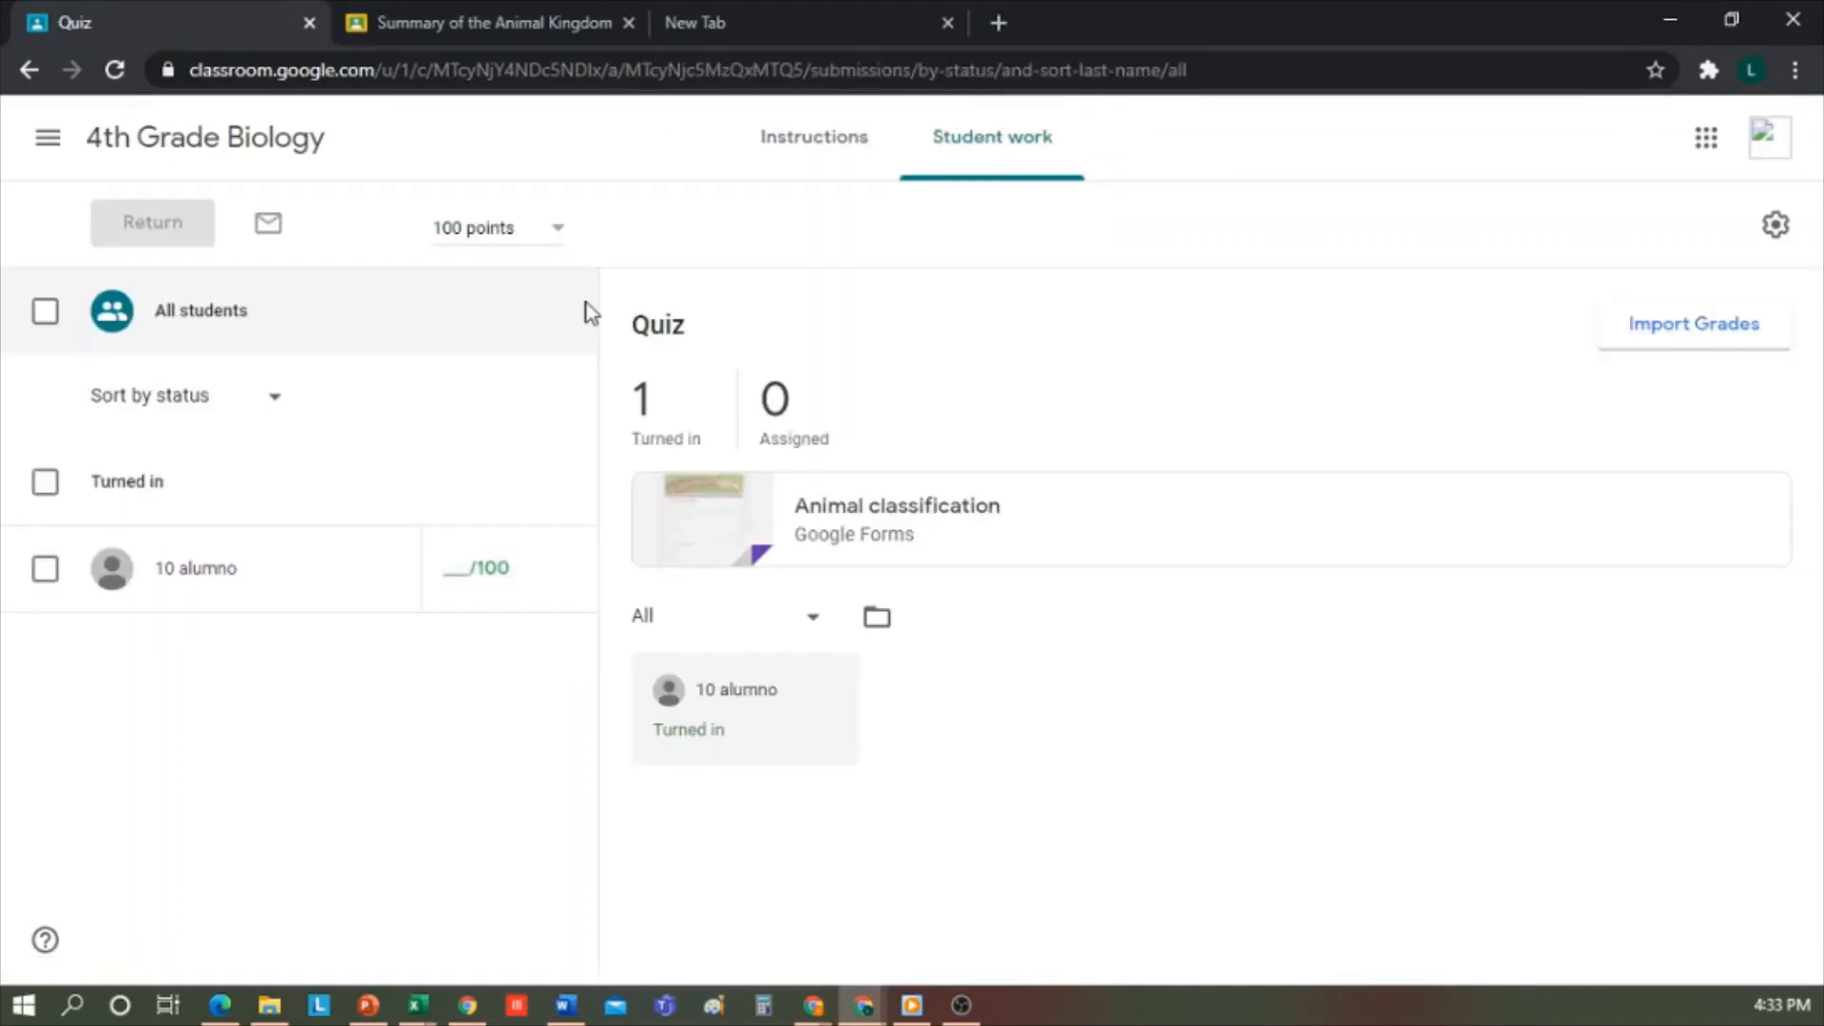
click(974, 506)
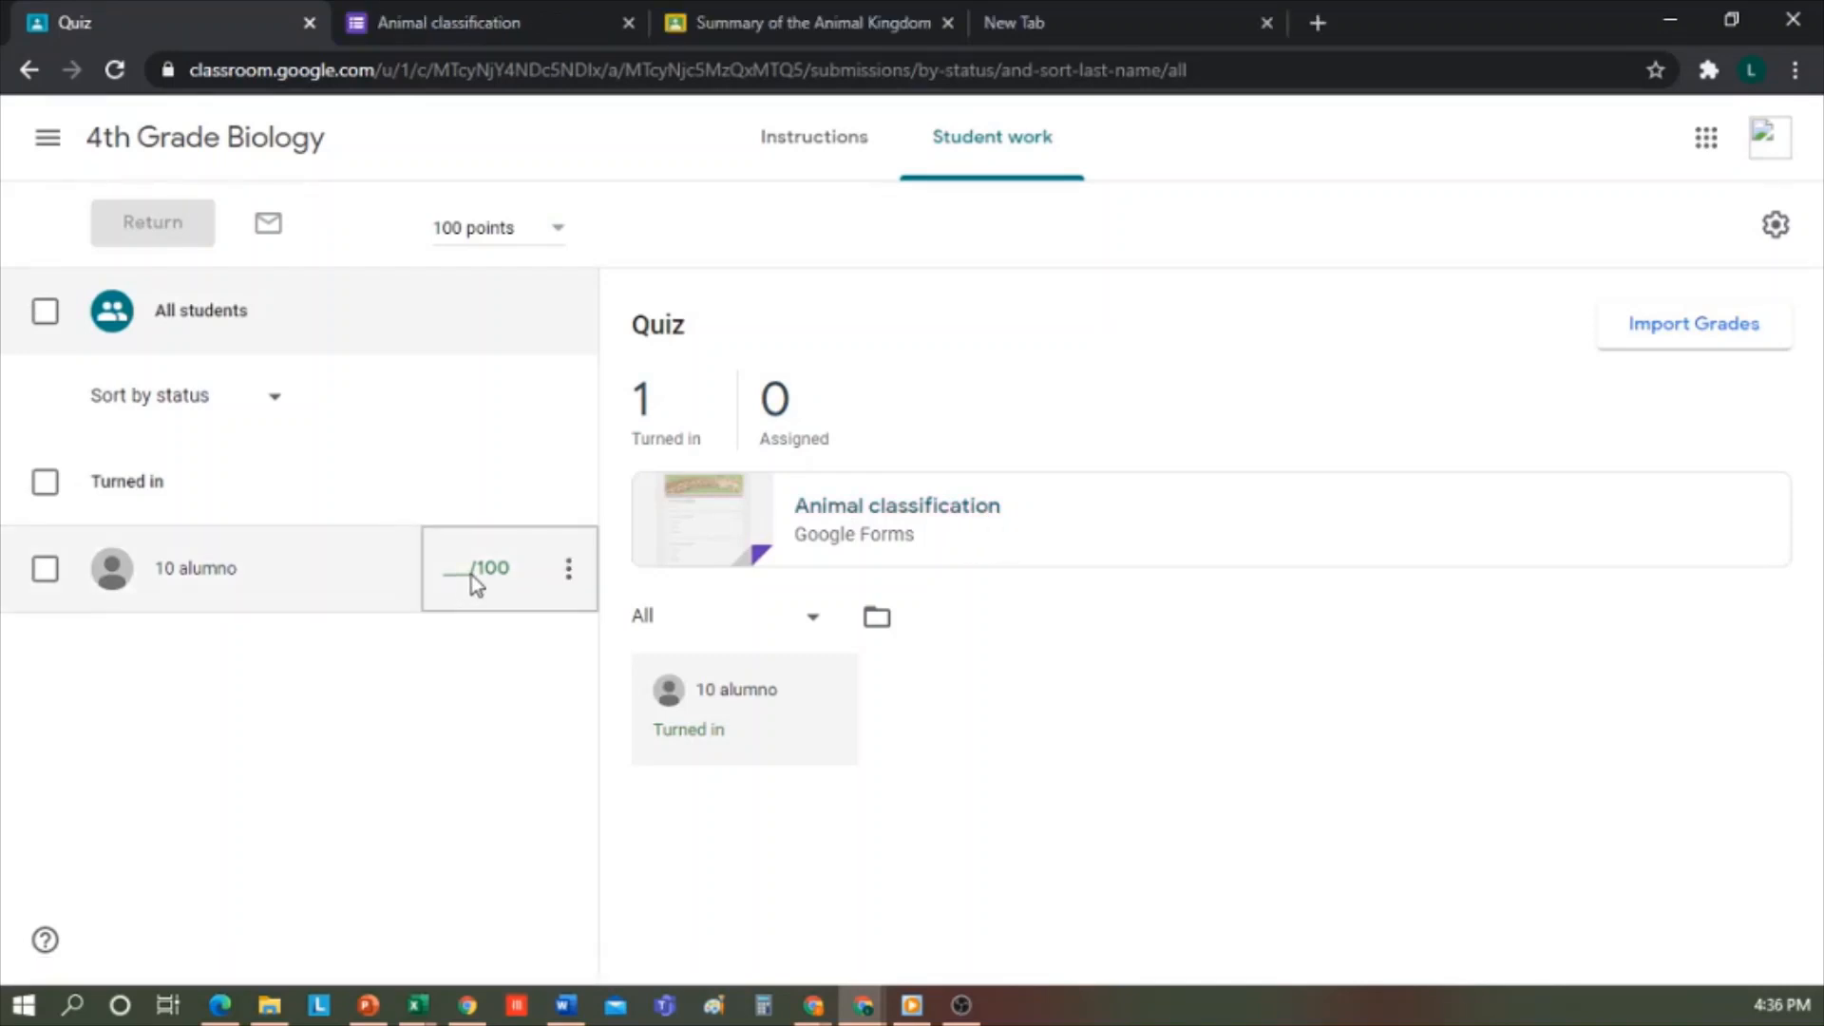
- Grade the student's "Quiz" submission 100 out of 100 and return it without a private comment
click(475, 580)
text(100)
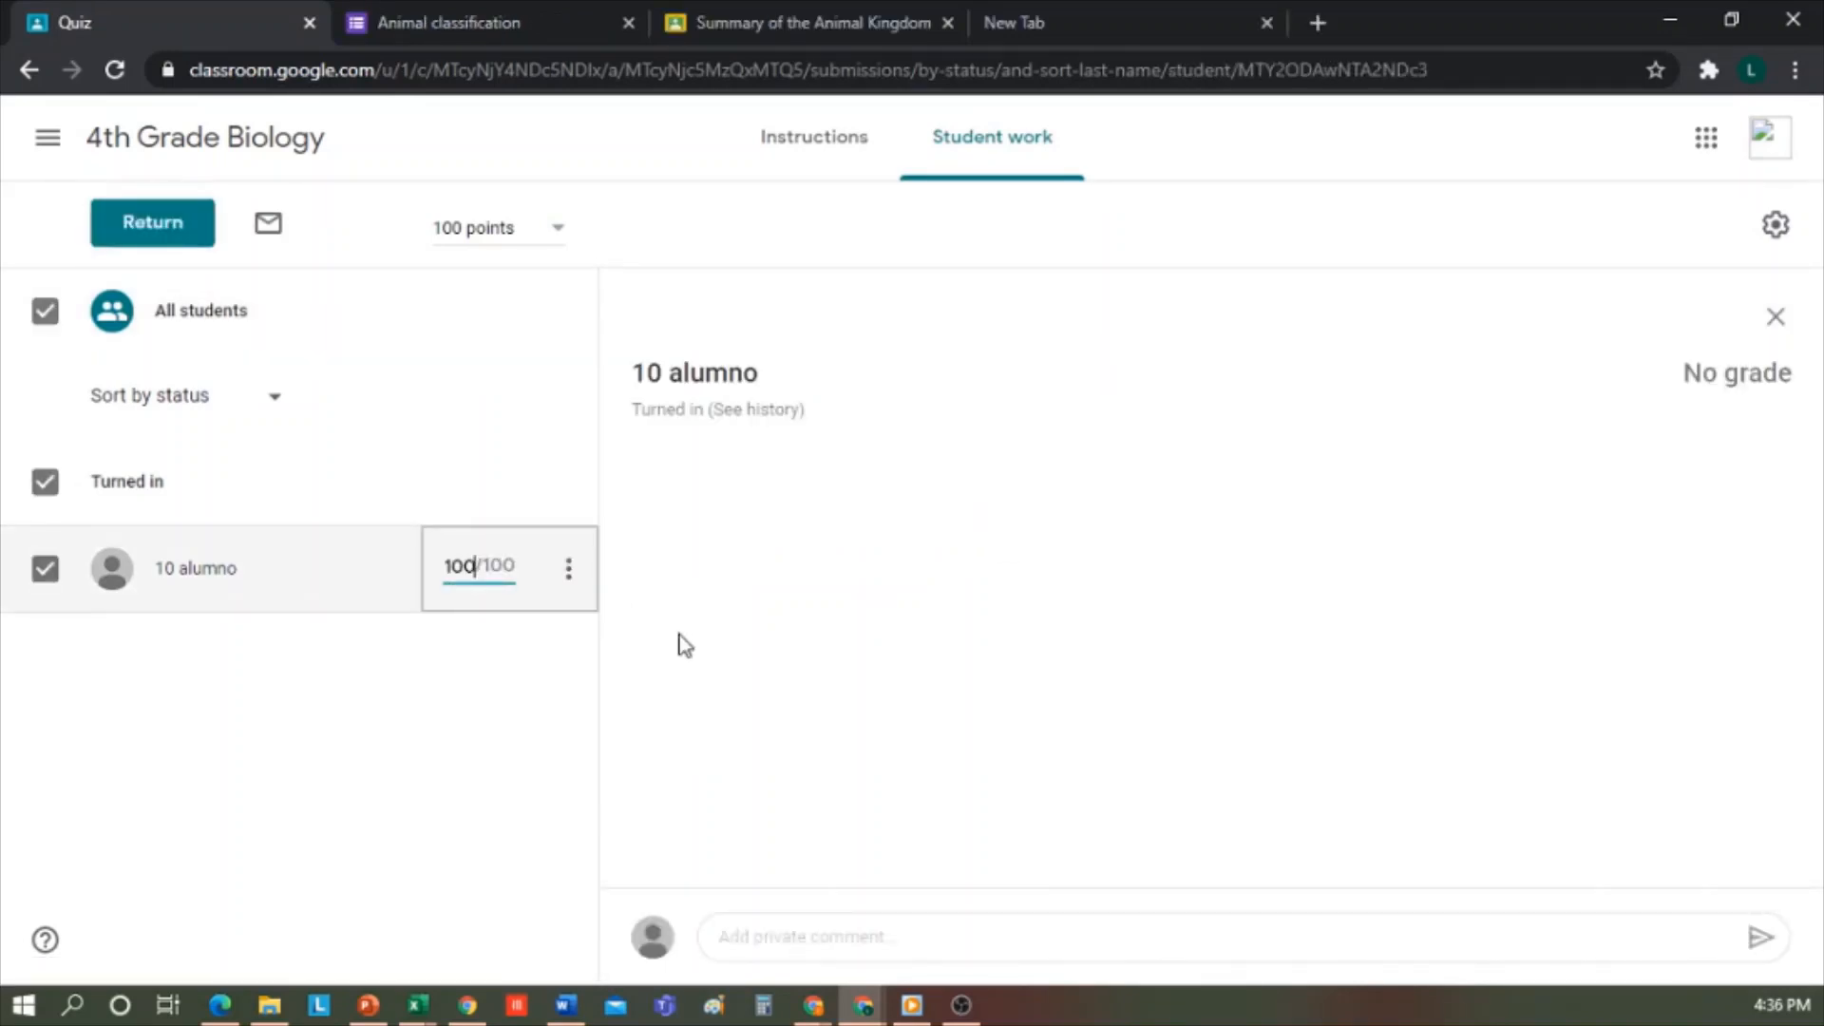
click(864, 636)
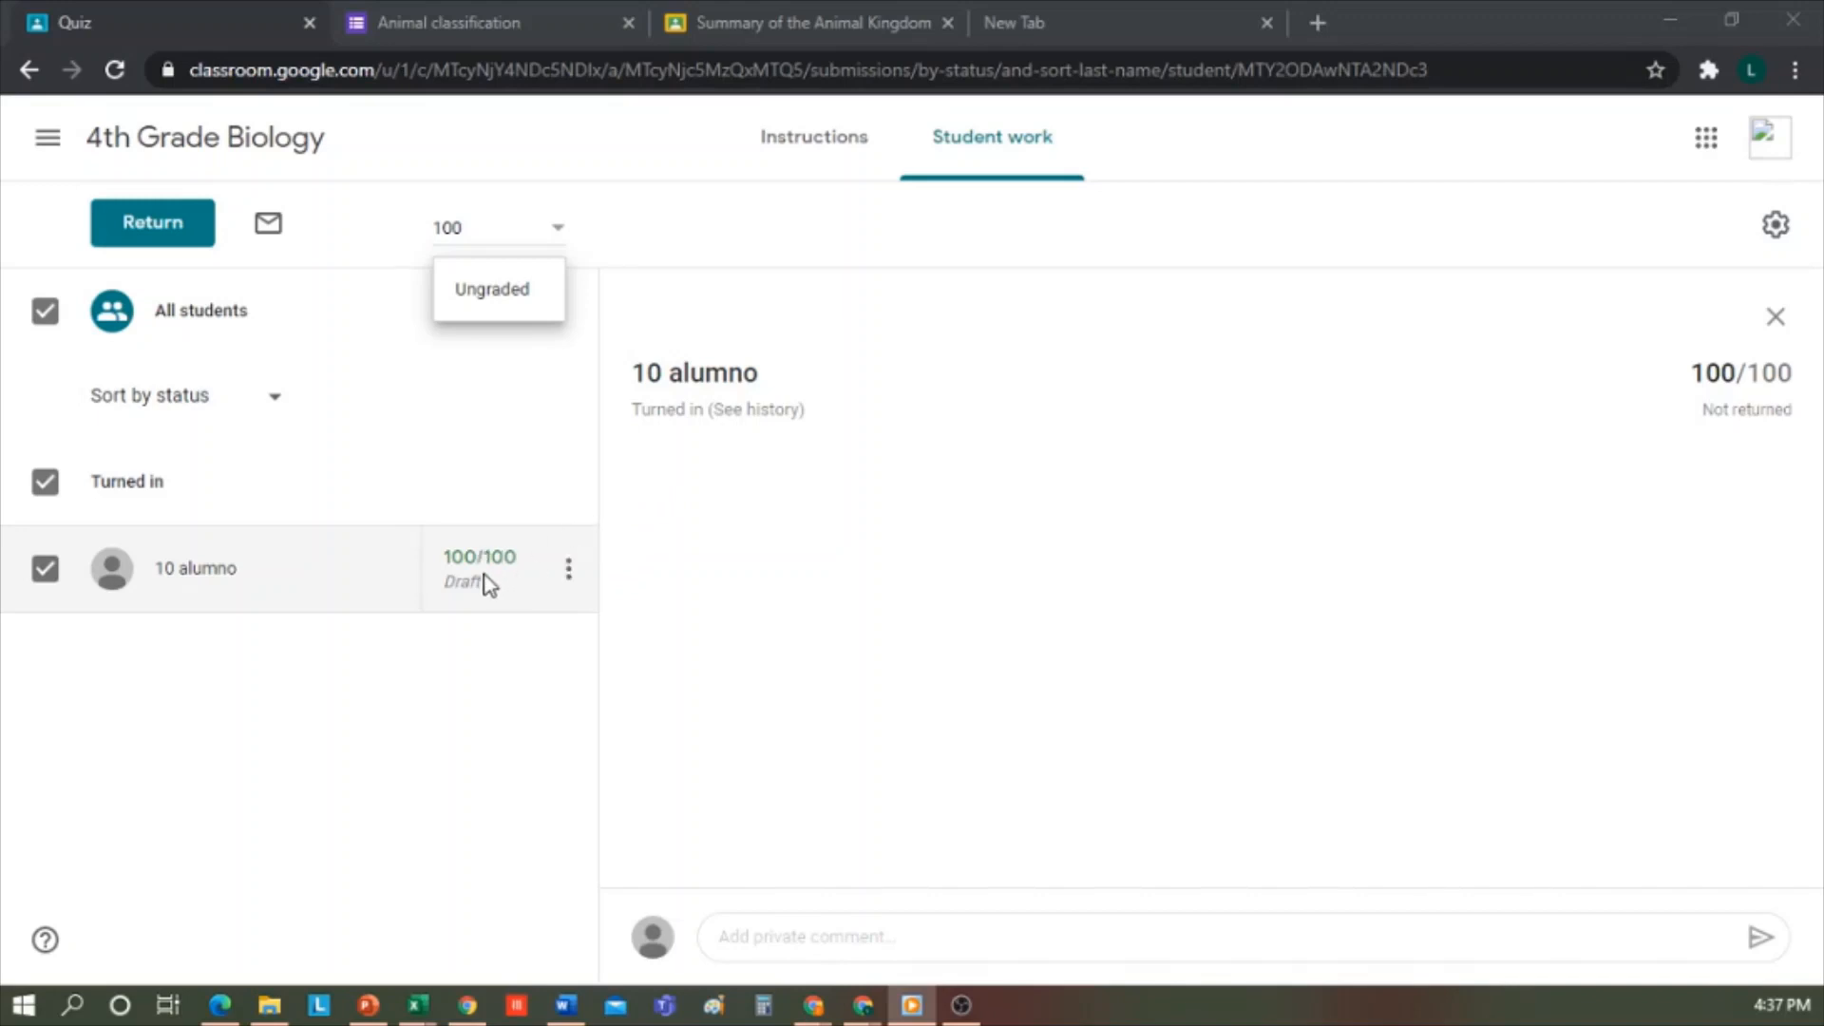
click(467, 567)
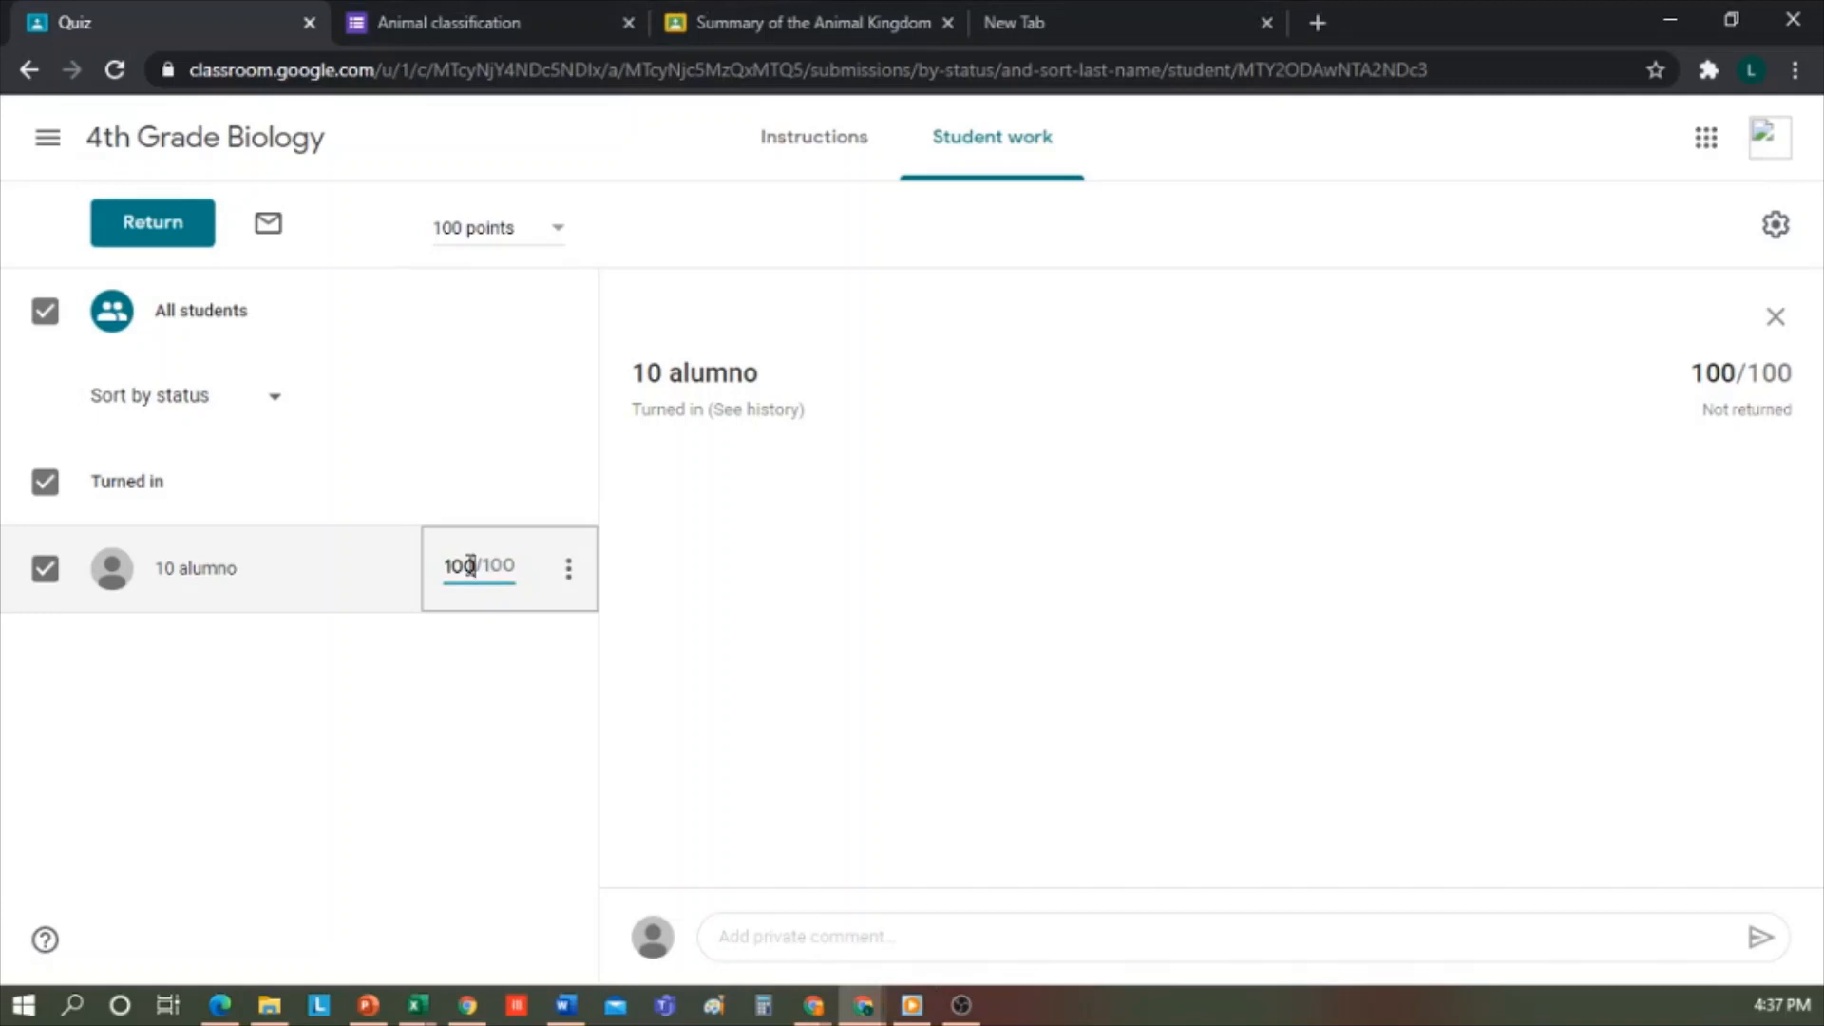
click(176, 226)
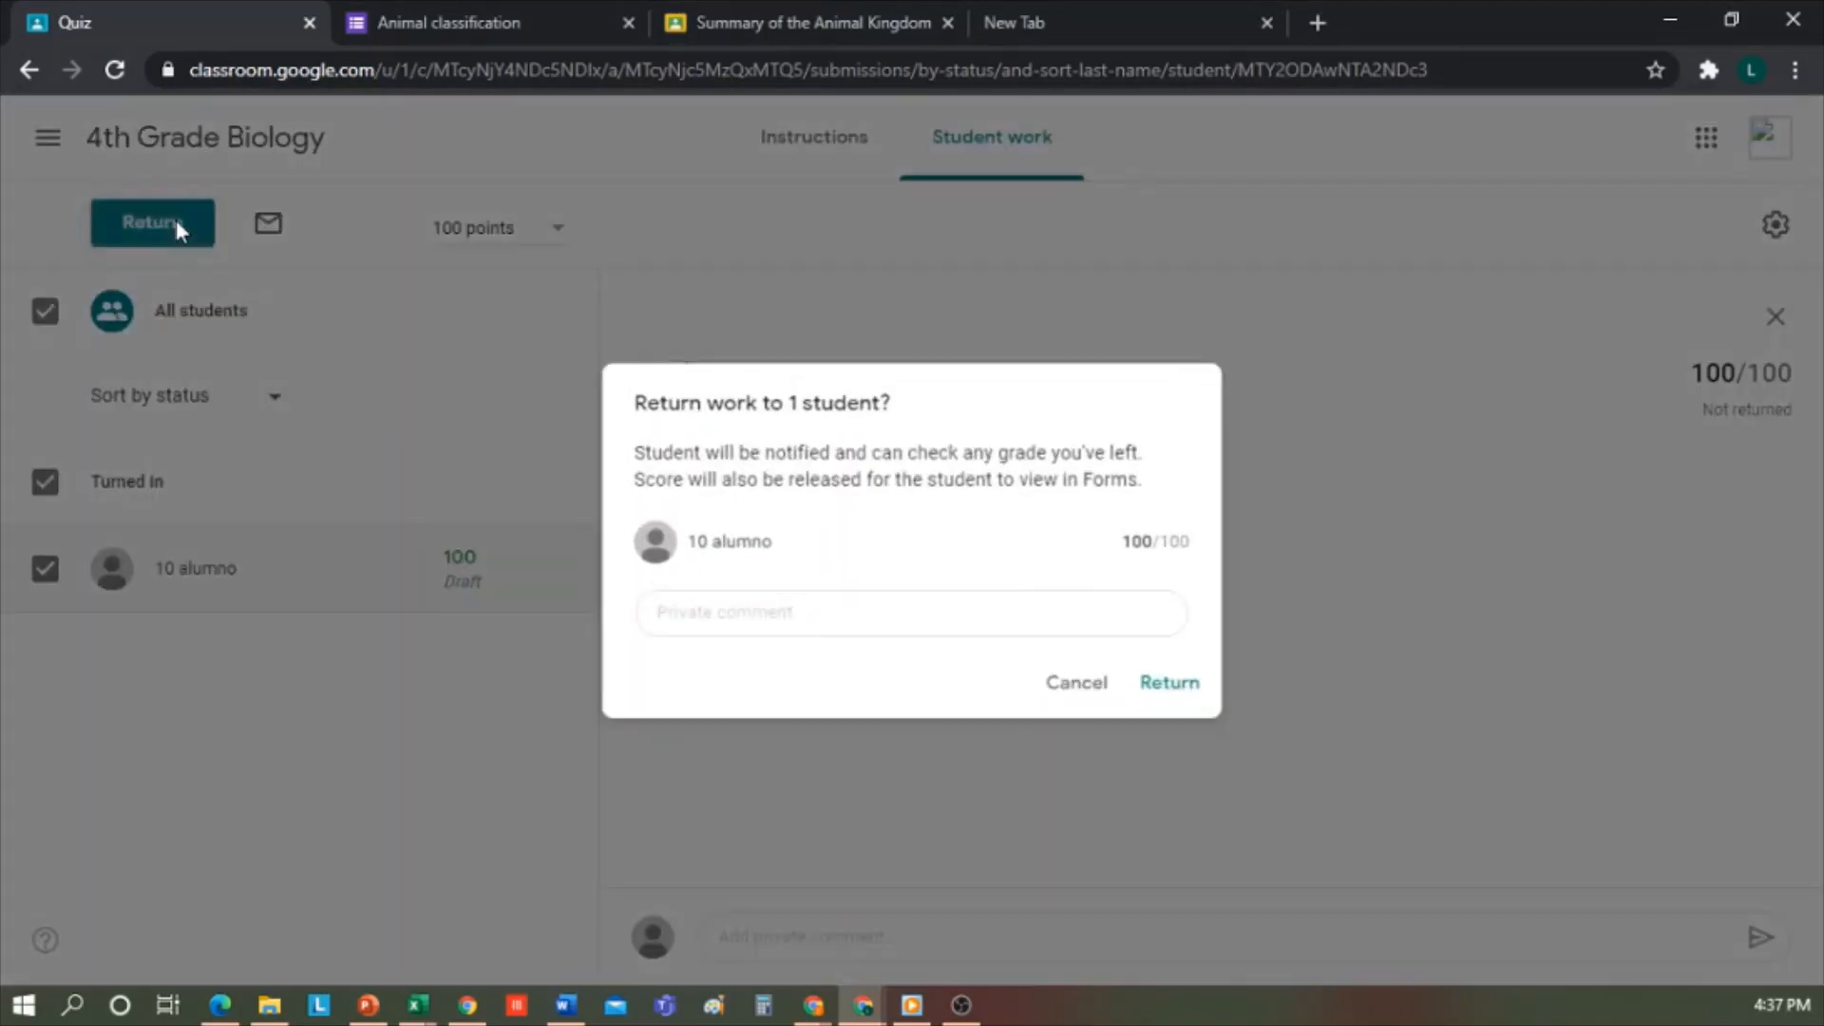
click(1167, 684)
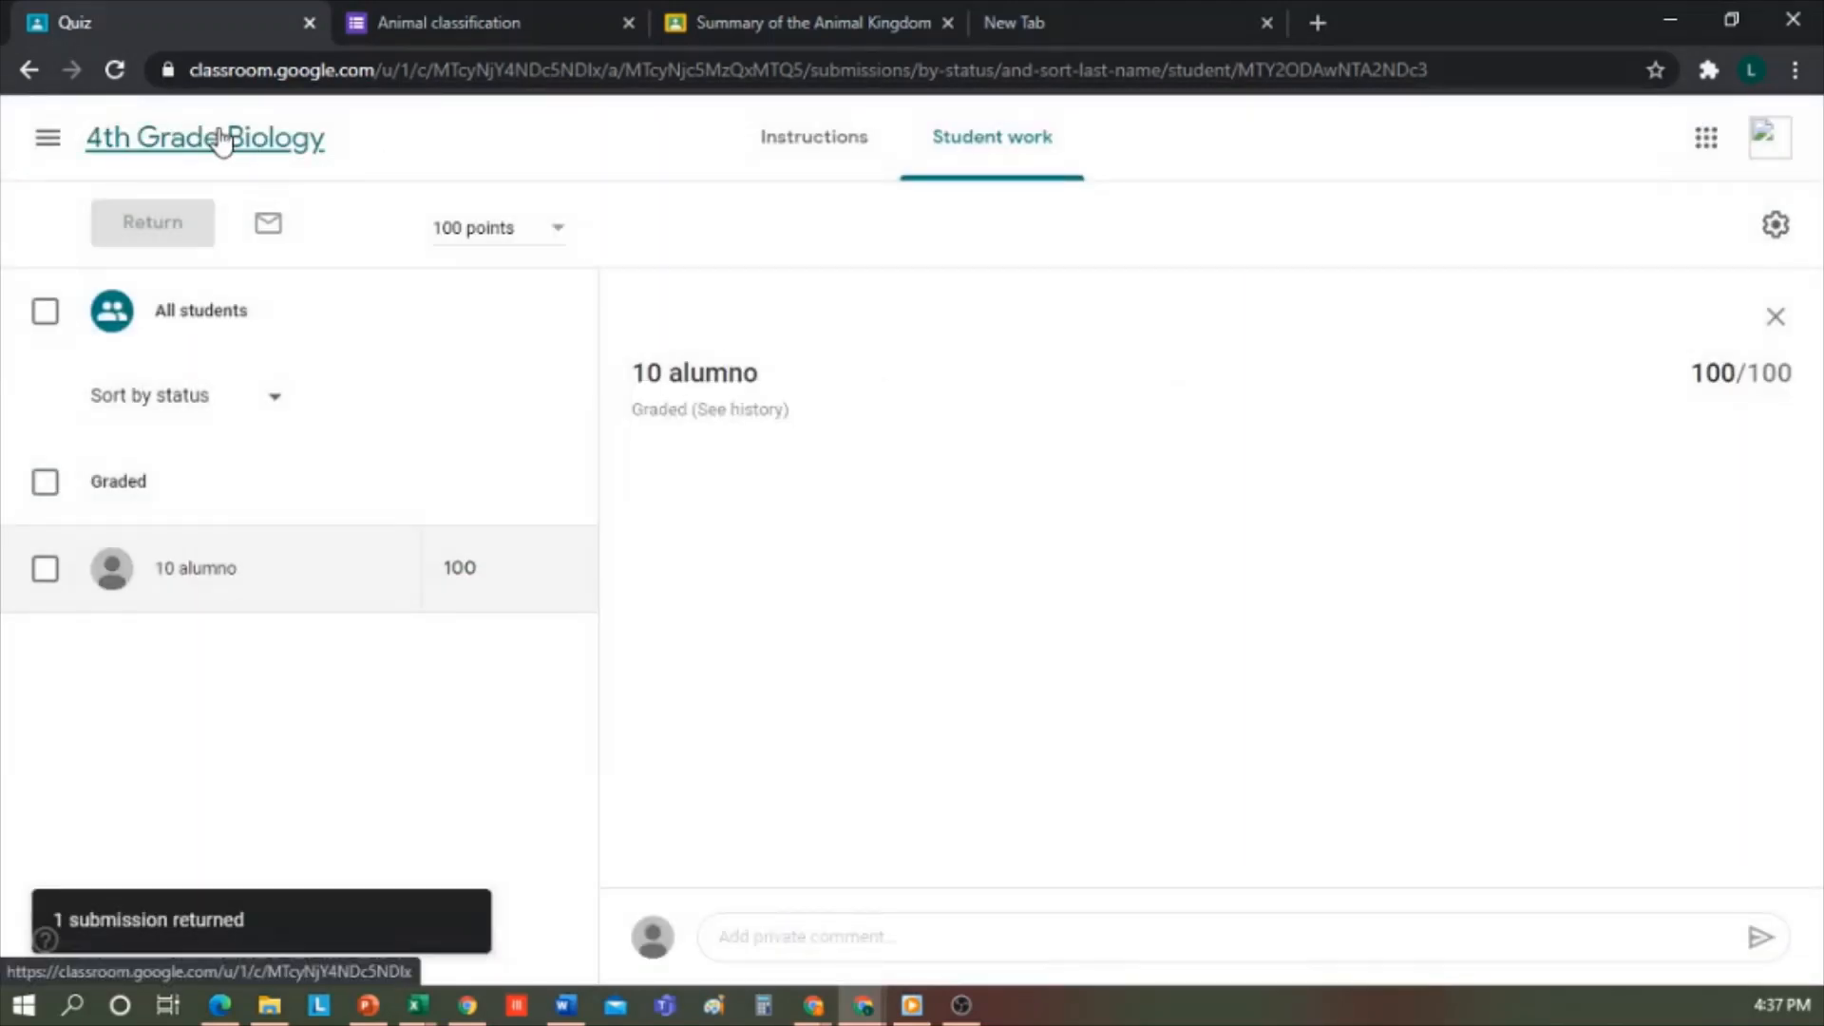
- Open the 4th Grade Biology gradebook and review the student's grades for both assignments and the overall grade
click(221, 140)
click(1097, 152)
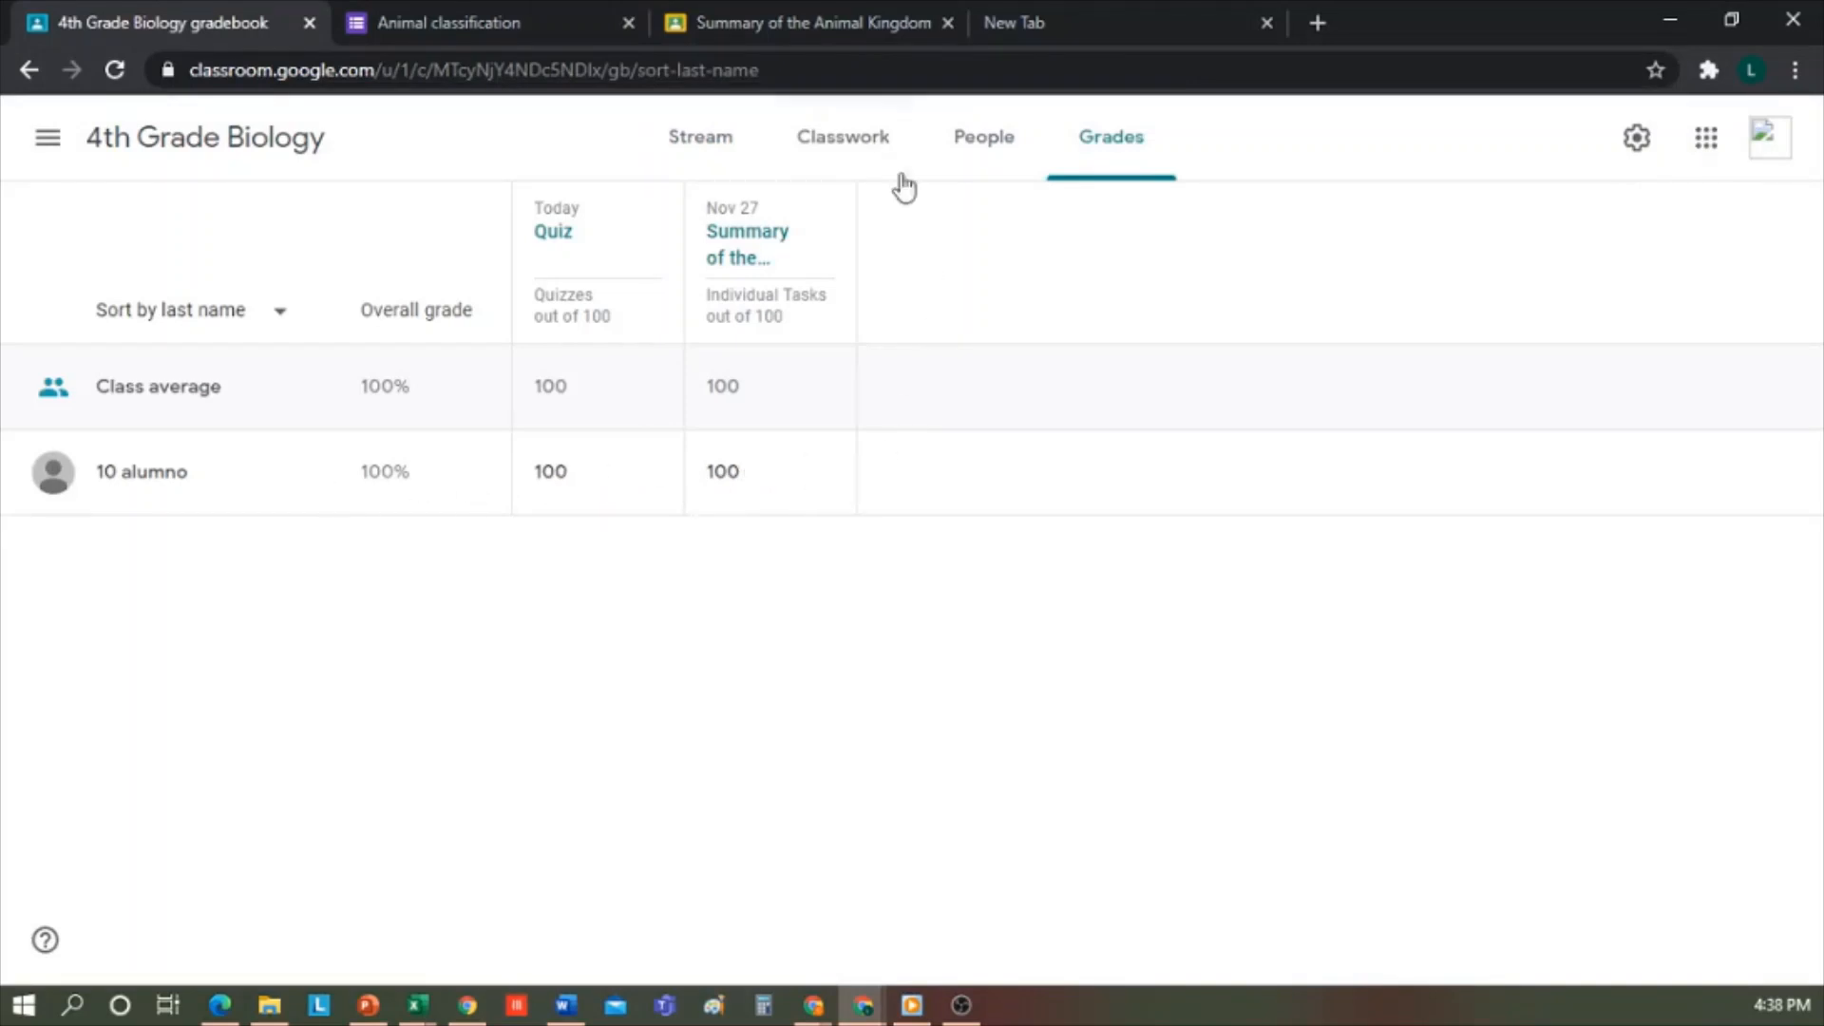
- Go to the 4th Grade Biology classwork and open the choices for creating a new item
click(868, 150)
click(476, 234)
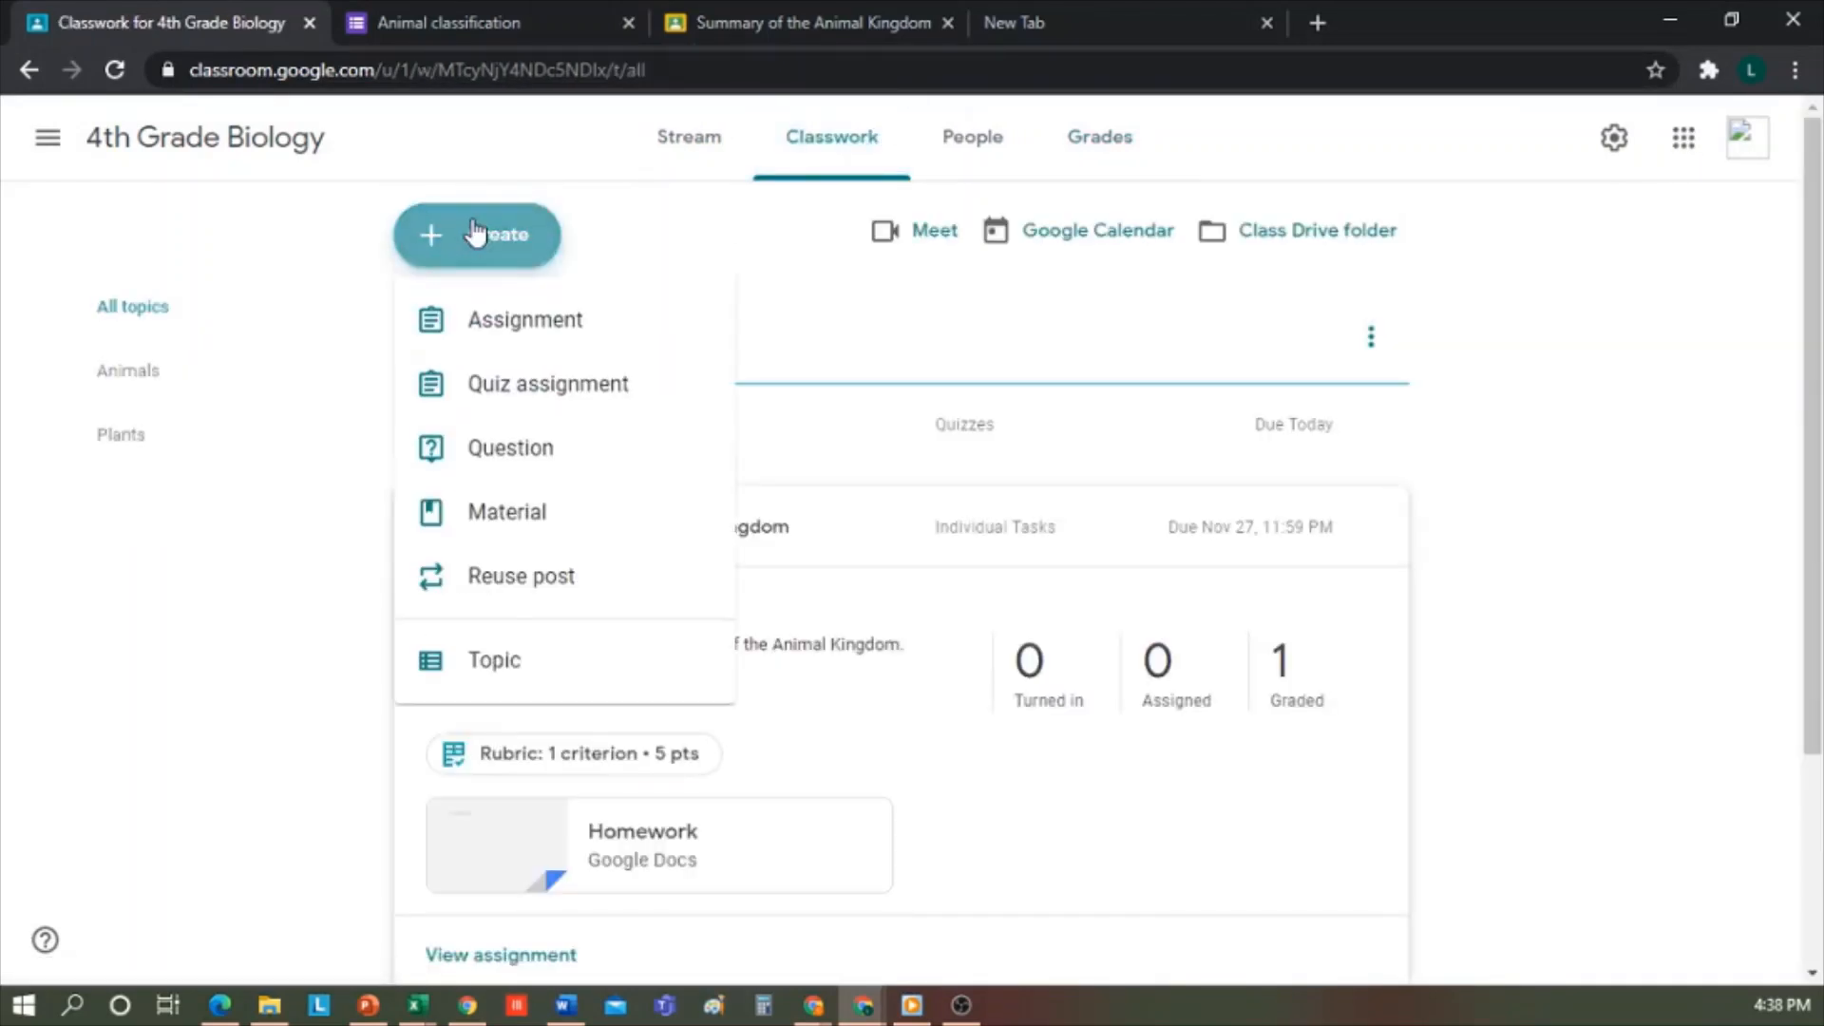